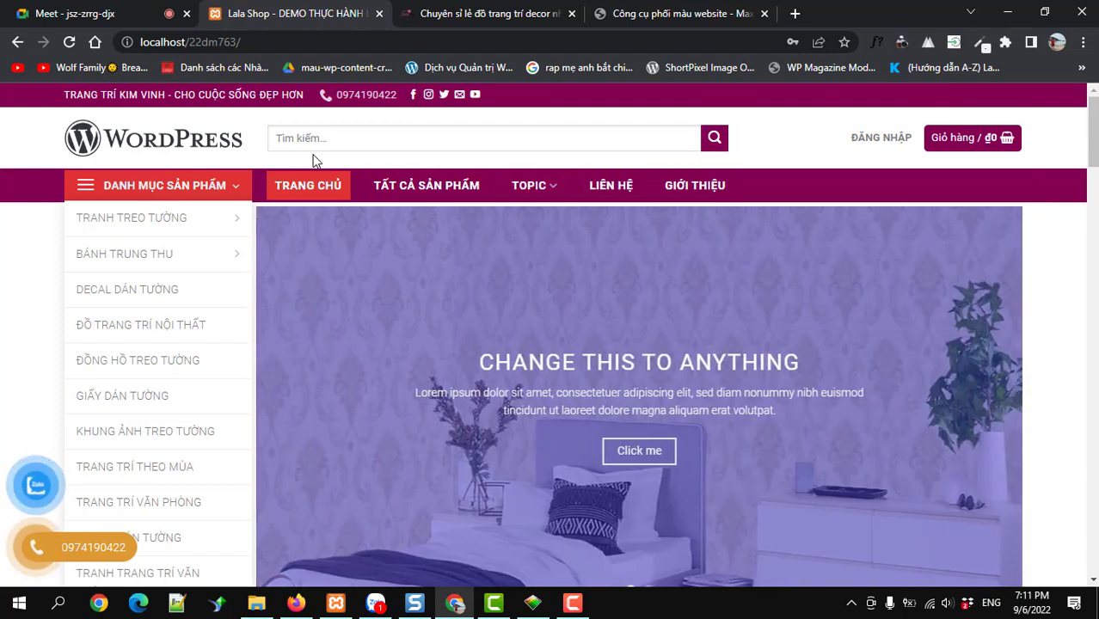
Step: Look over the shop's homepage and go to its admin page at localhost/22dm763/wp-admin
scroll(322, 196, "down", 15)
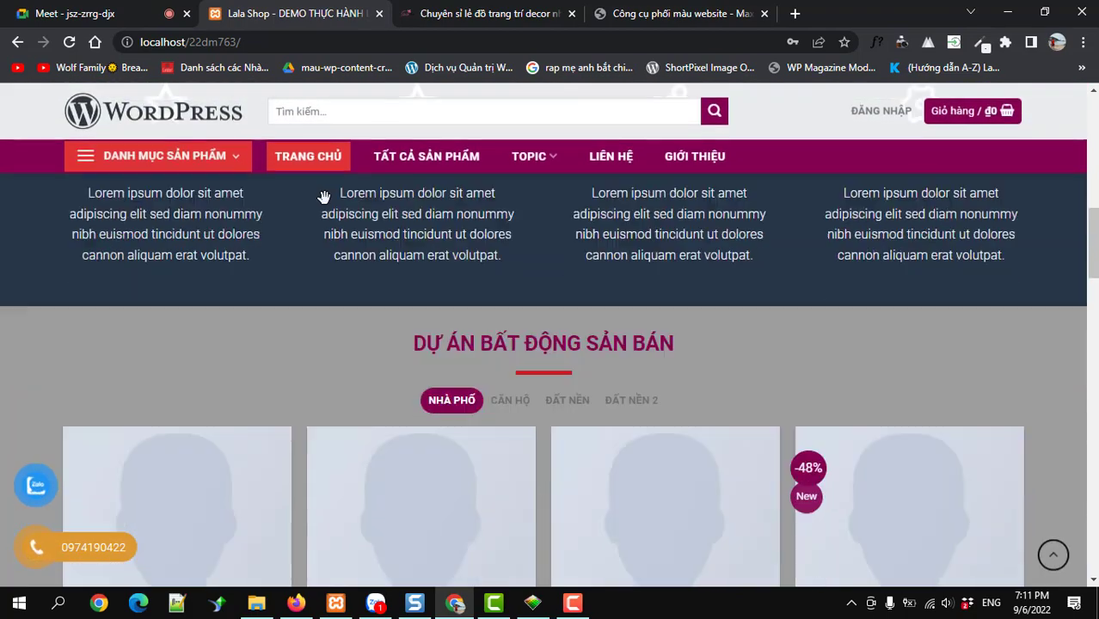
scroll(322, 196, "up", 6)
scroll(293, 73, "up", 5)
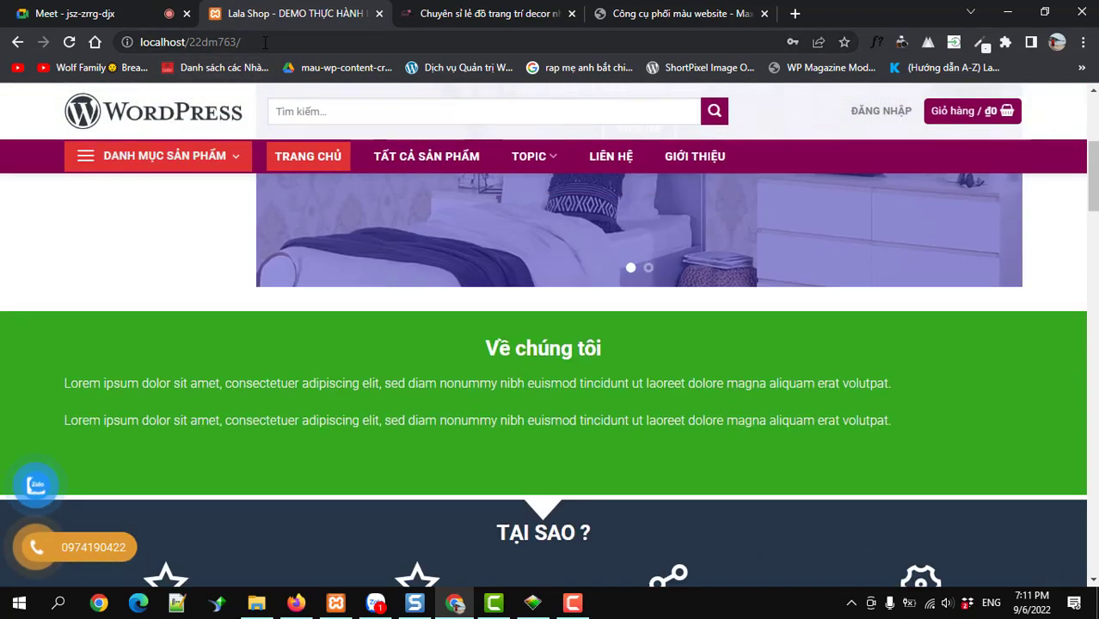
key("ctrl+l")
key("End")
type("wp")
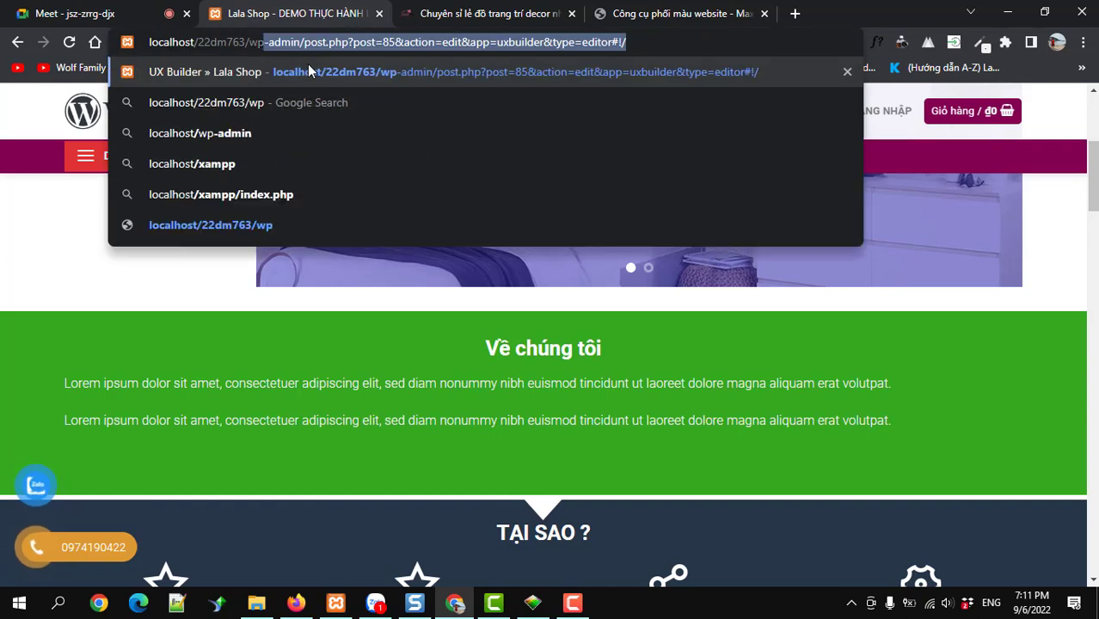
type("p-")
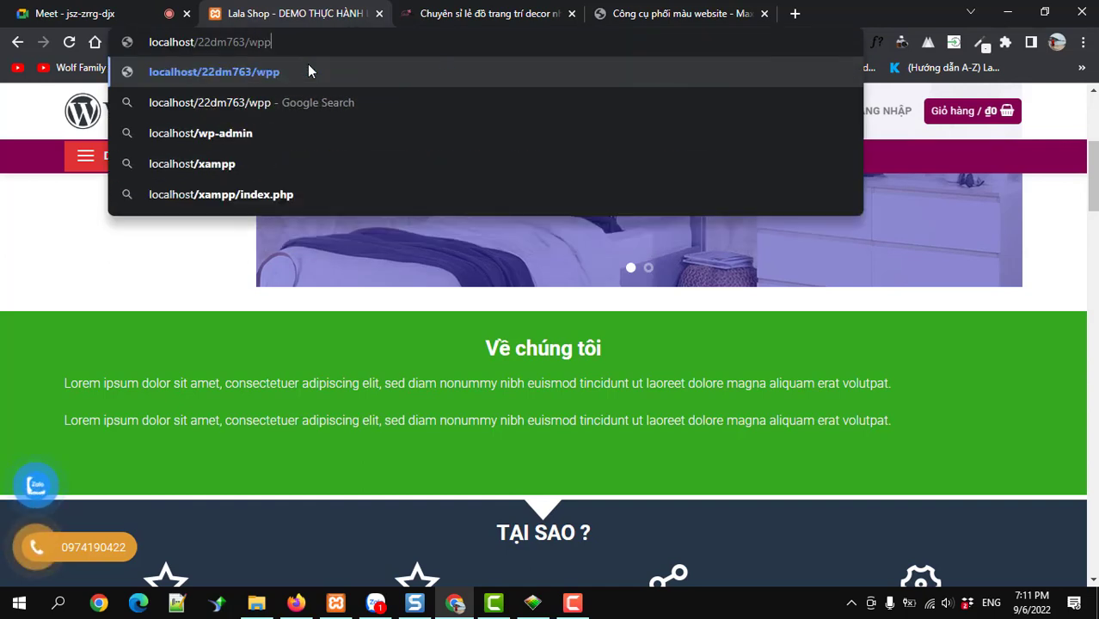
key("BackSpace")
key("BackSpace")
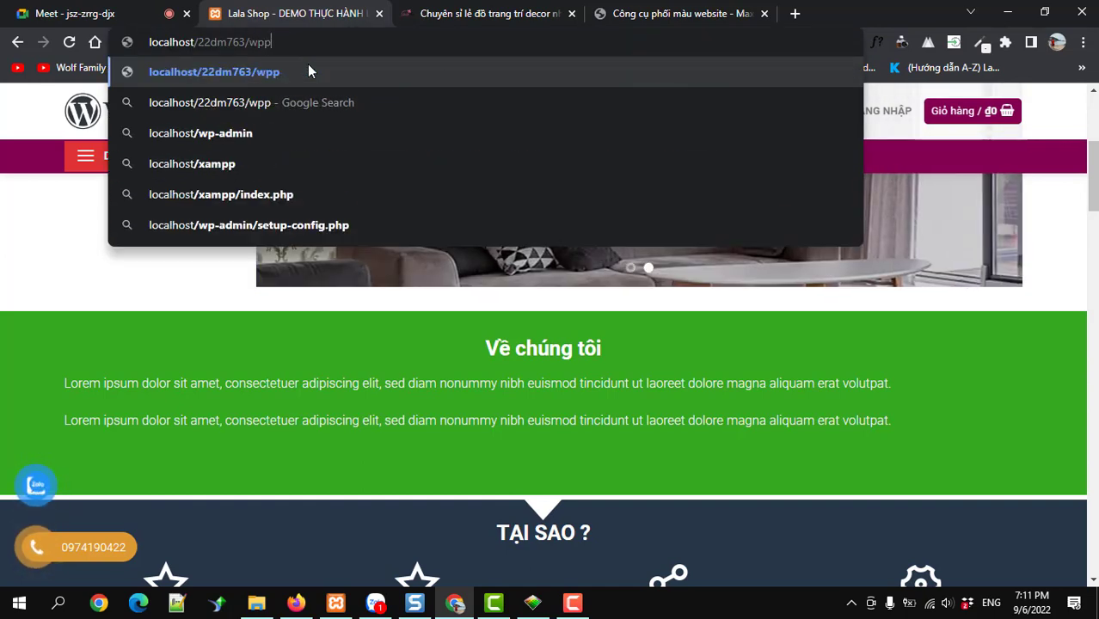
type("-admin")
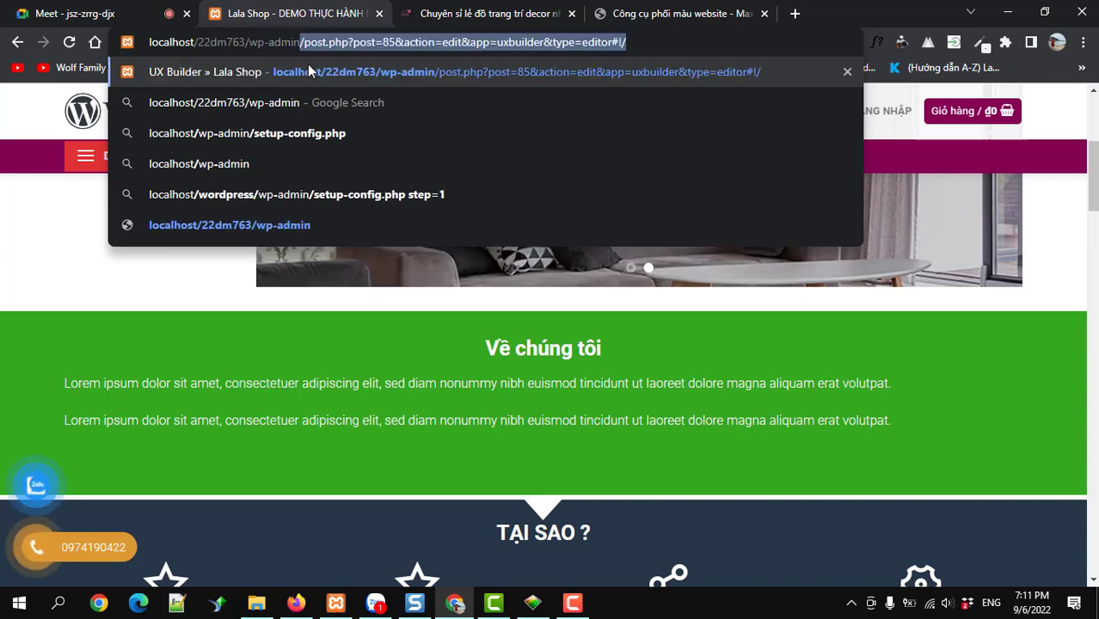
key("Delete")
key("Return")
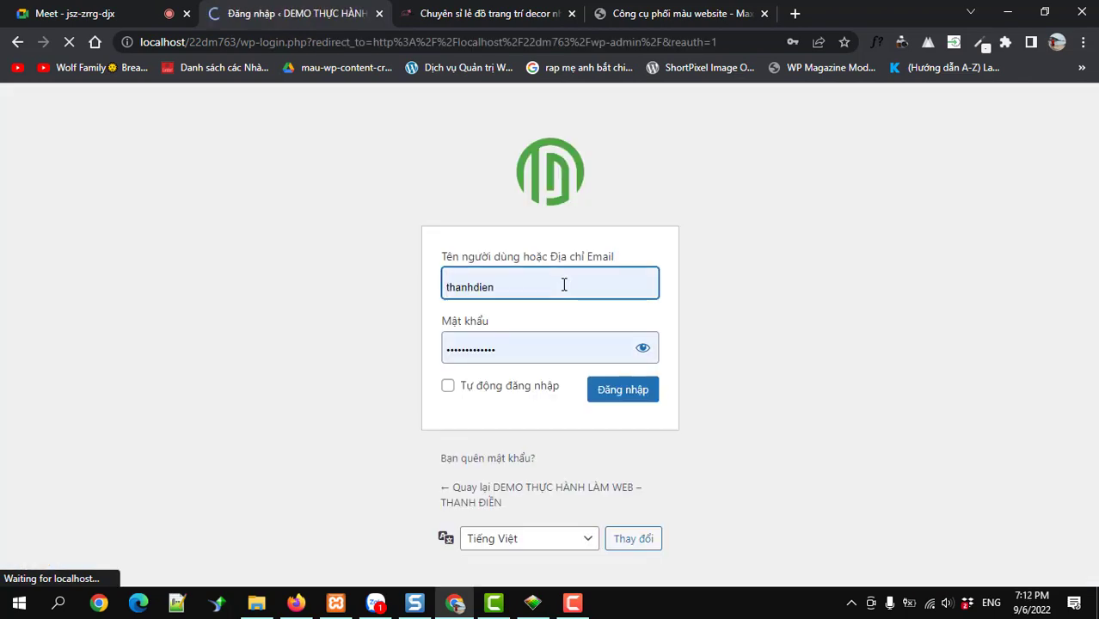
Step: Log in to the site's admin area with the administrator's username and account password
type("thanhdie")
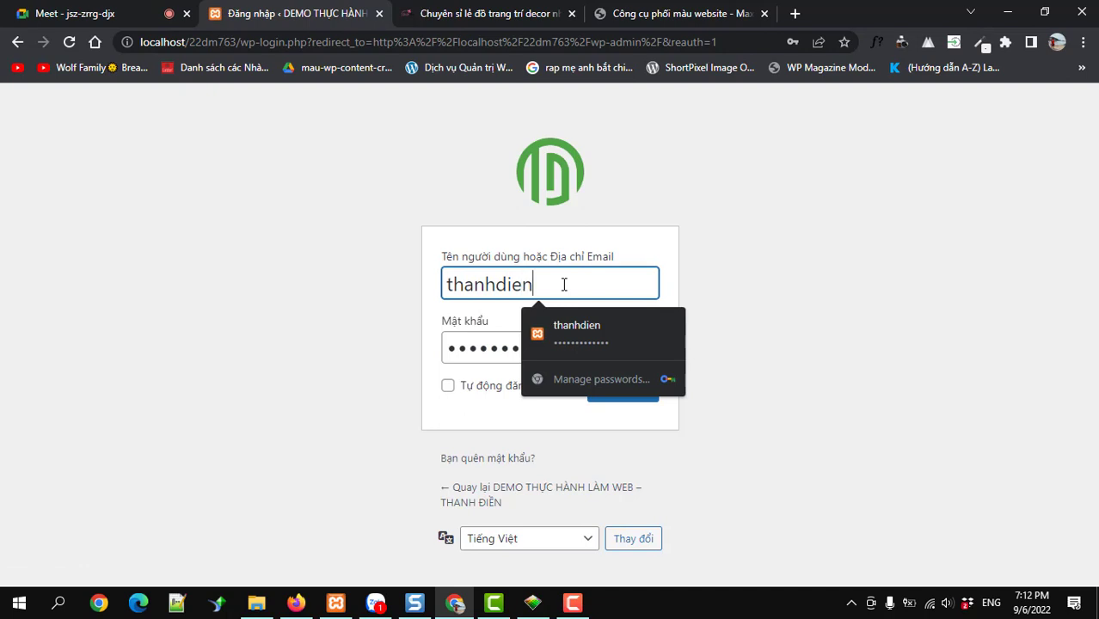
type("n")
key("Tab")
type("***")
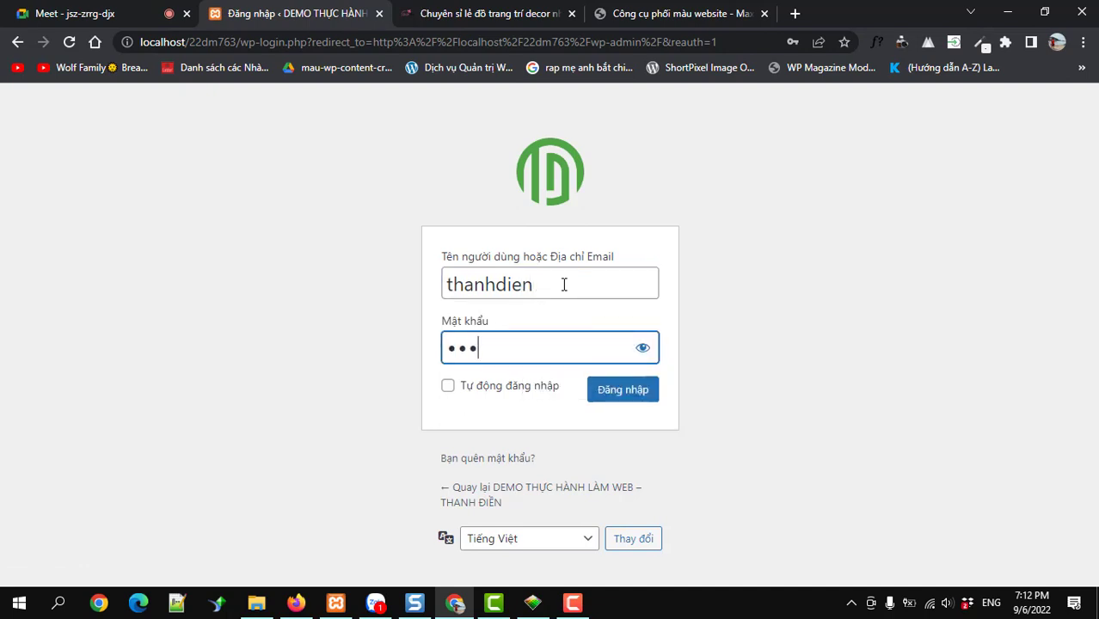
type("****")
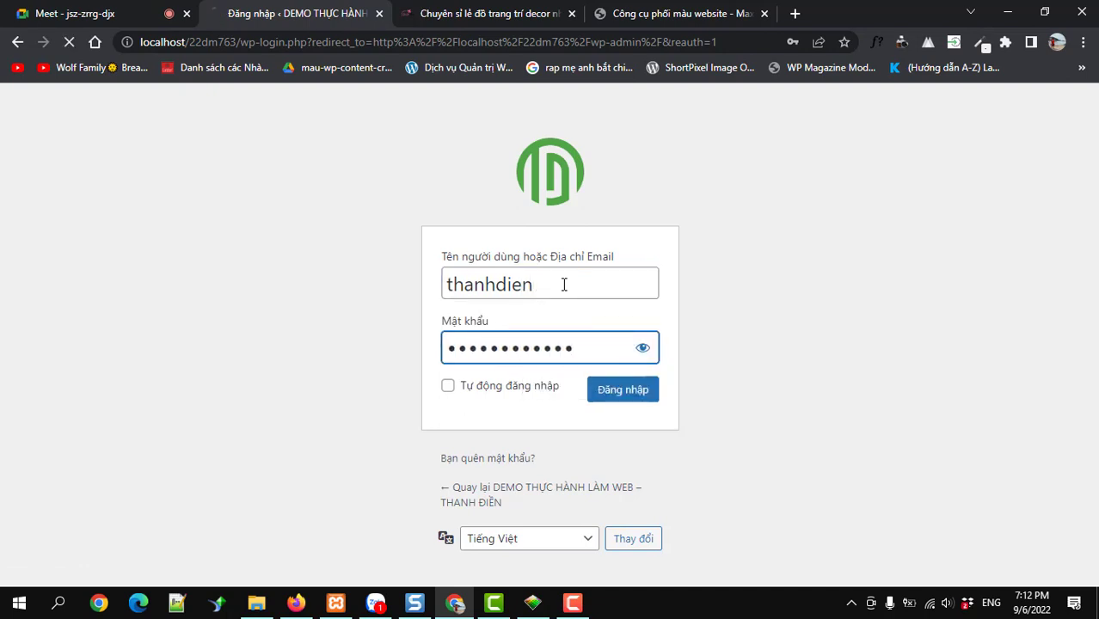
left_click(617, 456)
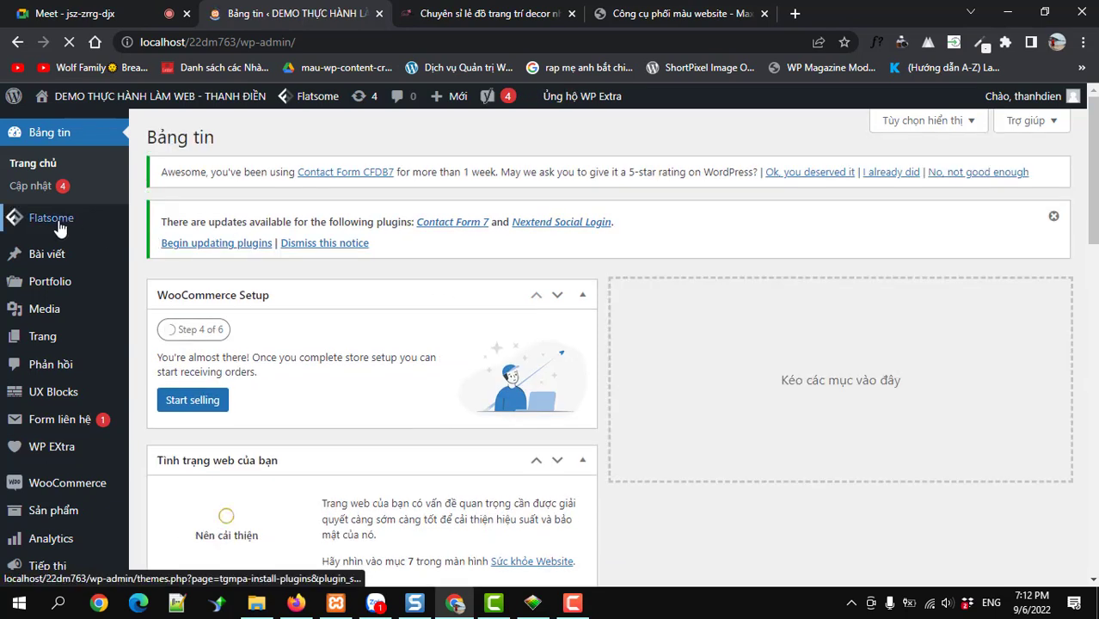
Step: Open the site's public homepage from the dashboard in a new browser tab and switch to it
mouse_move(26, 227)
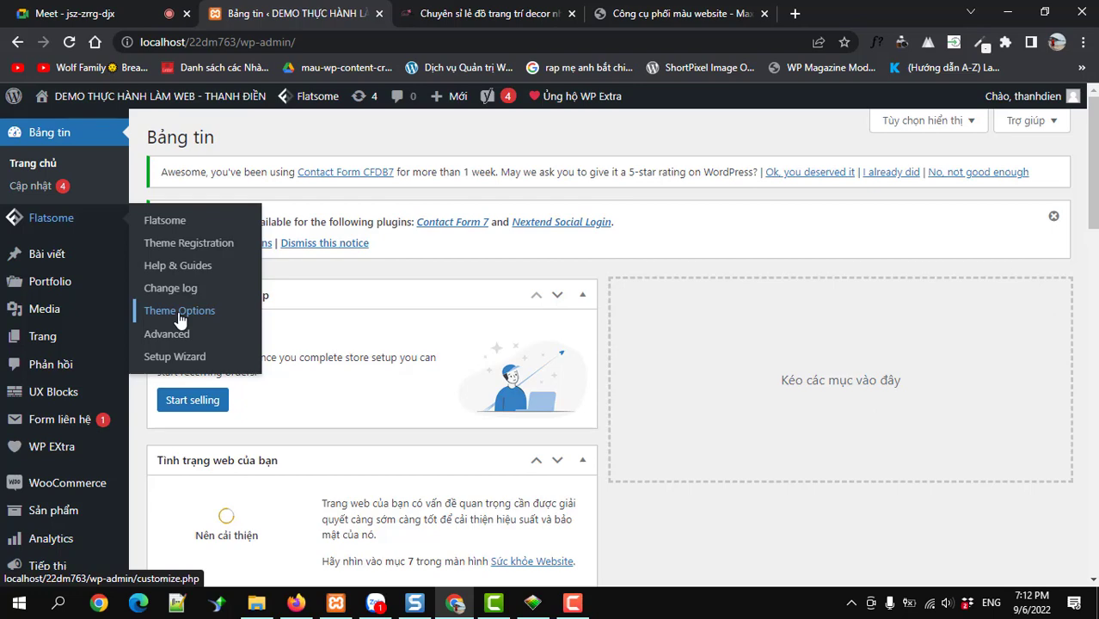
scroll(75, 413, "down", 2)
mouse_move(75, 446)
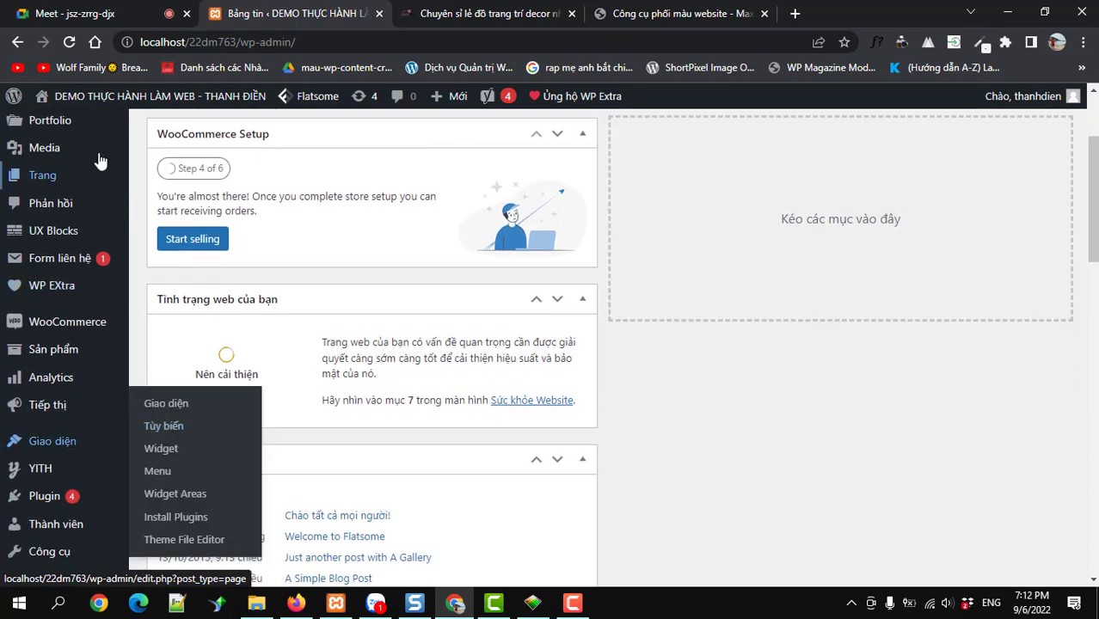
mouse_move(108, 100)
right_click(84, 128)
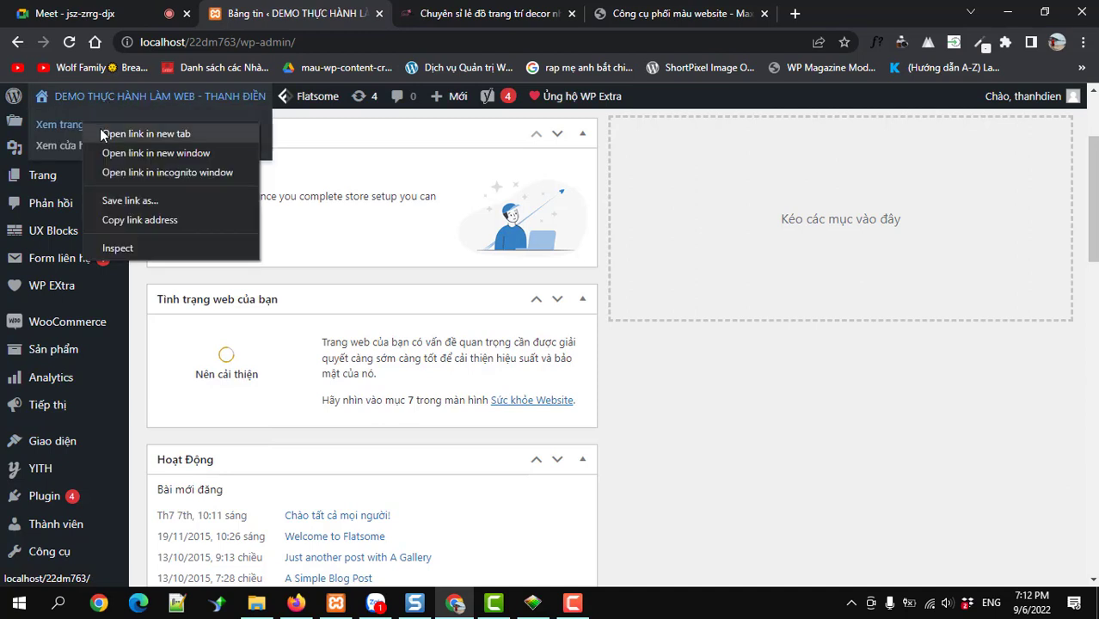
left_click(108, 134)
left_click(396, 17)
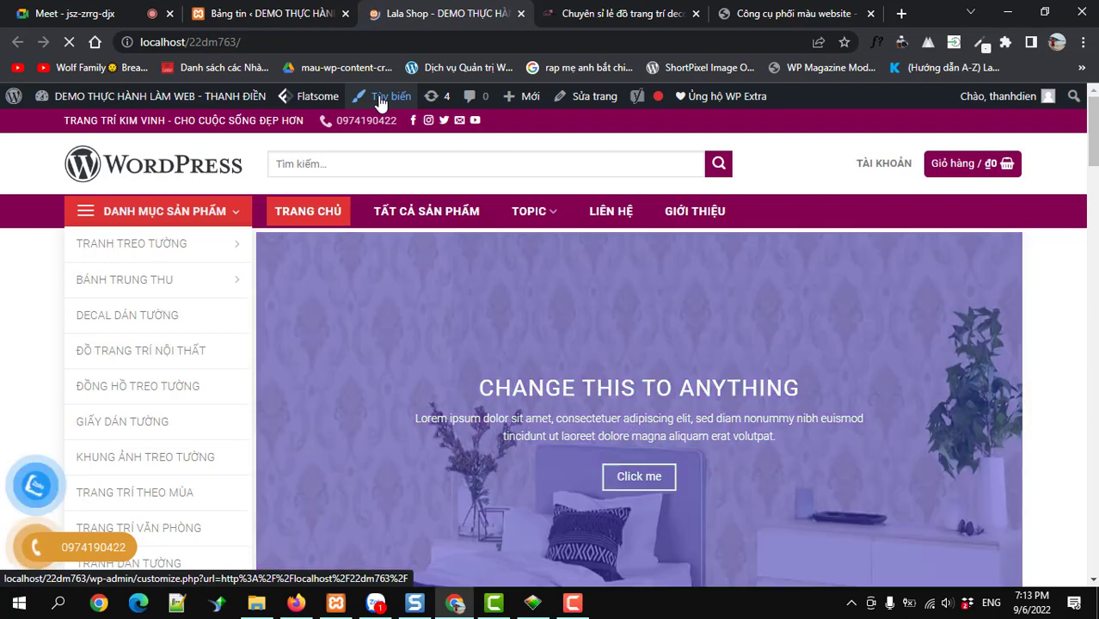
left_click(224, 15)
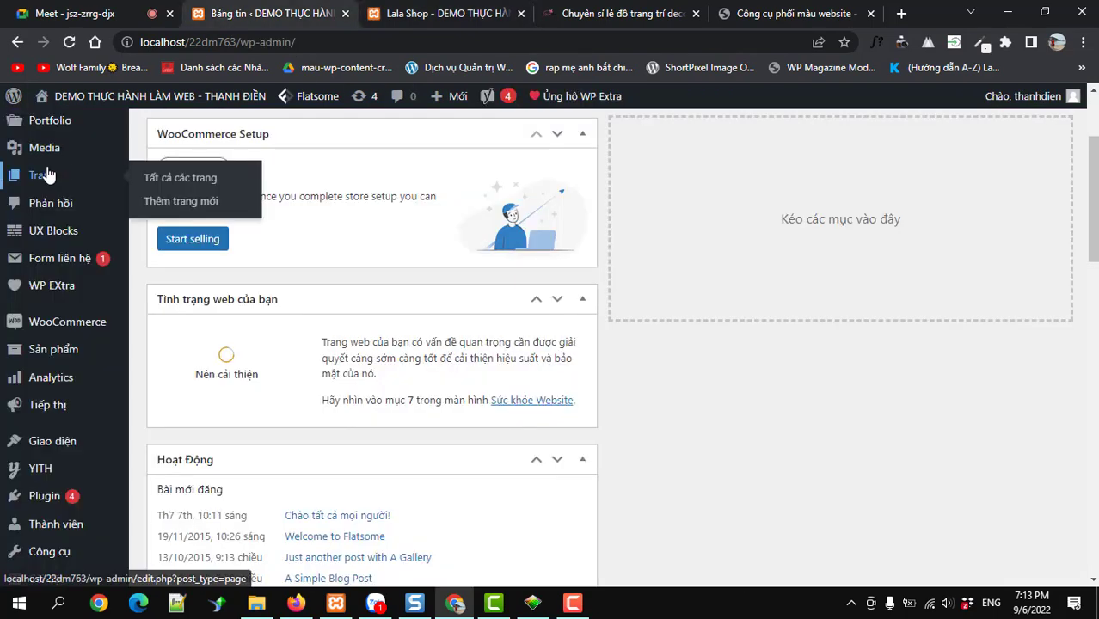
scroll(62, 180, "up", 3)
mouse_move(60, 216)
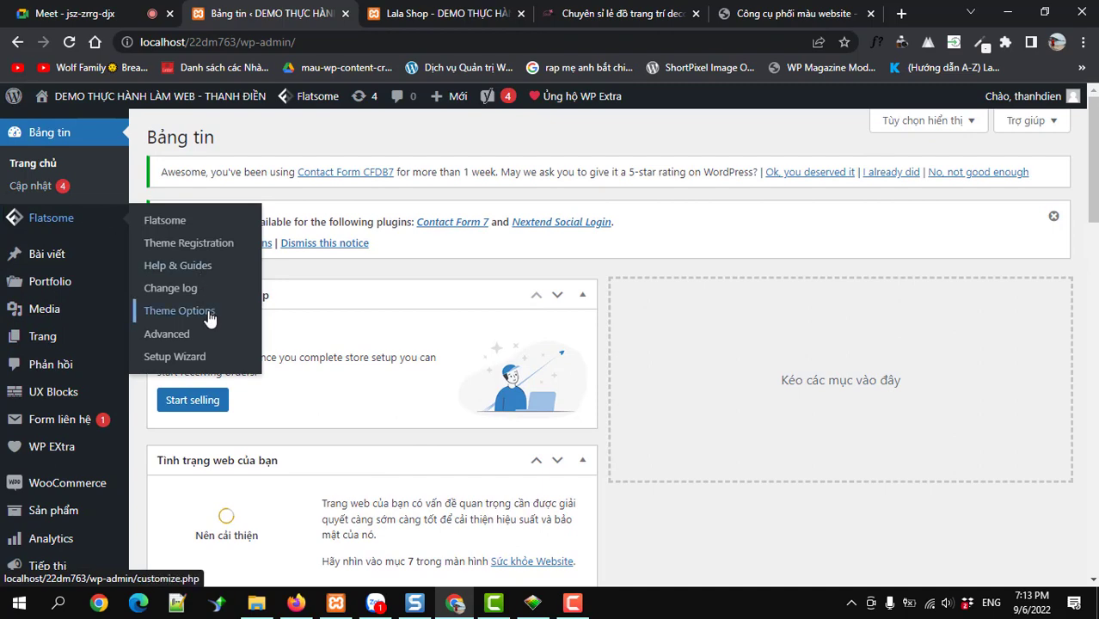
scroll(209, 319, "down", 4)
mouse_move(63, 415)
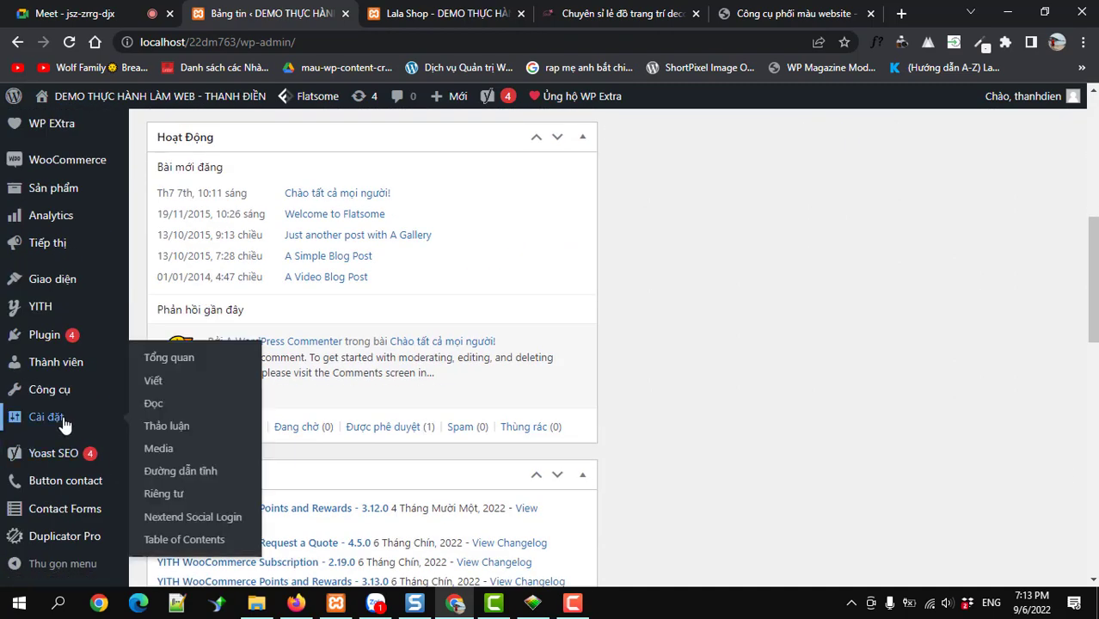
mouse_move(65, 284)
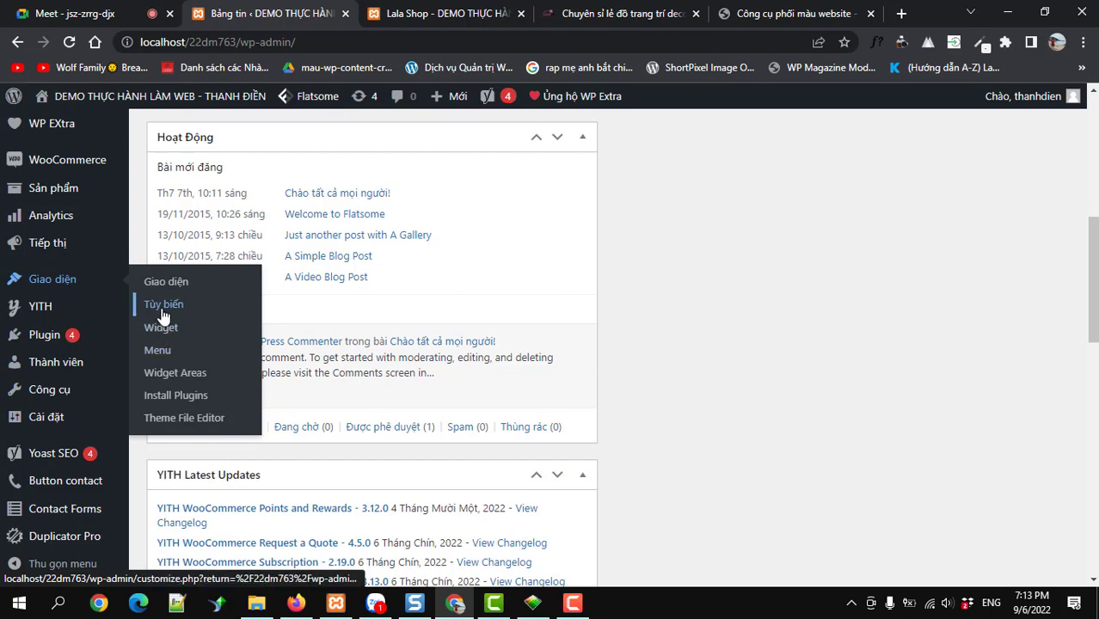
Step: Open the theme customizer for the homepage and go to its Header settings with the Header Builder
left_click(389, 17)
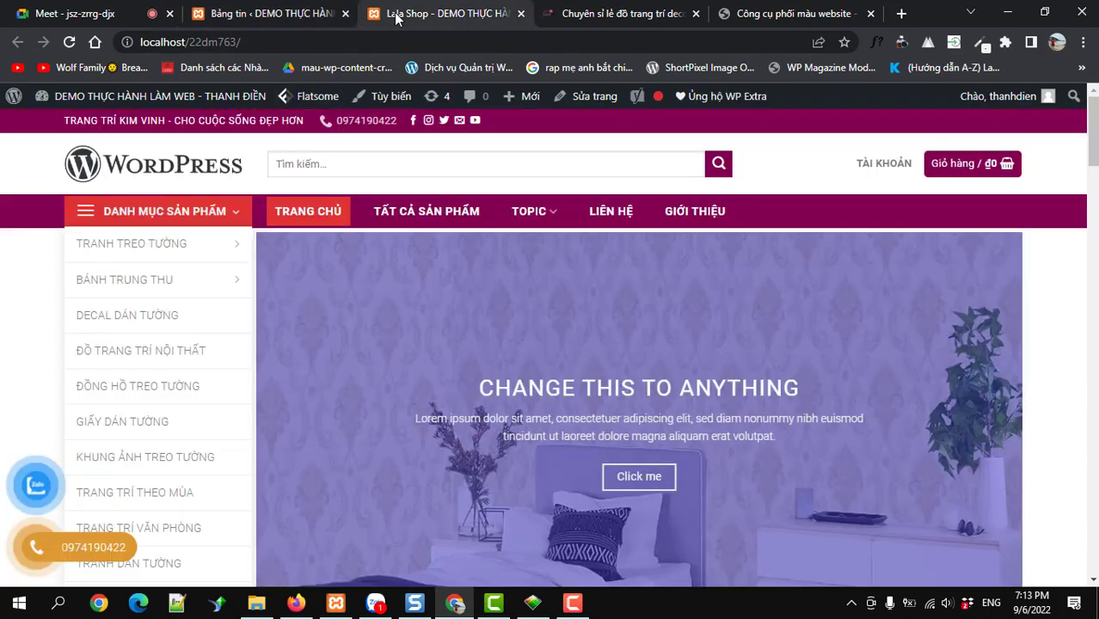
left_click(385, 100)
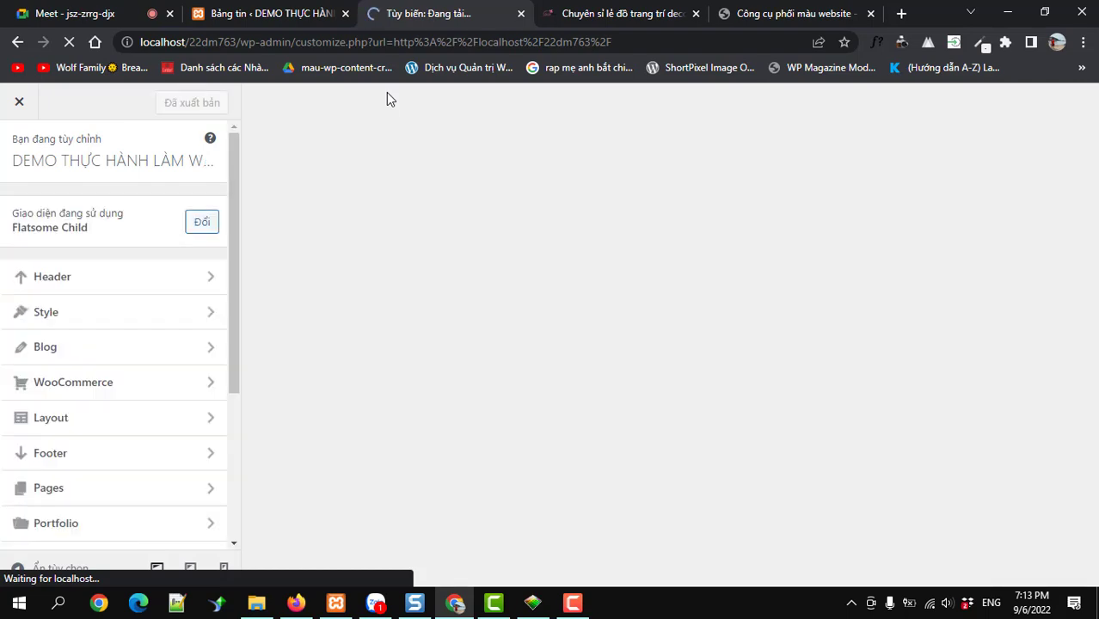
left_click(117, 287)
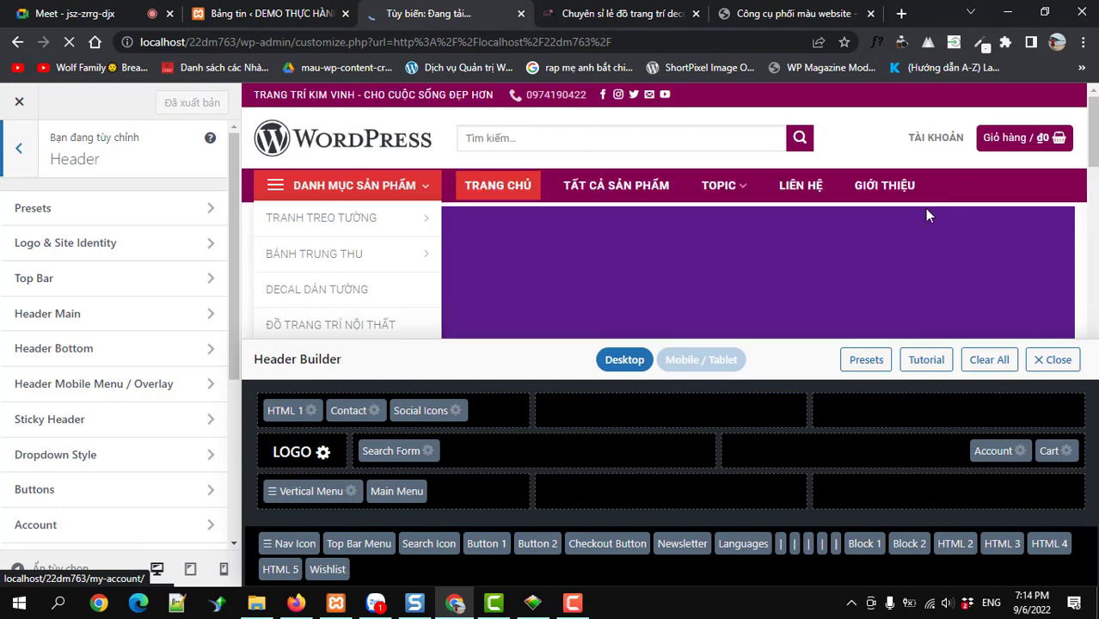
left_click(198, 294)
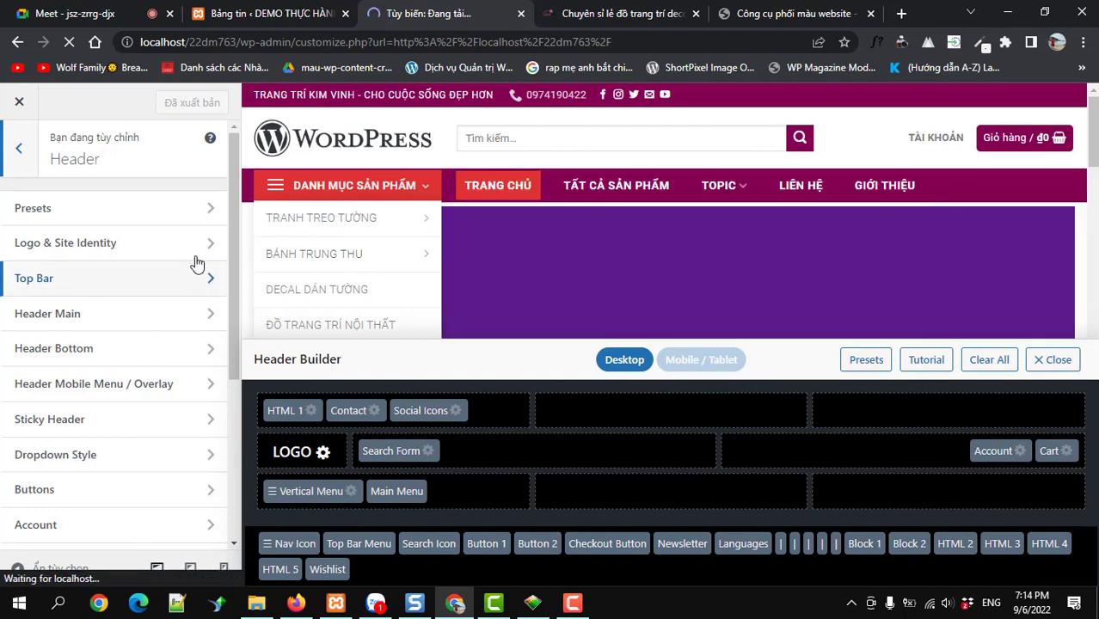
left_click(133, 389)
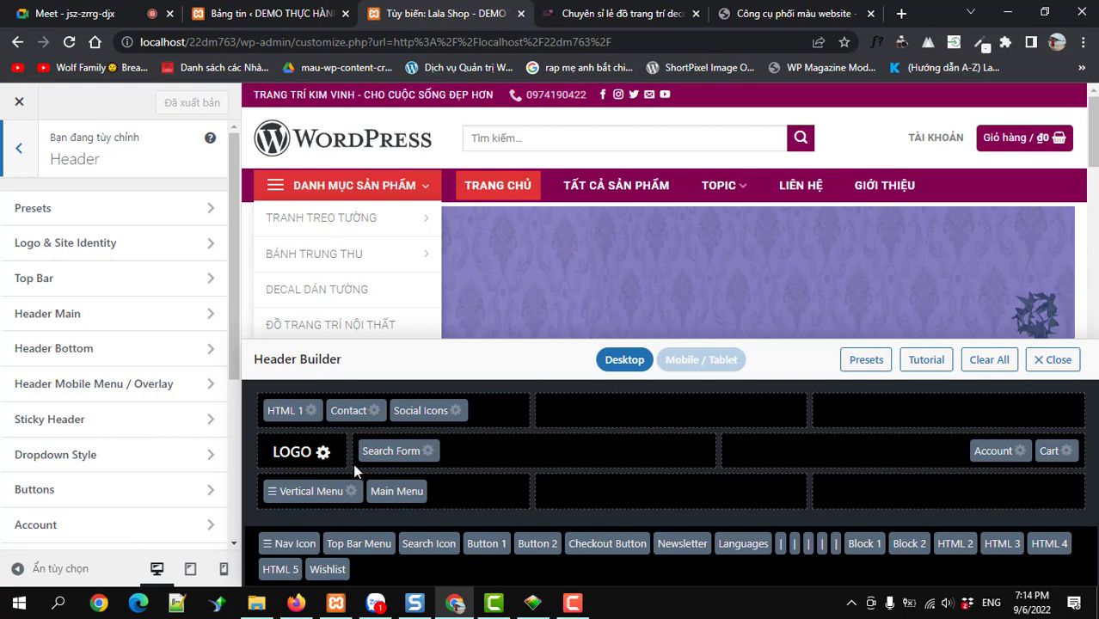
Step: Try the centred logo position in the Logo & Site Identity settings and set it back to left-aligned
left_click(324, 454)
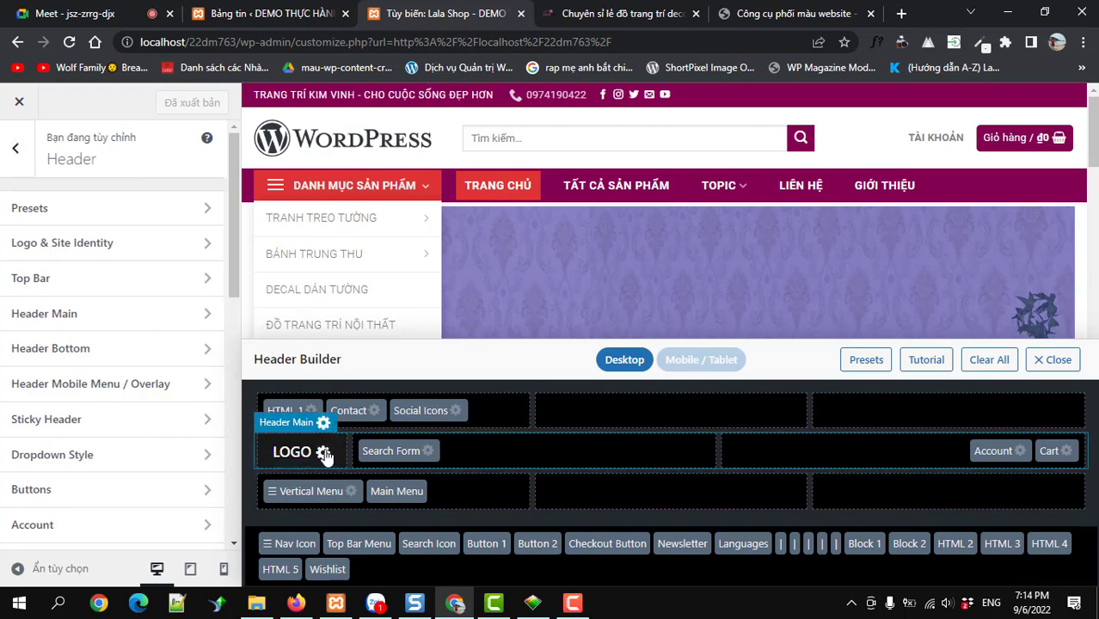
left_click(121, 416)
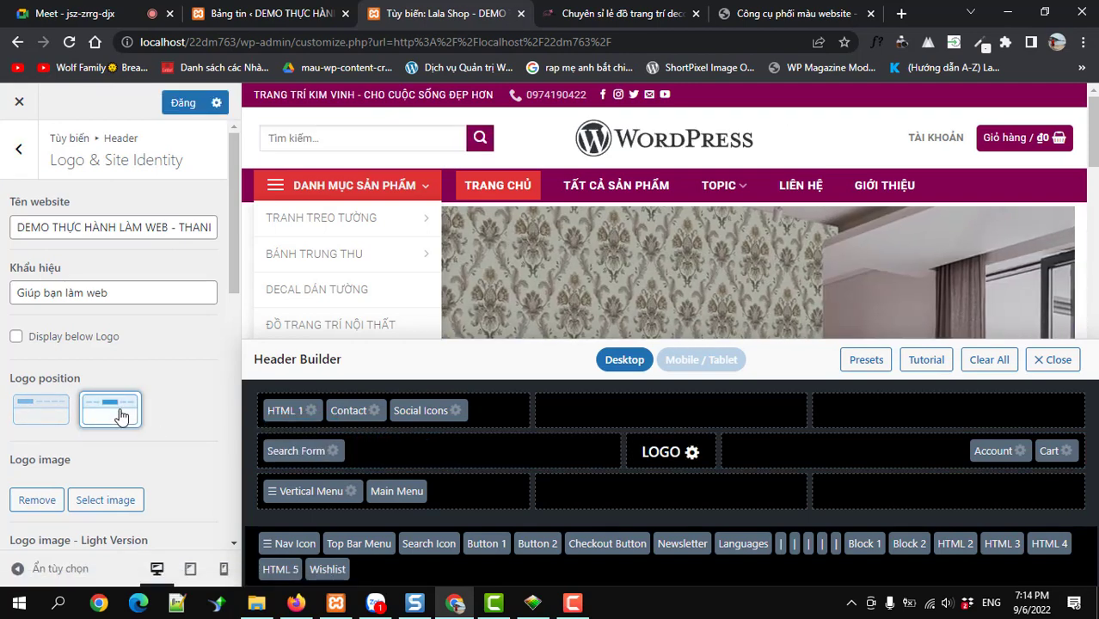
left_click(33, 416)
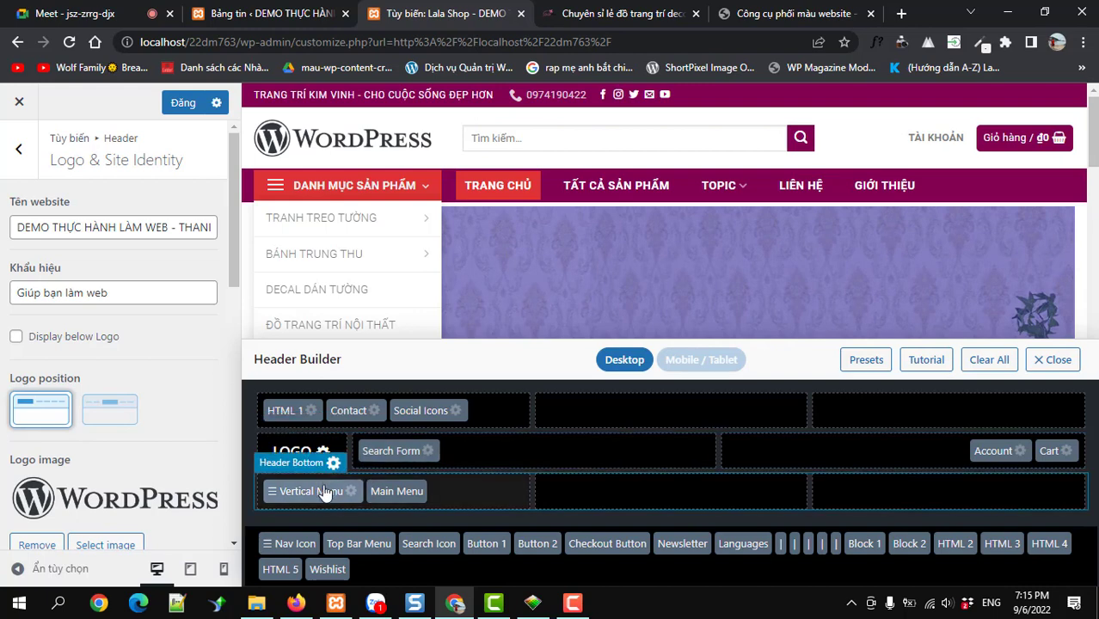
Step: Remove the Vertical Menu and Search Form elements from the header and move Main Menu beside the logo in the Header Main row
left_click_drag(325, 493, 462, 568)
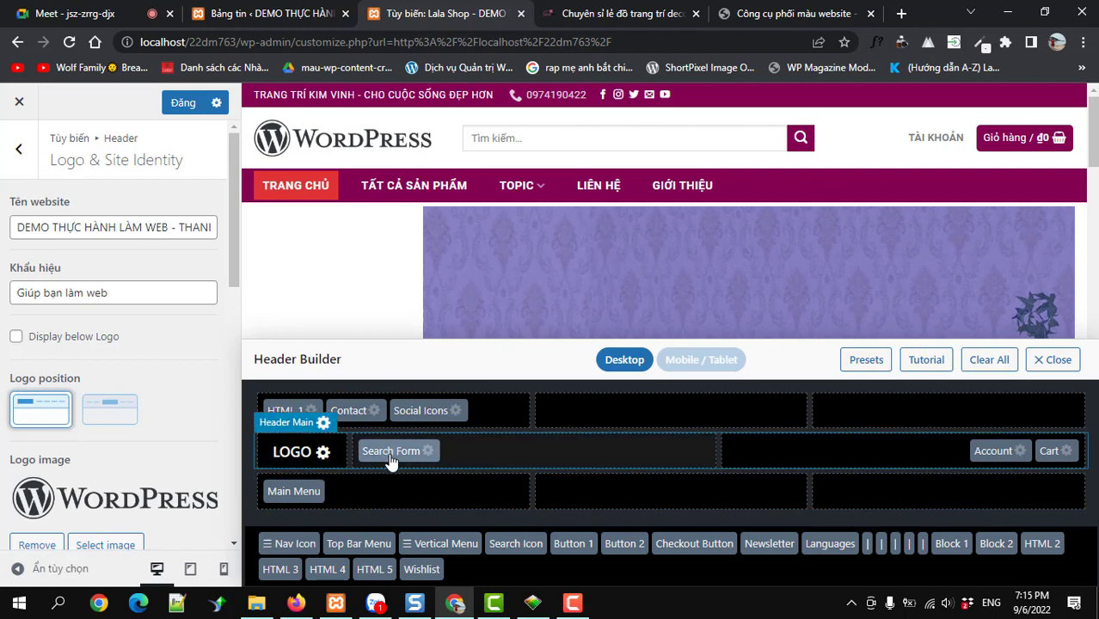
left_click_drag(393, 458, 516, 550)
left_click_drag(308, 502, 414, 469)
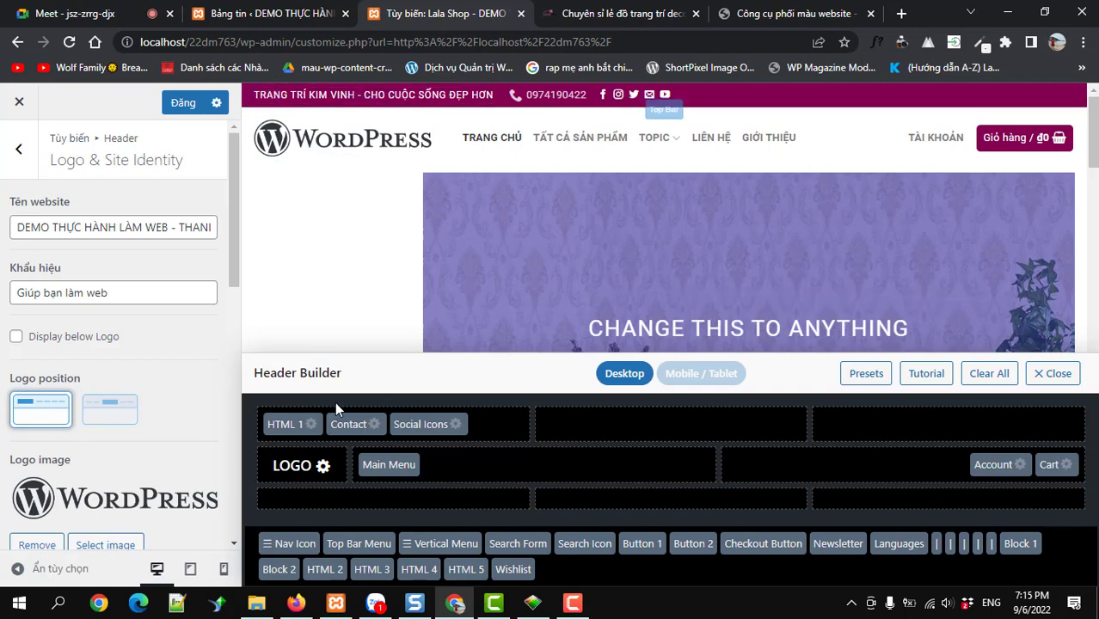
Step: Disable the header's top bar in the Top Bar settings
mouse_move(309, 406)
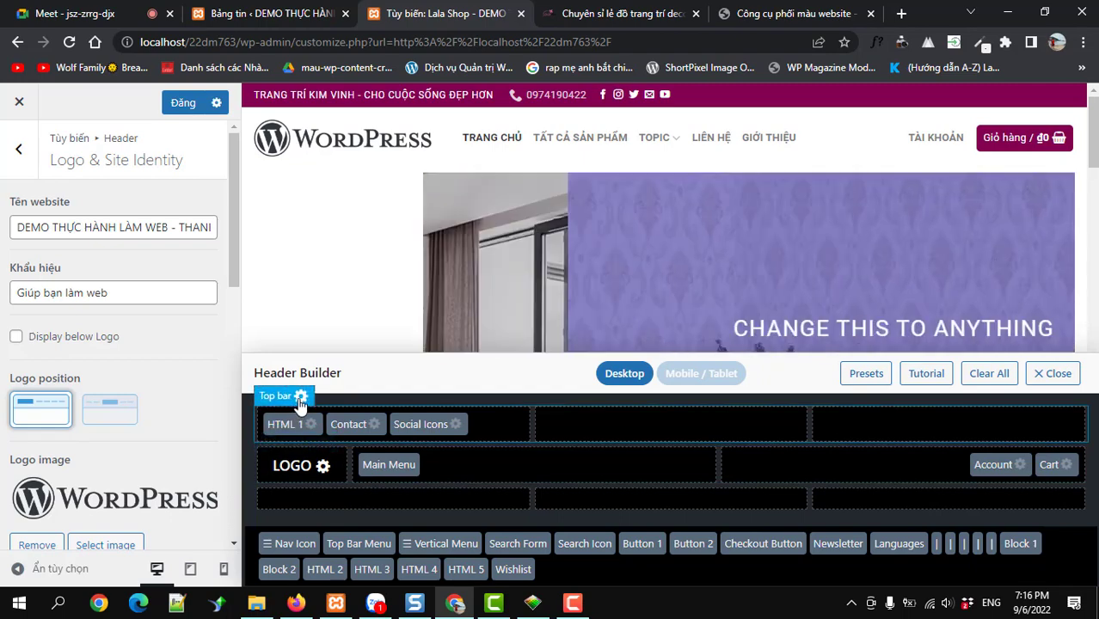
left_click(301, 398)
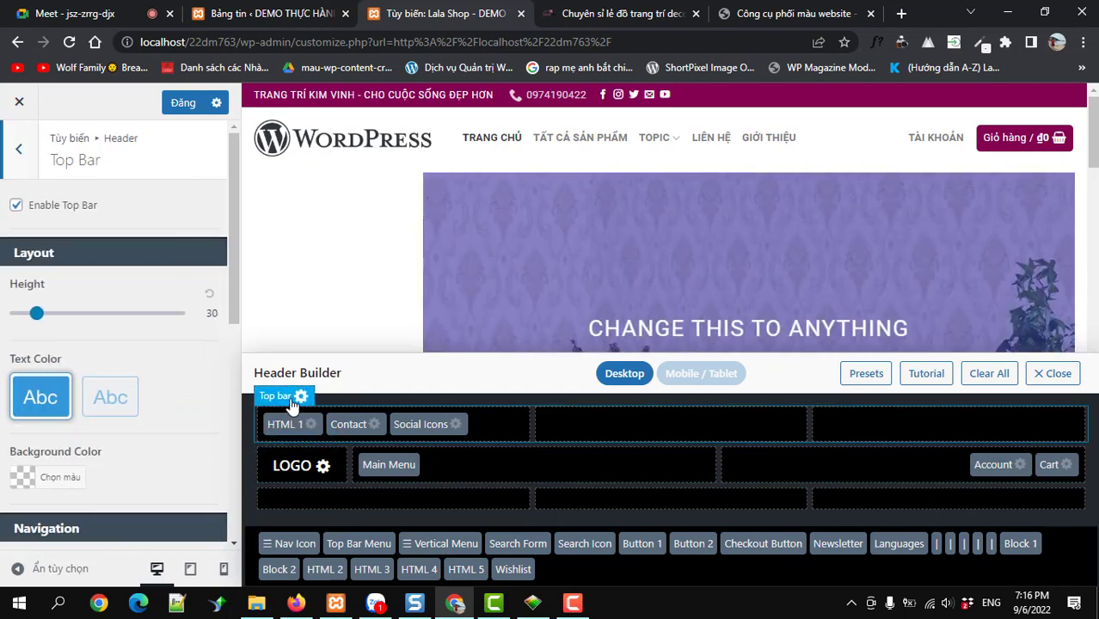
left_click(42, 210)
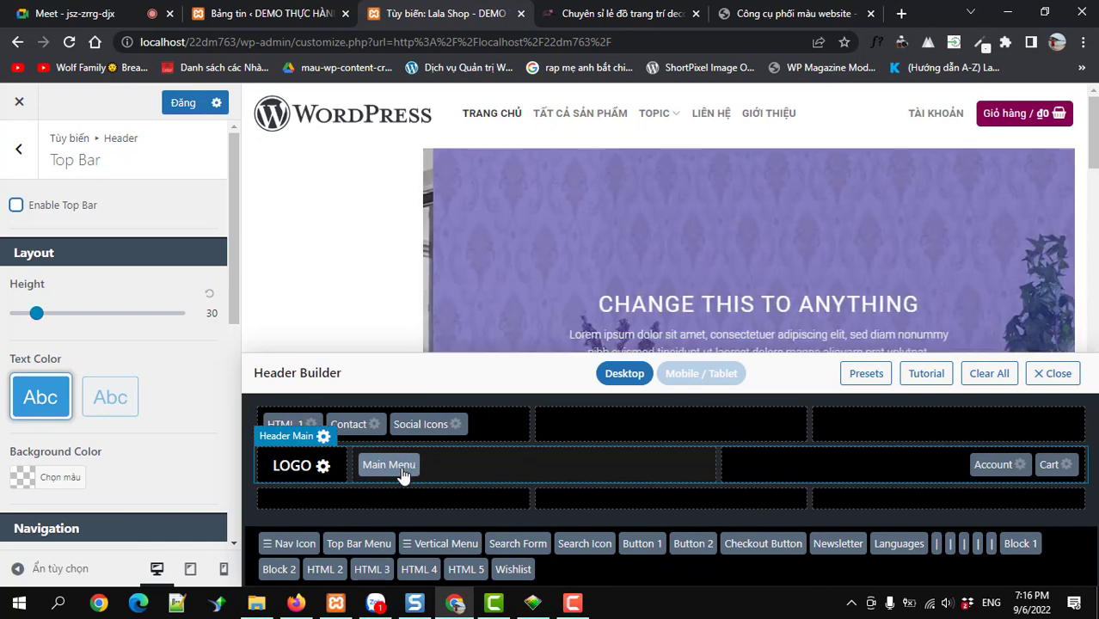
Step: Open the settings of the Header Main row
left_click(324, 438)
scroll(84, 327, "down", 1)
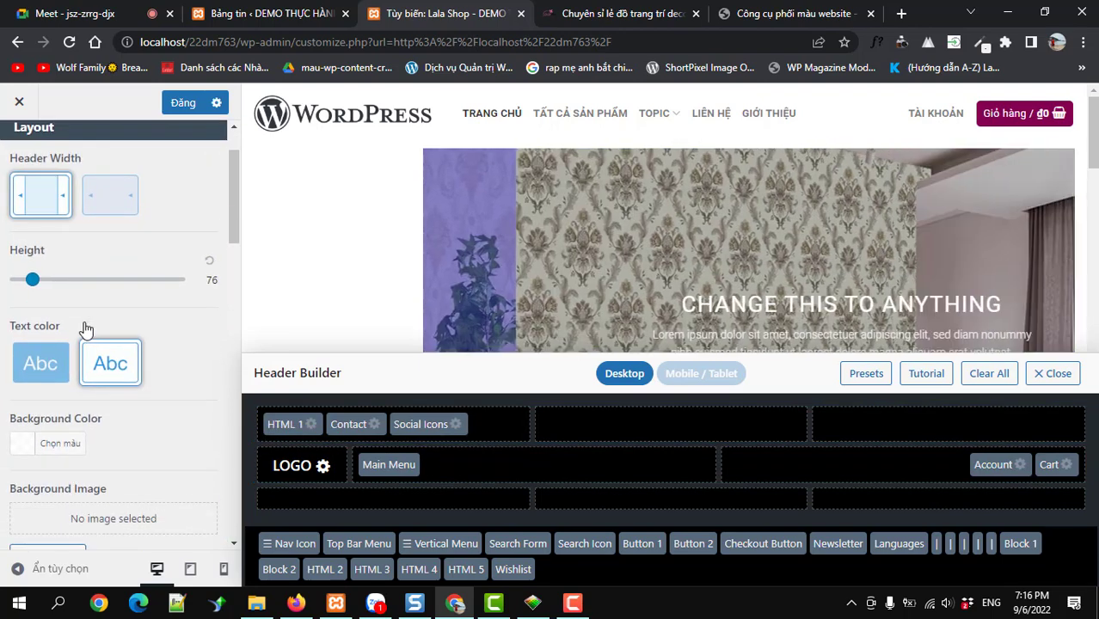
Step: Try red and yellow as the main header's background color and set it back to white
left_click(23, 445)
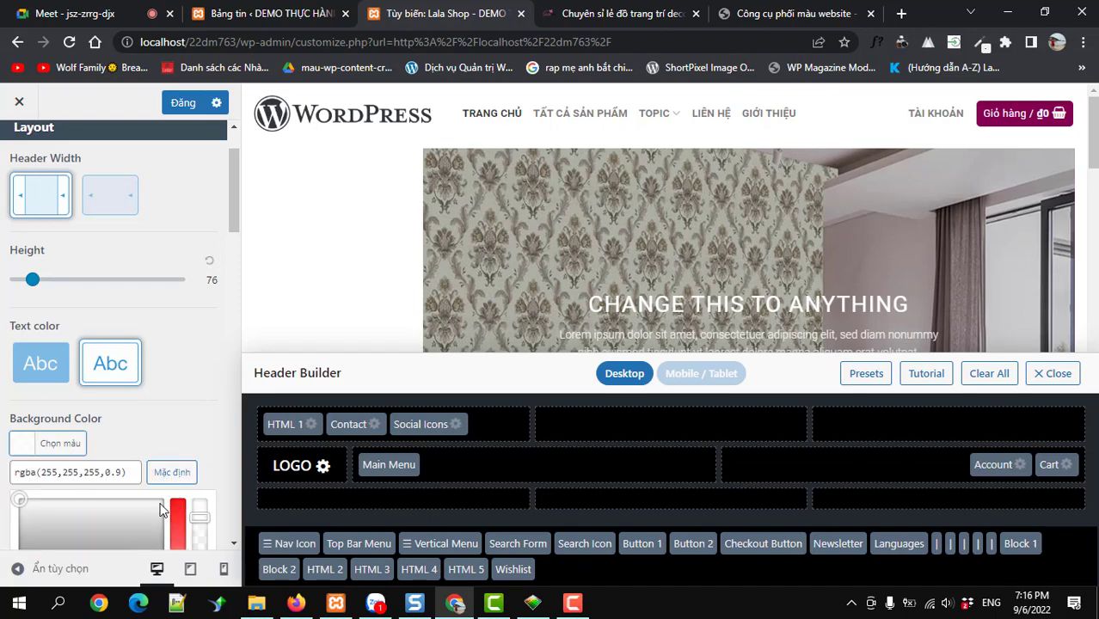
scroll(159, 510, "down", 2)
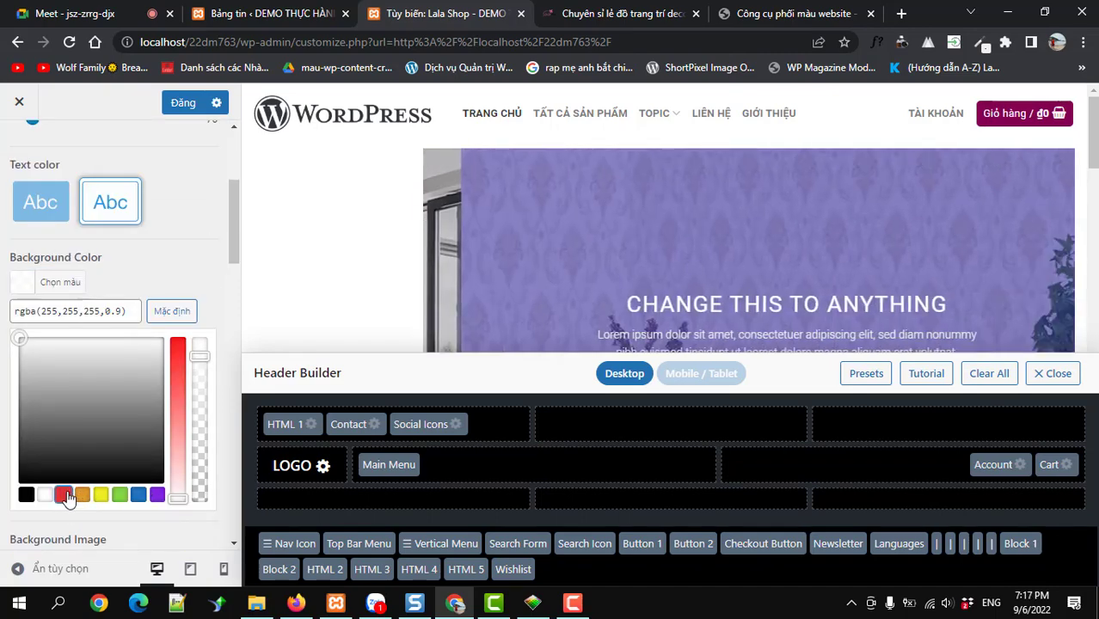
left_click(65, 497)
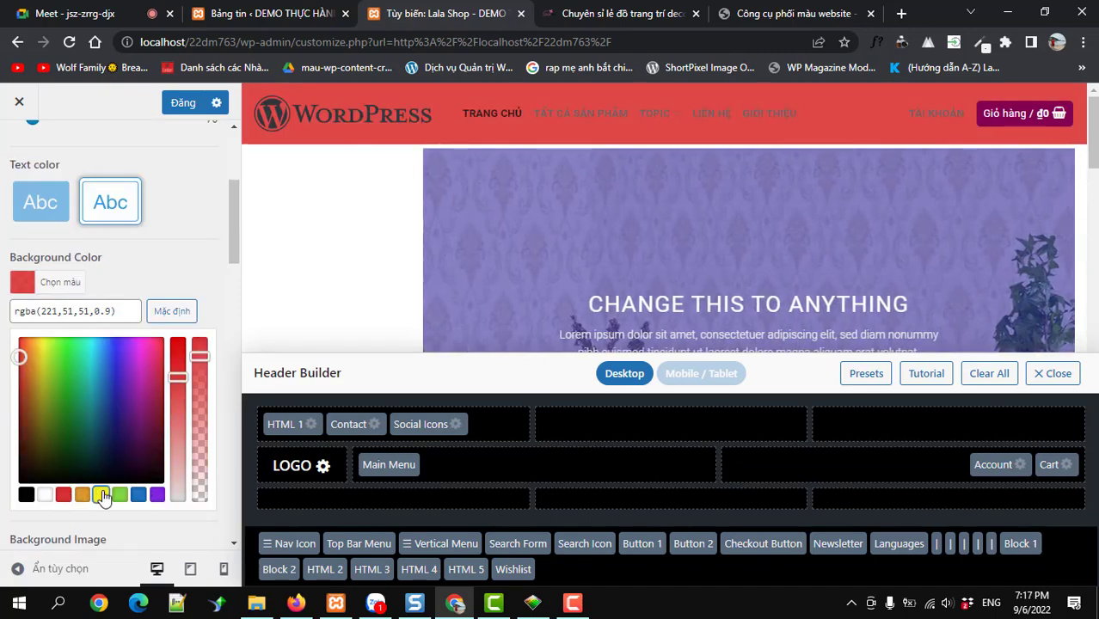
left_click(101, 495)
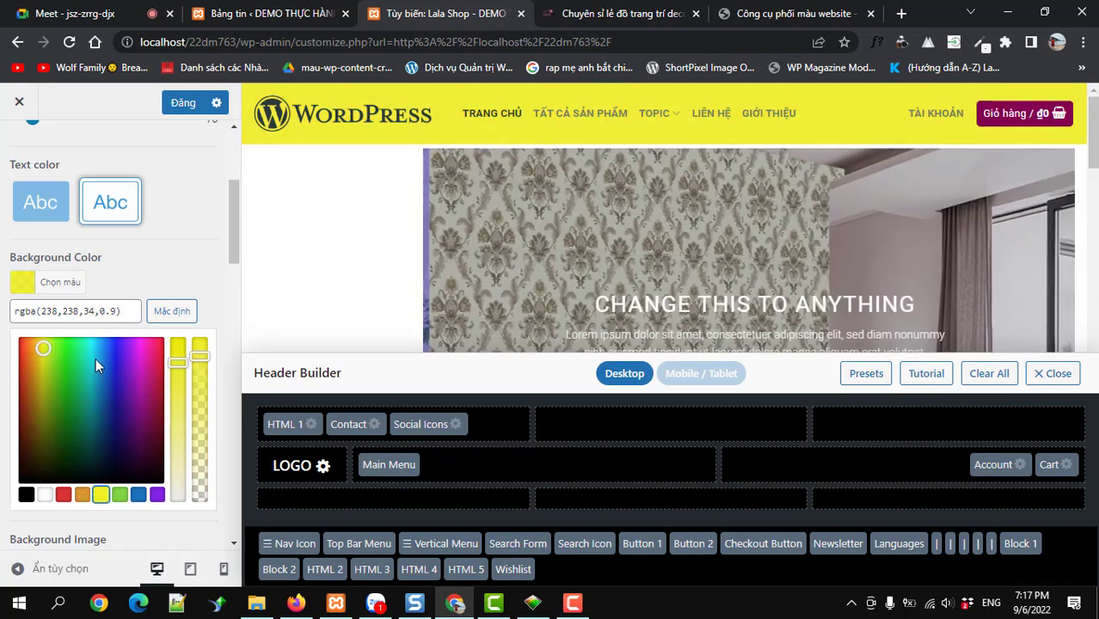
left_click(45, 496)
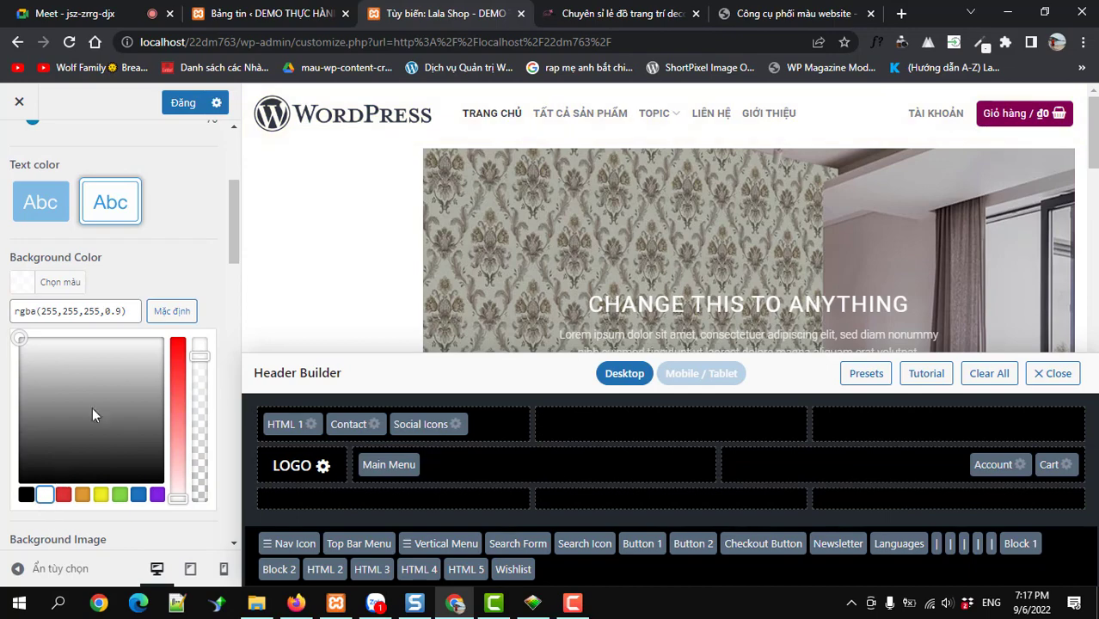
left_click(152, 272)
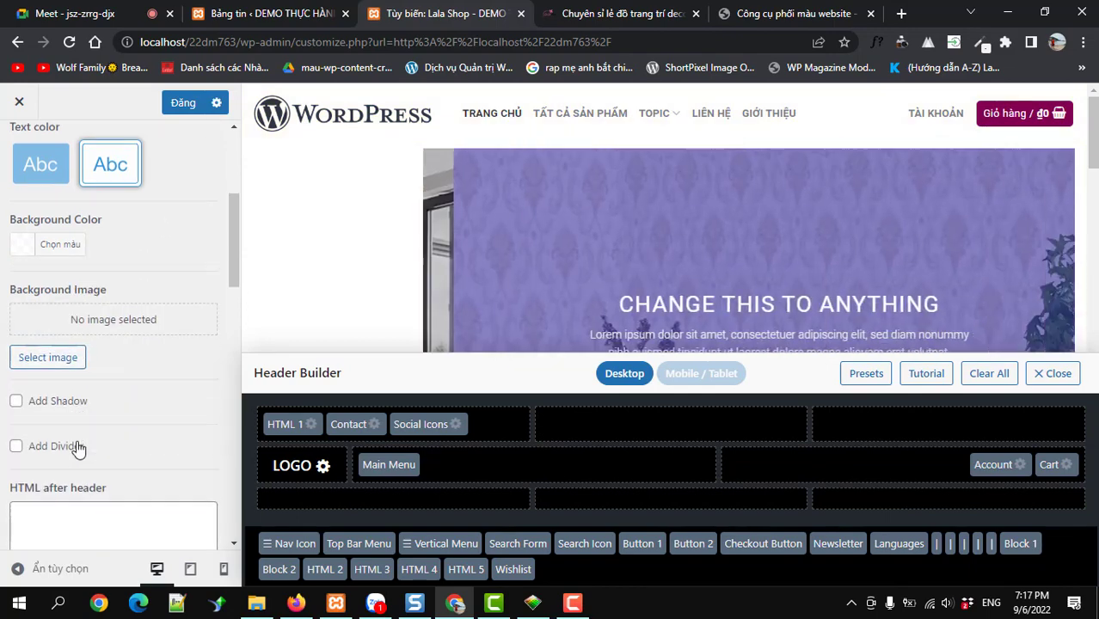
Step: Choose the solid-filled navigation style for the main header and set Nav Height to 41 and Nav Push to 1
scroll(75, 444, "down", 4)
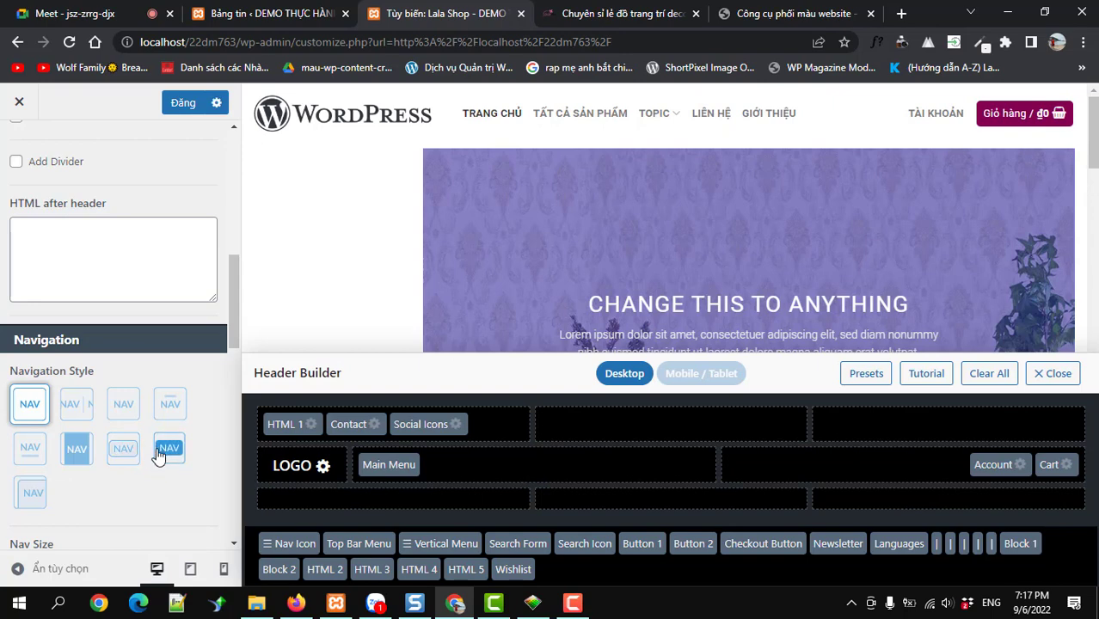
left_click(76, 450)
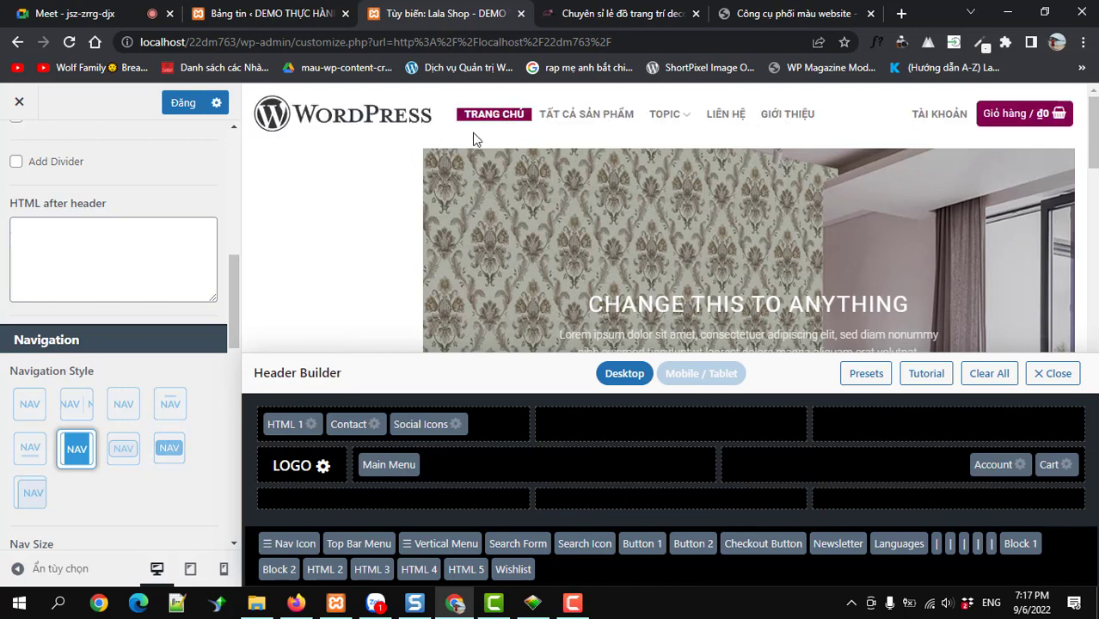
scroll(129, 350, "down", 4)
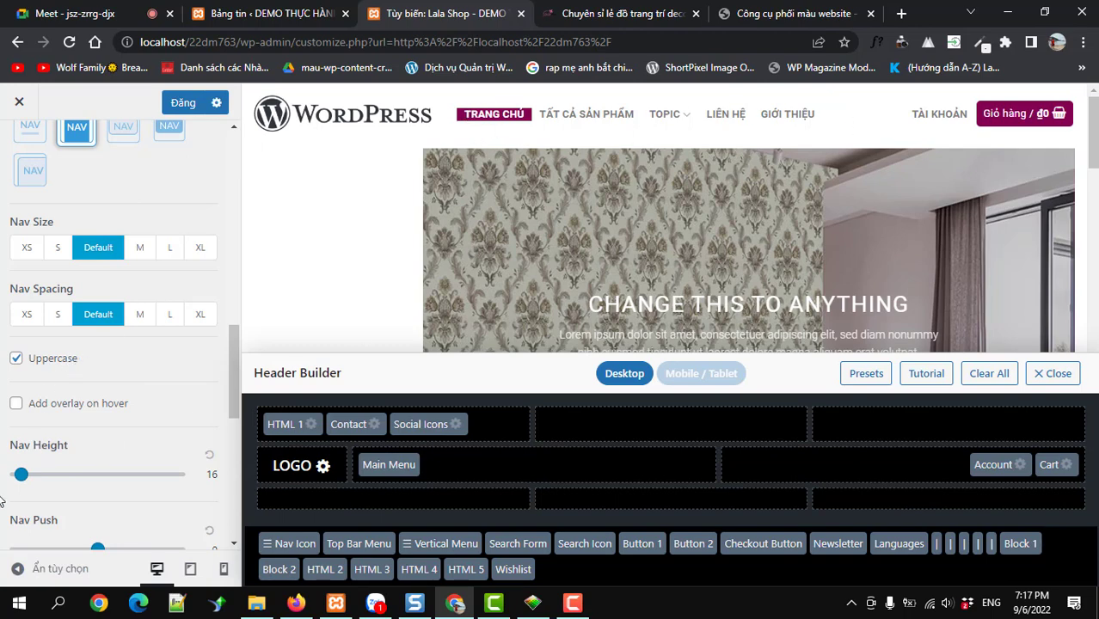
left_click_drag(27, 482, 35, 488)
scroll(69, 430, "down", 2)
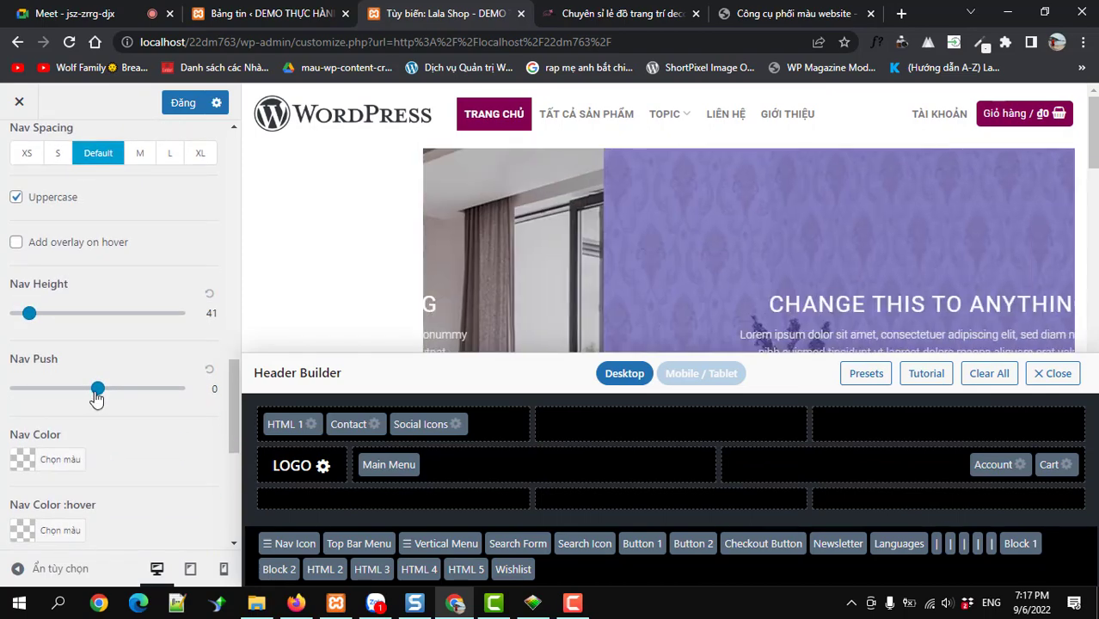
mouse_move(103, 394)
left_mouse_down()
mouse_move(153, 414)
mouse_move(89, 398)
mouse_move(72, 406)
mouse_move(102, 402)
left_mouse_up()
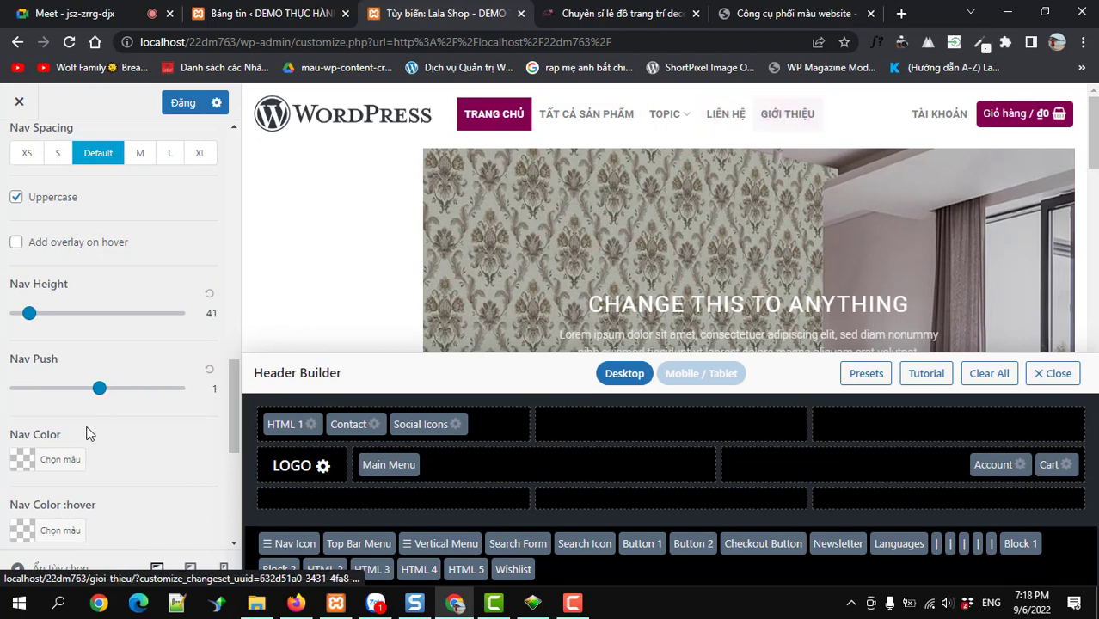
Step: Try red as the main header's Nav Color, settle on orange #dd9933 and check the Topic dropdown in the preview
left_click(21, 458)
scroll(79, 471, "down", 2)
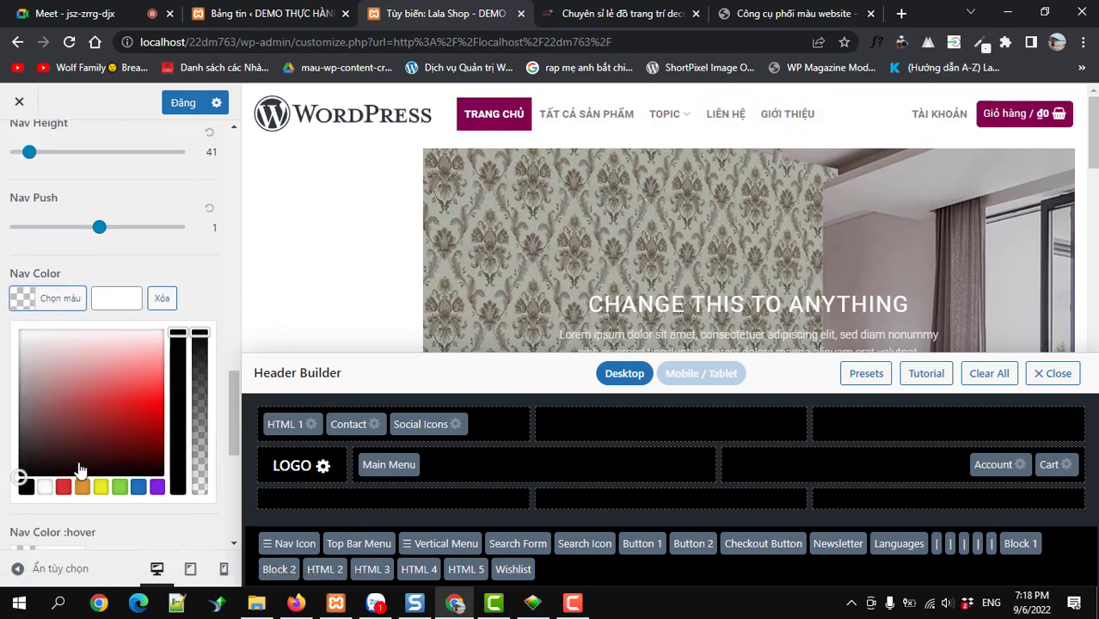
left_click(63, 487)
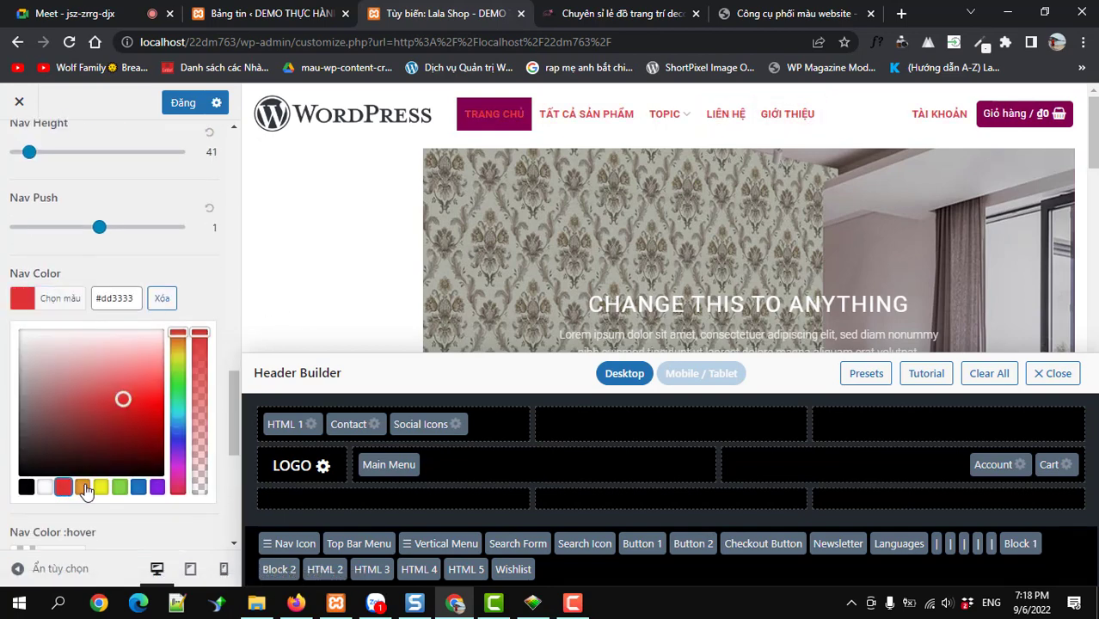
left_click(82, 487)
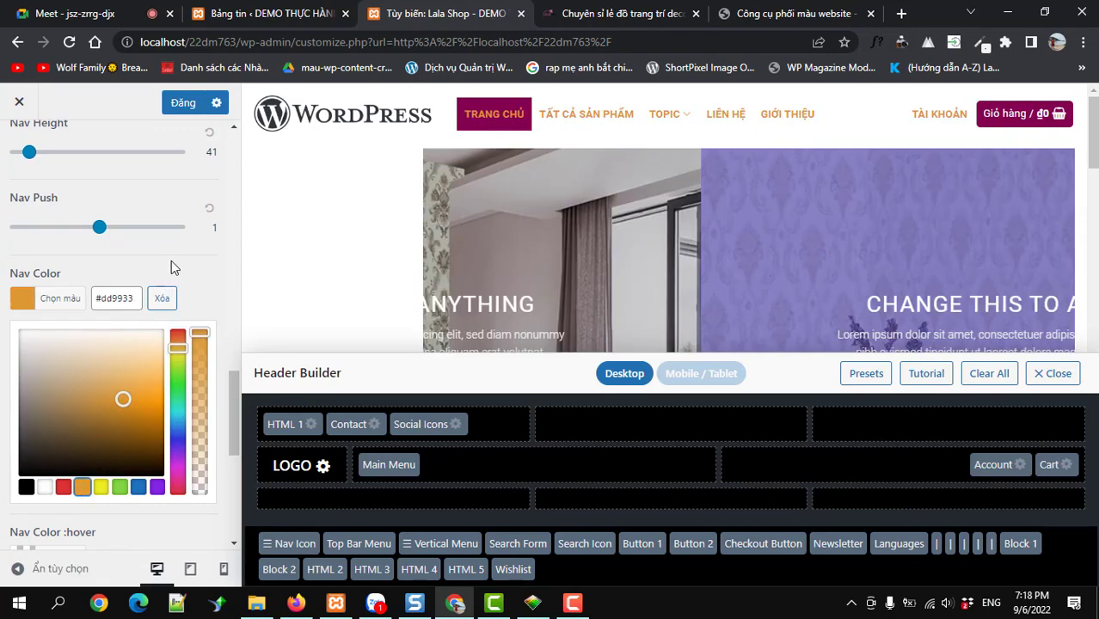
left_click(171, 261)
mouse_move(690, 144)
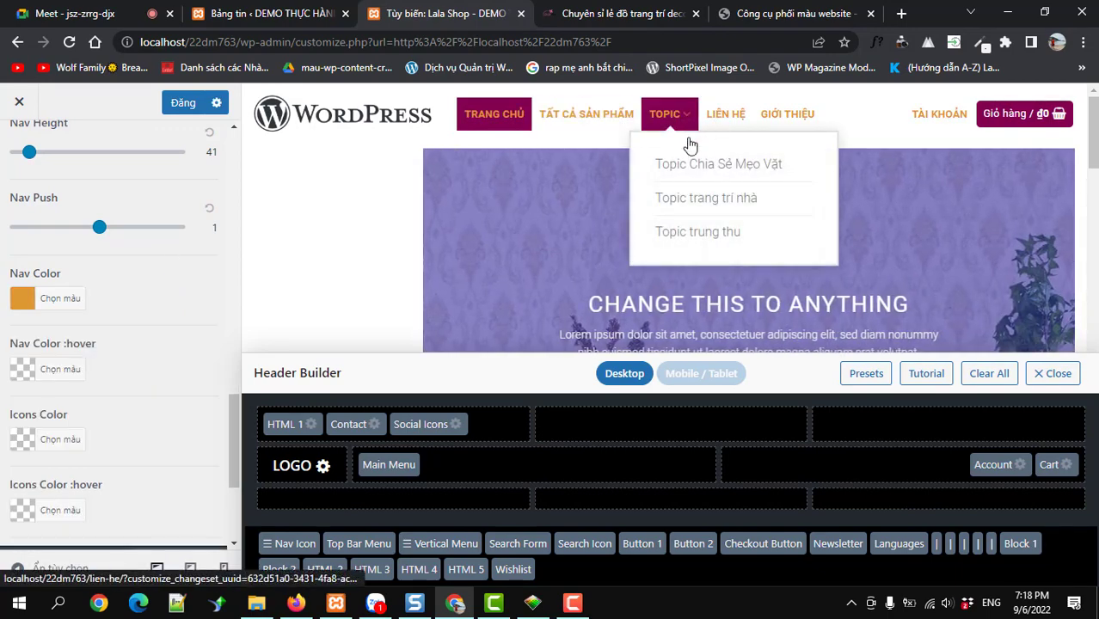
Step: Try white #ffffff as the Nav Color :hover, check it on the preview menu and clear the color again
scroll(120, 327, "down", 1)
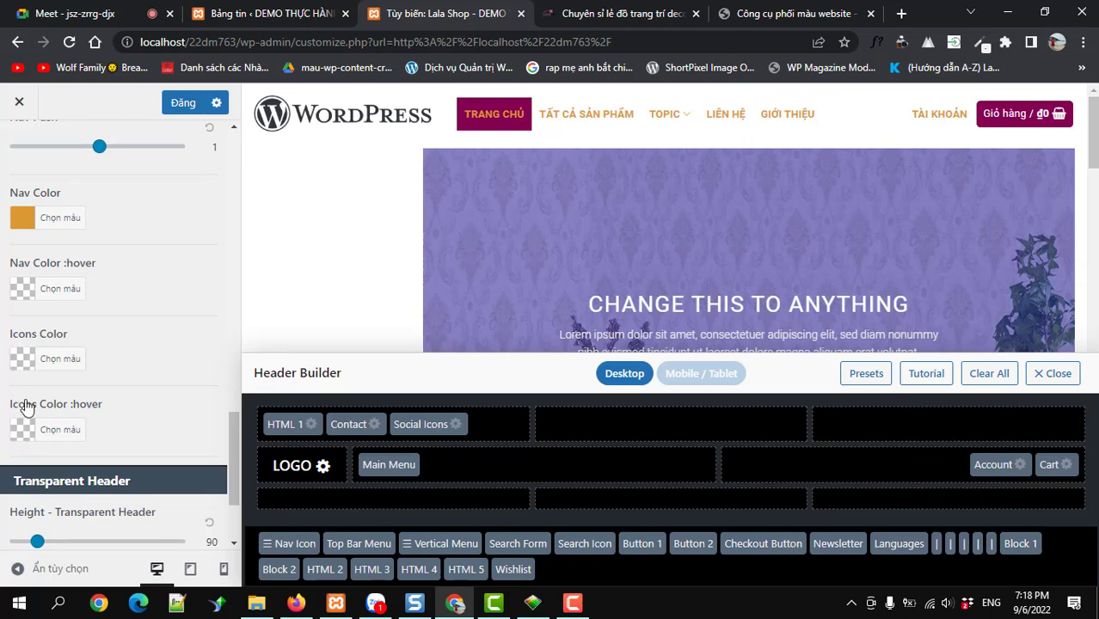
left_click(26, 290)
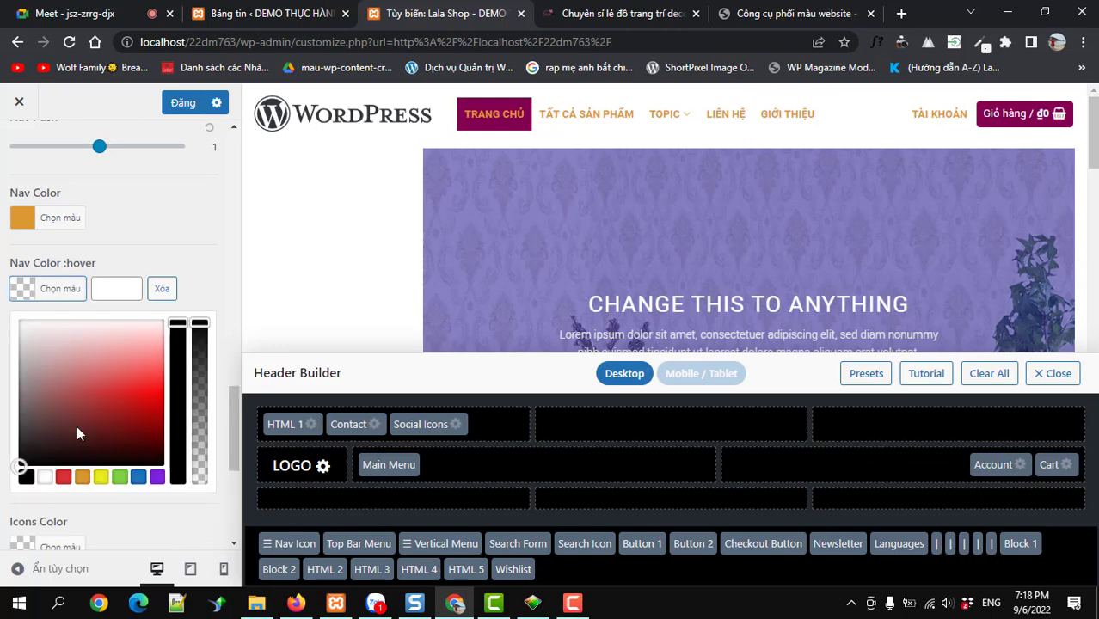
left_click(45, 476)
left_click(164, 245)
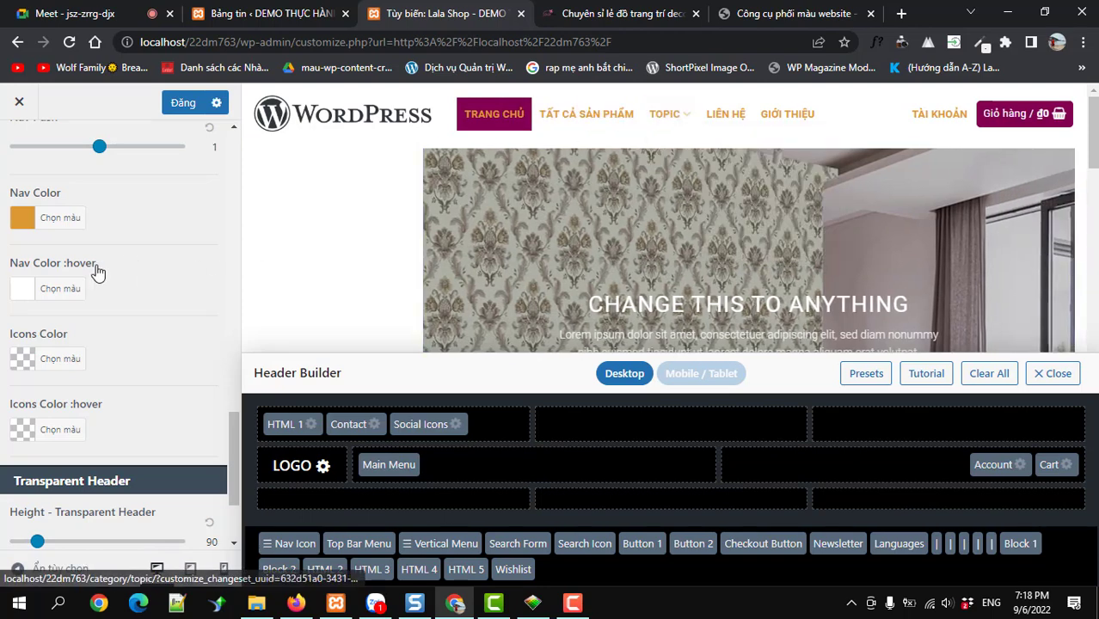
scroll(88, 282, "up", 1)
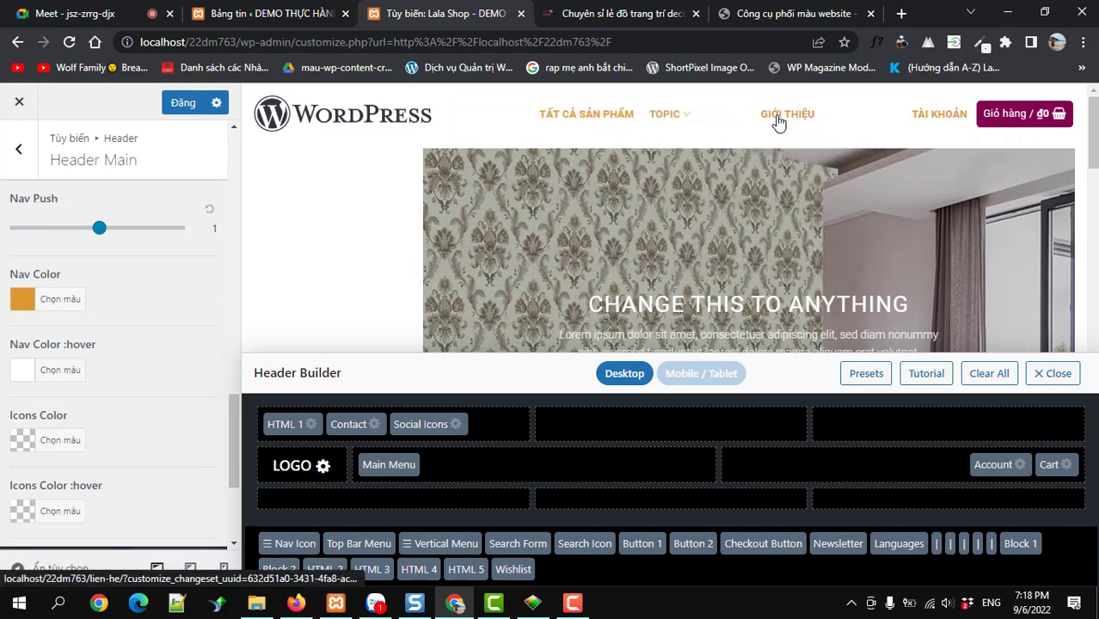
mouse_move(672, 121)
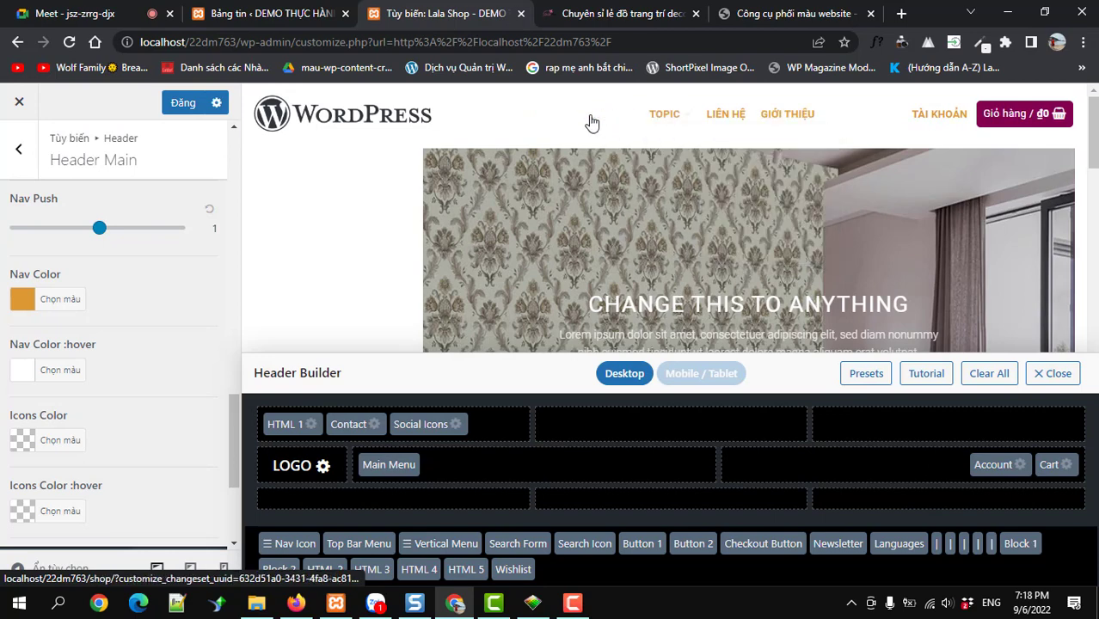
left_click(19, 373)
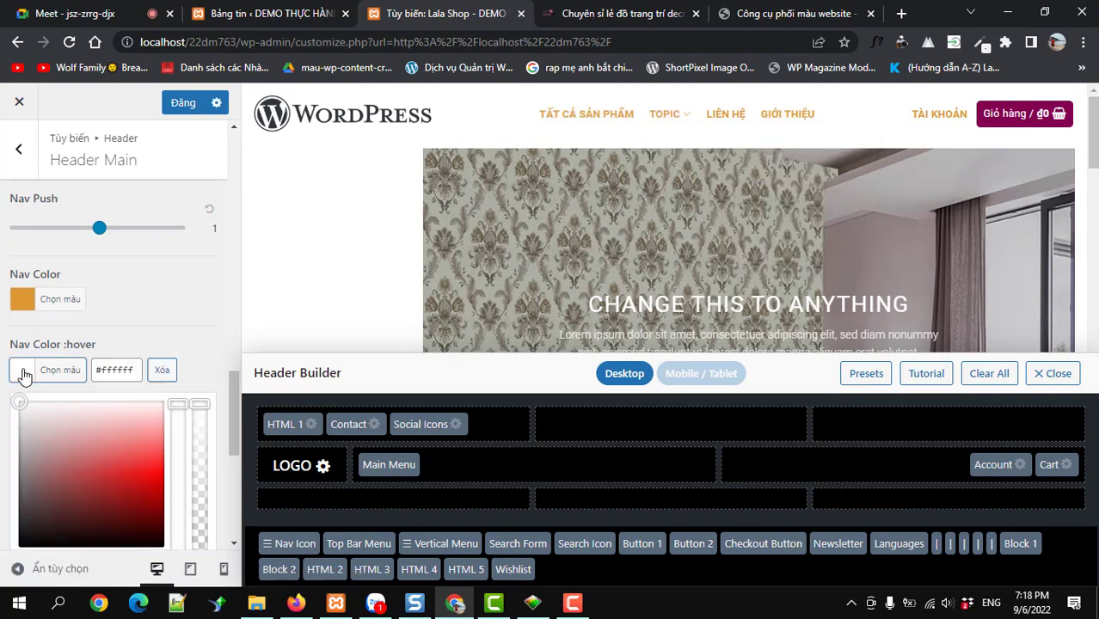
left_click_drag(135, 374, 94, 373)
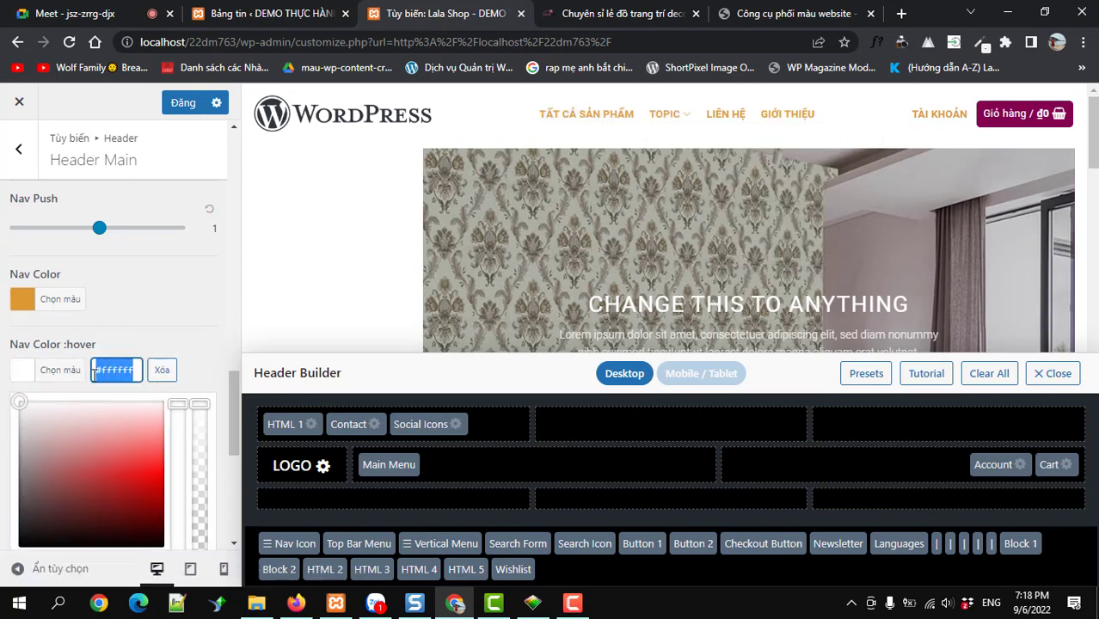
left_click(162, 370)
left_click(166, 308)
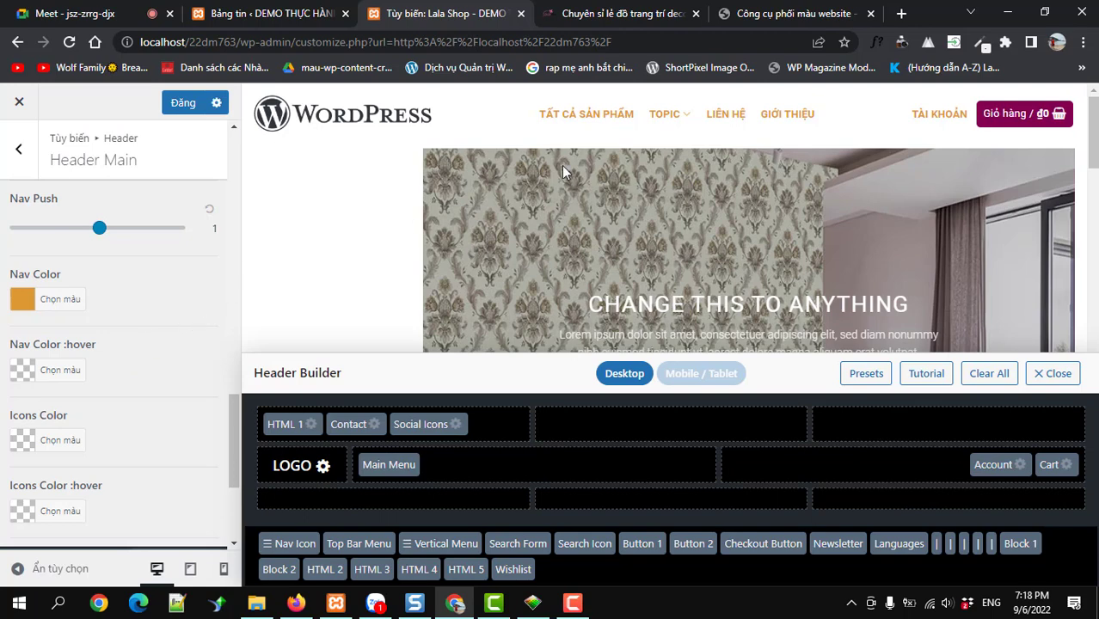
Step: Set the main header's Nav Color :hover to the preset orange
left_click(18, 377)
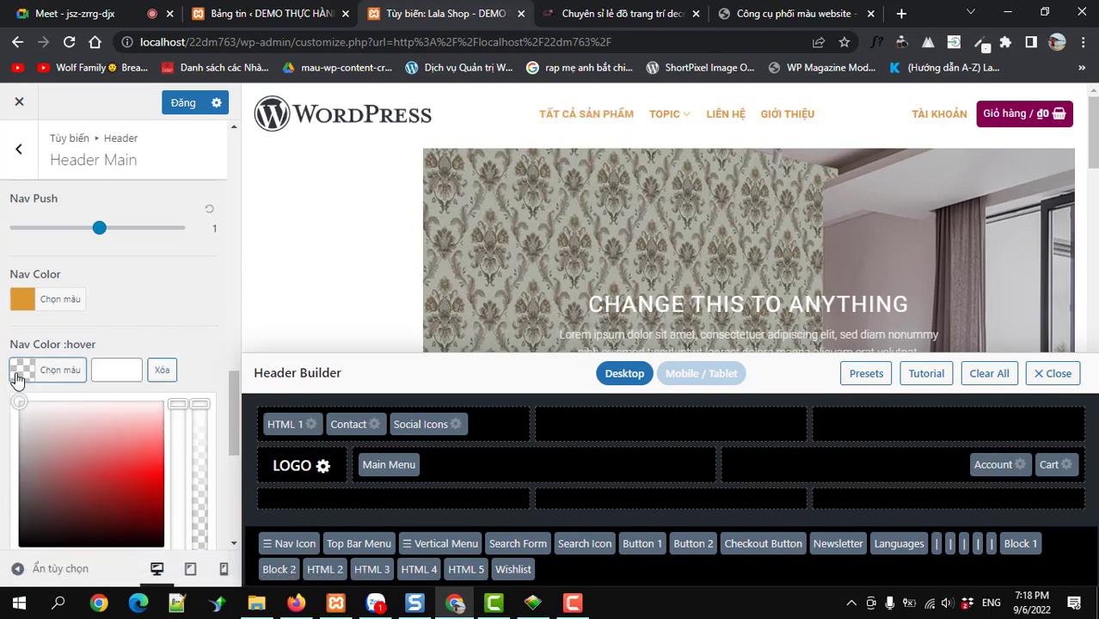
scroll(130, 421, "down", 3)
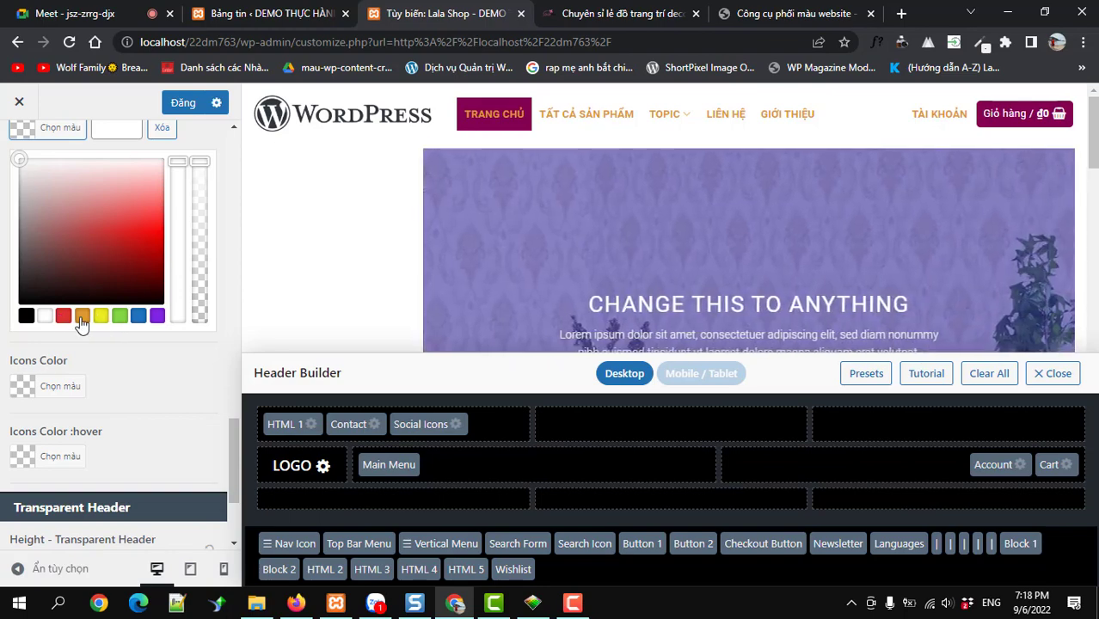
left_click(82, 315)
left_click(481, 160)
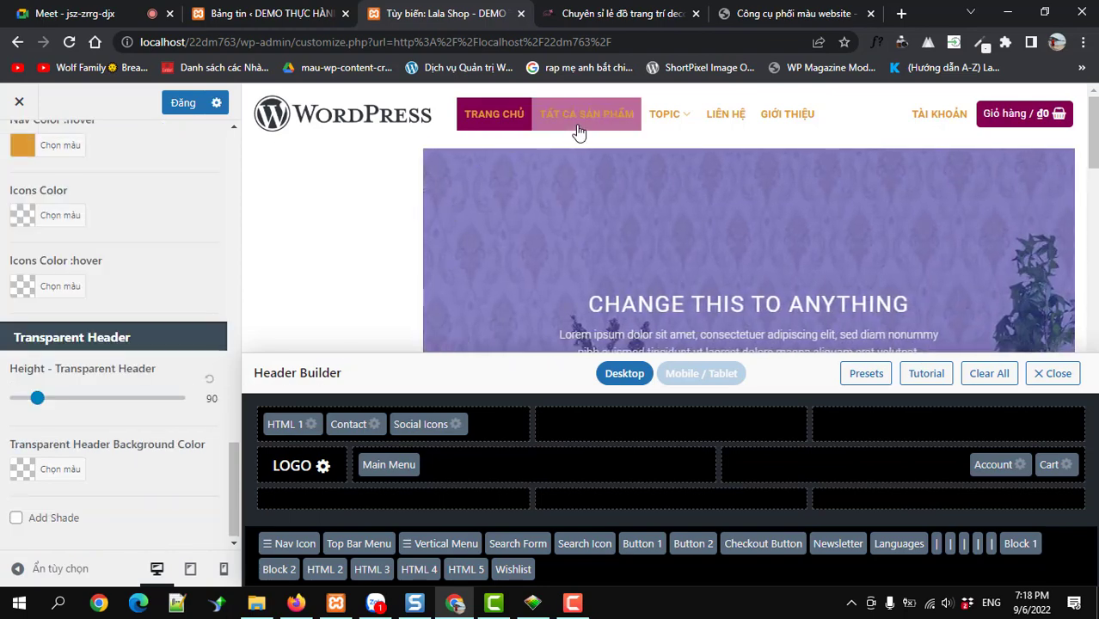
Step: Review the Header Main settings from the Transparent Header section back up to Background Color and Height
scroll(117, 436, "up", 5)
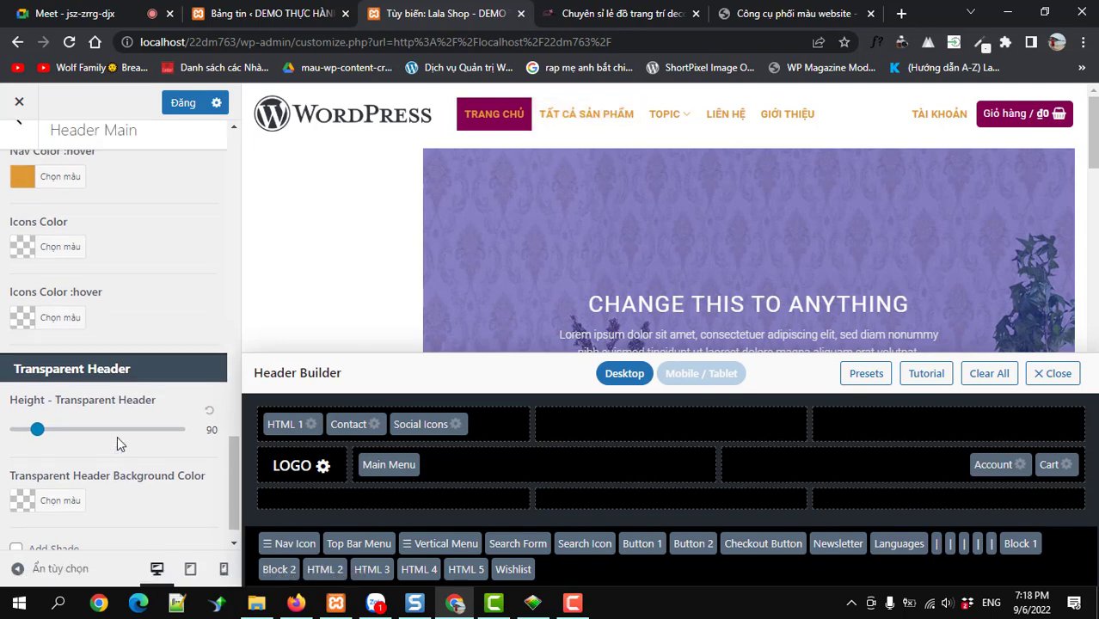
scroll(118, 441, "down", 5)
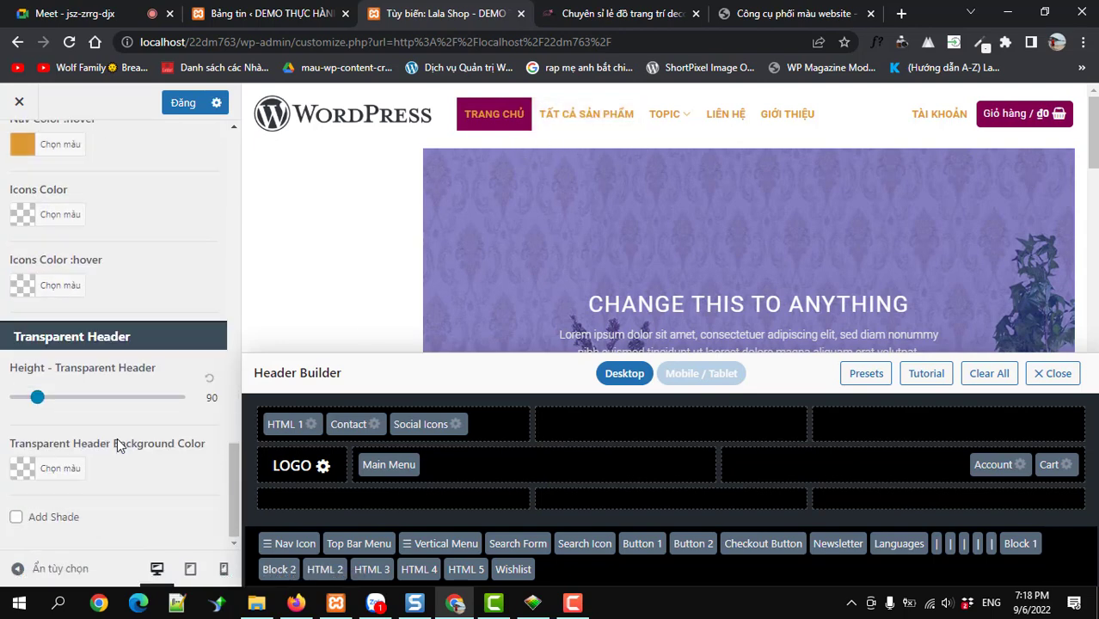
scroll(117, 448, "up", 10)
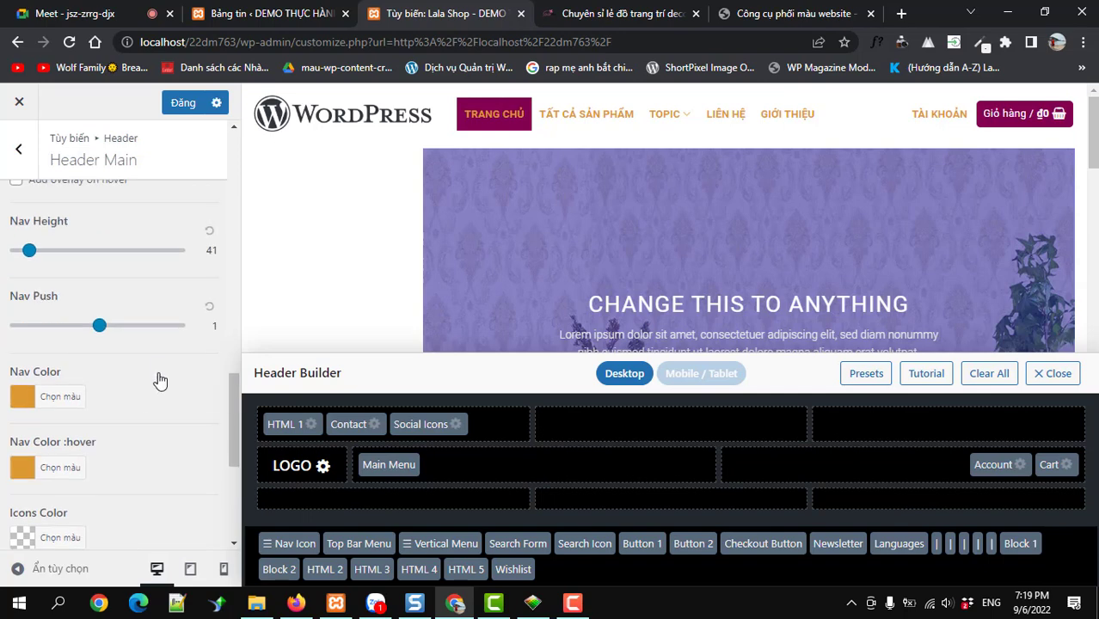
scroll(154, 372, "up", 1)
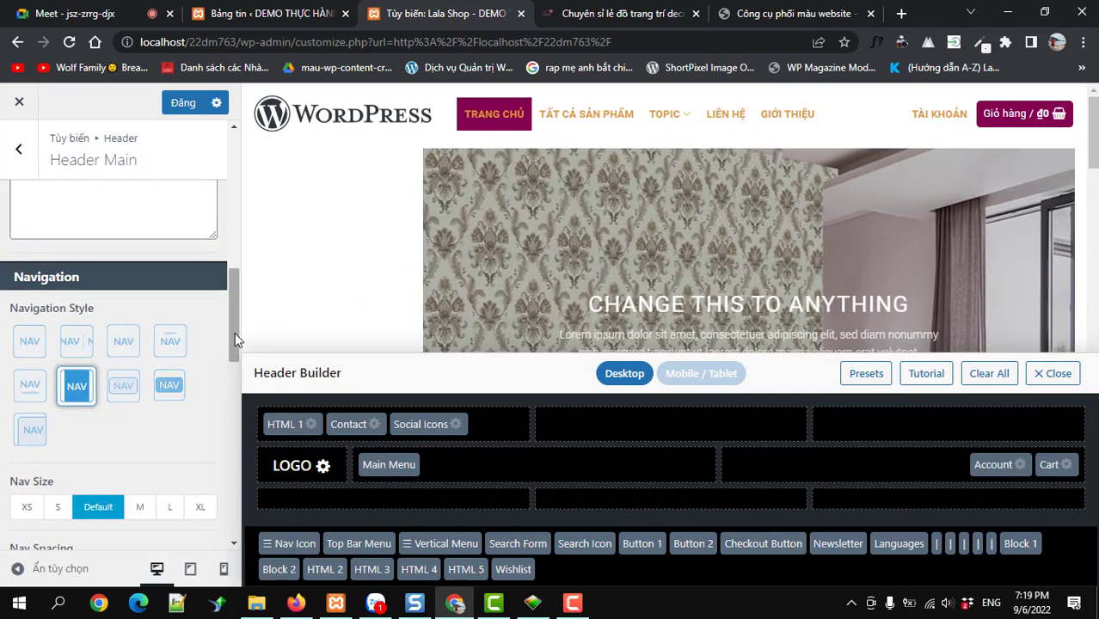
scroll(237, 340, "up", 5)
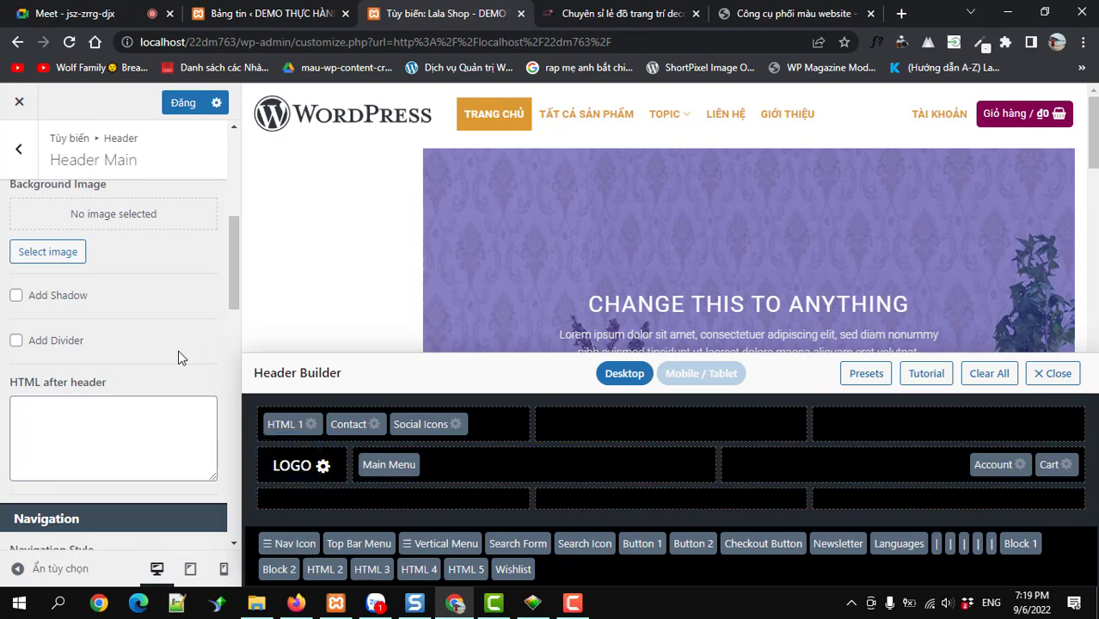
scroll(181, 344, "up", 3)
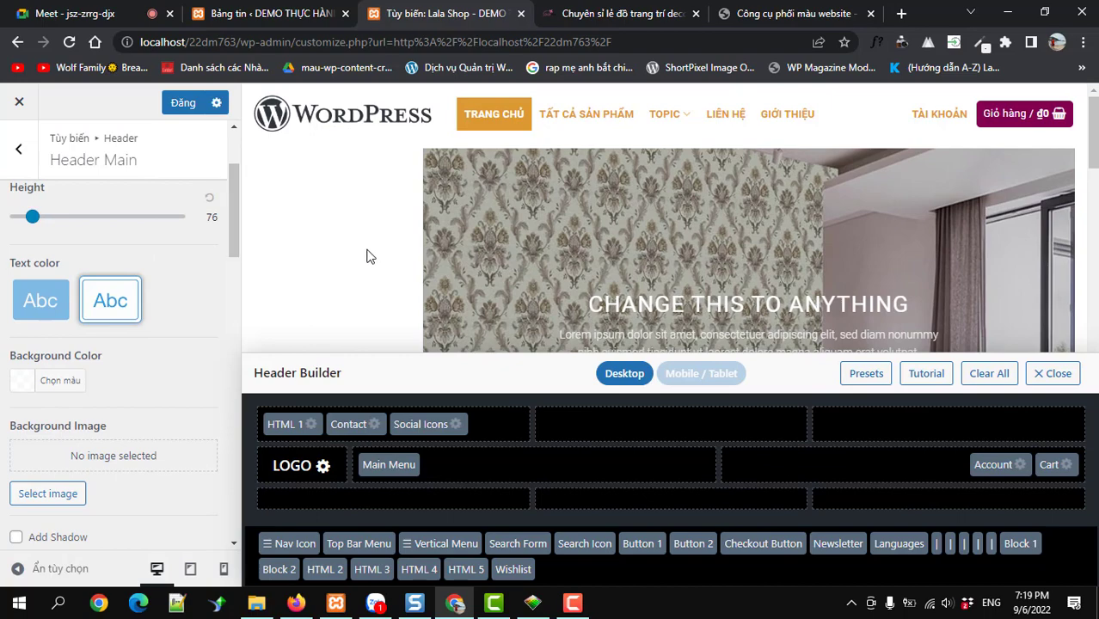
Step: In the Logo & Site Identity settings, set the logo container width to 285 and the logo padding to 5
left_click(323, 466)
scroll(59, 402, "down", 5)
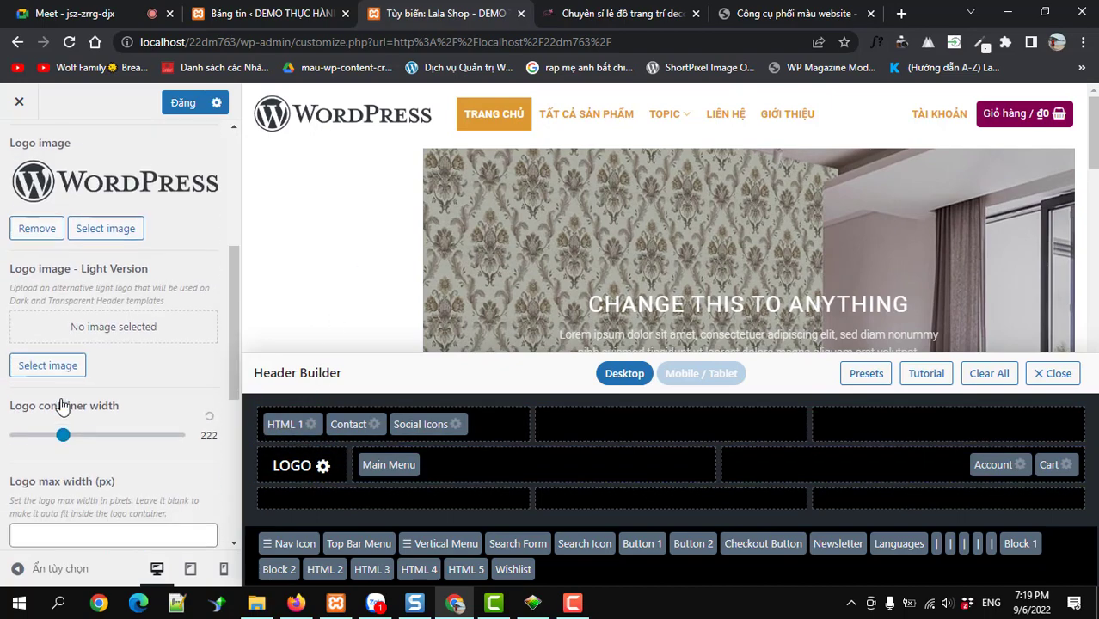
scroll(63, 407, "down", 3)
scroll(65, 378, "up", 1)
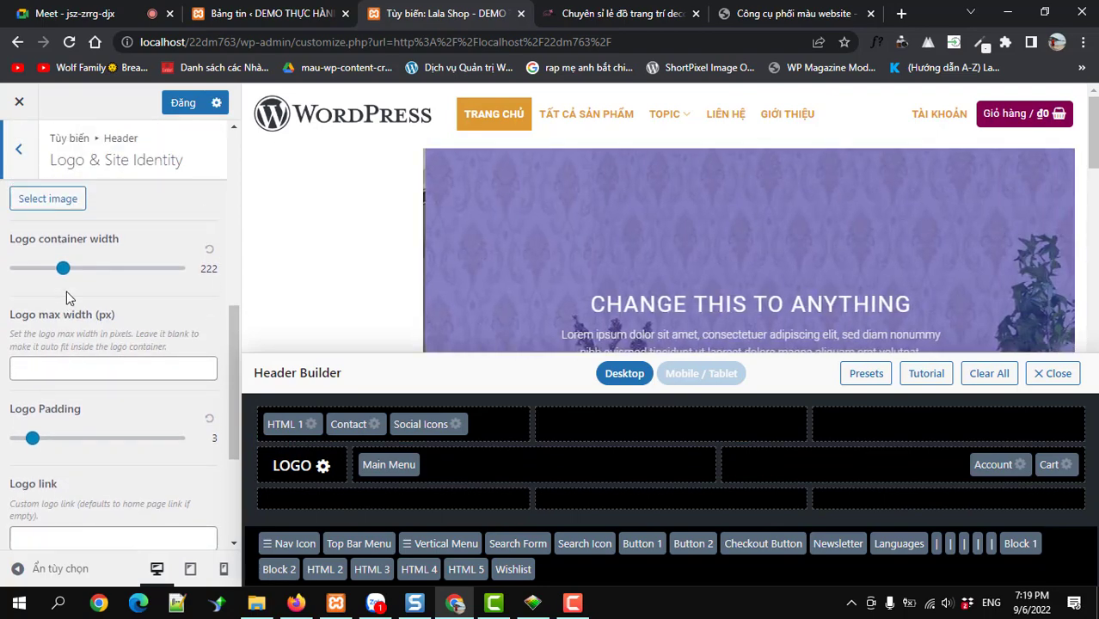
left_click_drag(64, 269, 80, 318)
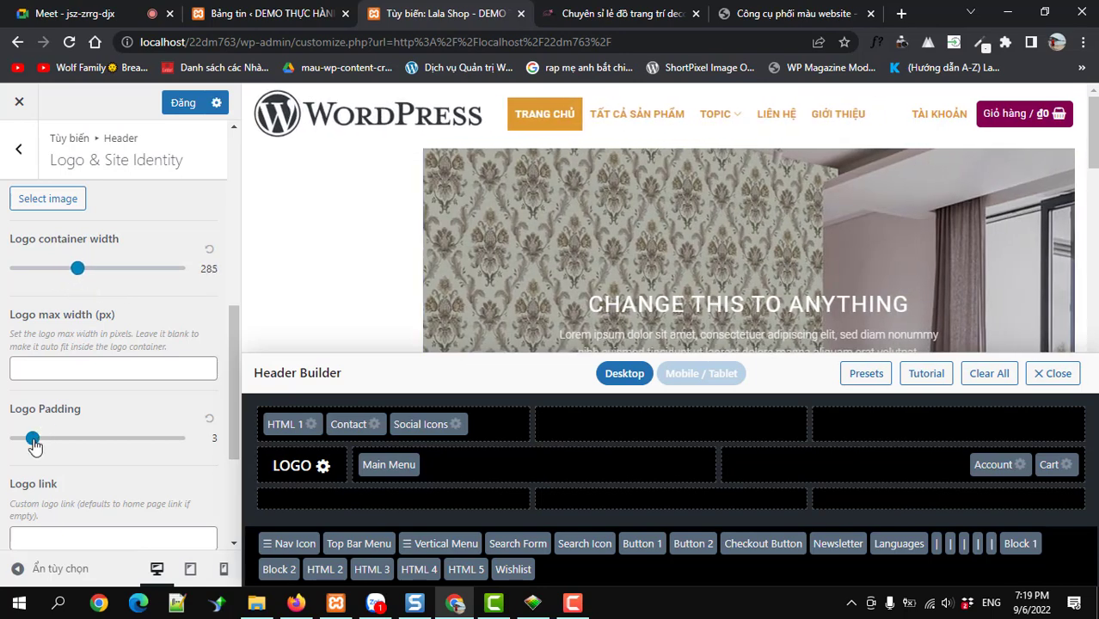
left_click_drag(33, 440, 49, 443)
Step: Look through the remaining logo and site icon settings and reload the customizer, discarding the unsaved header changes
scroll(54, 443, "down", 3)
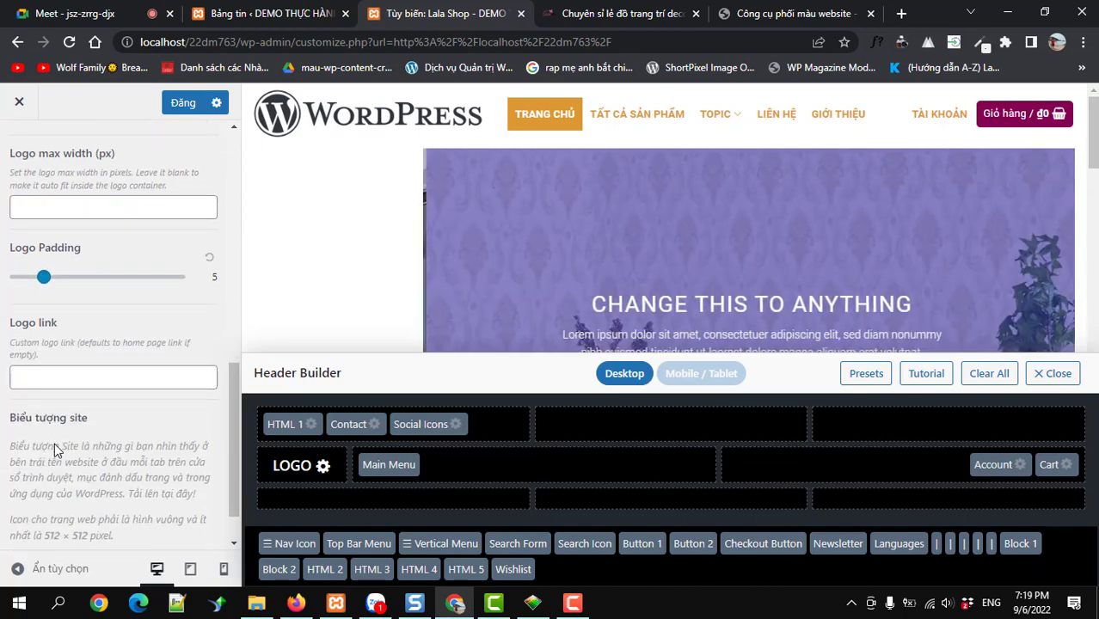
scroll(54, 443, "up", 8)
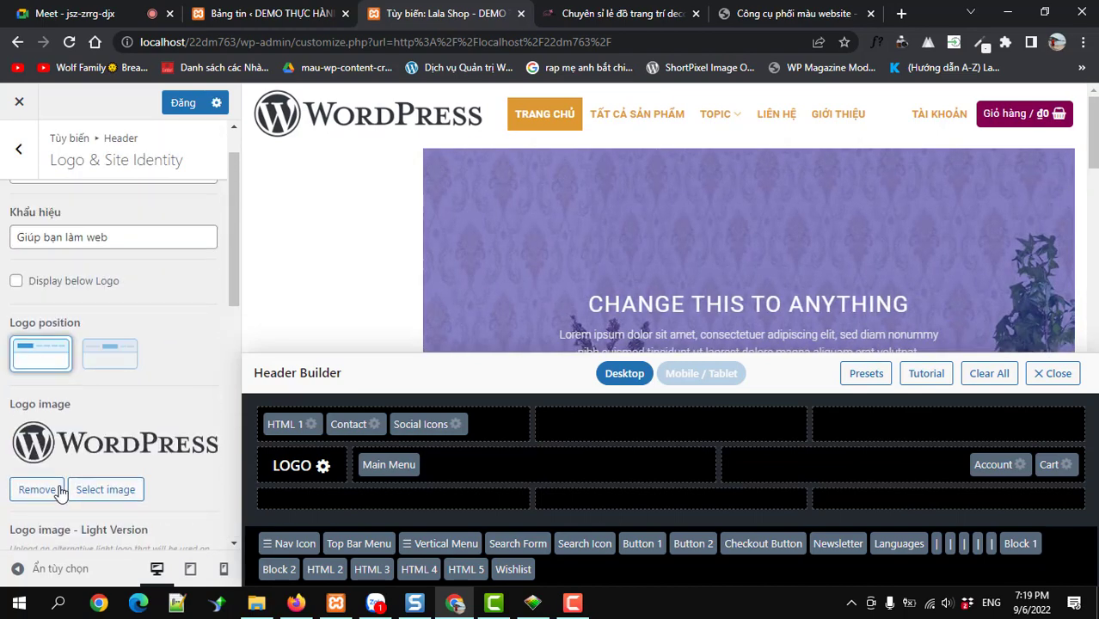
scroll(52, 490, "down", 5)
scroll(51, 490, "down", 3)
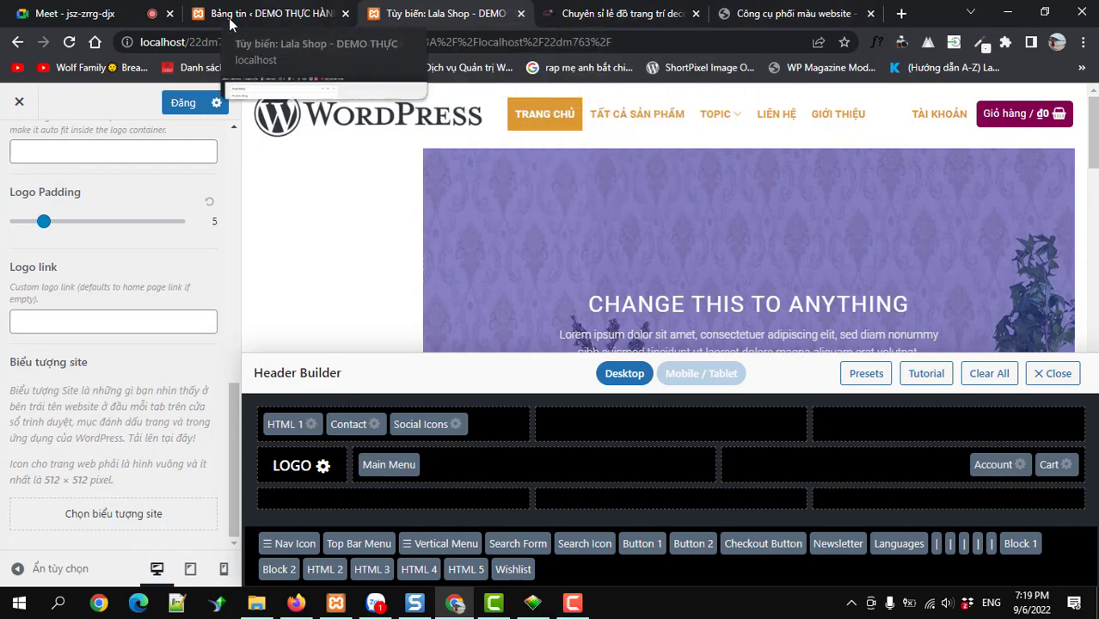
scroll(193, 365, "up", 10)
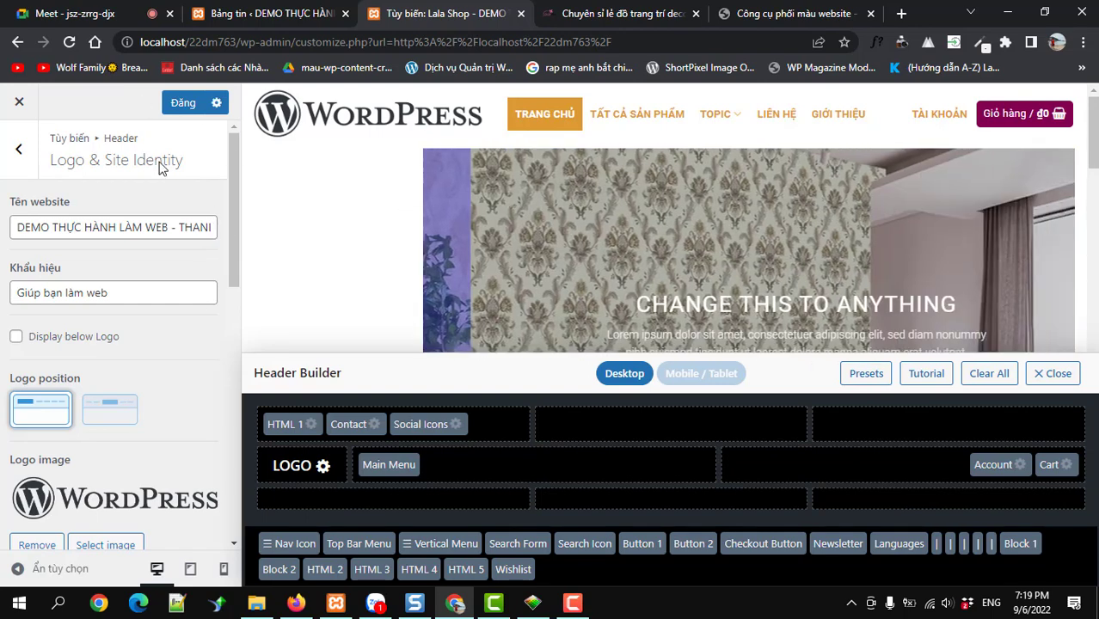
left_click(72, 43)
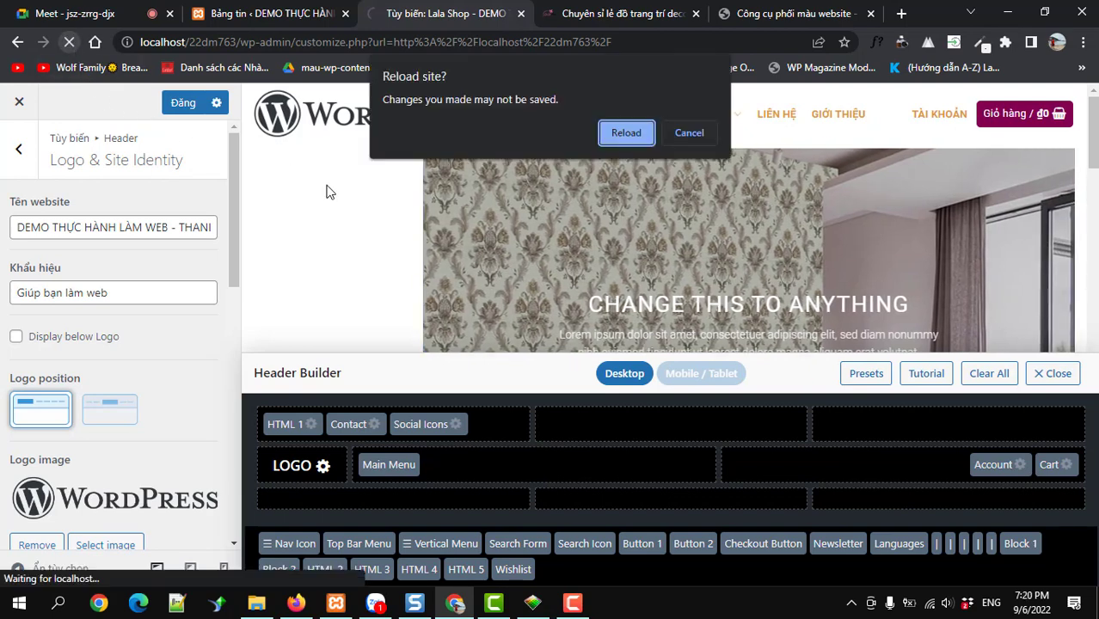
left_click(627, 132)
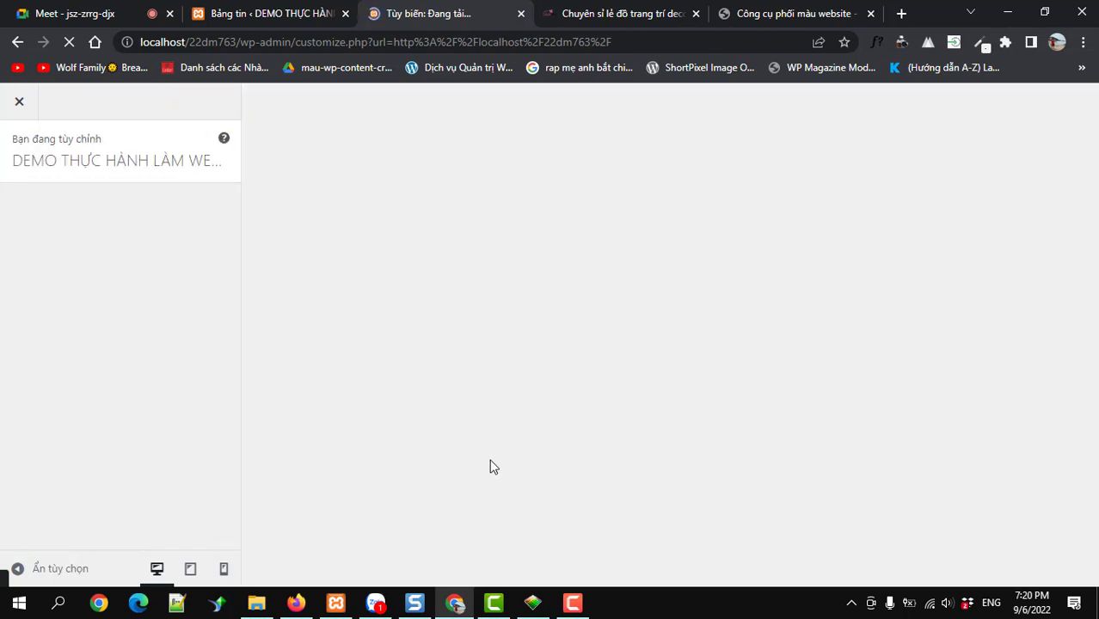
Step: On the maxdesign.vn color matching page, generate supplementary colors for the main color #FF669A copied from Color Cop
left_click(755, 14)
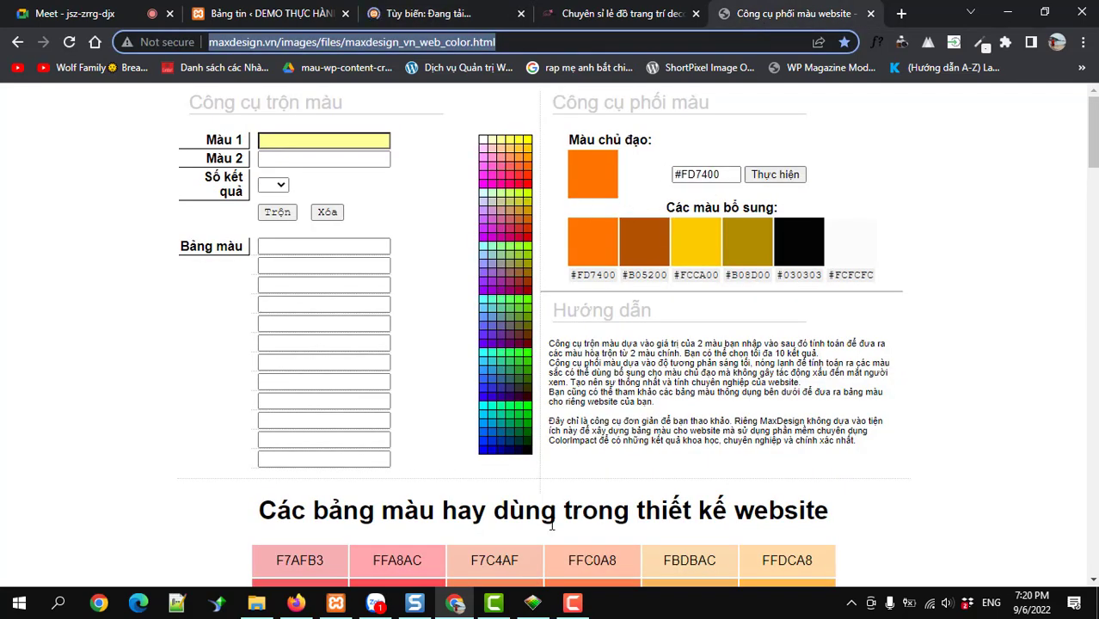
left_click(534, 603)
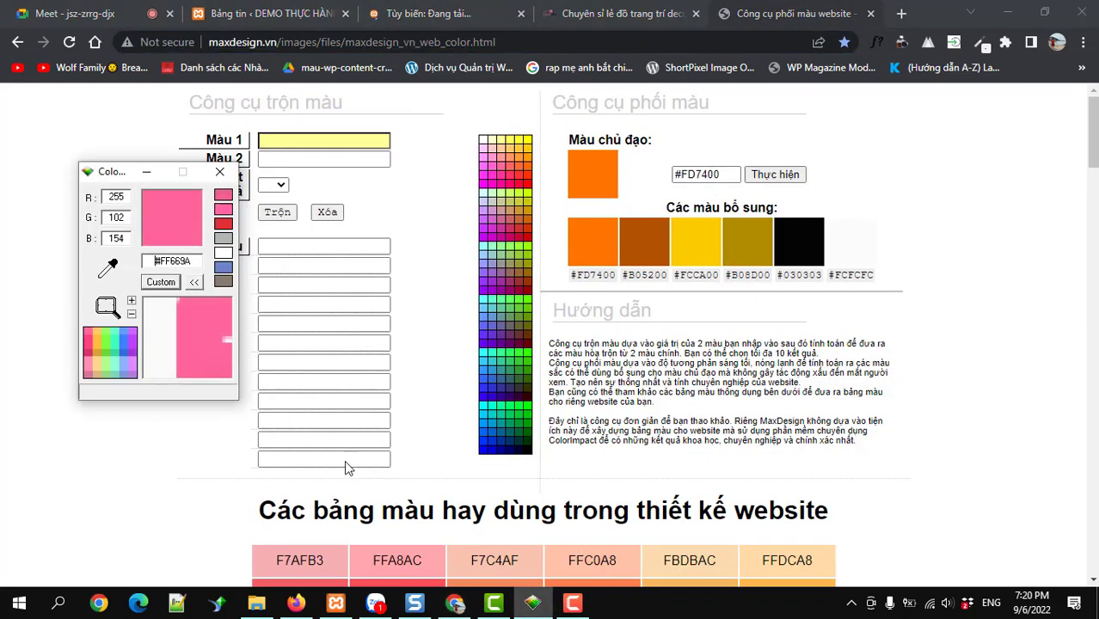
left_click_drag(197, 258, 150, 262)
key("ctrl+c")
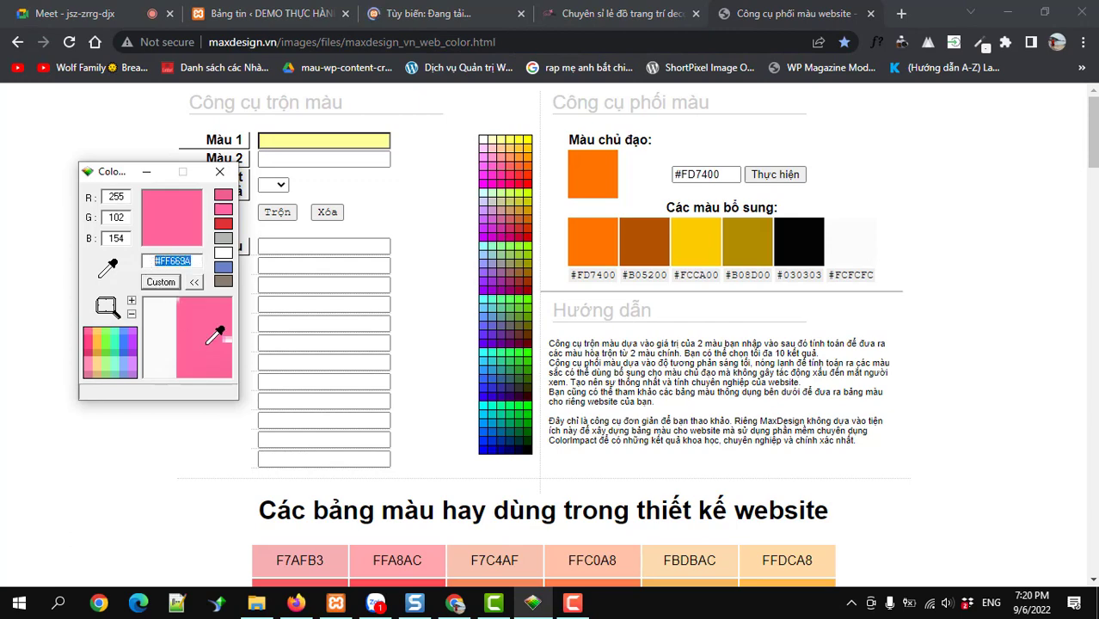
triple_click(701, 175)
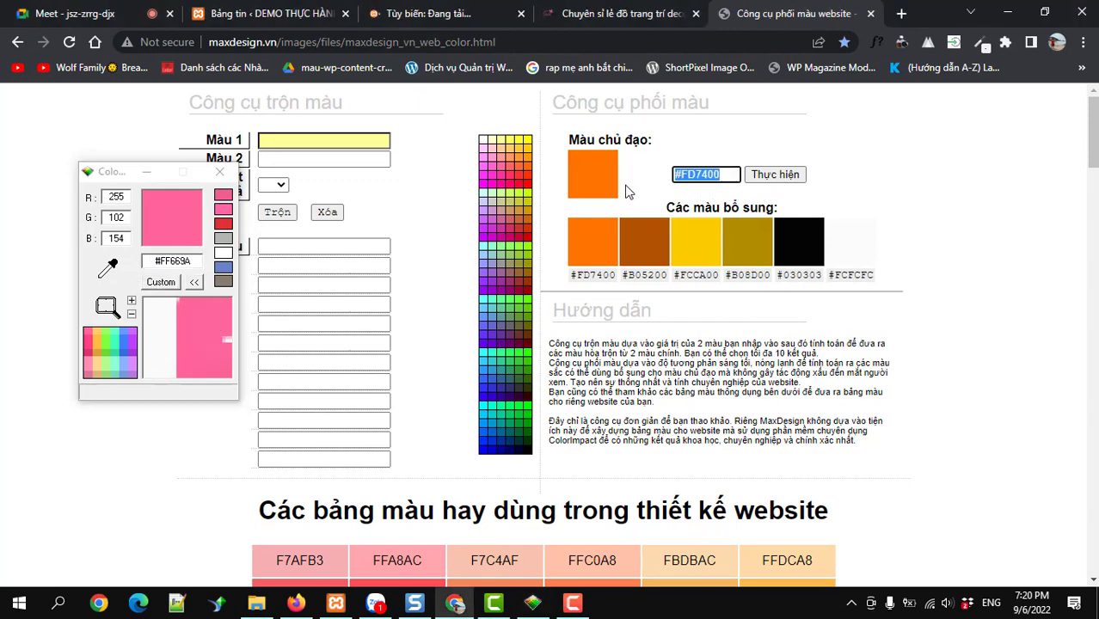
key("ctrl+v")
left_click(771, 178)
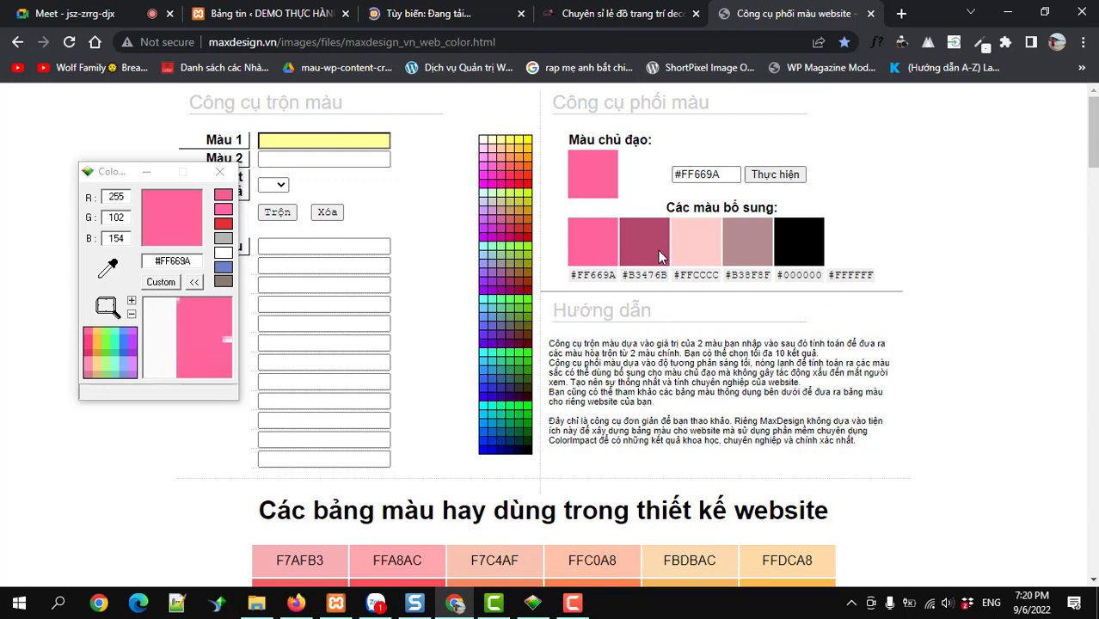
Step: Examine the ready-made website color palettes and the generated supplementary colors on the color matching page
scroll(685, 272, "down", 4)
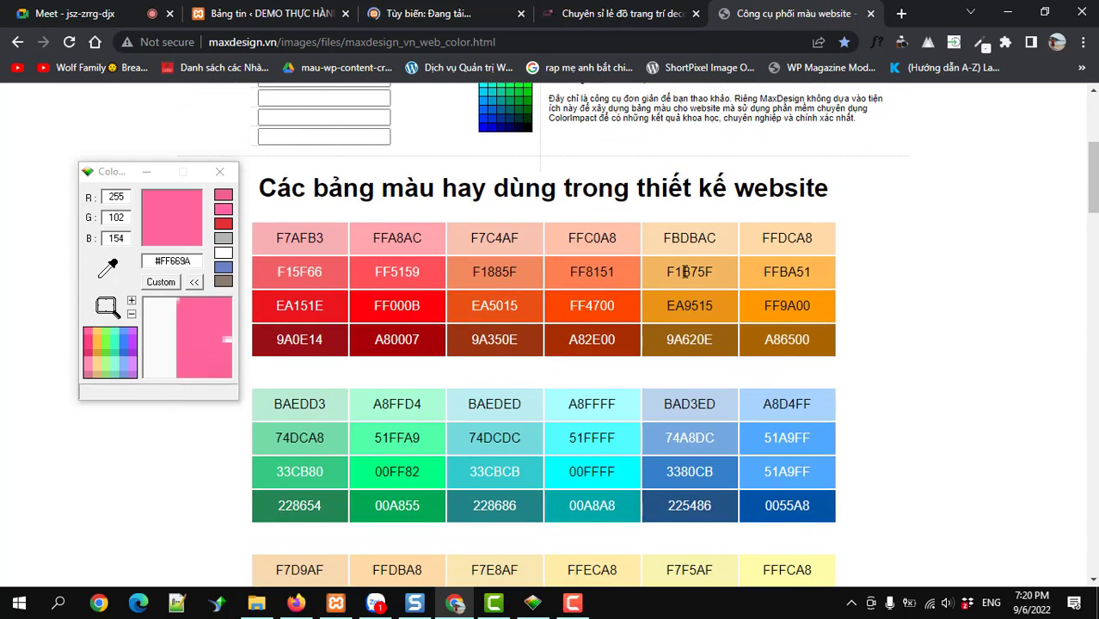
scroll(684, 272, "up", 3)
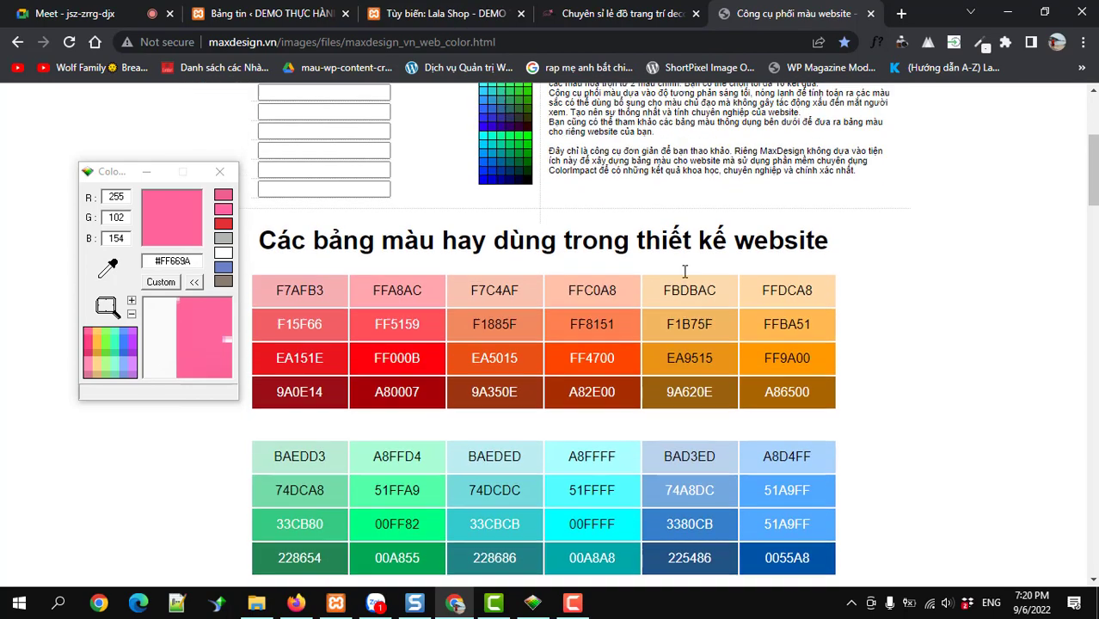
scroll(684, 272, "down", 1)
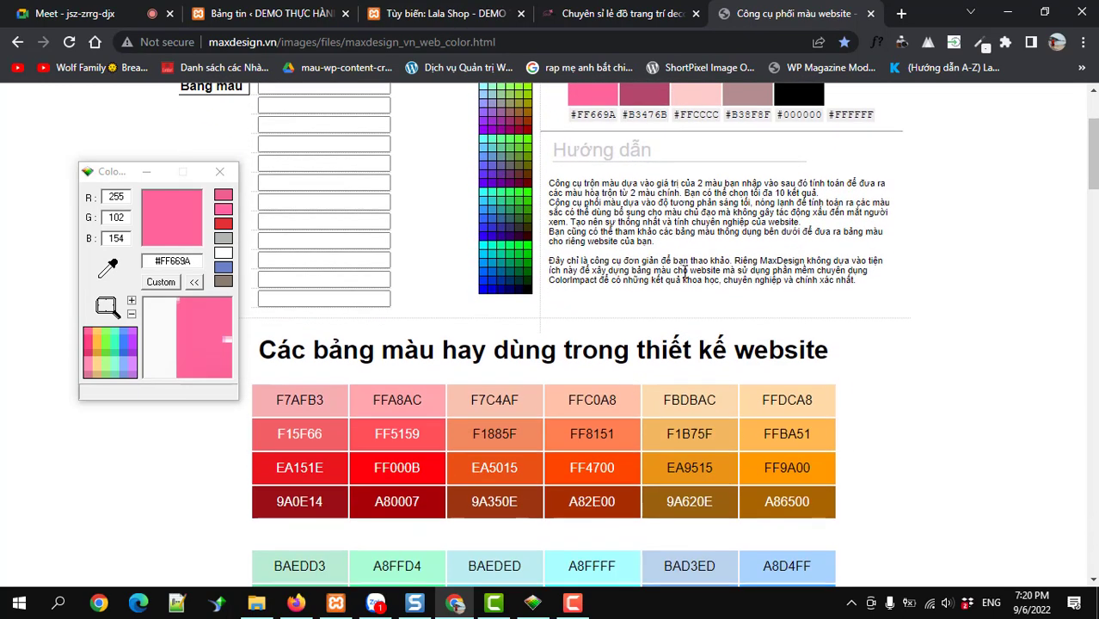
scroll(685, 272, "up", 2)
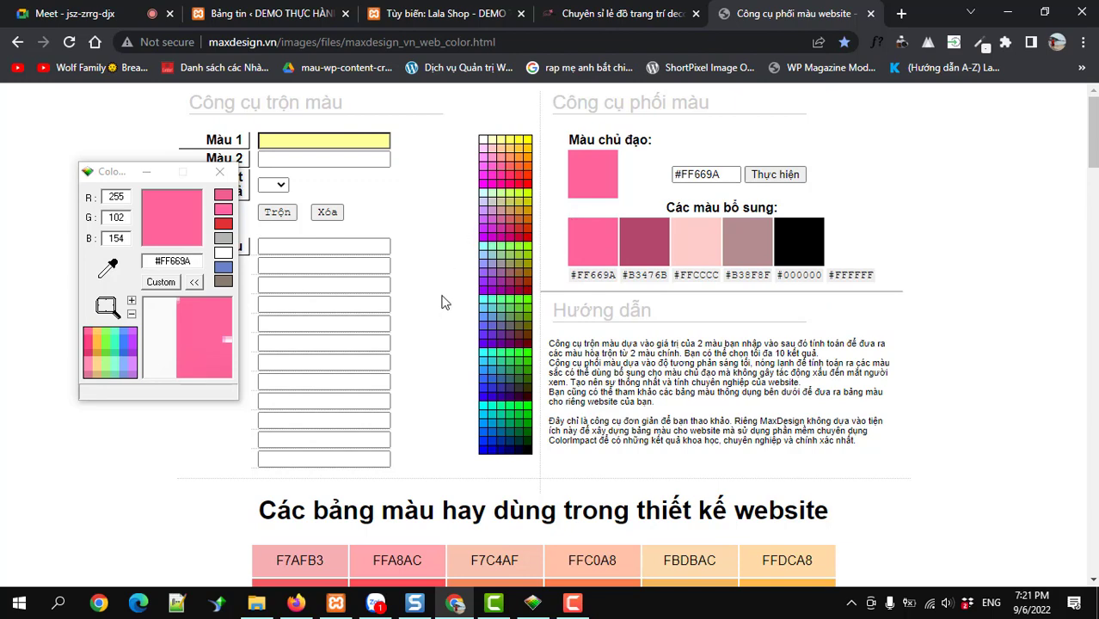
Step: Search Google for "colorcop" in a new browser tab
left_click_drag(112, 179, 83, 189)
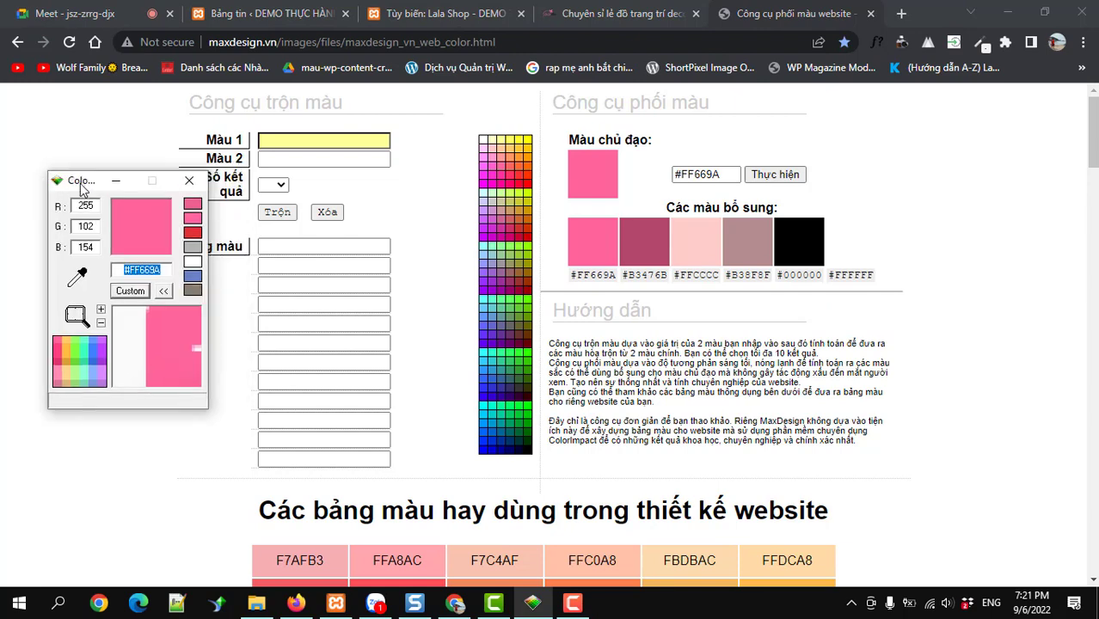
left_click(899, 16)
left_click(900, 14)
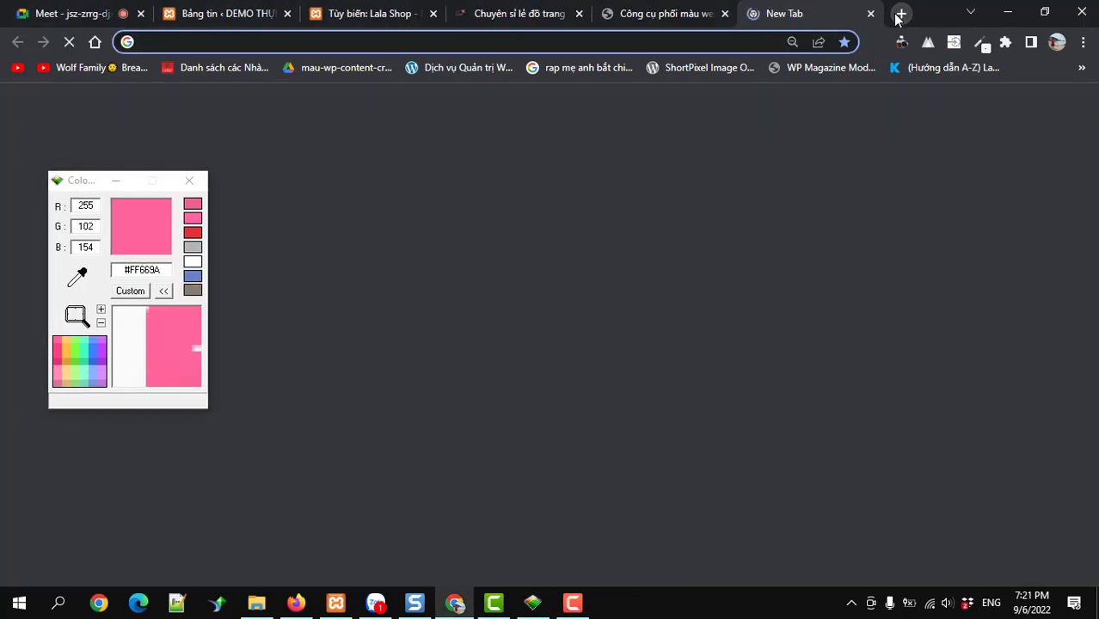
type("clo")
key("BackSpace")
key("BackSpace")
type("p")
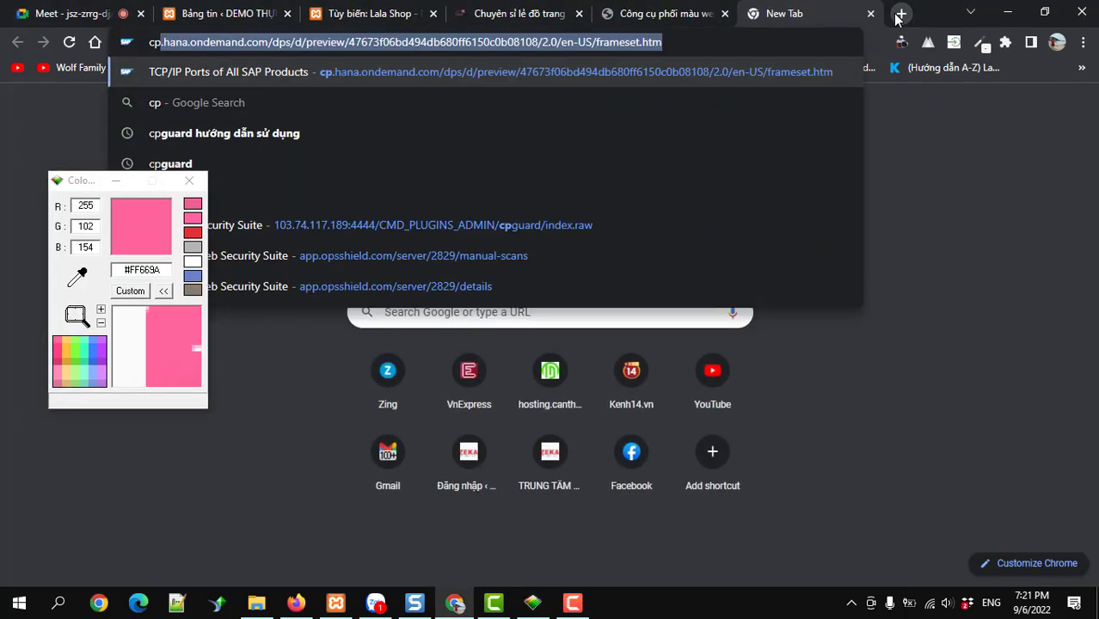
key("BackSpace")
key("BackSpace")
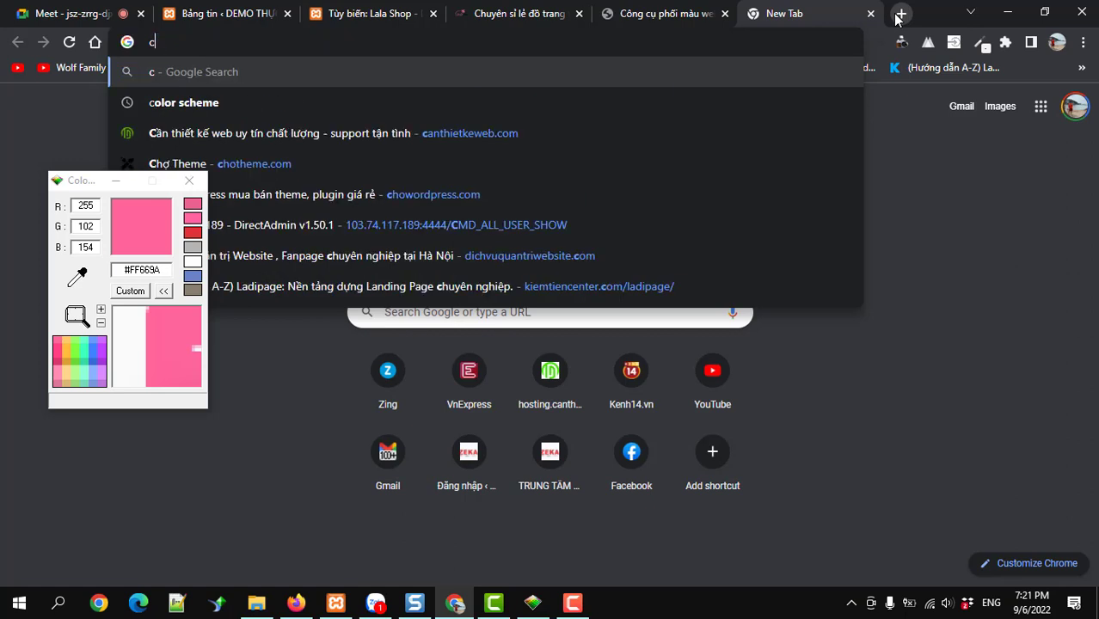
type("olor")
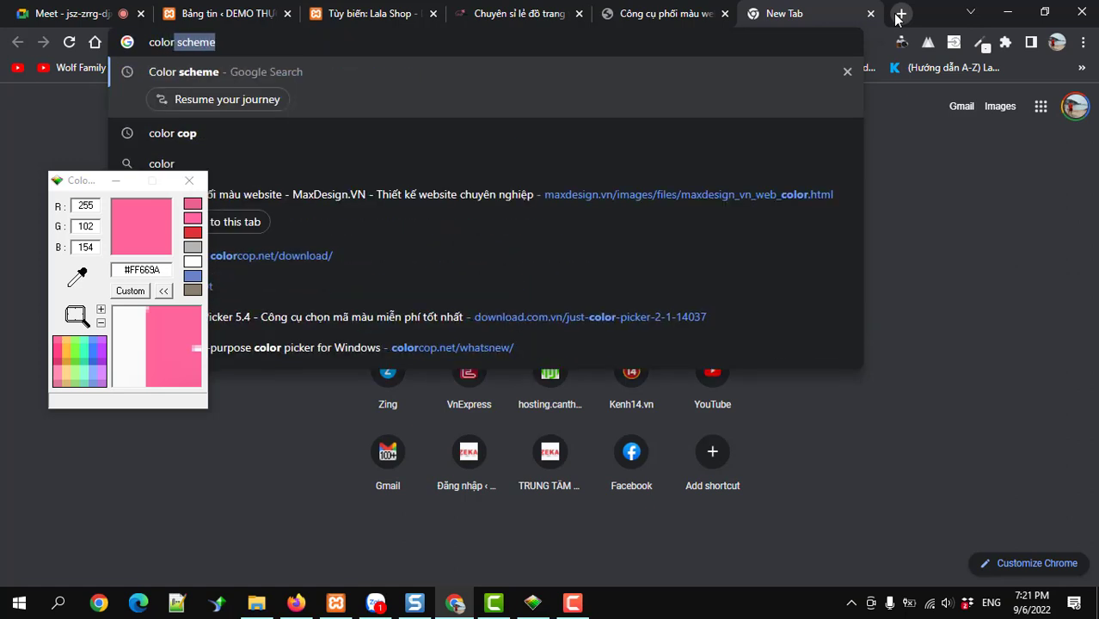
type("c")
key("Down")
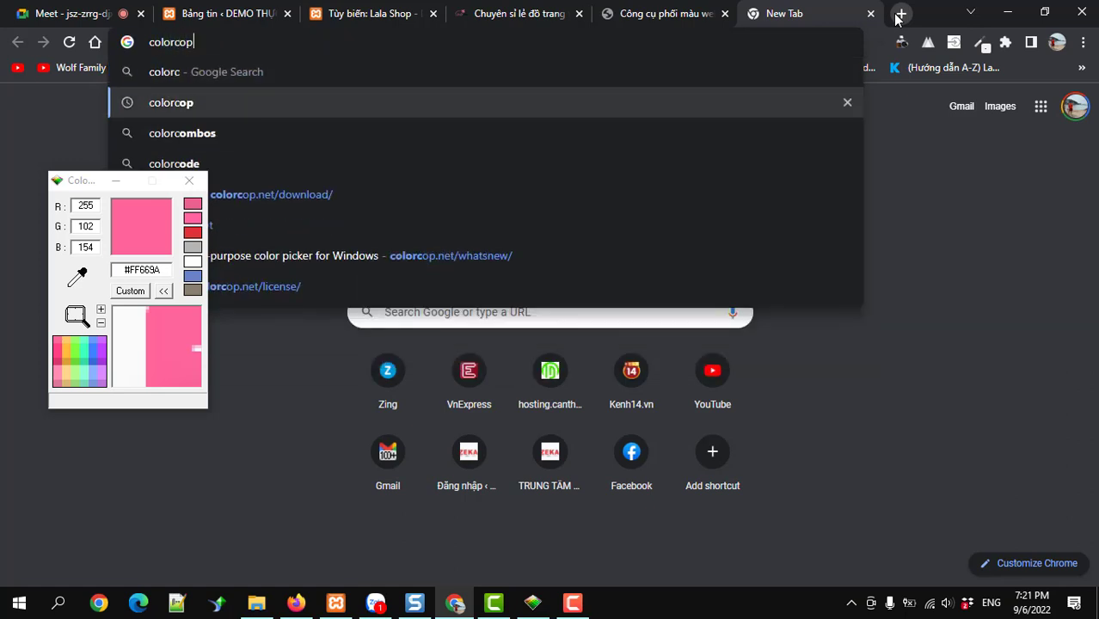
key("Return")
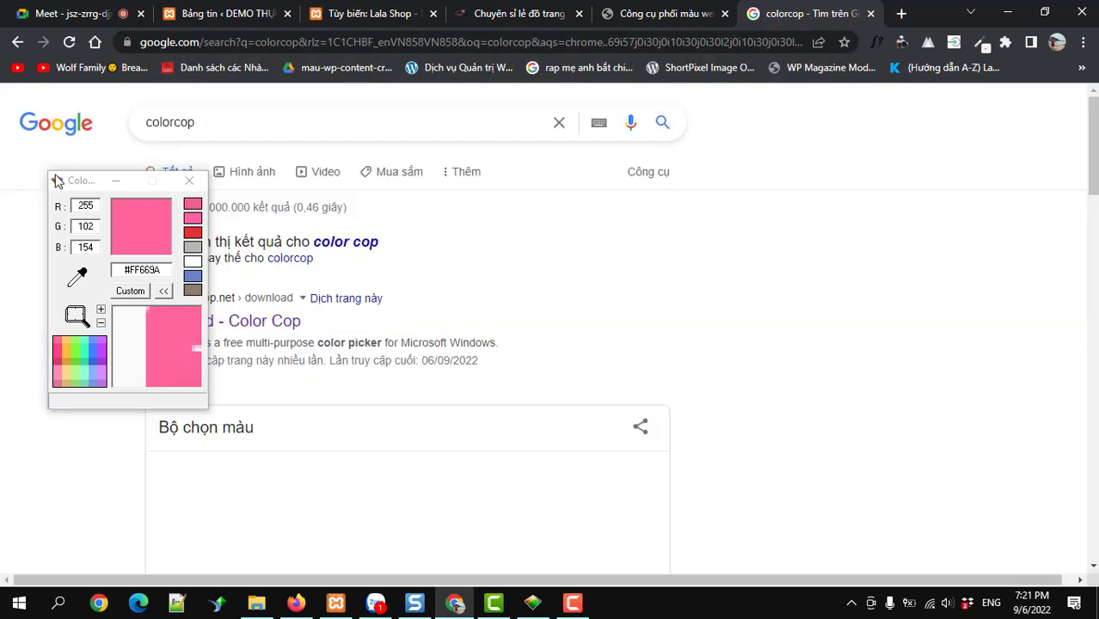
Step: Move the Color Cop window off the search results and open the Color Cop download page
left_click(57, 180)
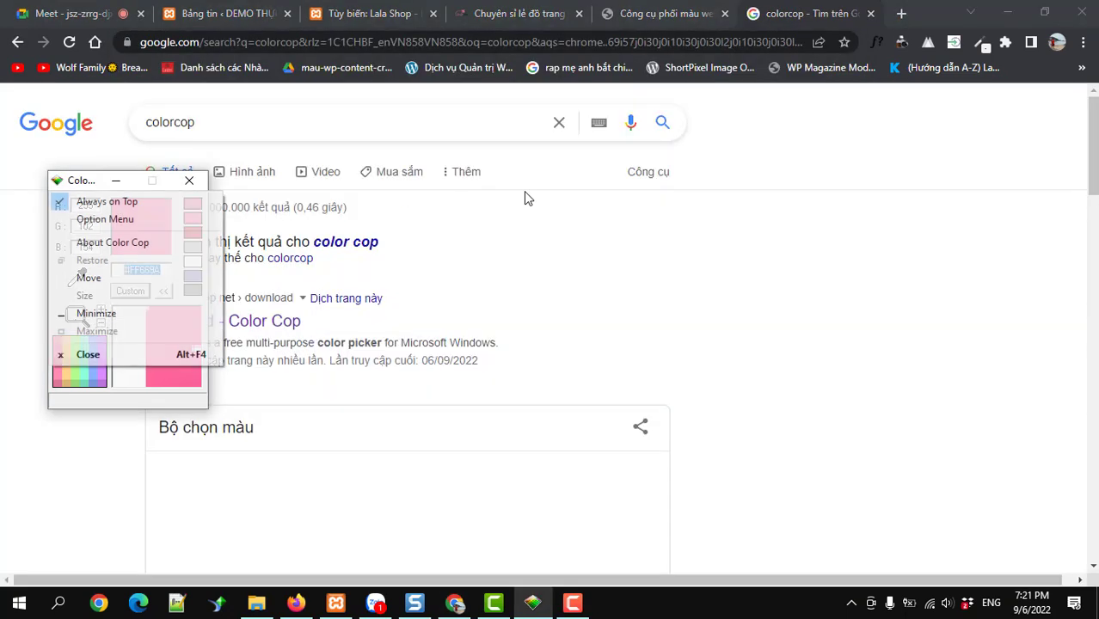
left_click(110, 200)
left_click_drag(79, 188, 630, 209)
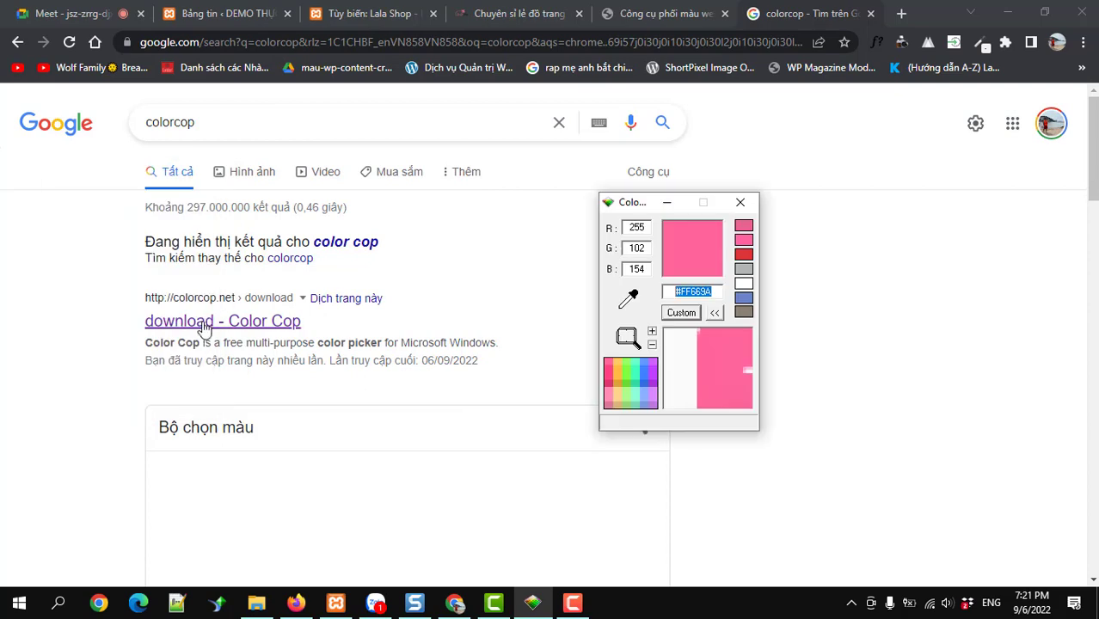
left_click(201, 324)
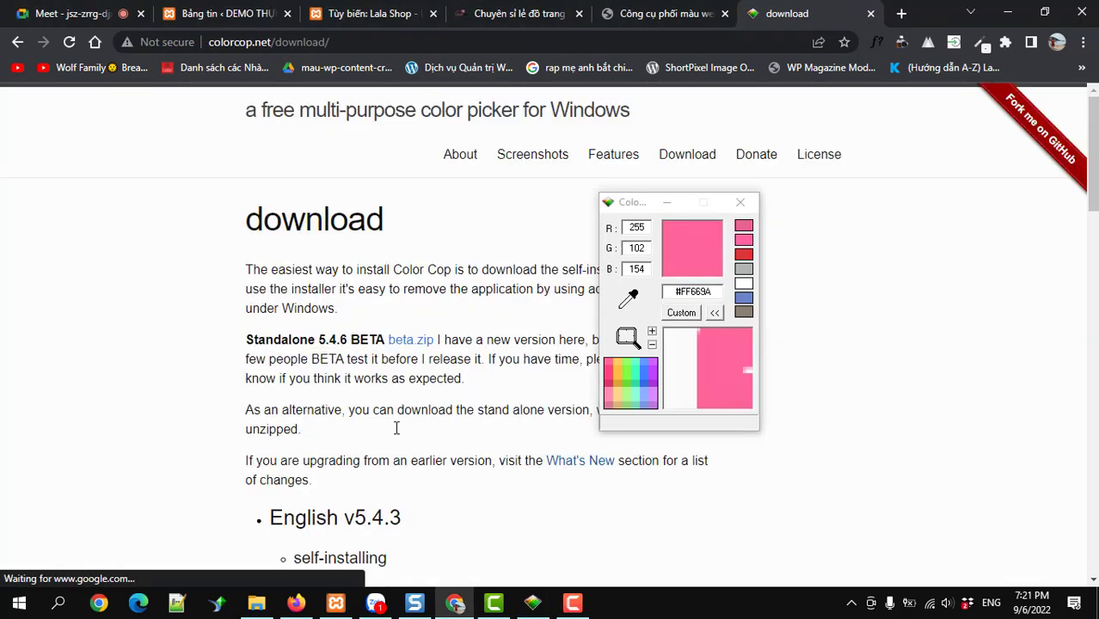
Step: Sample the red #A40000 of the GitHub ribbon with Color Cop's eyedropper and minimize the picker over the color matching page
left_click_drag(630, 299, 1048, 100)
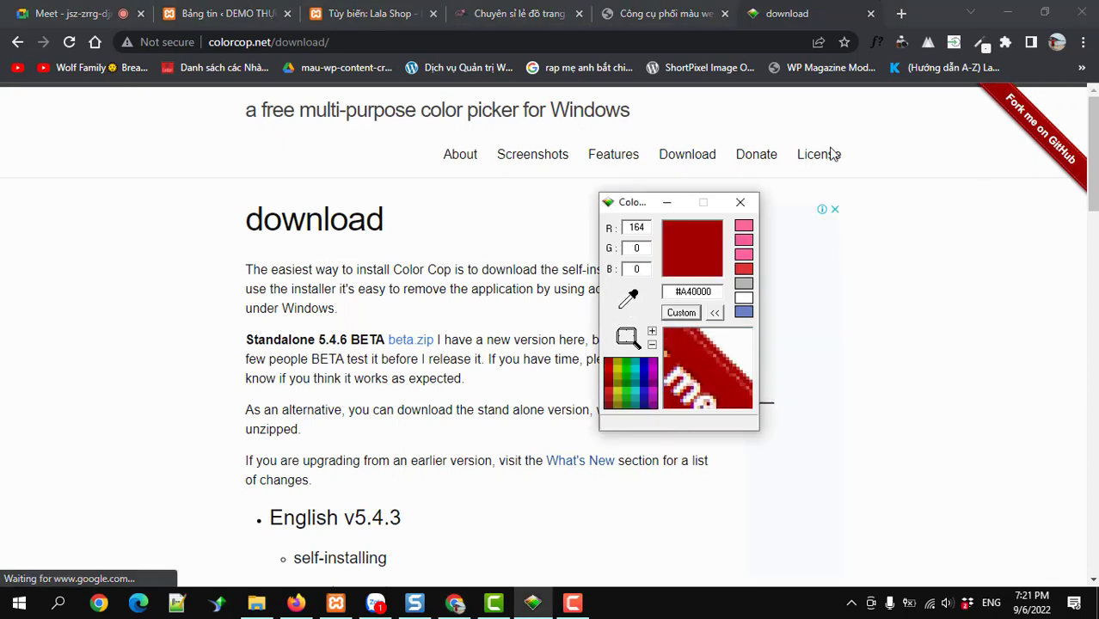
left_click(677, 17)
left_click(667, 203)
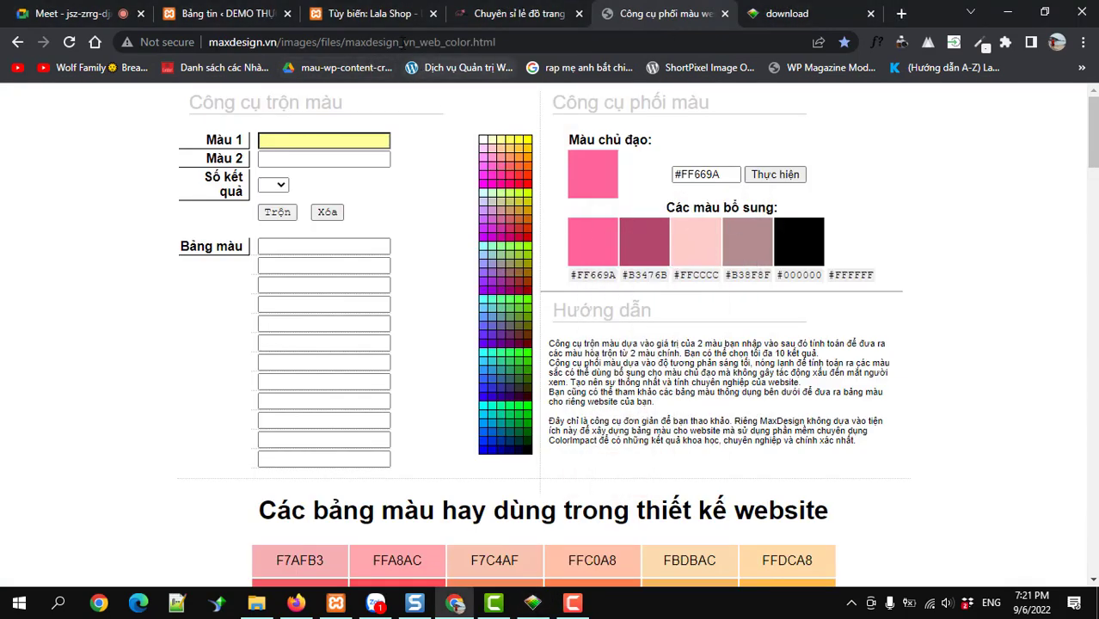
Step: Open the Colors section of the theme's Style settings in the WordPress customizer
left_click(359, 15)
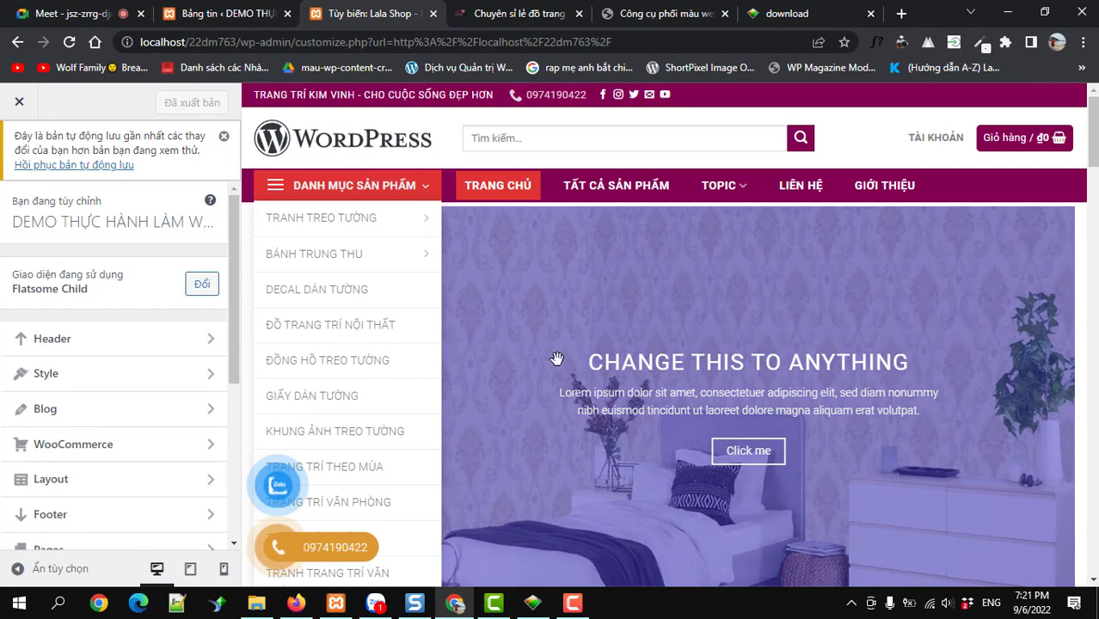
scroll(121, 413, "down", 1)
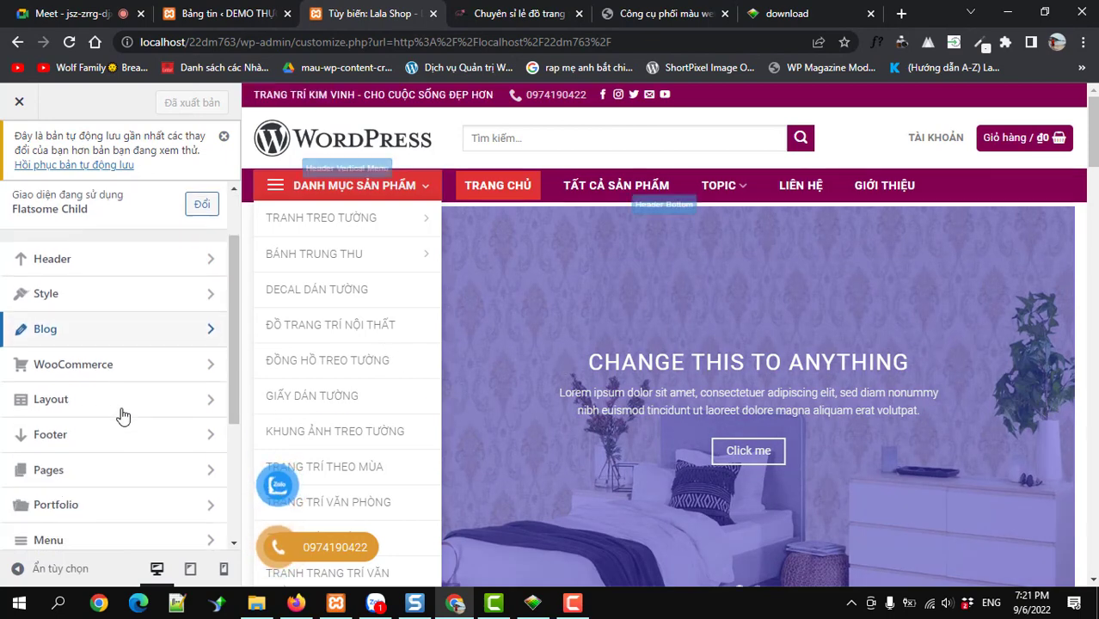
left_click(67, 296)
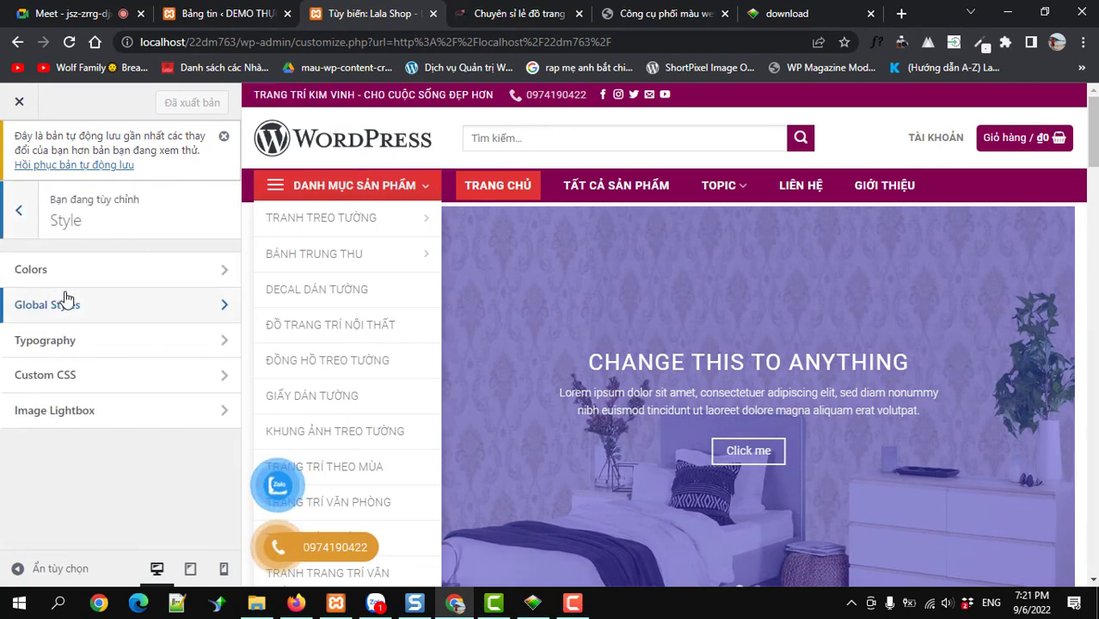
left_click(18, 210)
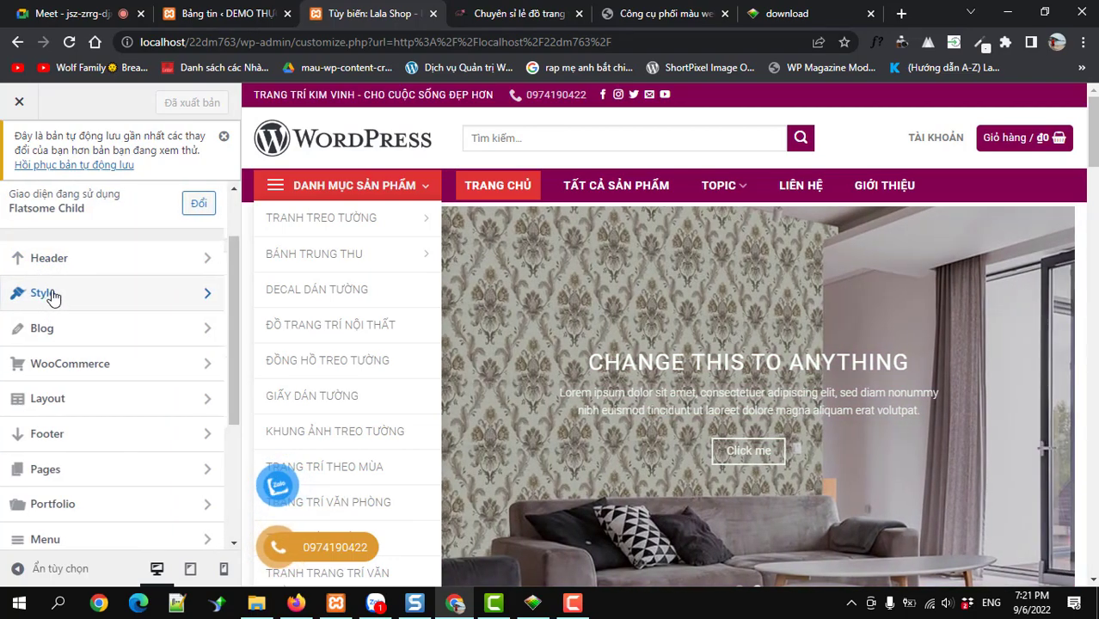
left_click(43, 293)
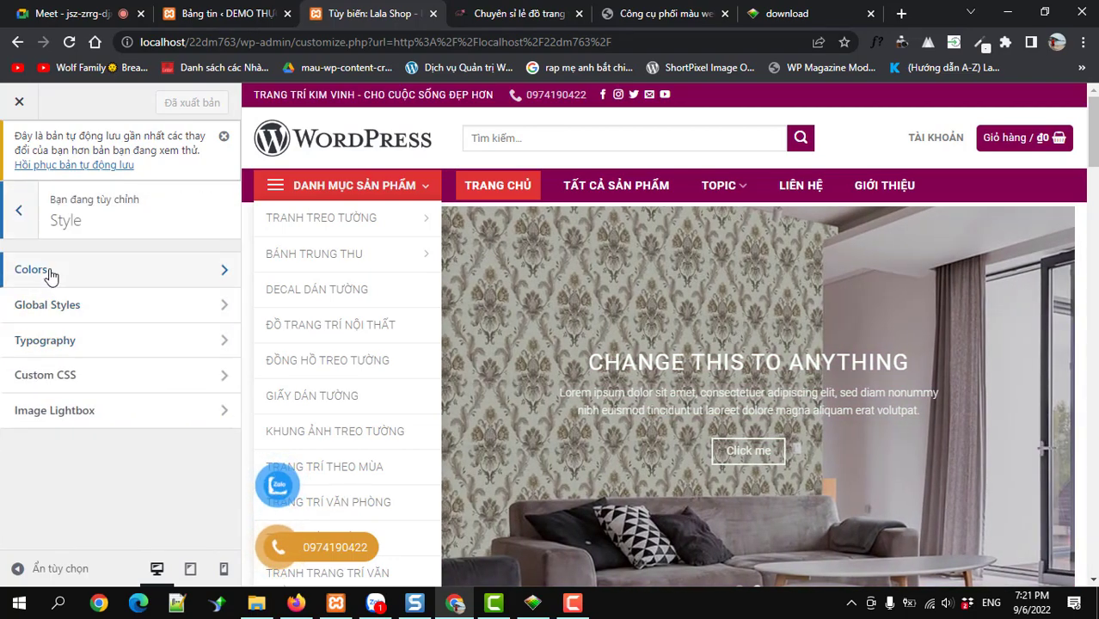
left_click(49, 274)
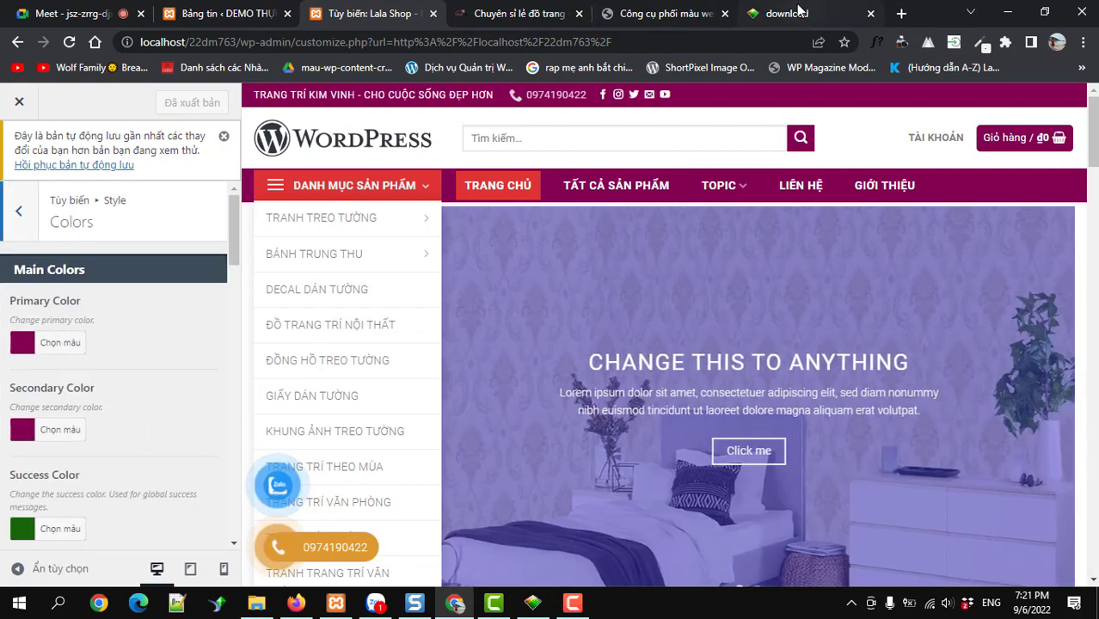
Step: Copy the main color code #FF669A from the color matching page
left_click(800, 13)
left_click(660, 22)
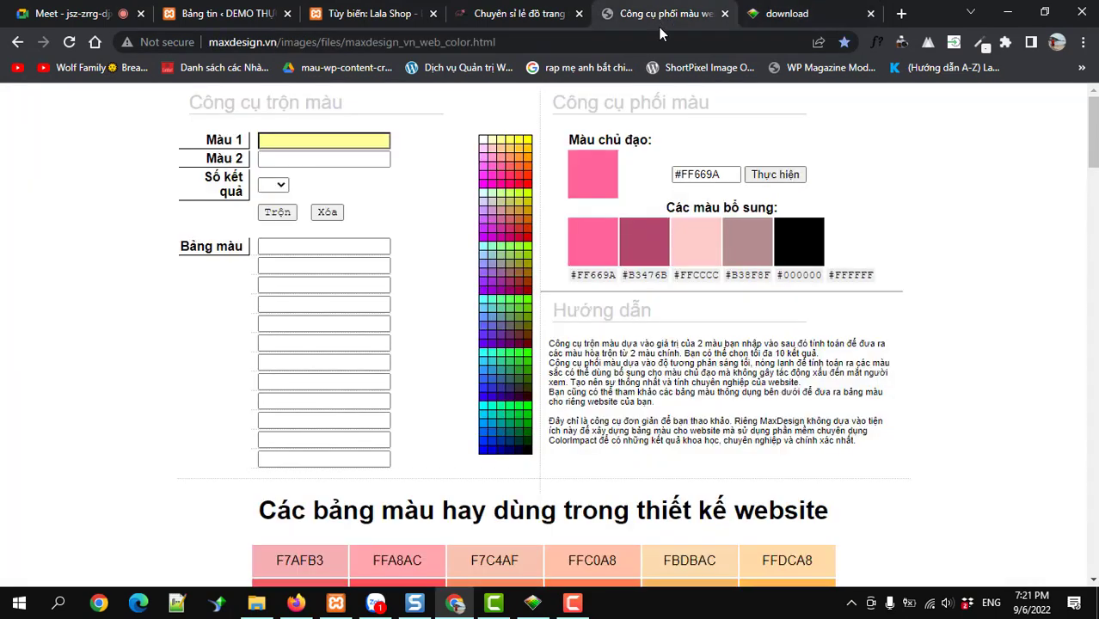
triple_click(726, 176)
key("ctrl+c")
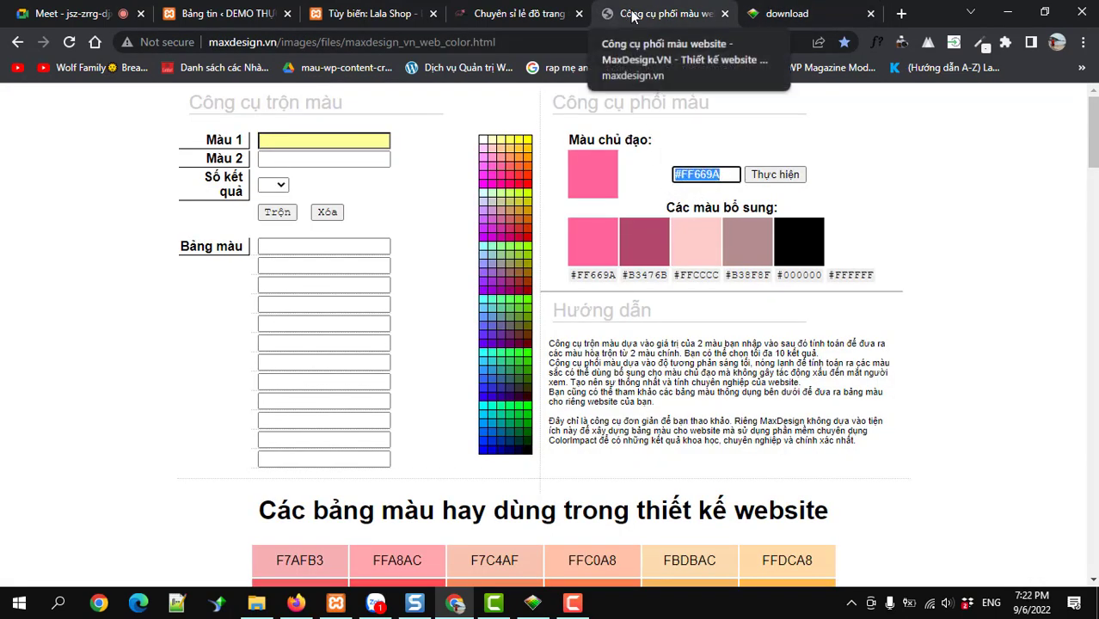
Step: Set the theme's Primary Color to #ff669a in the customizer and close its color picker
left_click(379, 15)
left_click(29, 346)
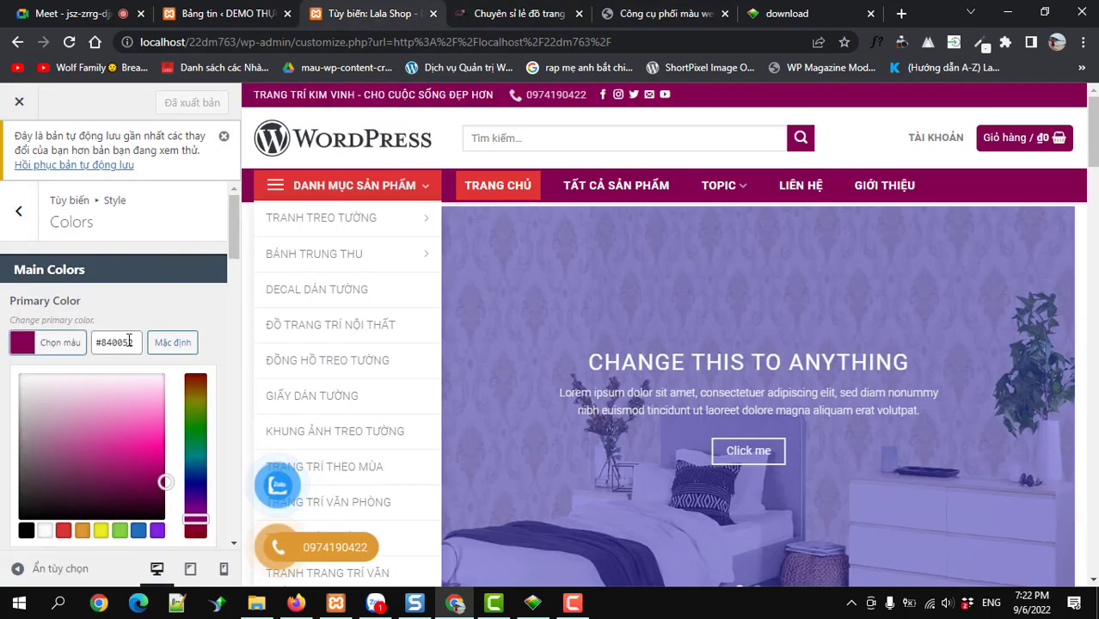
left_click(116, 343)
key("ctrl+a")
key("ctrl+v")
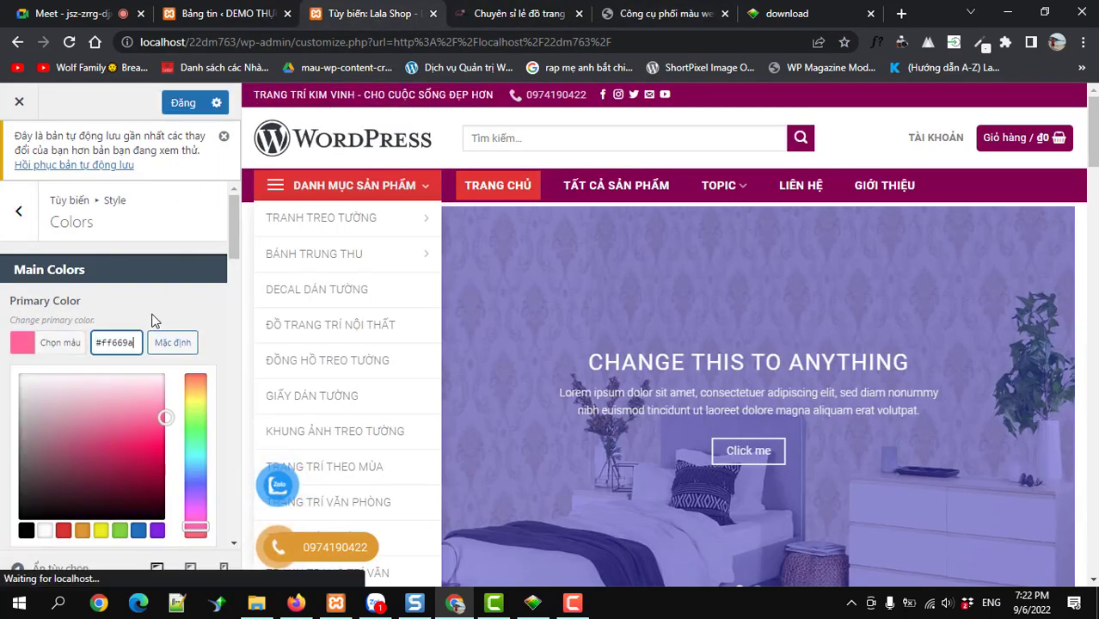
left_click(153, 318)
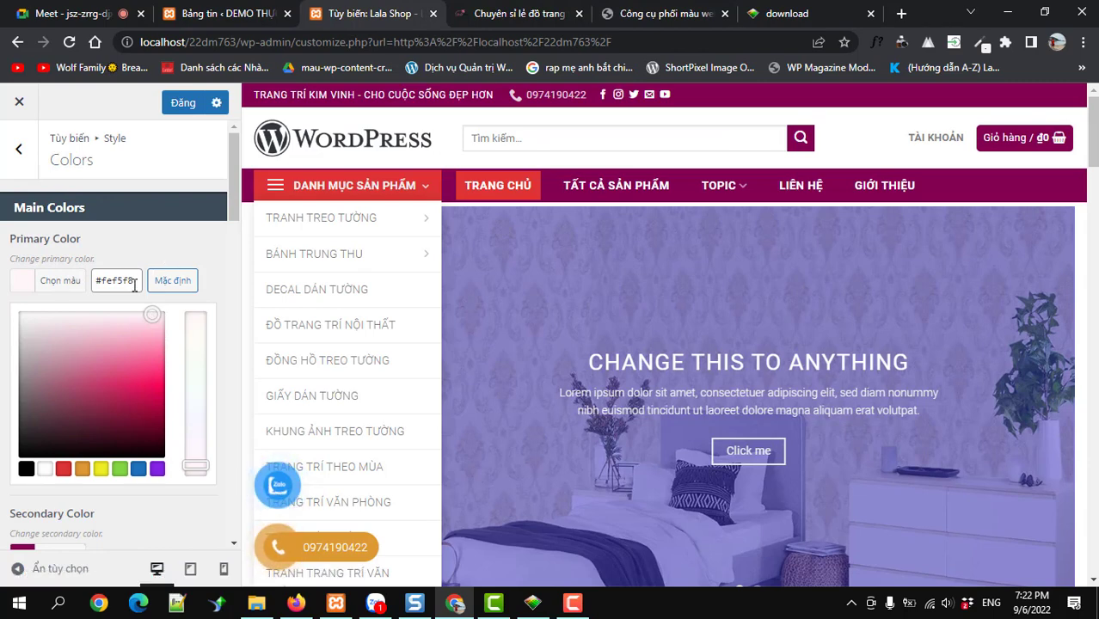
left_click_drag(135, 285, 89, 291)
type("#ff669a")
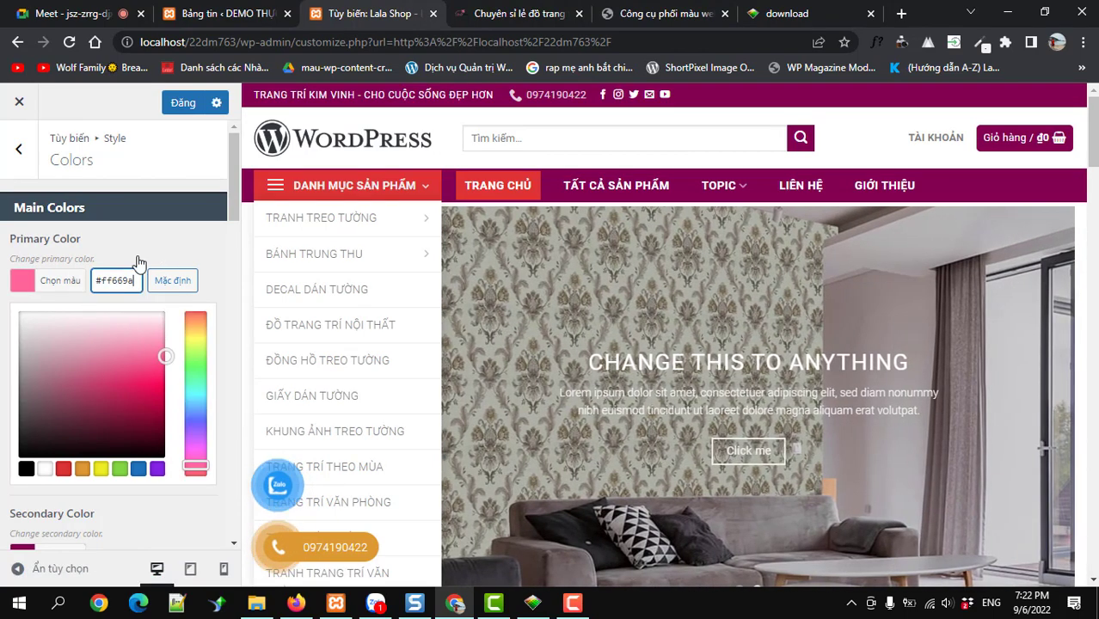
left_click(142, 256)
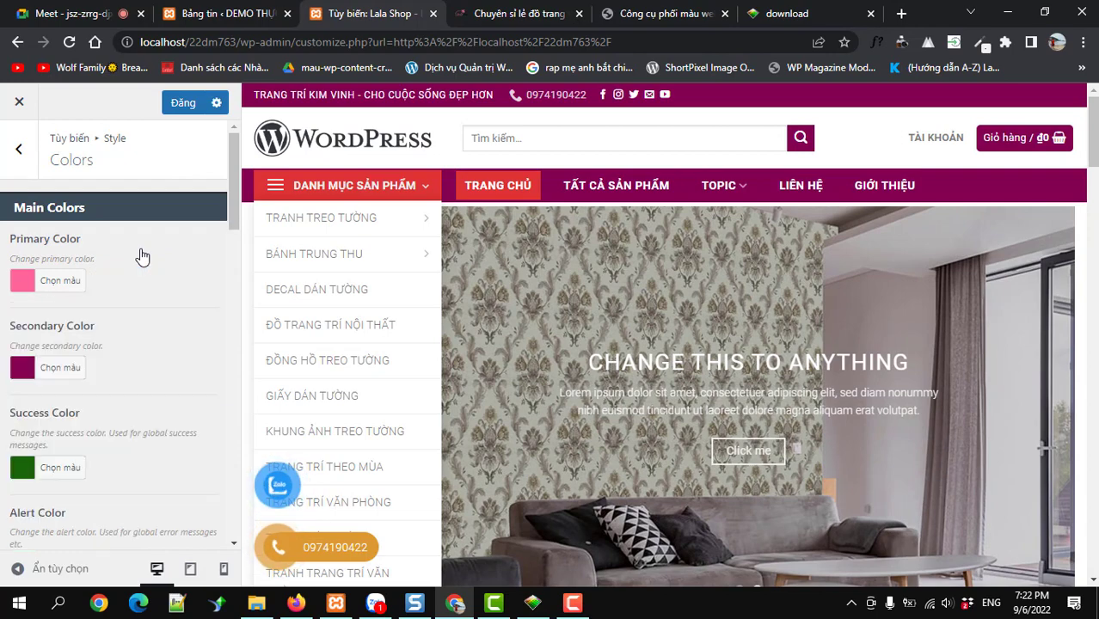
Step: Set the theme's Secondary Color to #ff669a
left_click(24, 368)
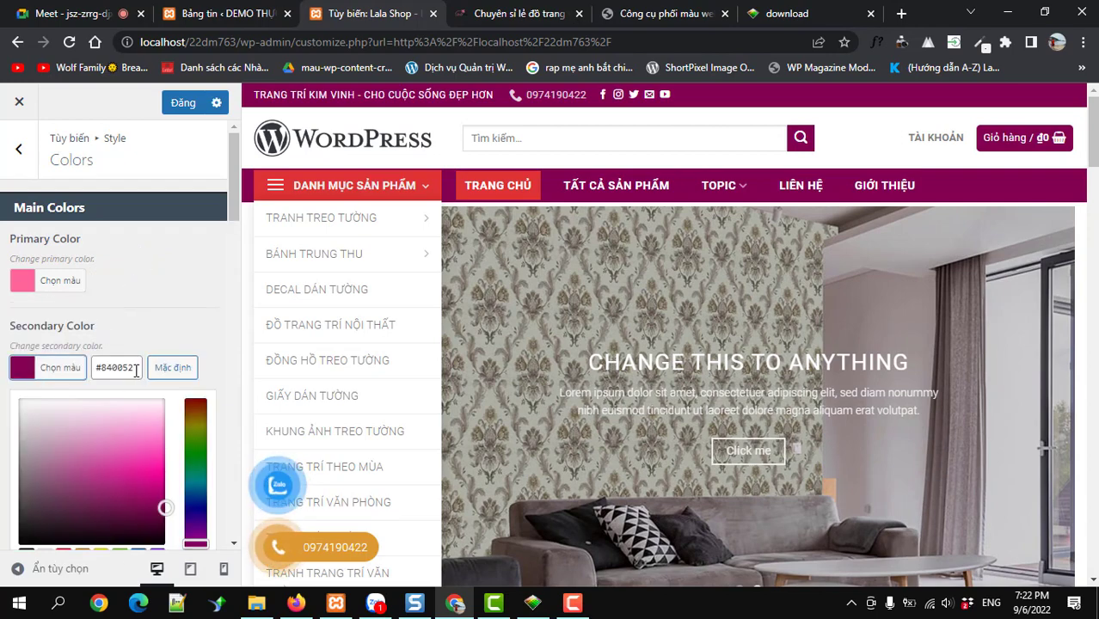
left_click_drag(135, 371, 88, 372)
type("#ff669a")
left_click(149, 323)
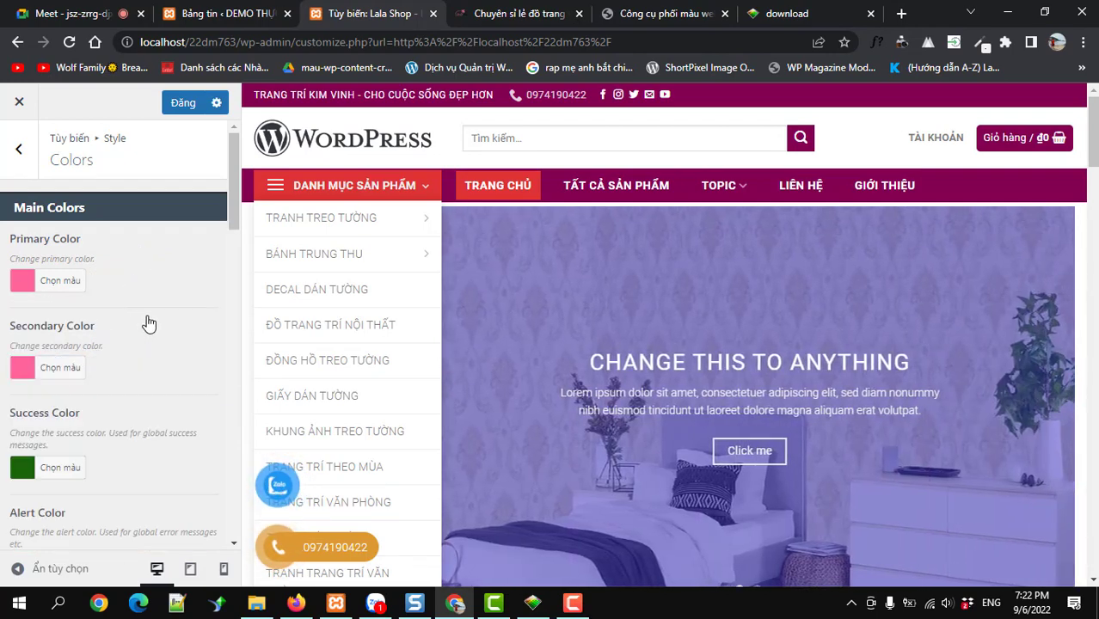
Step: Set both the Success Color and the Alert Color to #ff669a
scroll(147, 319, "down", 2)
left_click(22, 306)
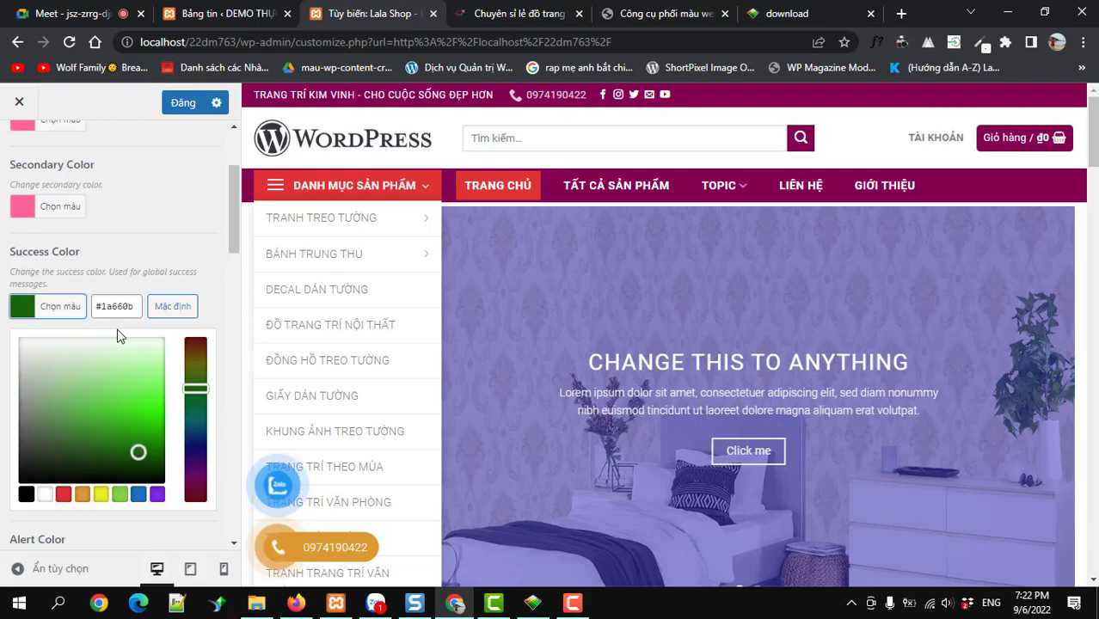
left_click_drag(122, 316, 93, 316)
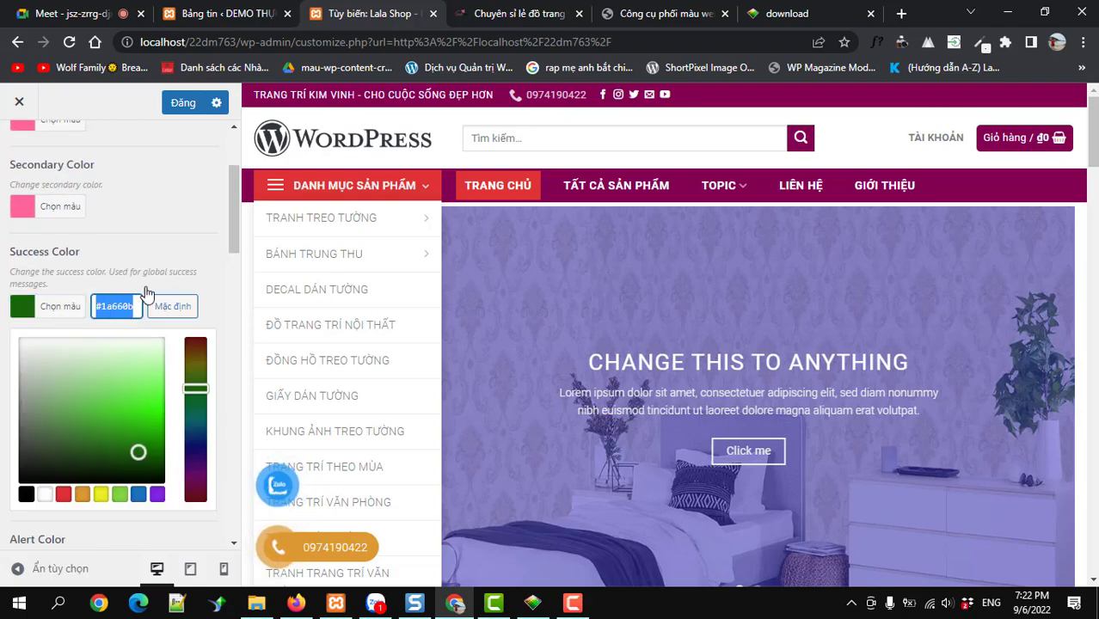
type("#ff669a")
left_click(160, 258)
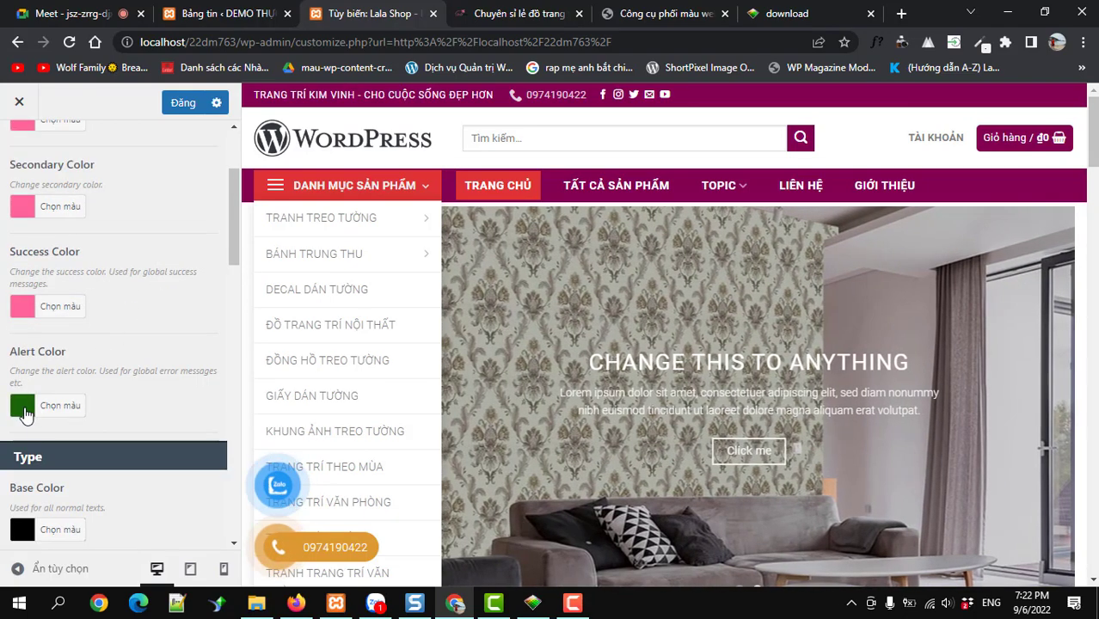
left_click(23, 410)
left_click_drag(141, 405, 93, 408)
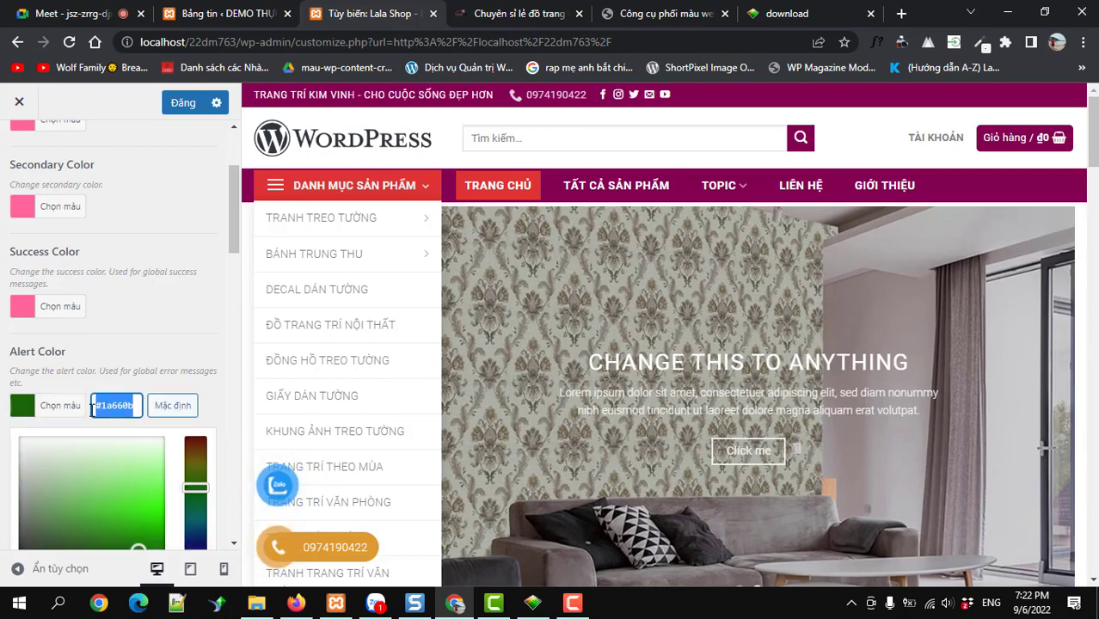
type("#ff669a")
left_click(162, 321)
Step: Copy the supplementary color code #B3476B from the color matching page
scroll(163, 321, "down", 3)
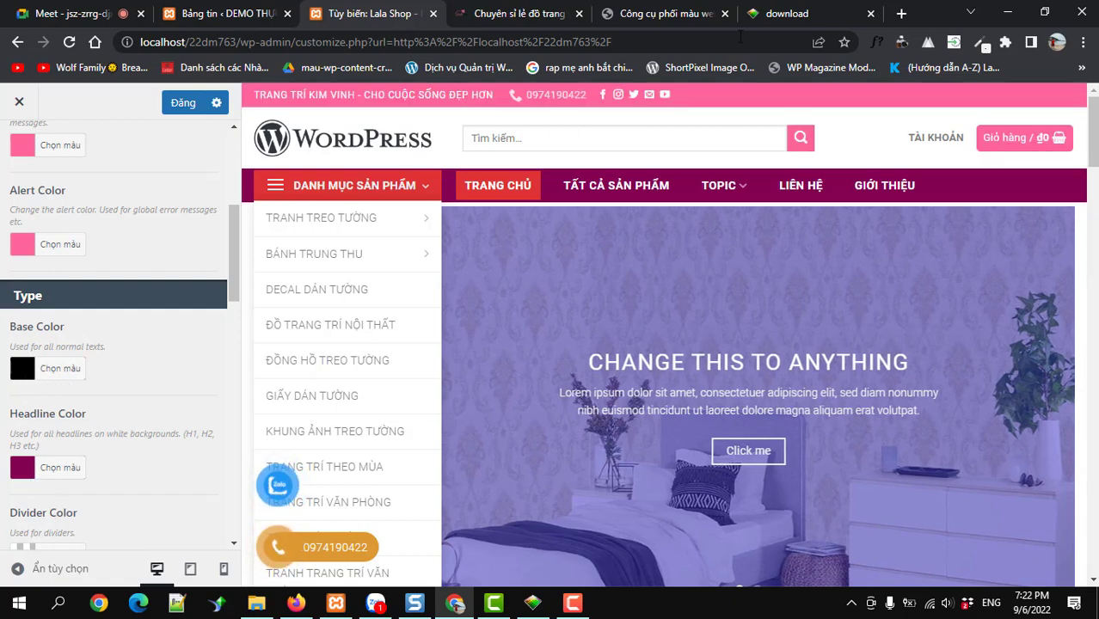
left_click(774, 16)
left_click(633, 19)
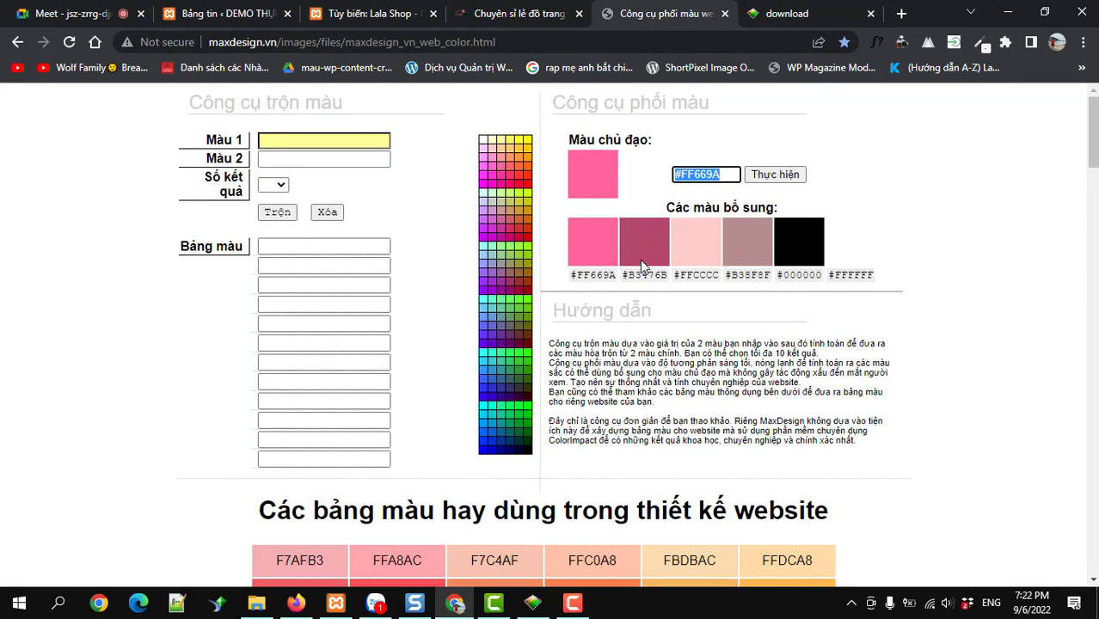
left_click_drag(668, 275, 630, 276)
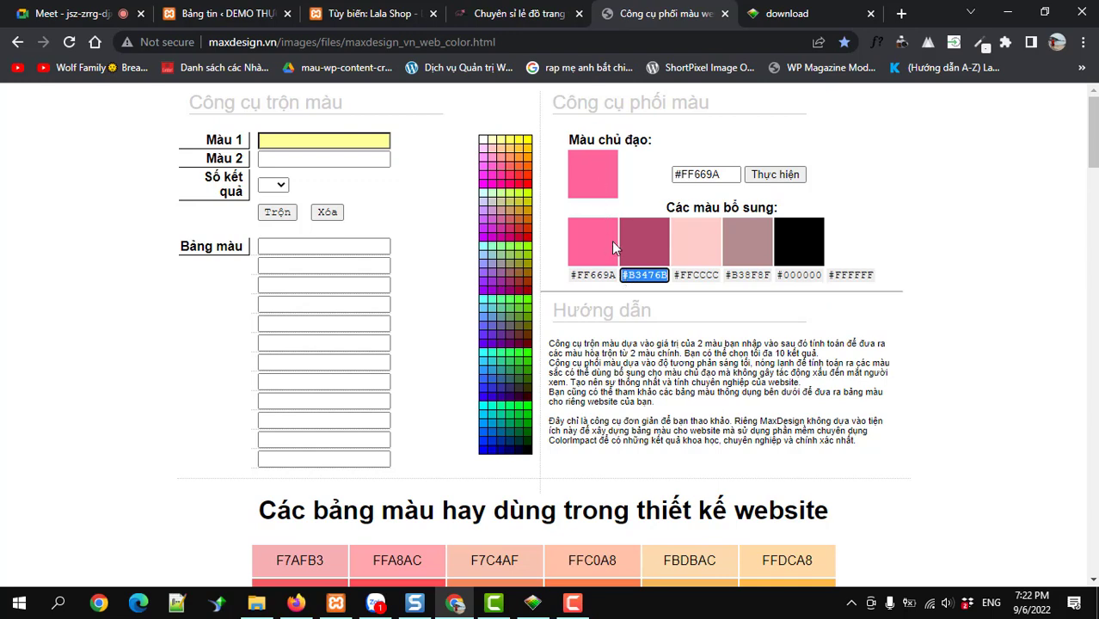
Step: Set the Headline Color in the customizer's Type colors to #B3476B, leaving the Base Color as it is
left_click(365, 15)
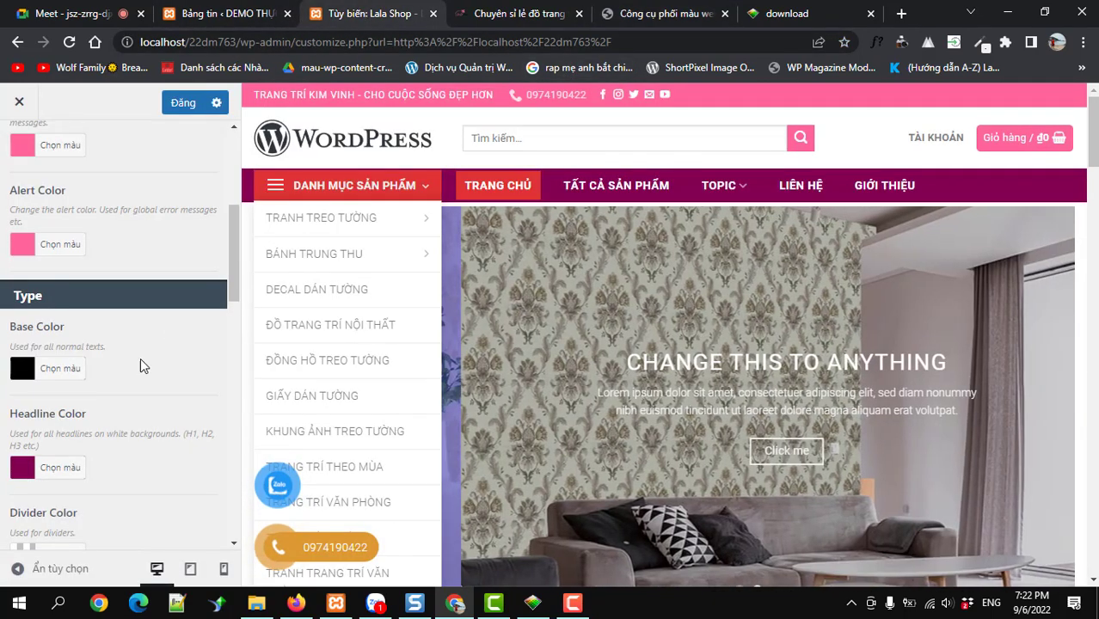
left_click(57, 368)
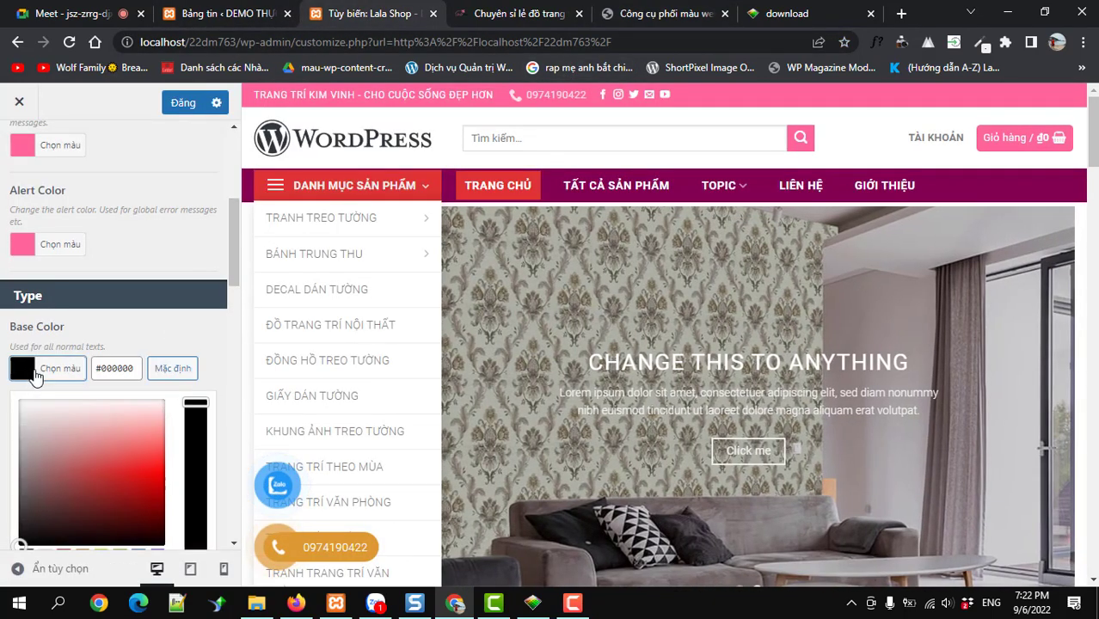
left_click(148, 348)
left_click(24, 467)
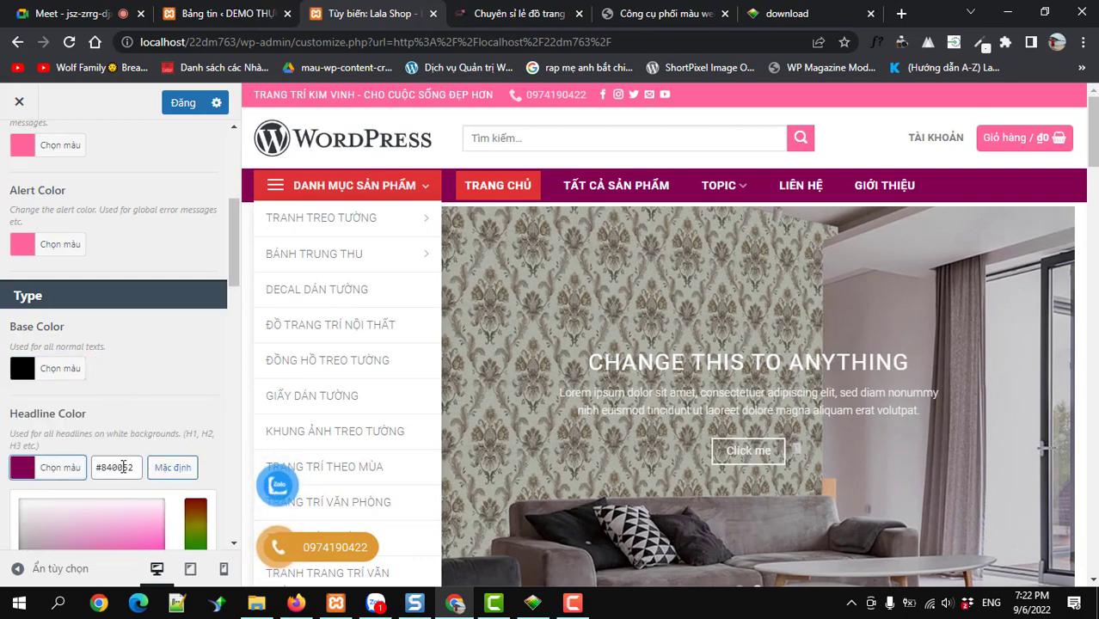
left_click_drag(141, 465, 100, 469)
key("ctrl+v")
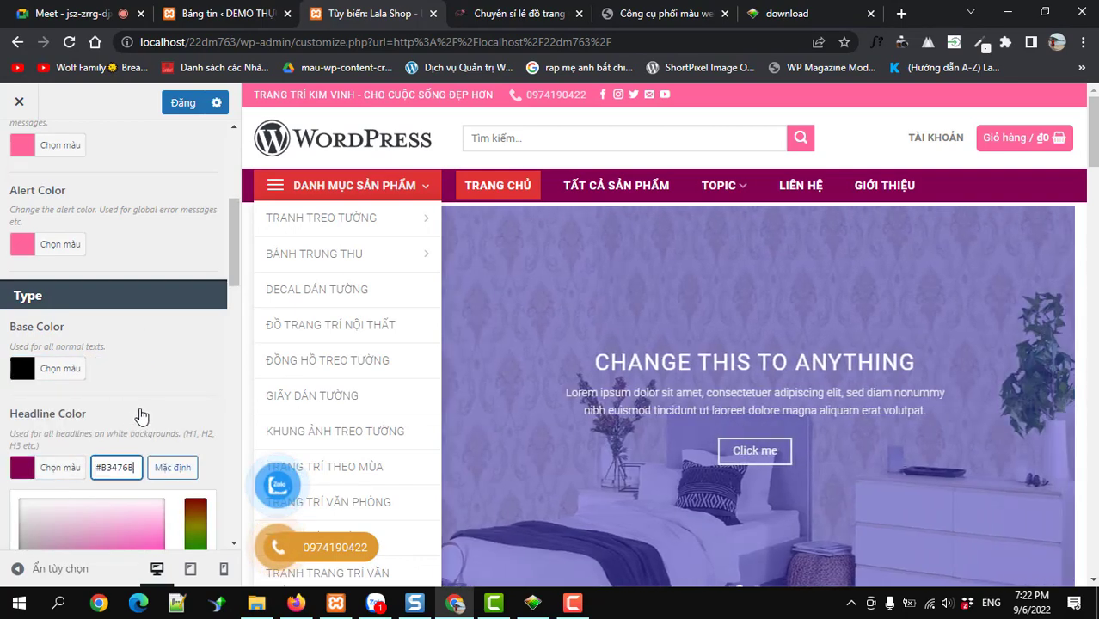
left_click(140, 417)
Step: Copy the supplementary color code #B38F8F from the color matching page for the theme's links
scroll(142, 415, "down", 2)
scroll(145, 413, "down", 1)
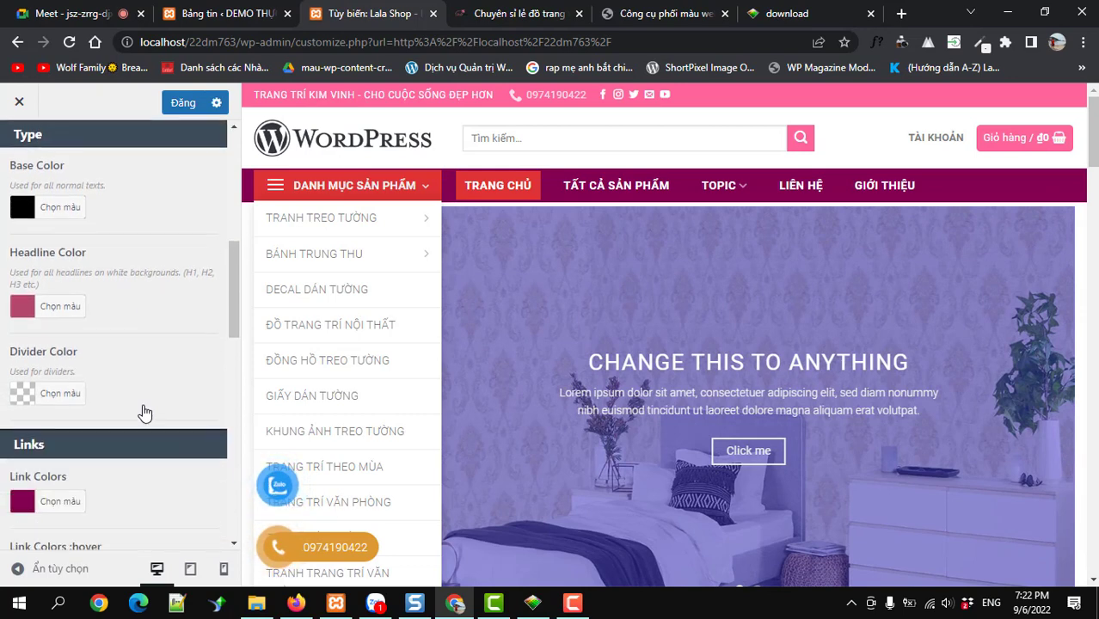
scroll(143, 404, "down", 2)
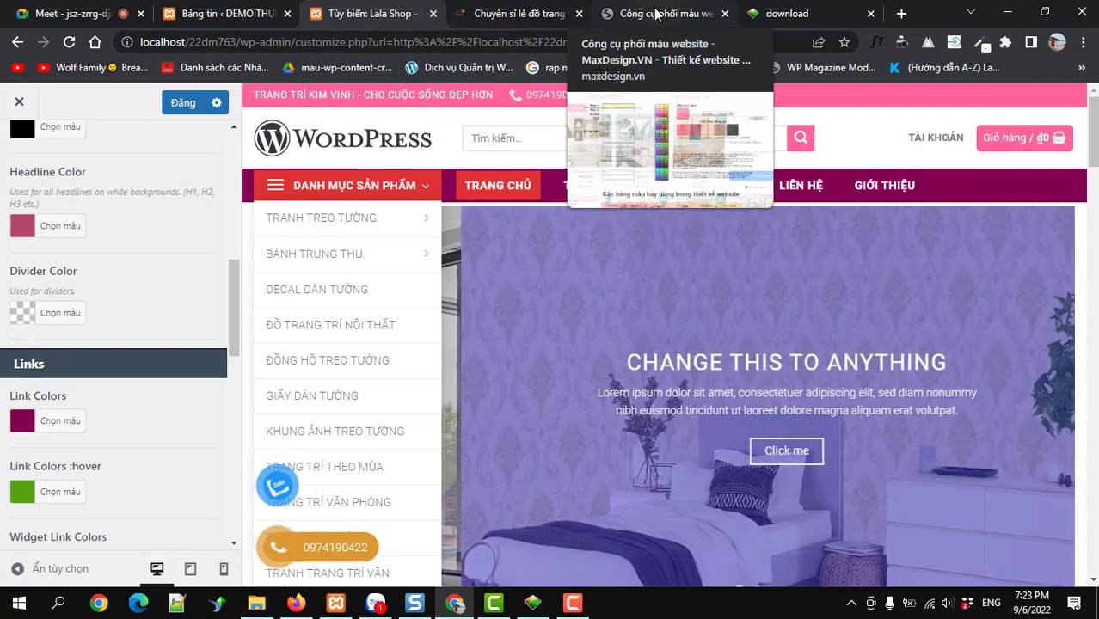
left_click(660, 17)
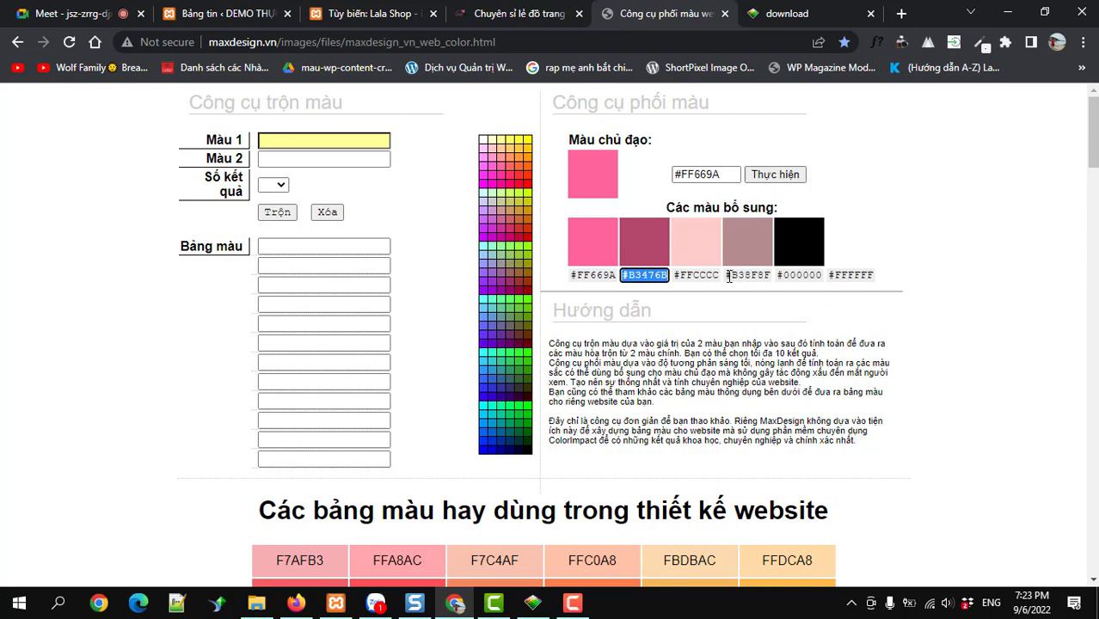
mouse_move(728, 276)
left_mouse_down()
mouse_move(765, 276)
mouse_move(737, 279)
left_mouse_up()
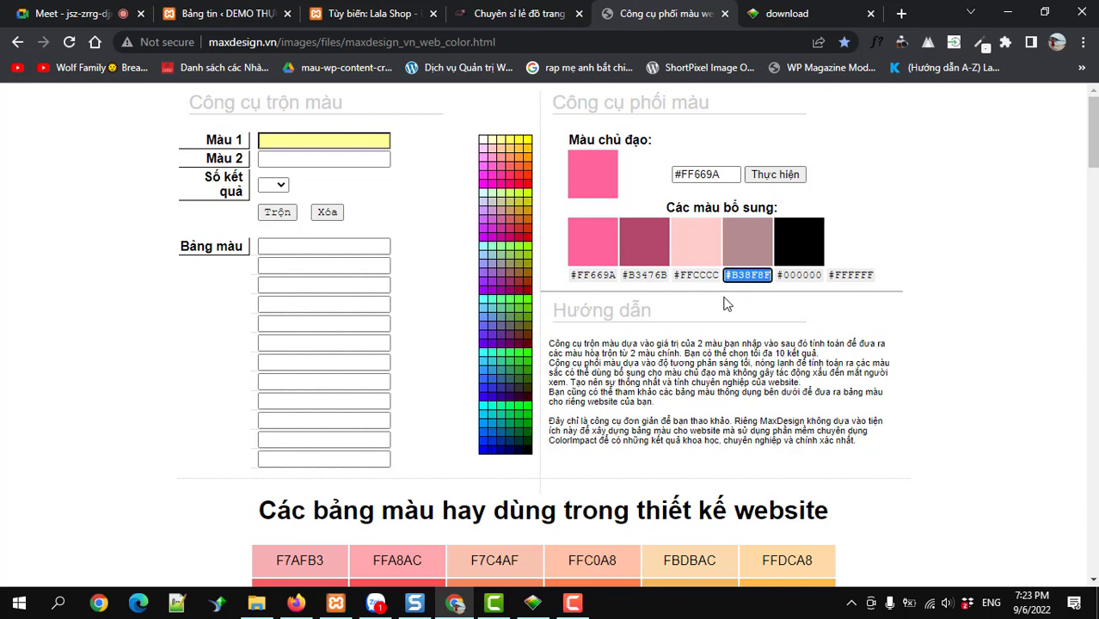
Step: Set the theme's normal Link Colors to #B38F8F in the customizer
left_click(363, 14)
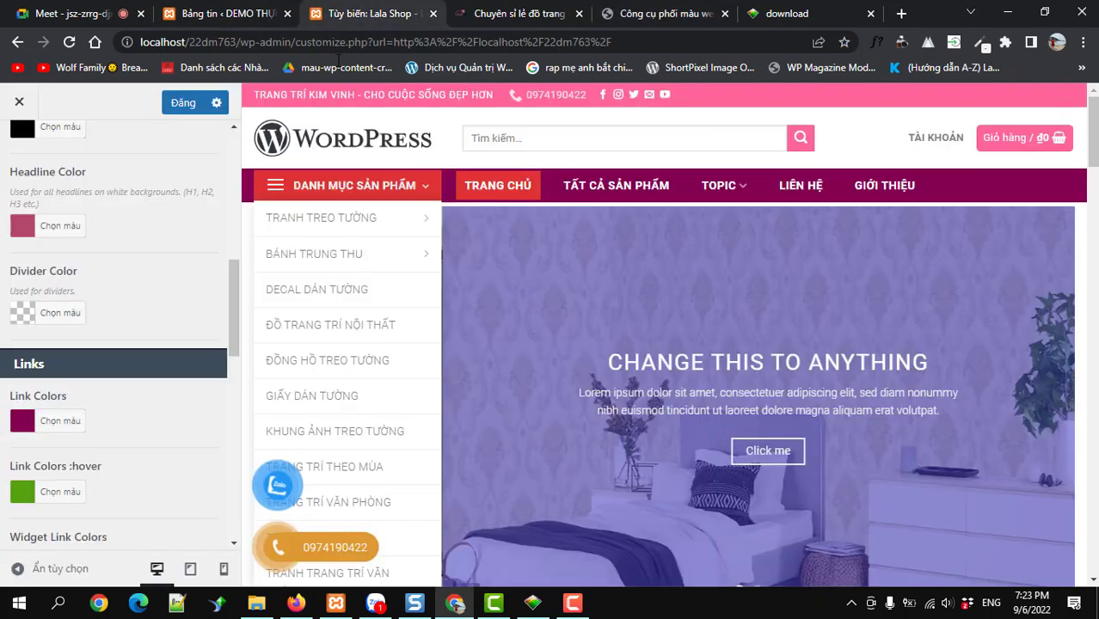
left_click(58, 491)
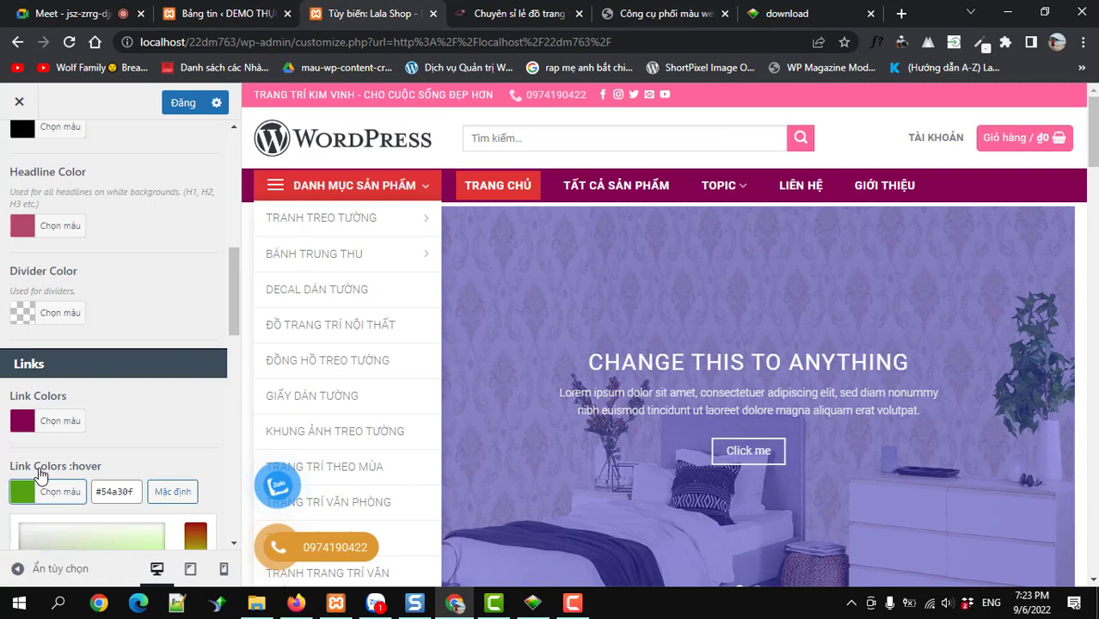
left_click(135, 423)
scroll(135, 427, "down", 1)
left_click(57, 340)
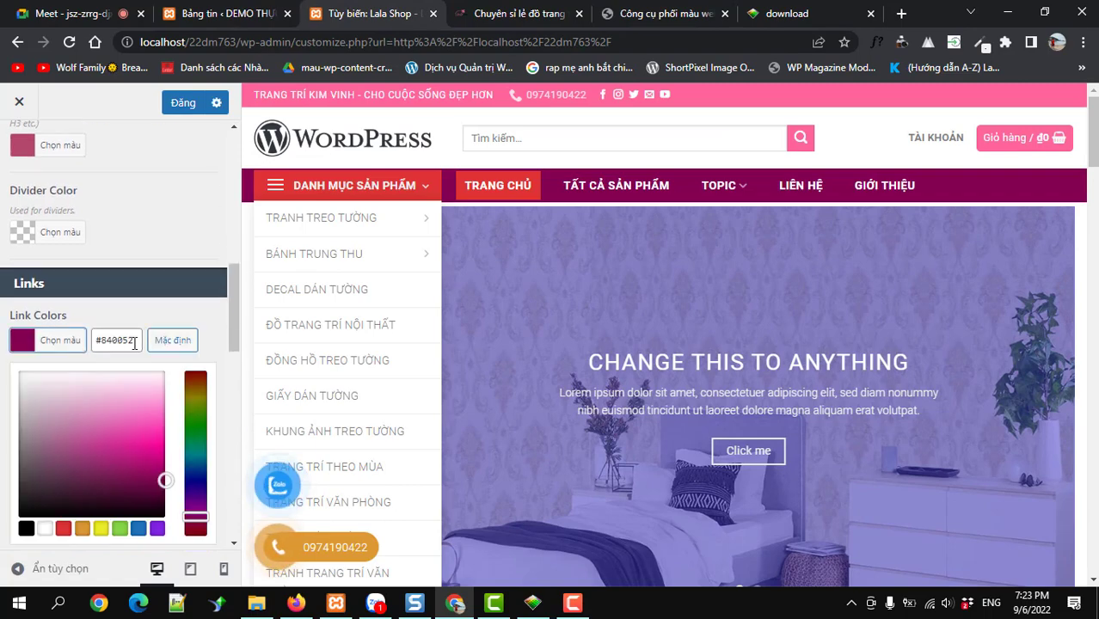
triple_click(97, 340)
key("ctrl+v")
left_click(140, 326)
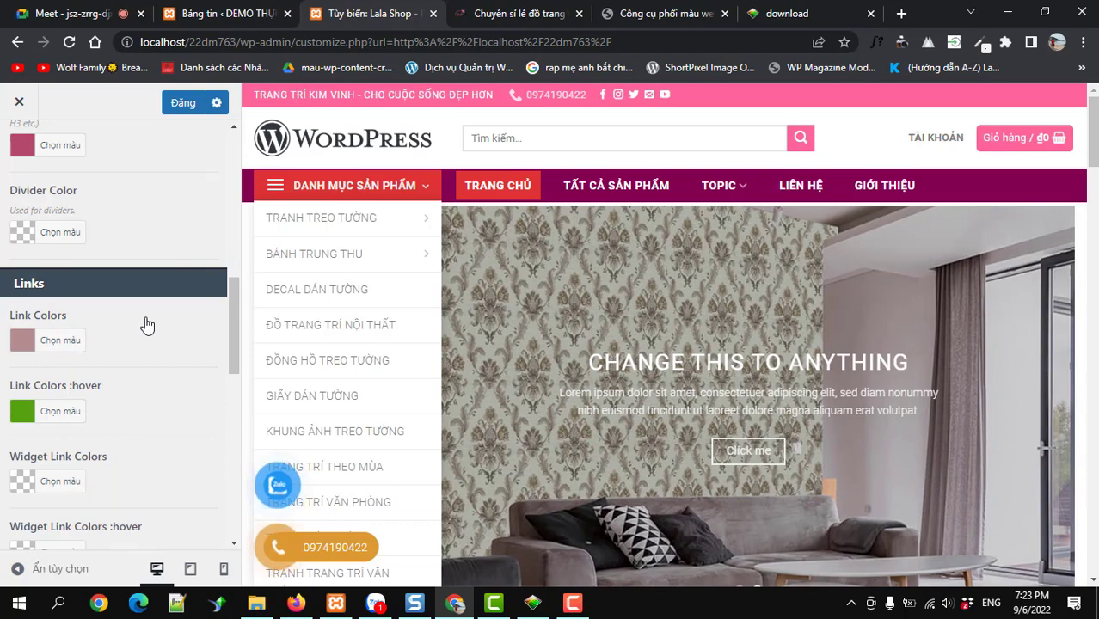
Step: Copy the supplementary color code #B3476B from the color matching page for the link hover color
scroll(147, 331, "up", 1)
scroll(144, 339, "down", 1)
left_click(658, 14)
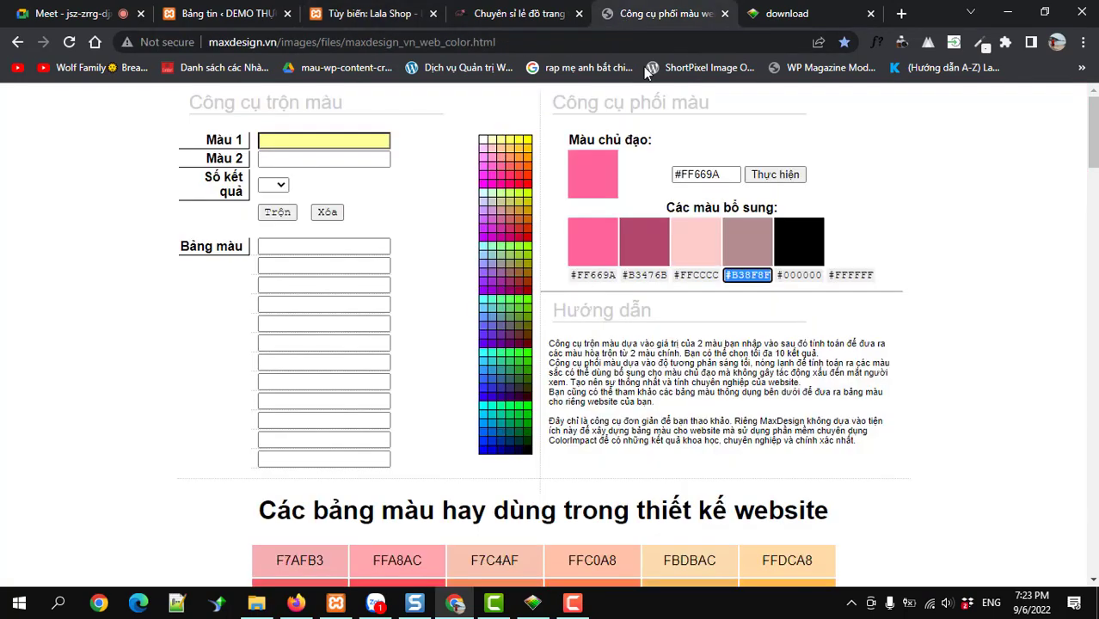
left_click(654, 273)
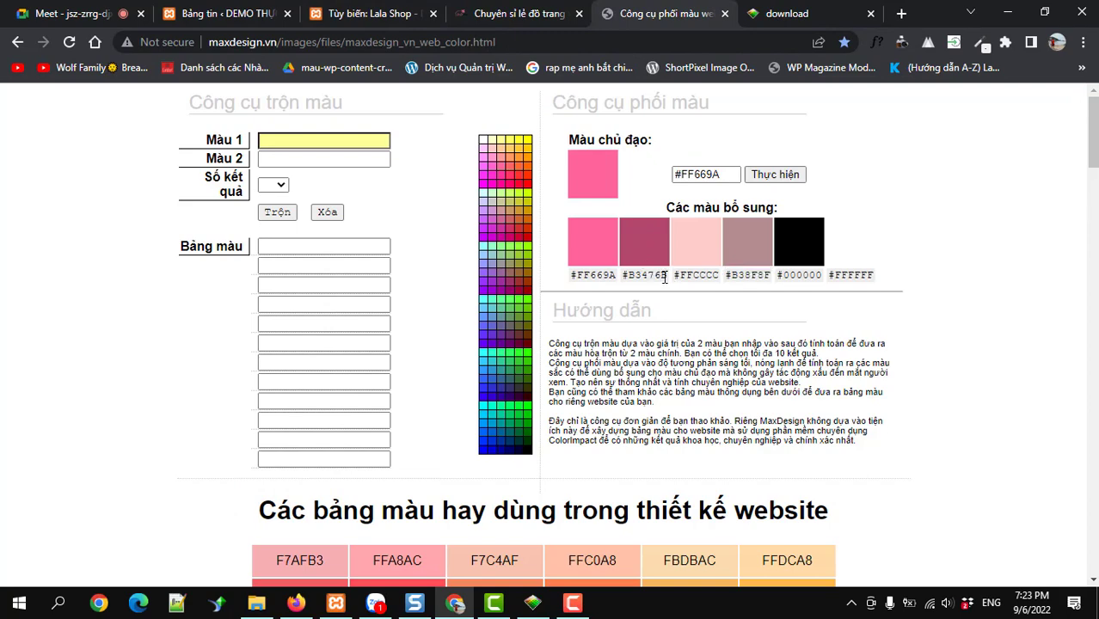
left_click_drag(664, 277, 629, 278)
key("ctrl+c")
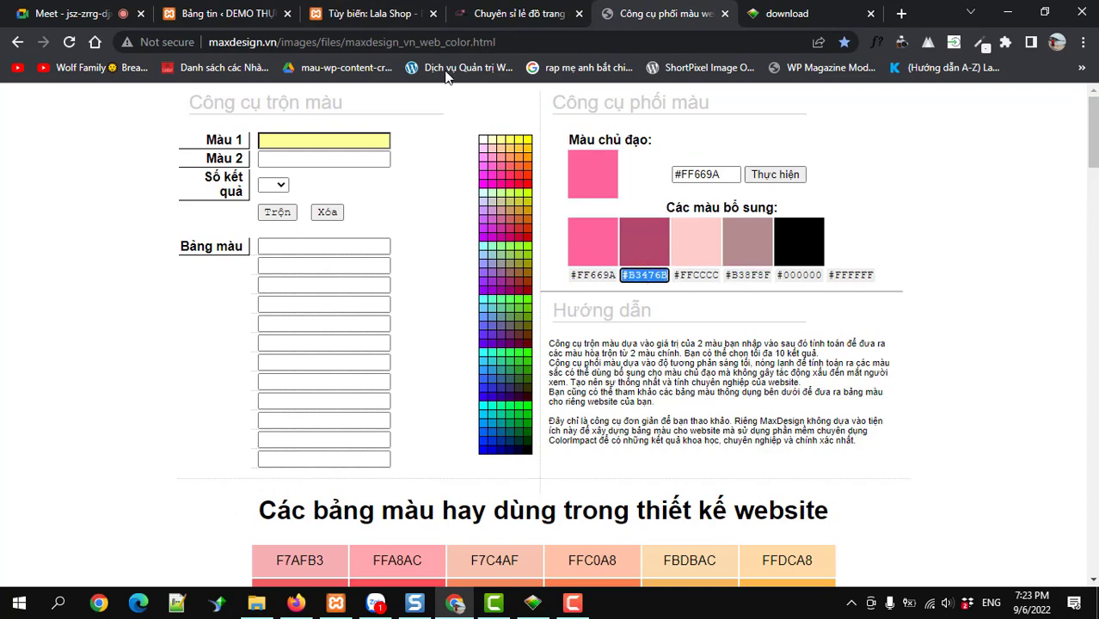
Step: Set Link Colors :hover in the customizer's Links colors to #B3476B
left_click(352, 16)
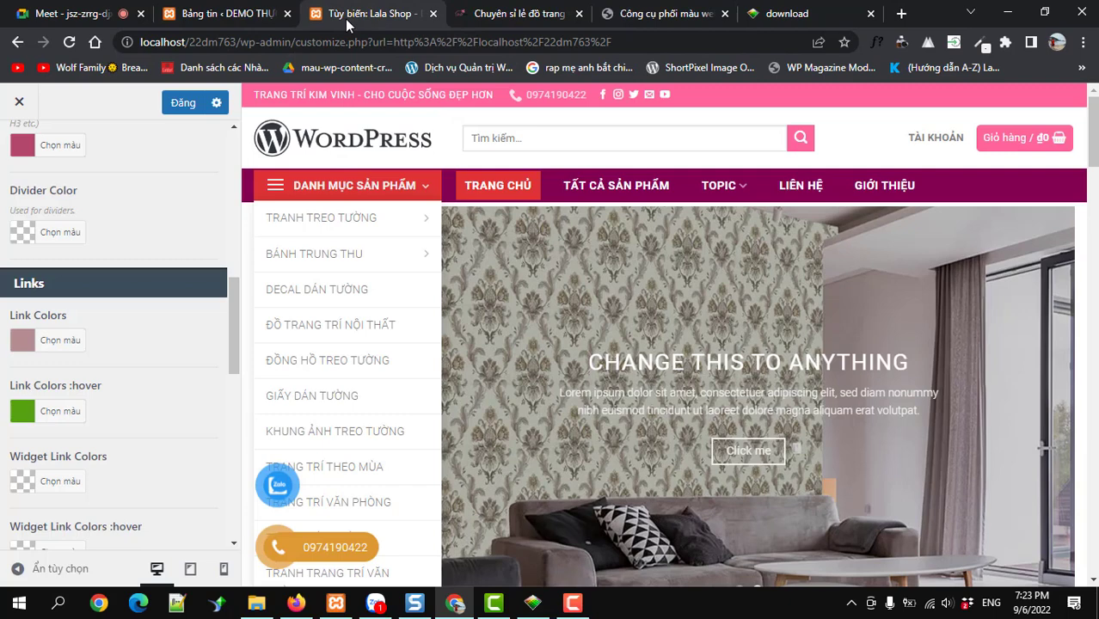
left_click(52, 411)
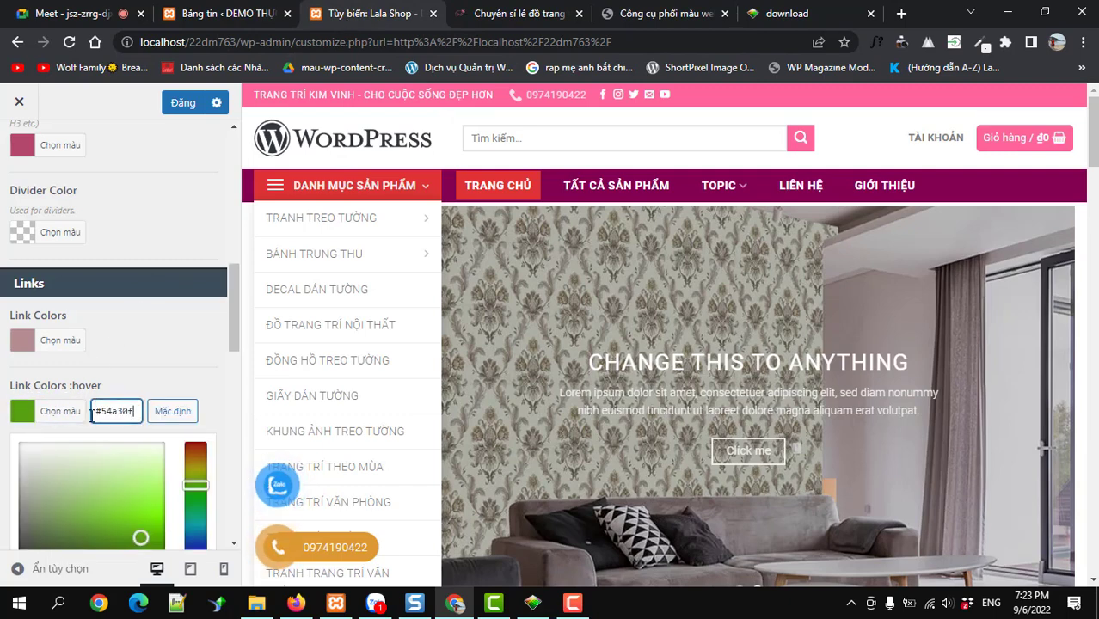
key("ctrl+a")
key("ctrl+v")
left_click(152, 353)
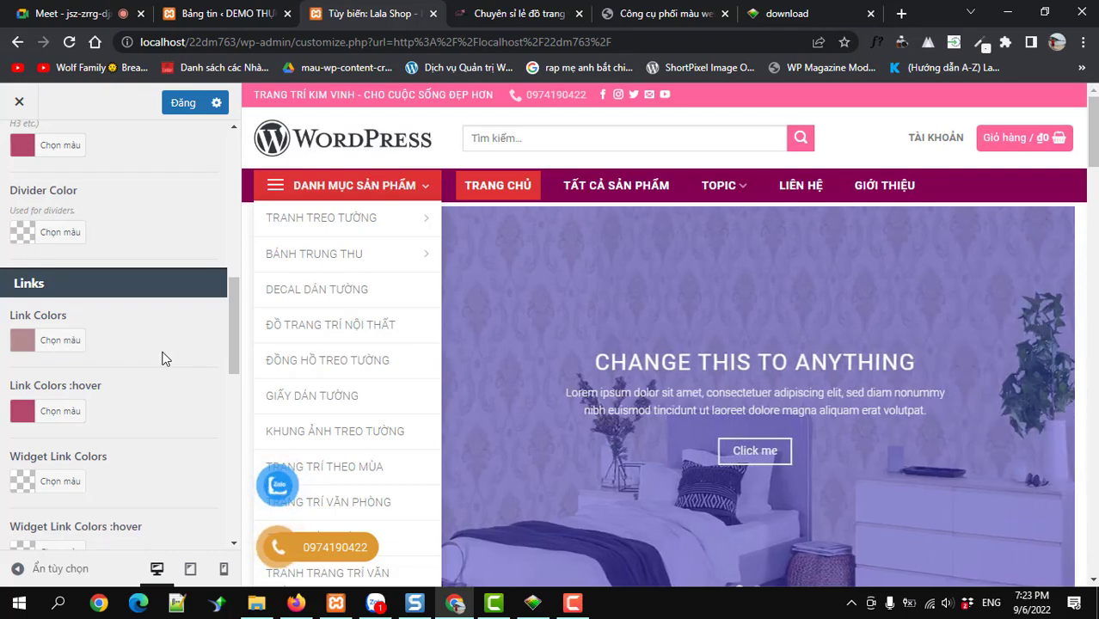
Step: Copy the main color code #FF669A from the color matching page for the theme's shop colors
scroll(165, 360, "up", 1)
scroll(164, 361, "up", 1)
scroll(164, 362, "down", 5)
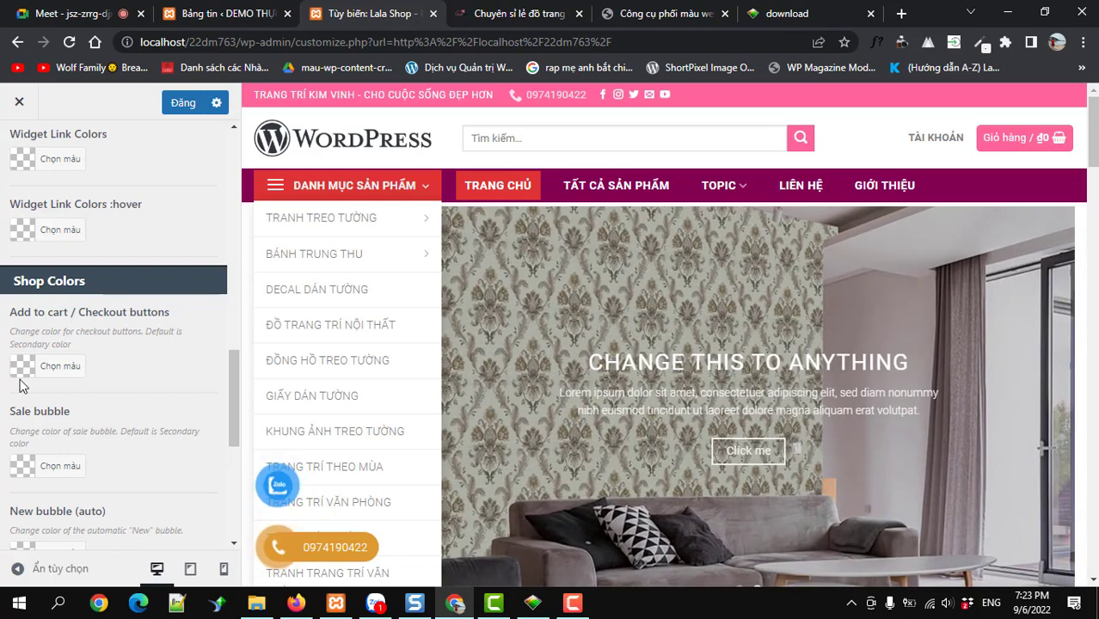
scroll(68, 386, "up", 7)
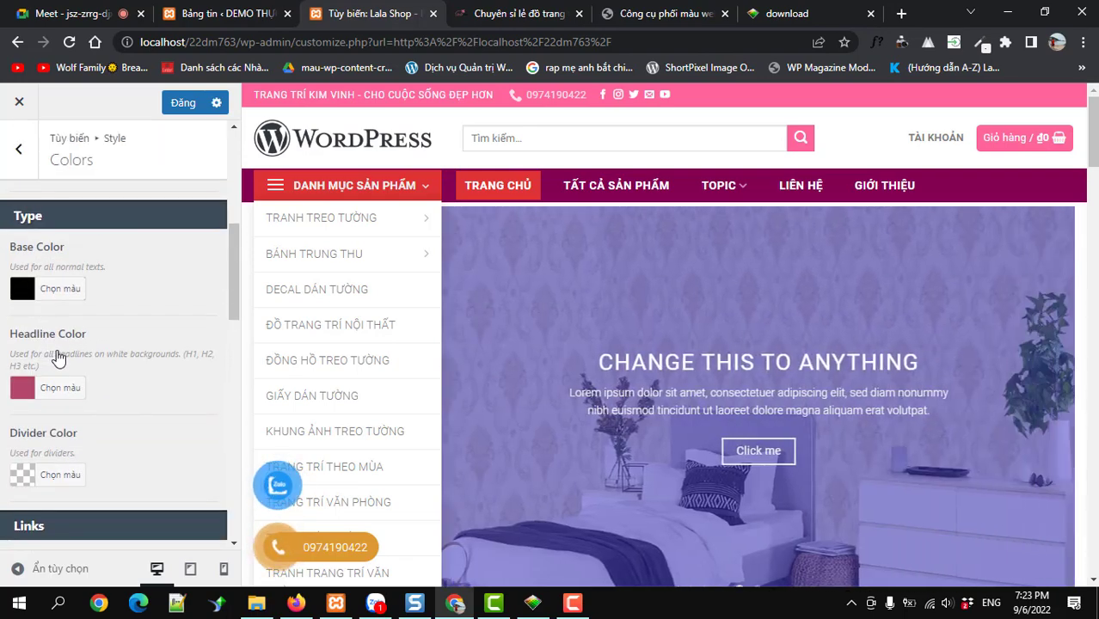
scroll(51, 356, "up", 3)
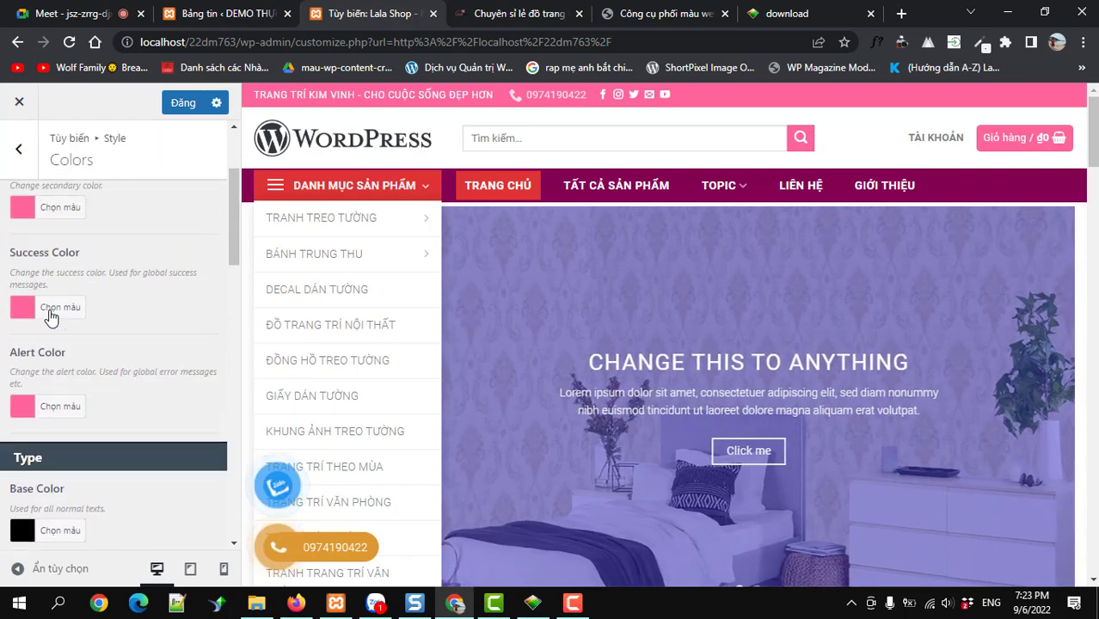
left_click(618, 19)
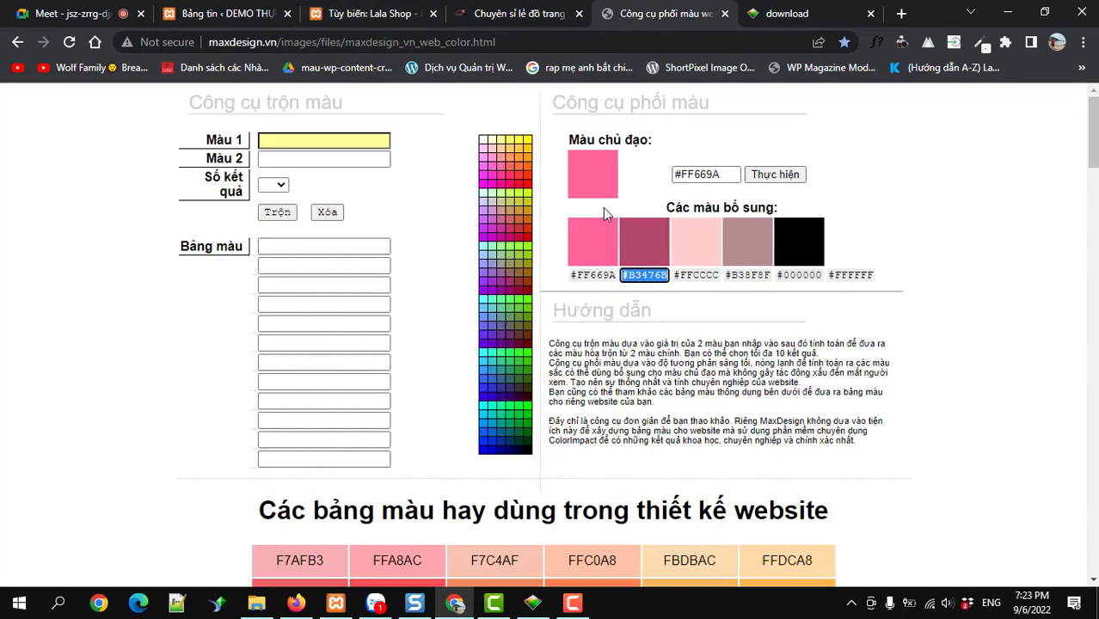
left_click_drag(730, 175, 670, 181)
key("ctrl+c")
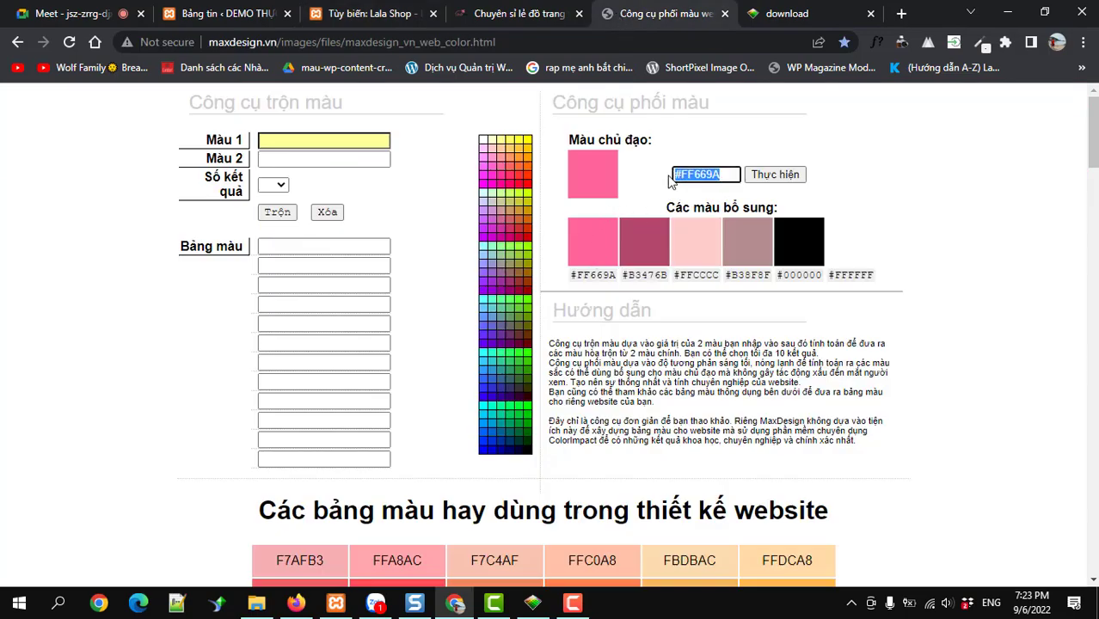
Step: Set the Add to cart / Checkout buttons color under the customizer's Shop Colors to #FF669A
left_click(347, 18)
scroll(86, 404, "down", 5)
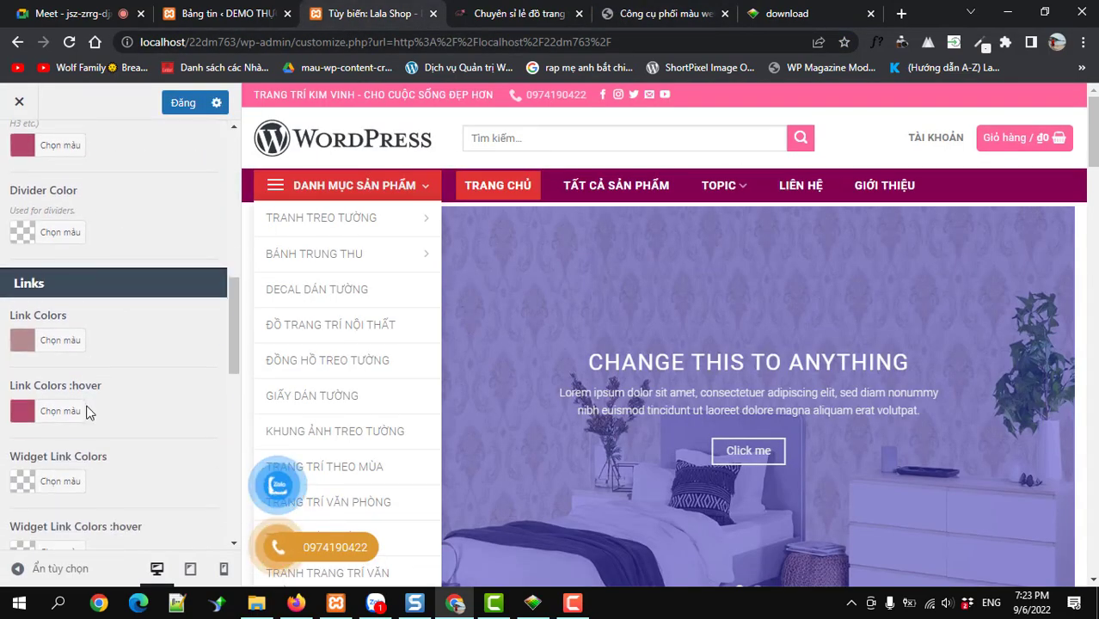
scroll(86, 413, "down", 3)
left_click(69, 447)
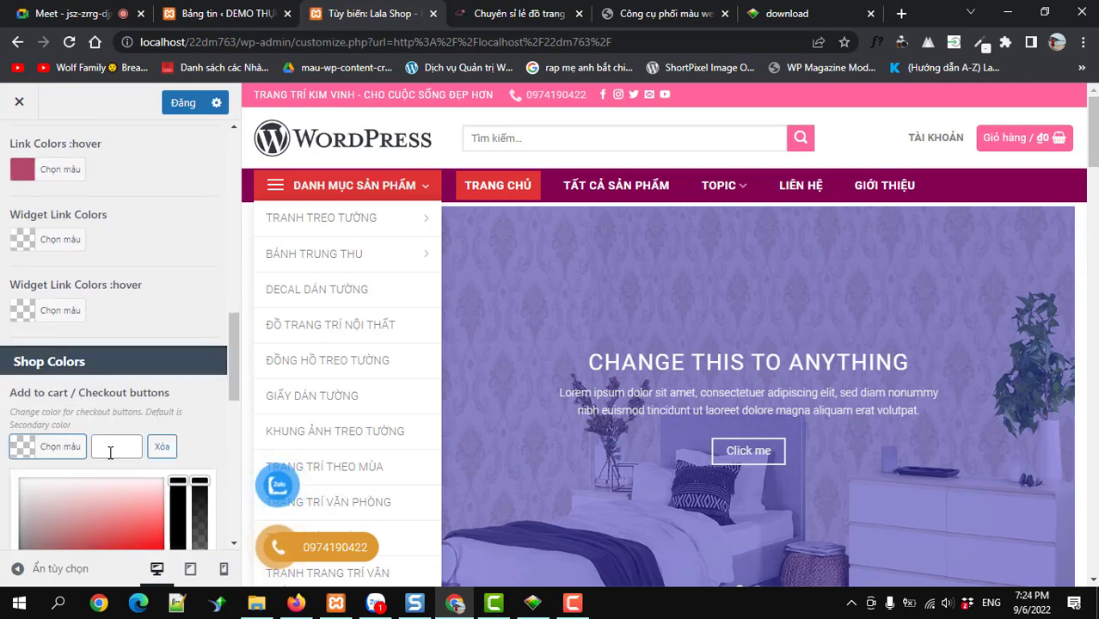
left_click(110, 447)
key("ctrl+v")
left_click(169, 320)
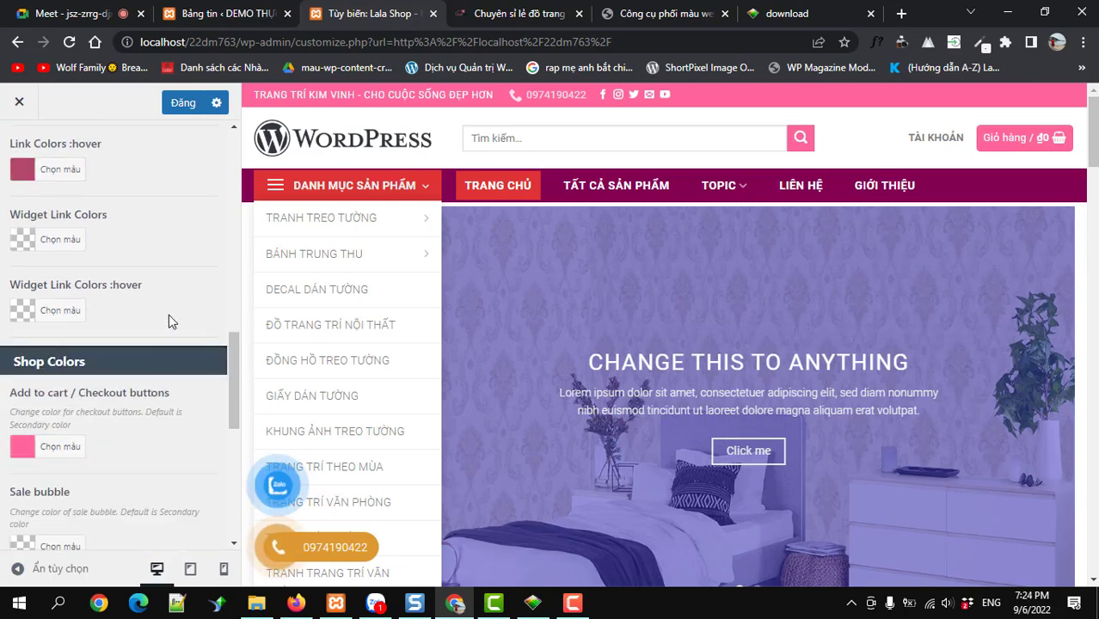
Step: Set the Sale bubble color under Shop Colors to #FF669A
scroll(169, 320, "down", 2)
left_click(60, 385)
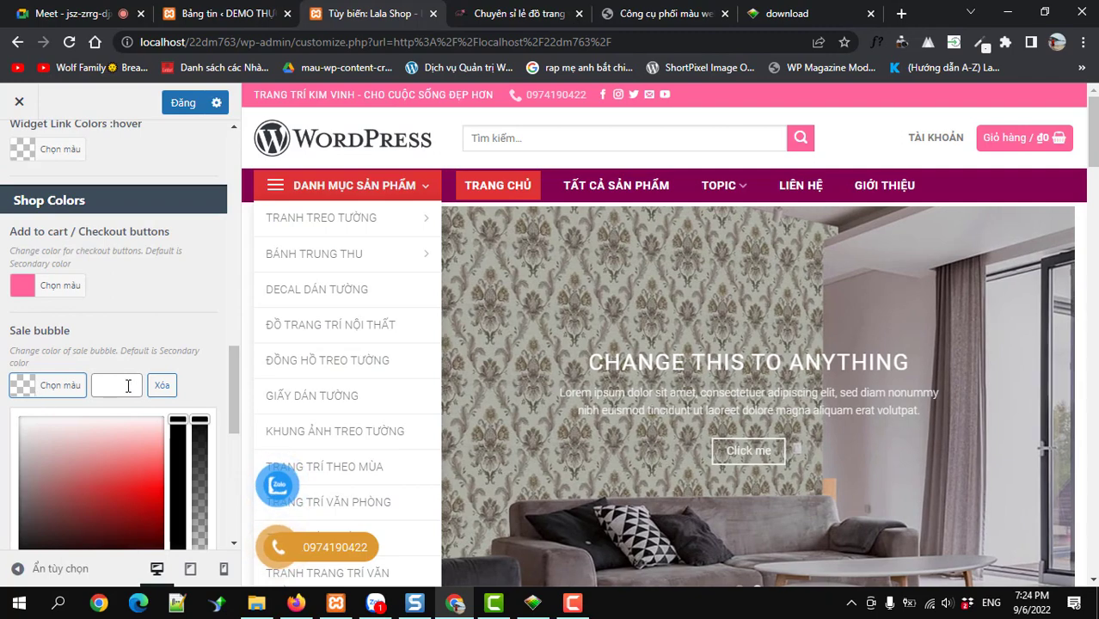
left_click(128, 386)
key("ctrl+v")
left_click(191, 329)
Step: Review the theme's Main, Type and Shop color settings and check the scheme on the homepage preview's sections and products
scroll(191, 329, "down", 2)
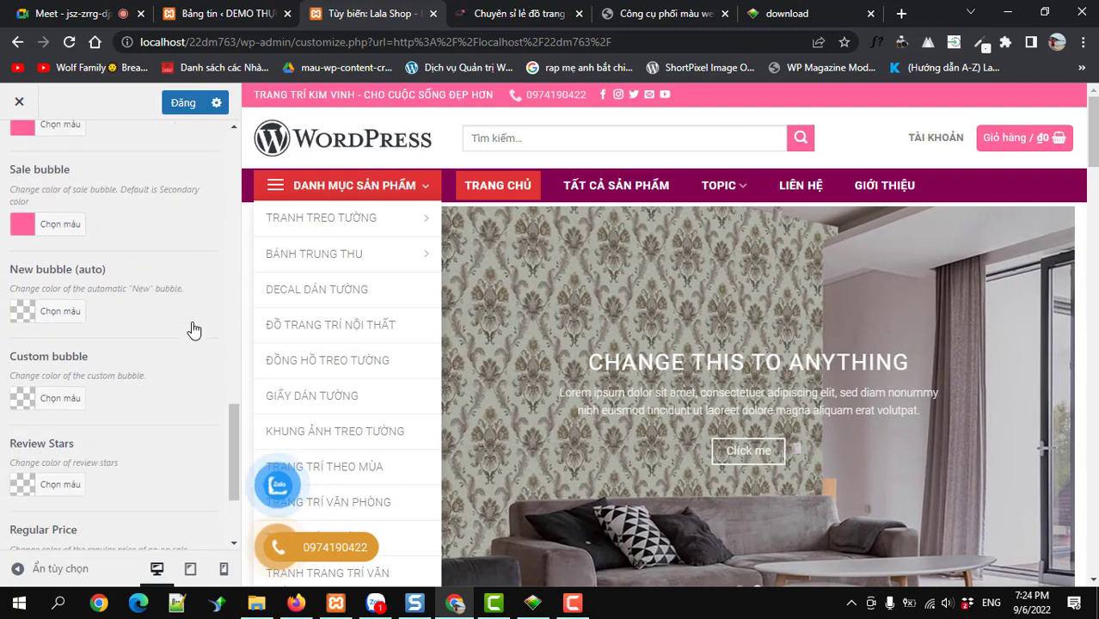
scroll(168, 336, "up", 10)
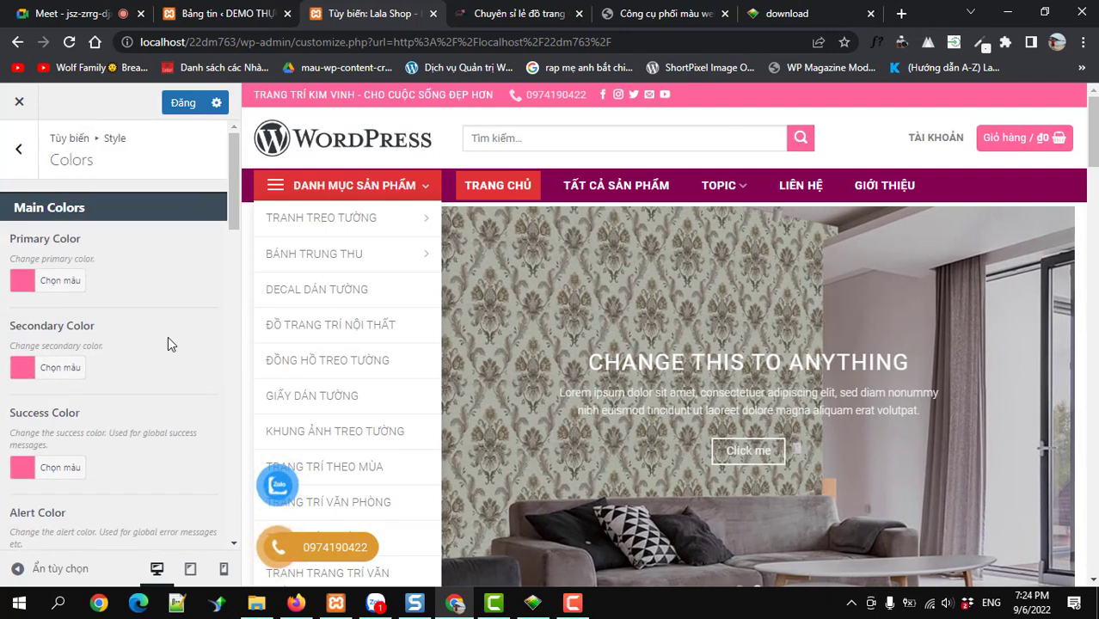
scroll(169, 351, "down", 3)
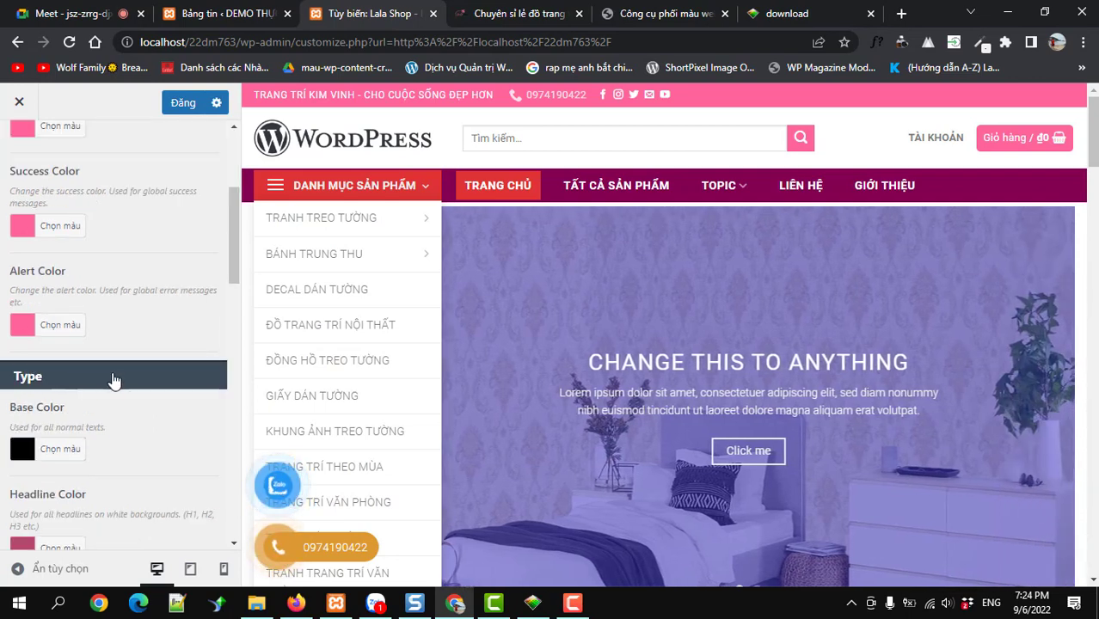
scroll(42, 446, "down", 2)
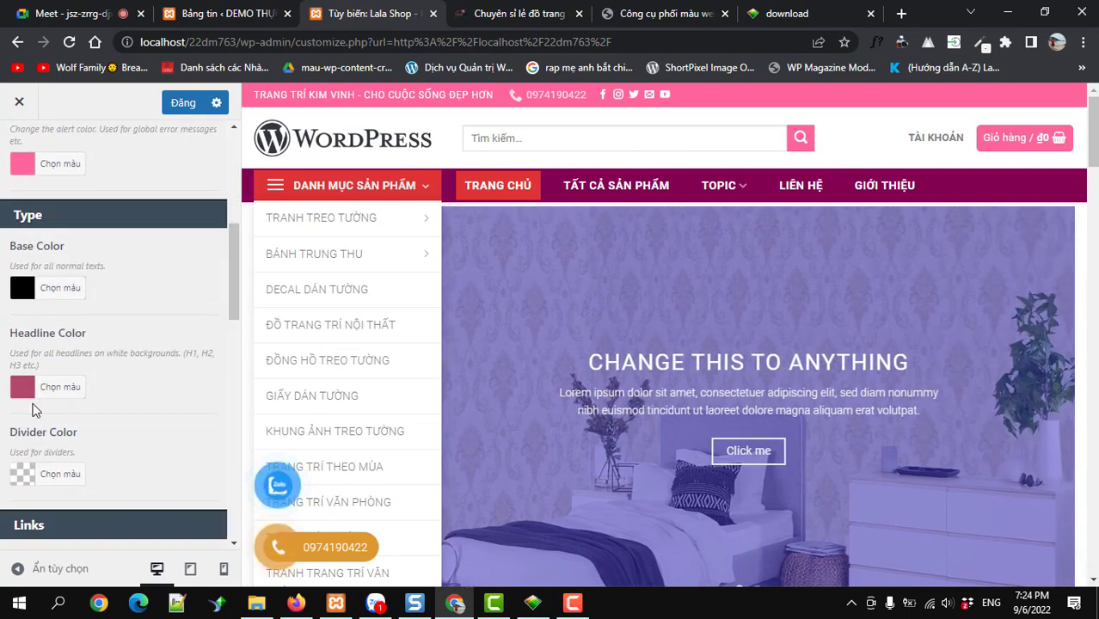
scroll(34, 411, "up", 1)
scroll(538, 375, "down", 8)
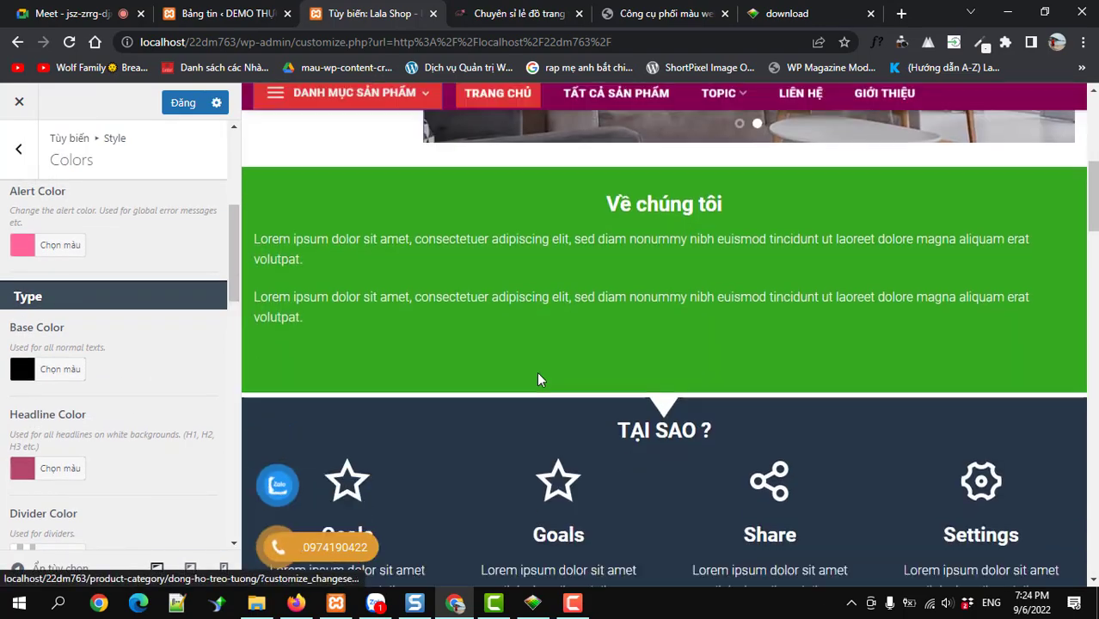
scroll(532, 373, "down", 4)
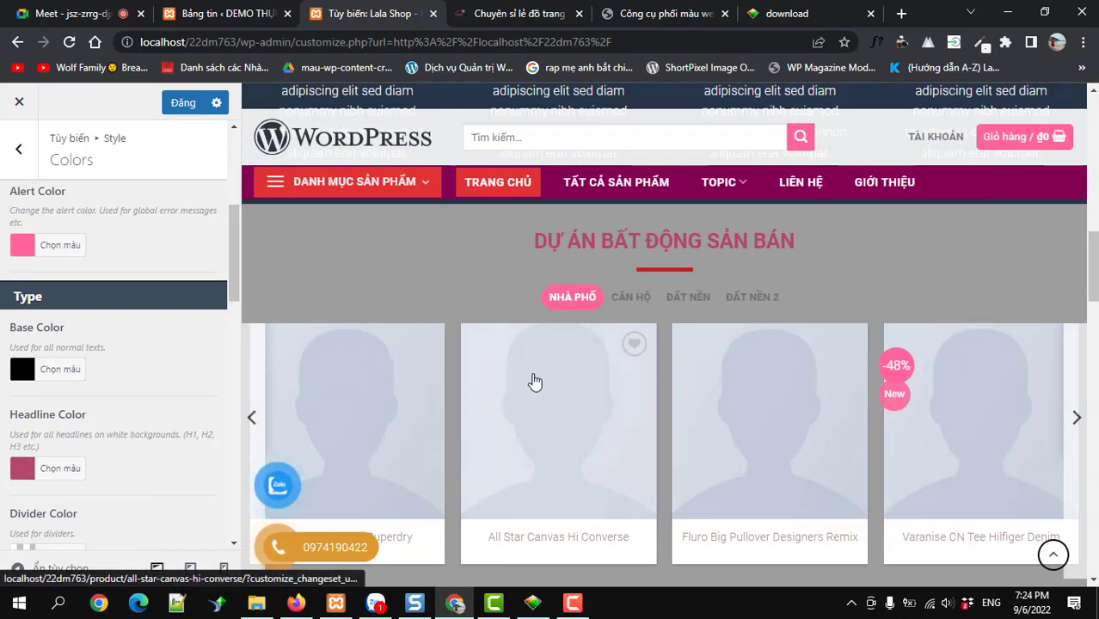
scroll(531, 372, "up", 5)
scroll(112, 307, "up", 4)
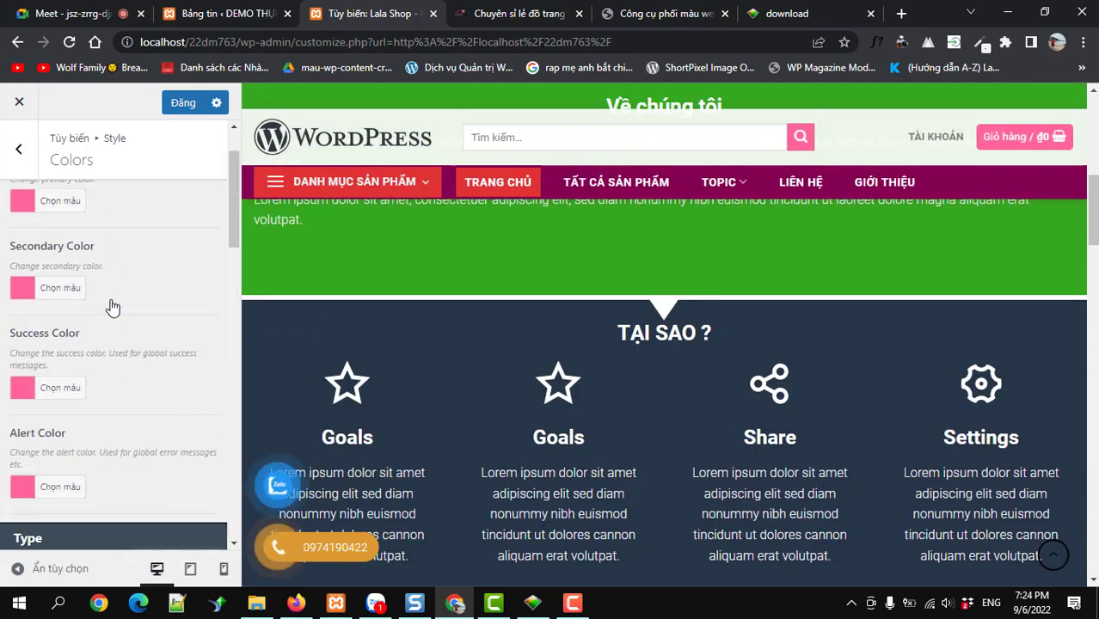
Step: Publish the customizer's color changes and return the homepage preview to its header
left_click(178, 104)
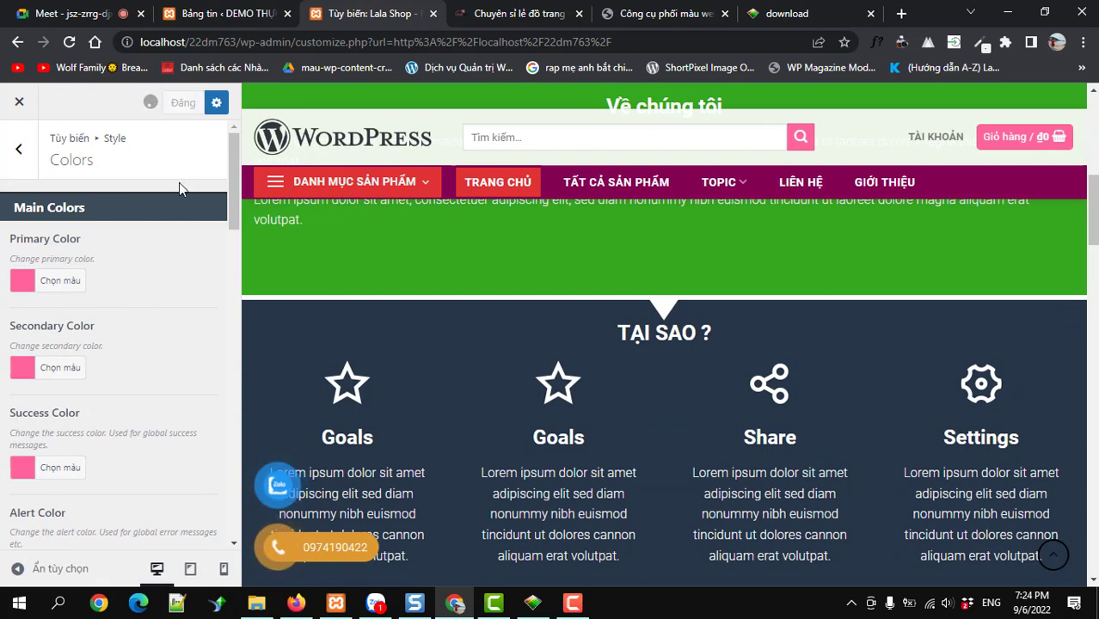
scroll(516, 299, "up", 3)
scroll(516, 296, "up", 3)
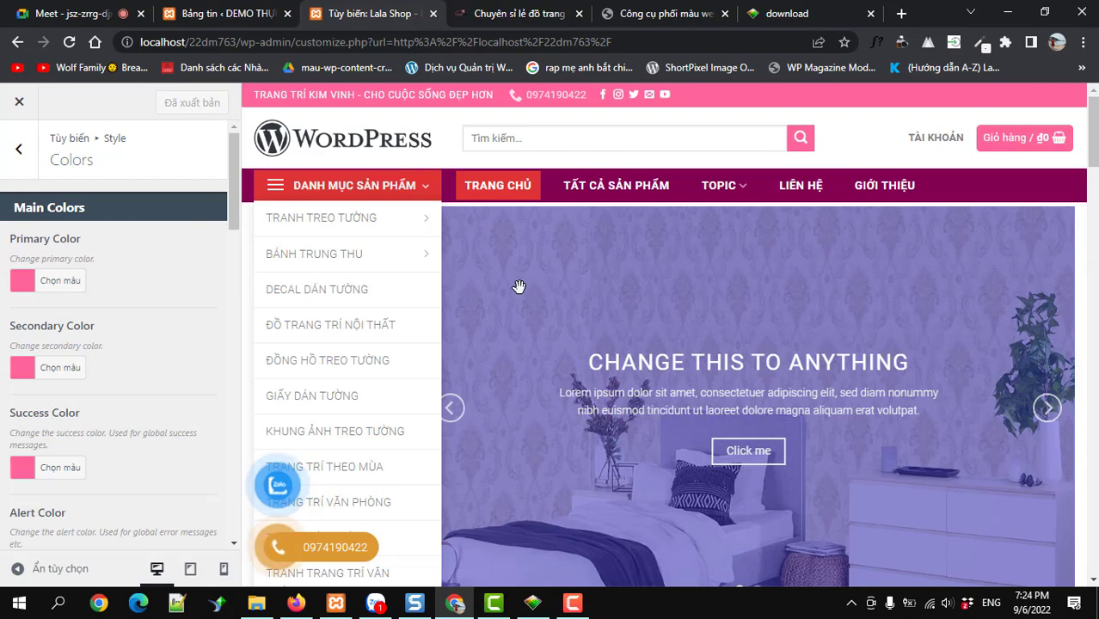
Step: Set the Background color of the Header Bottom row in the theme's Header settings to #ff669a
left_click(19, 149)
left_click(30, 162)
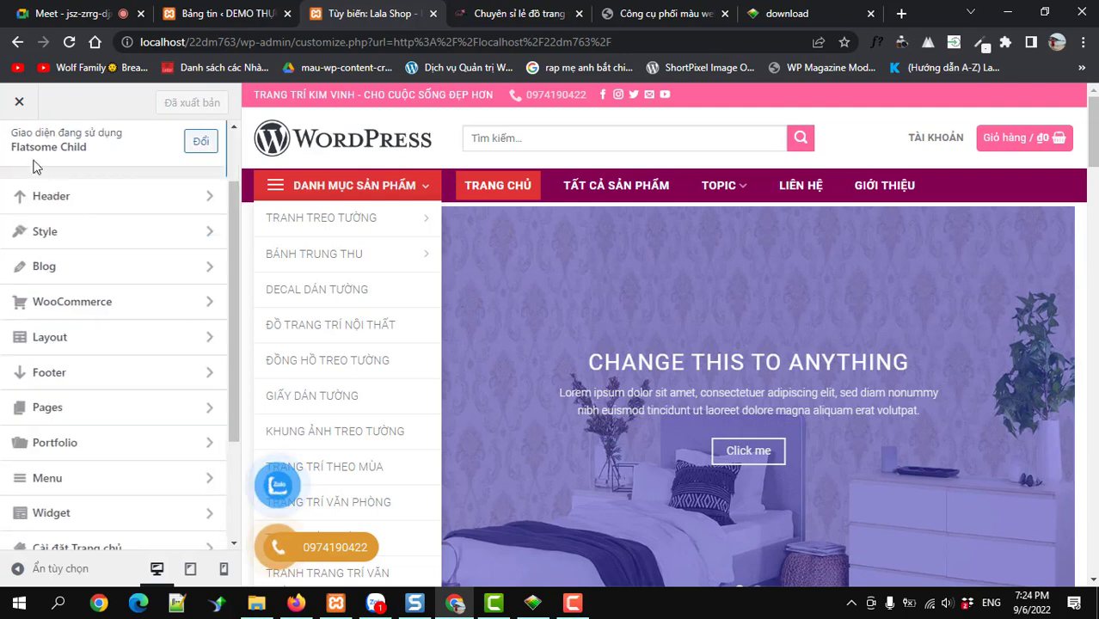
left_click(72, 198)
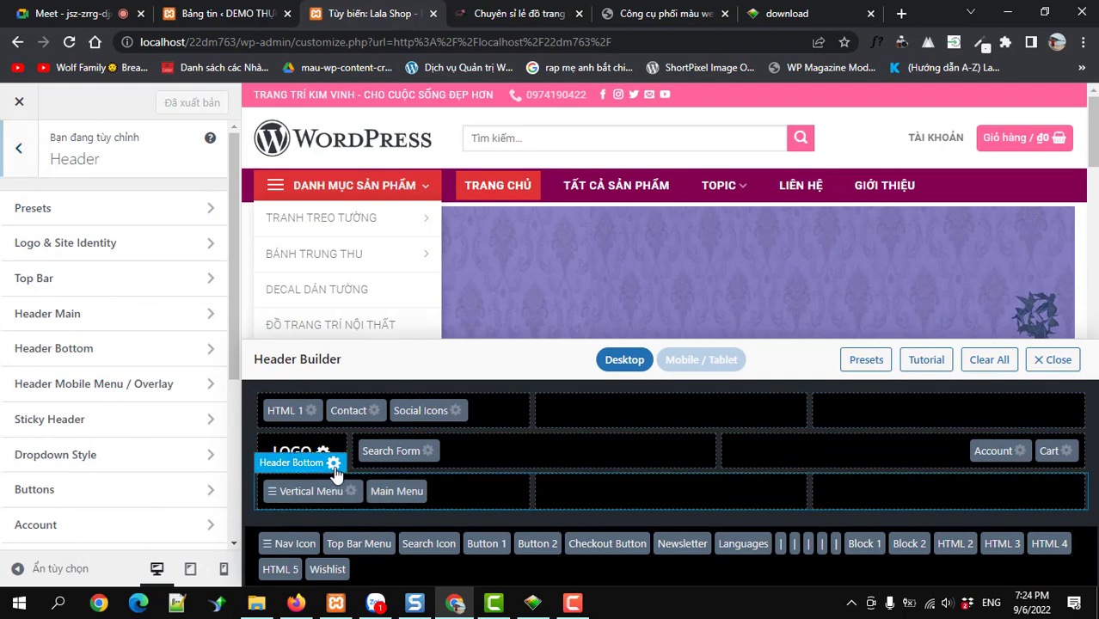
left_click(333, 465)
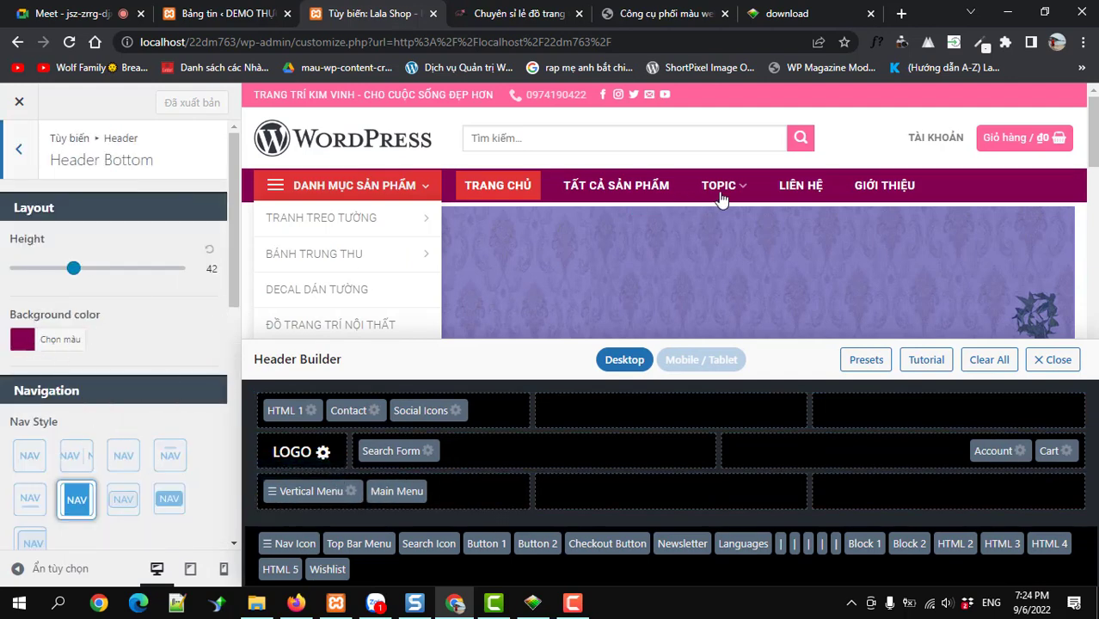
left_click(52, 339)
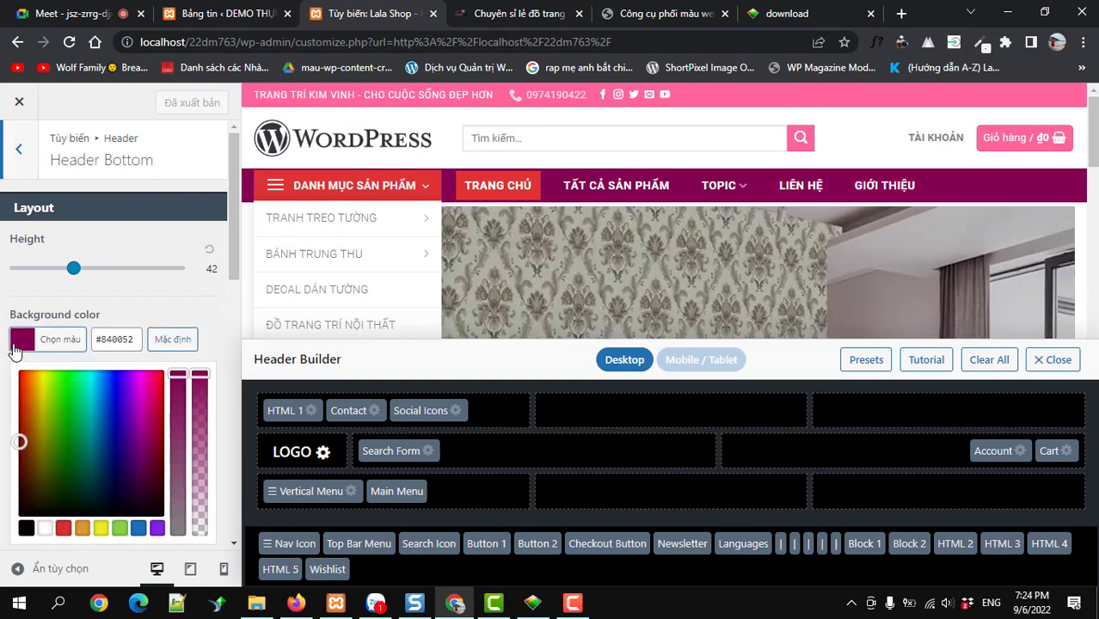
left_click(122, 341)
triple_click(122, 341)
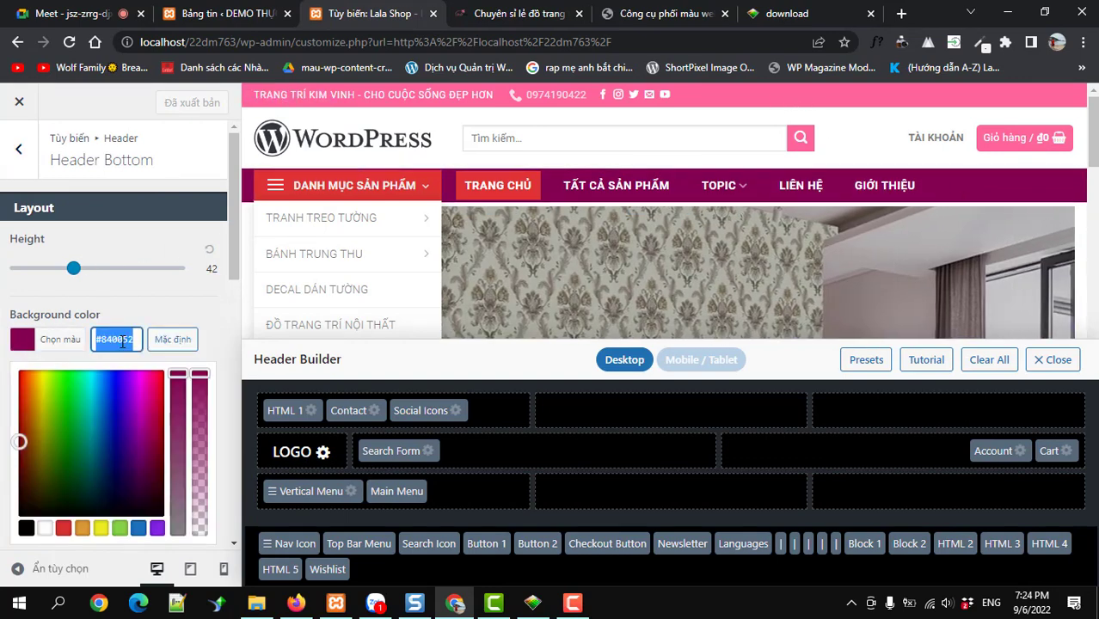
type("#ff669a")
left_click(137, 330)
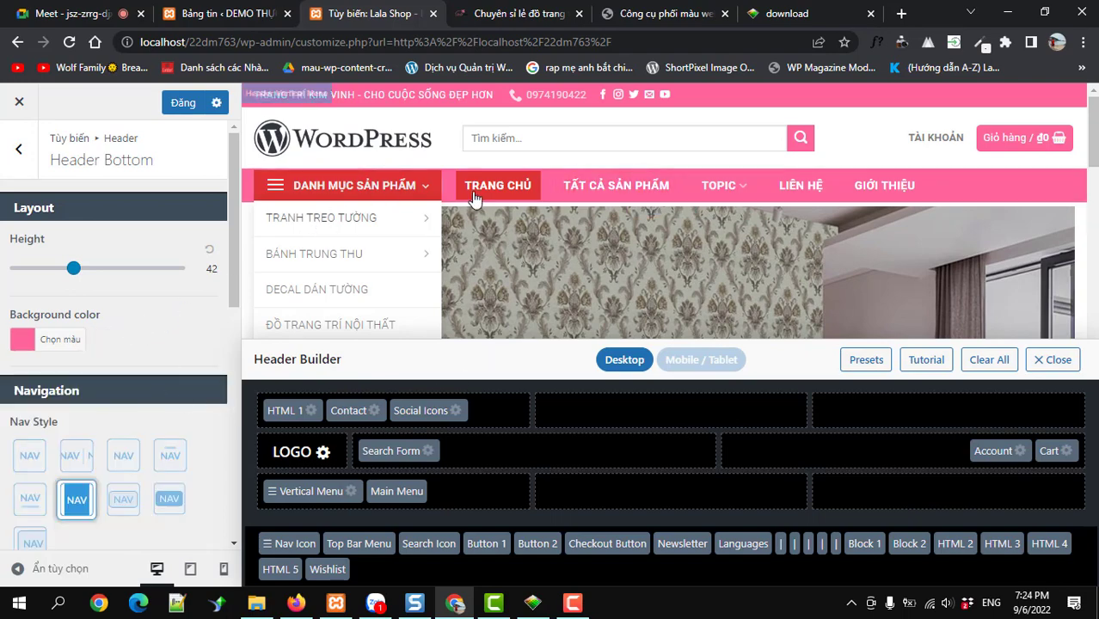
Step: Switch to the MaxDesign color matching page and copy the complementary color #B3476B
scroll(215, 318, "down", 3)
scroll(190, 353, "down", 3)
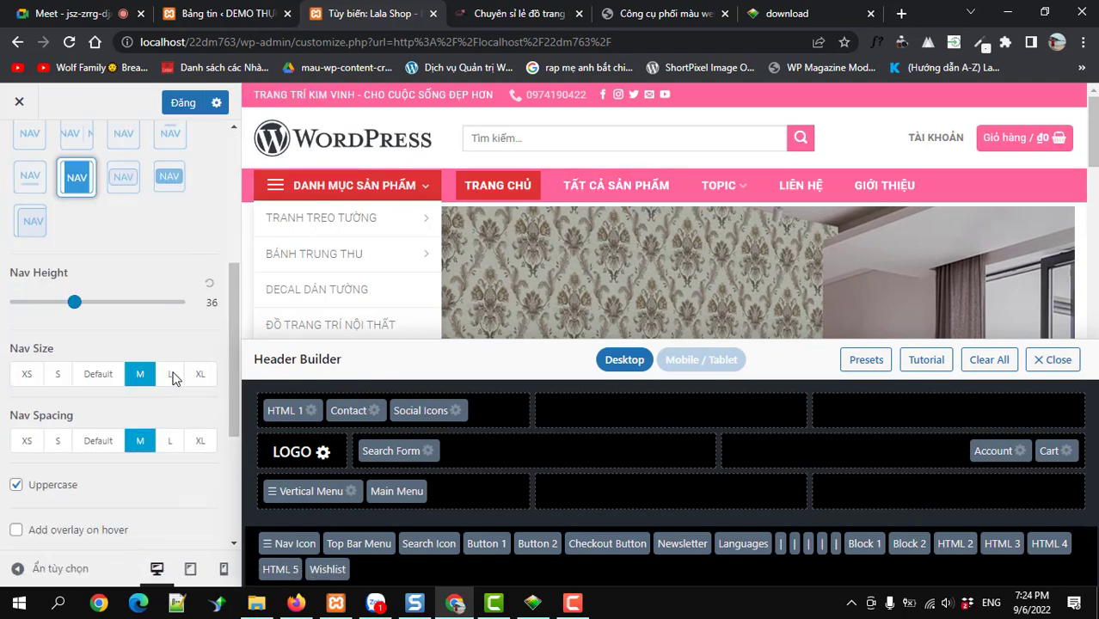
left_click(757, 13)
left_click(648, 15)
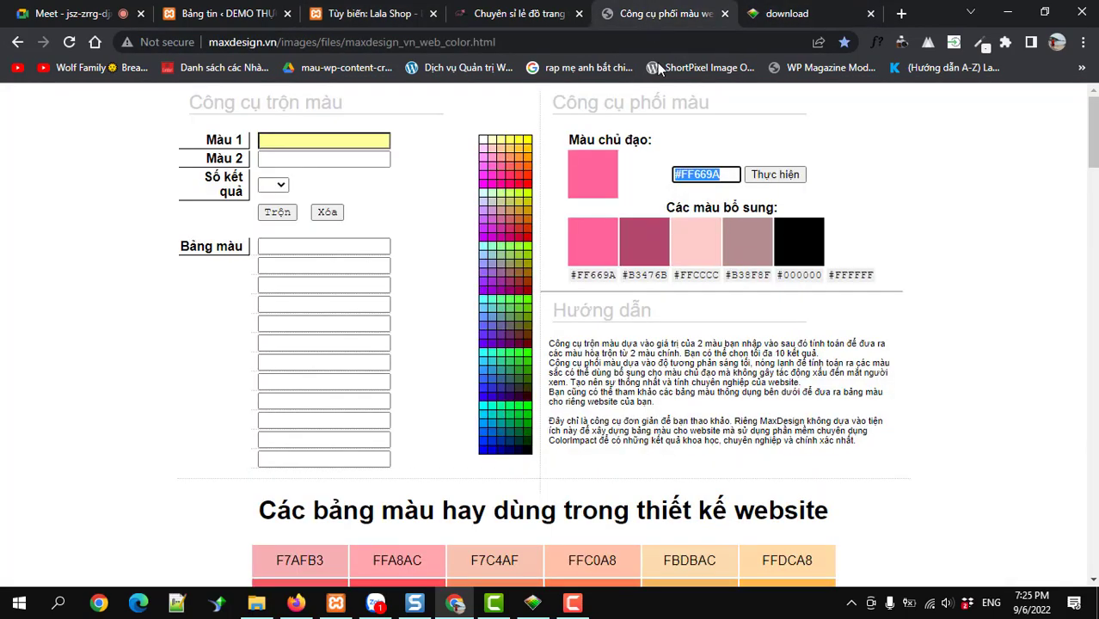
left_click_drag(822, 277, 795, 277)
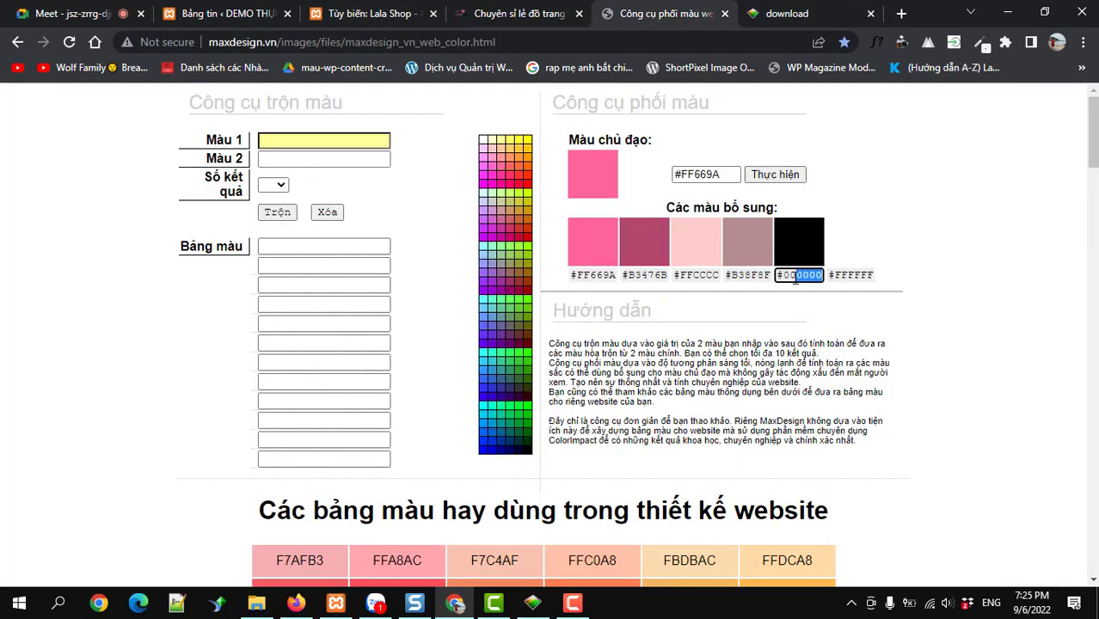
left_click(758, 291)
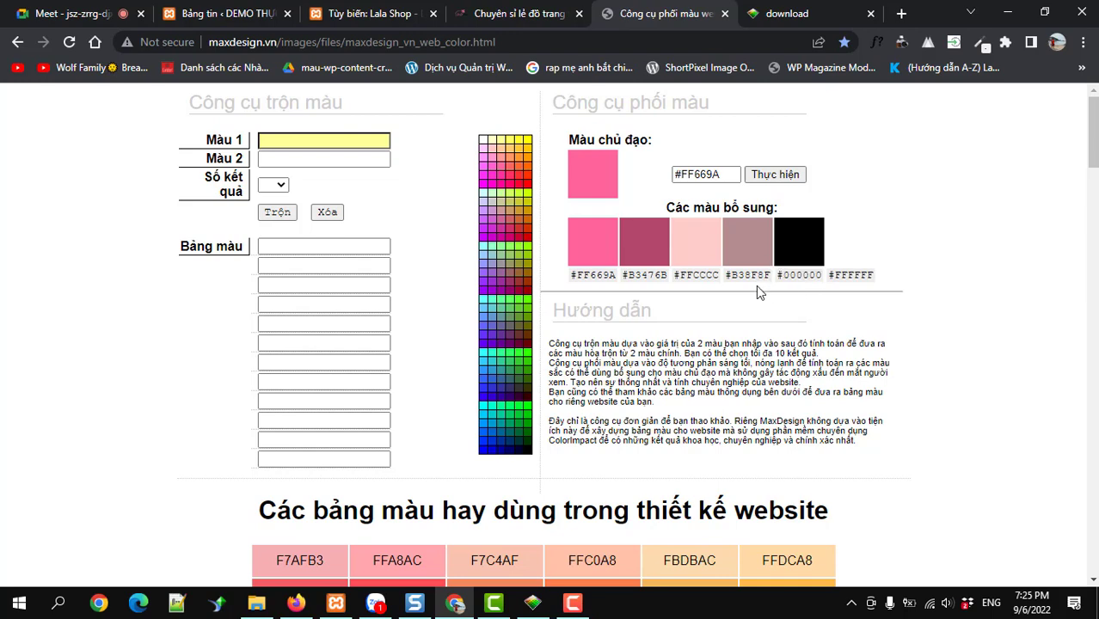
left_click_drag(667, 276, 629, 278)
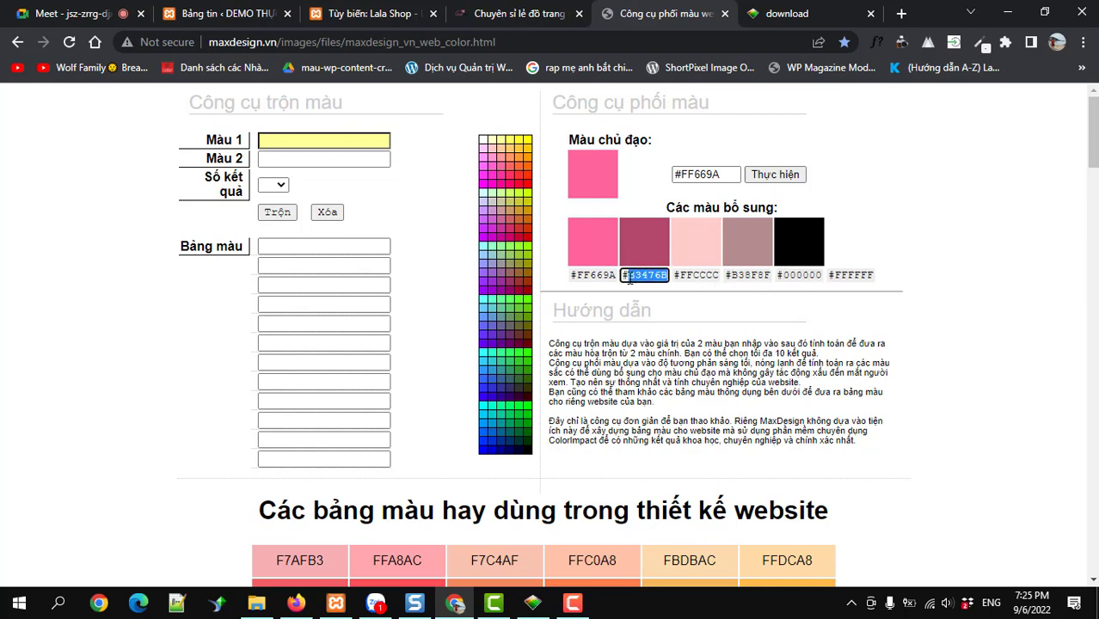
Step: Back in the theme customizer, set the Header Bottom row's Nav Color :hover to #B3476B
left_click(361, 19)
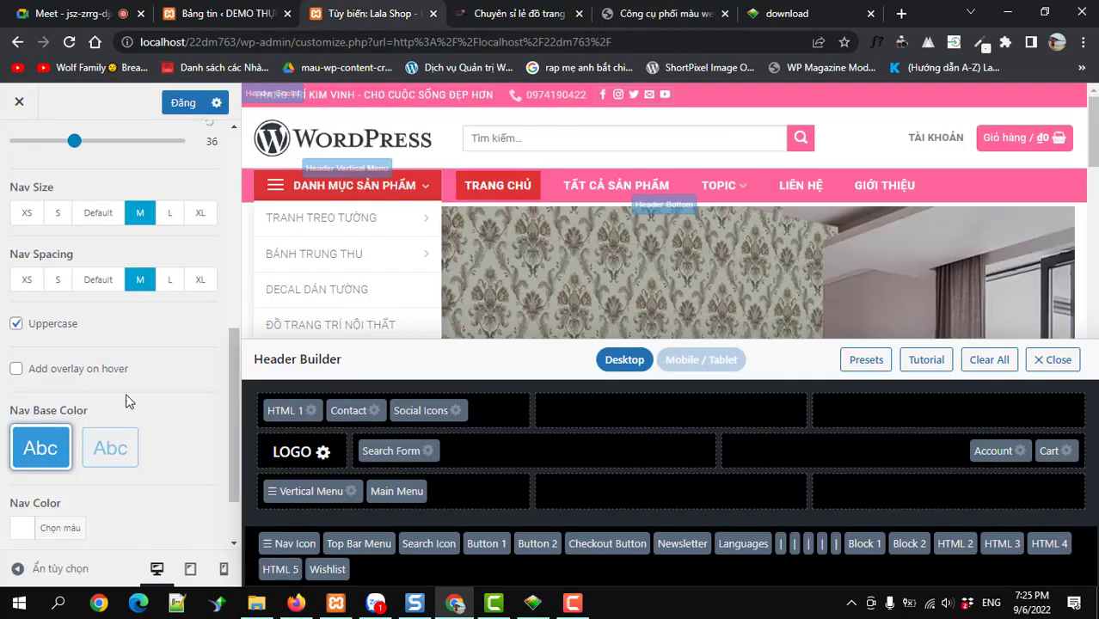
scroll(95, 455, "down", 2)
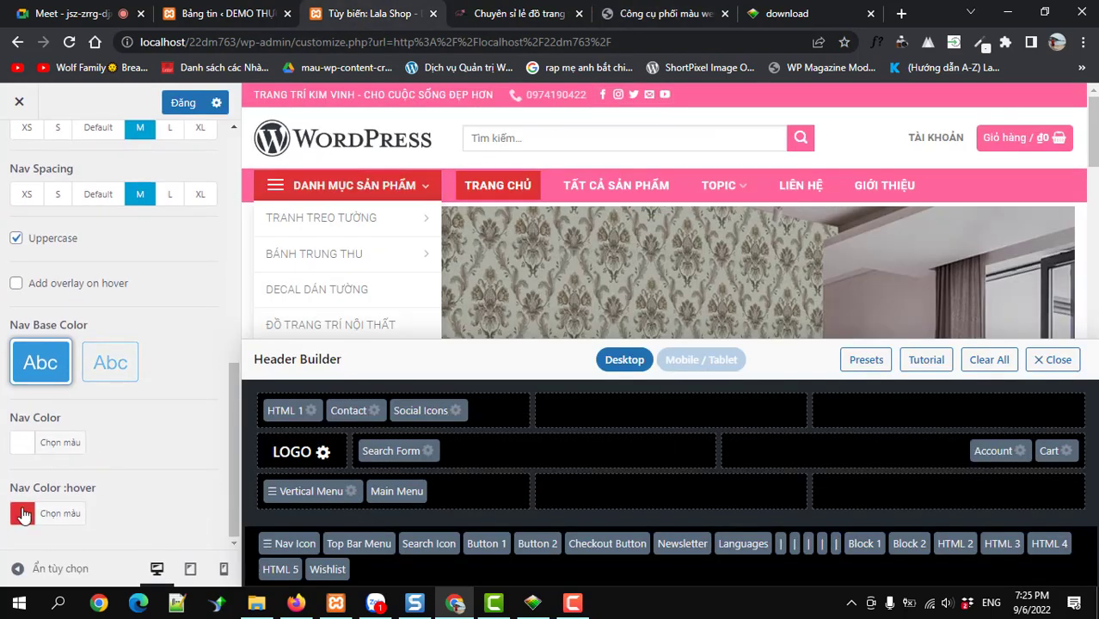
left_click(34, 514)
left_click(111, 513)
key("ctrl+a")
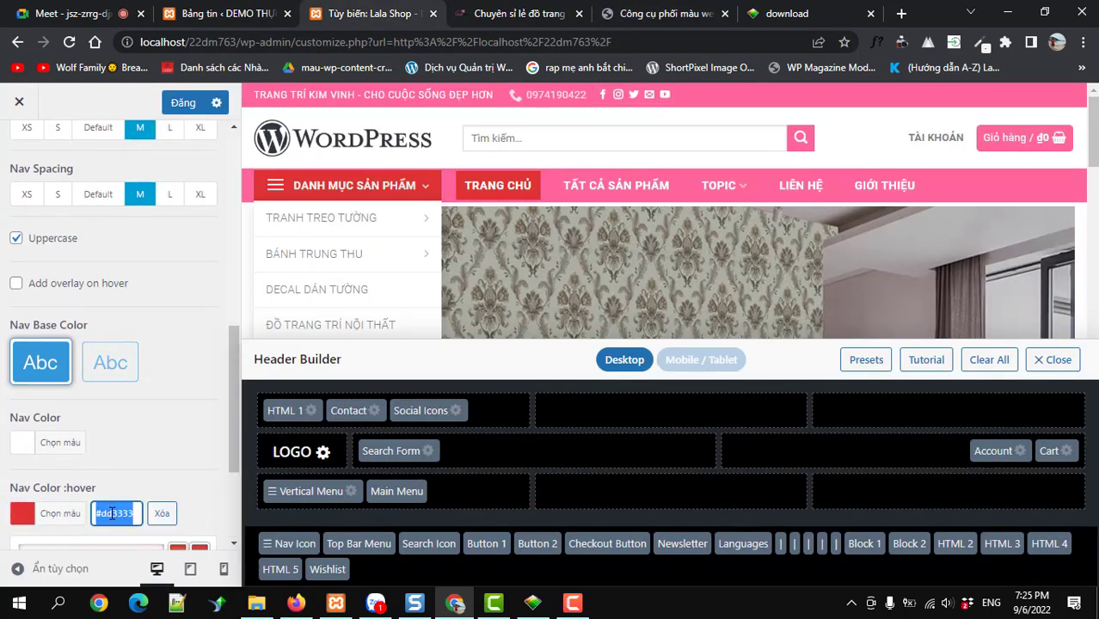
type("#B3476B")
left_click(153, 425)
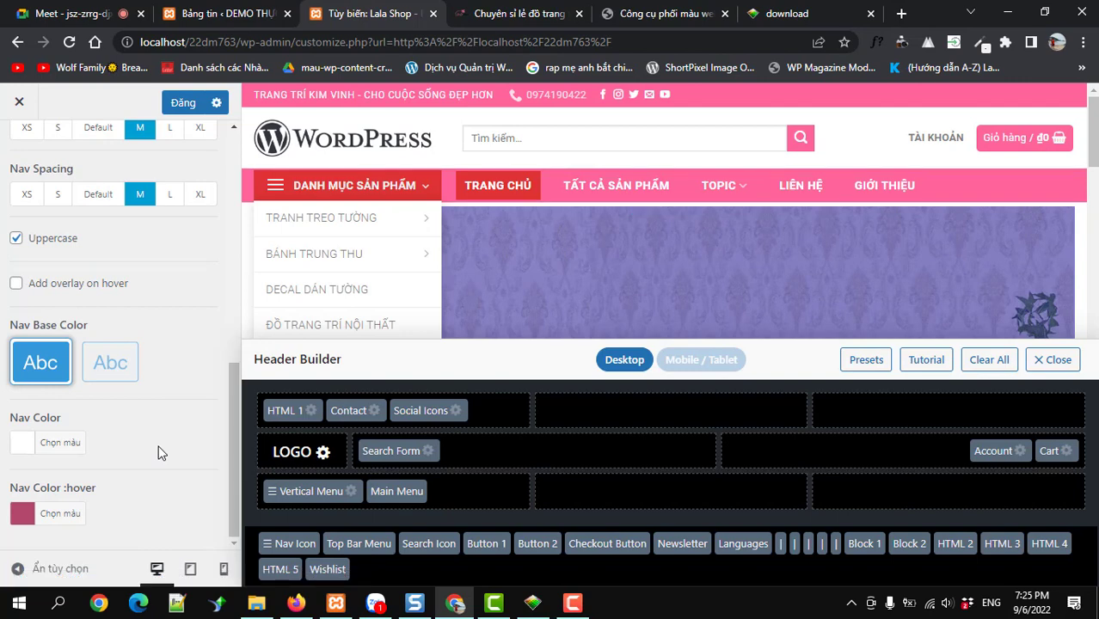
scroll(157, 453, "up", 5)
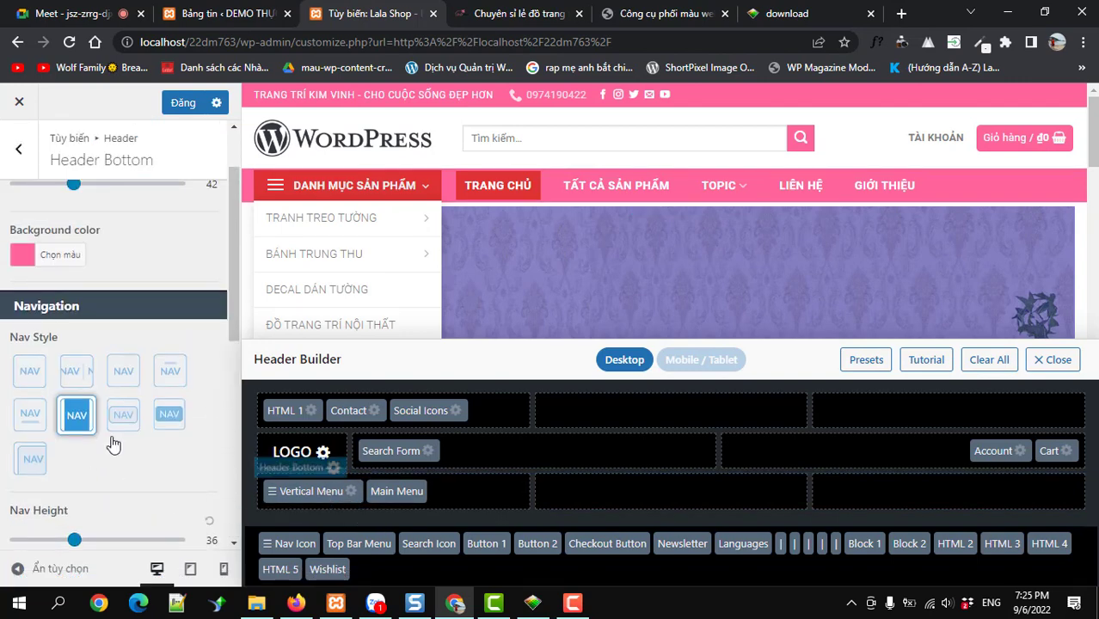
scroll(112, 443, "down", 5)
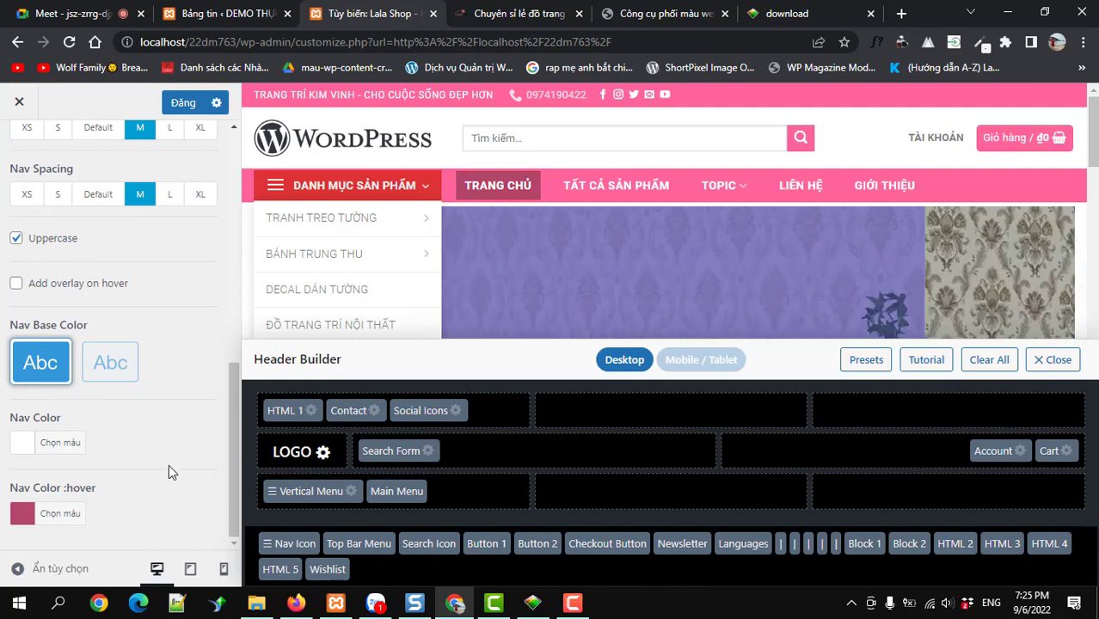
Step: Set the Background color of the Vertical Menu's opener to #b3476b
left_click(351, 492)
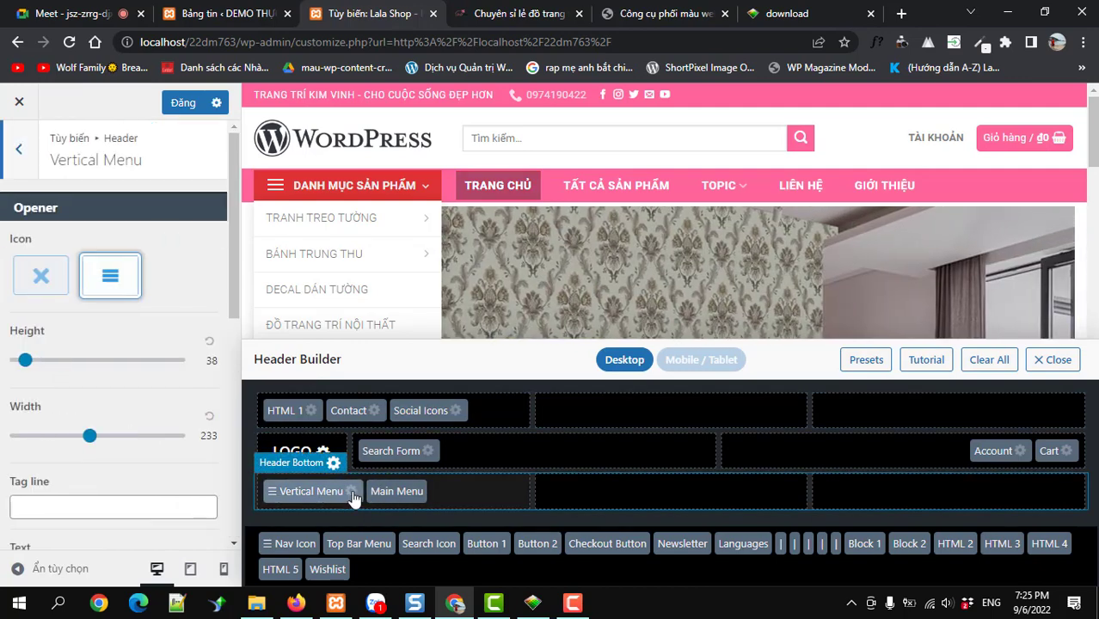
scroll(127, 418, "down", 3)
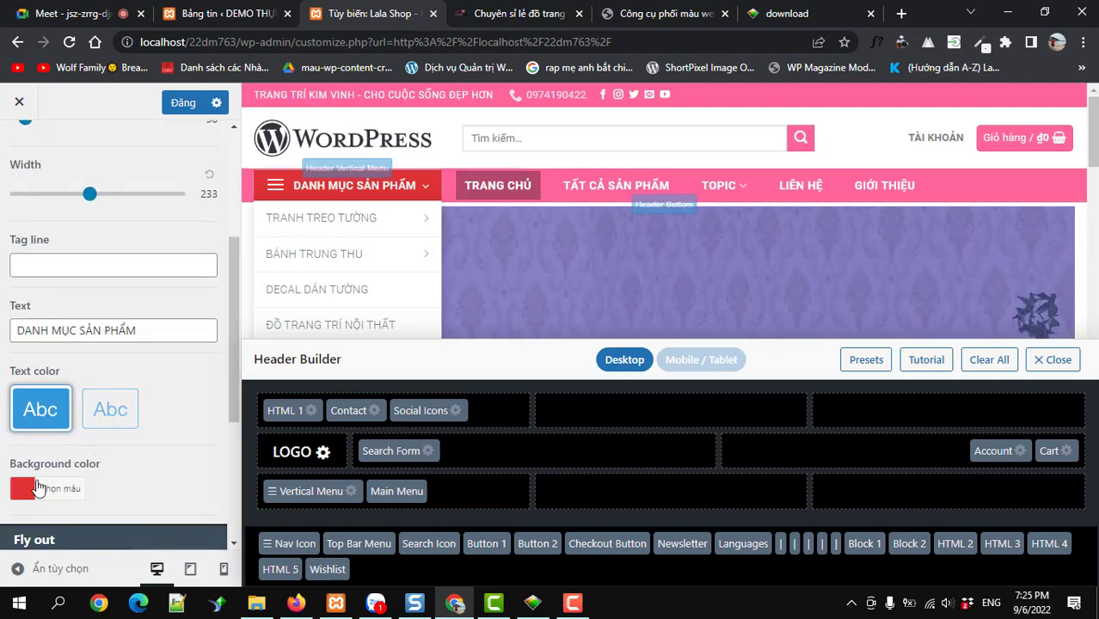
left_click(38, 488)
left_click(115, 493)
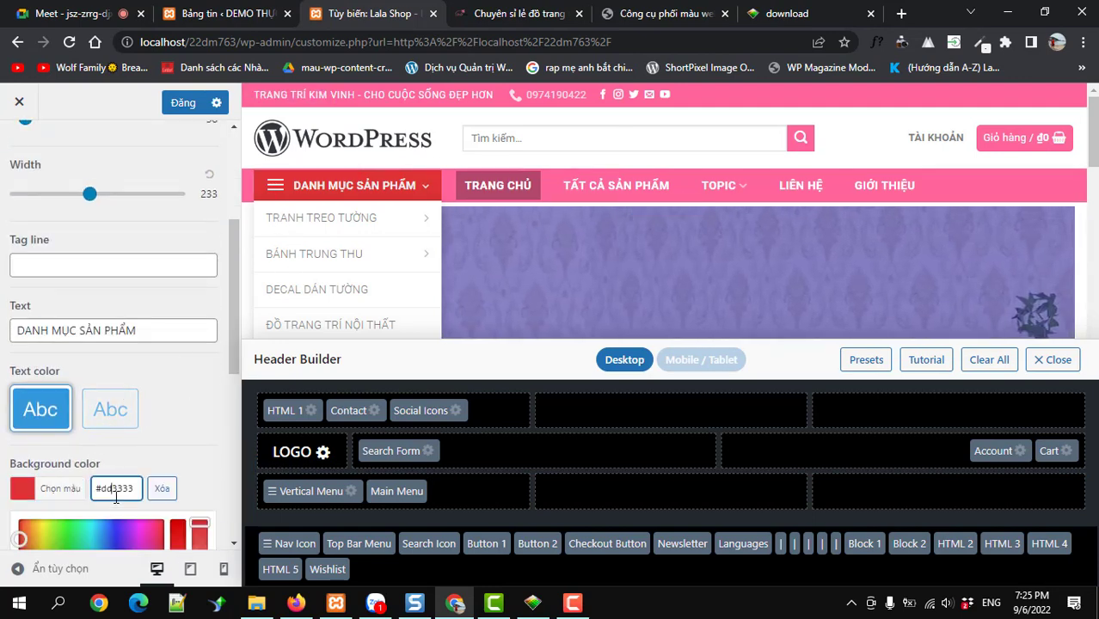
key("ctrl+a")
key("ctrl+v")
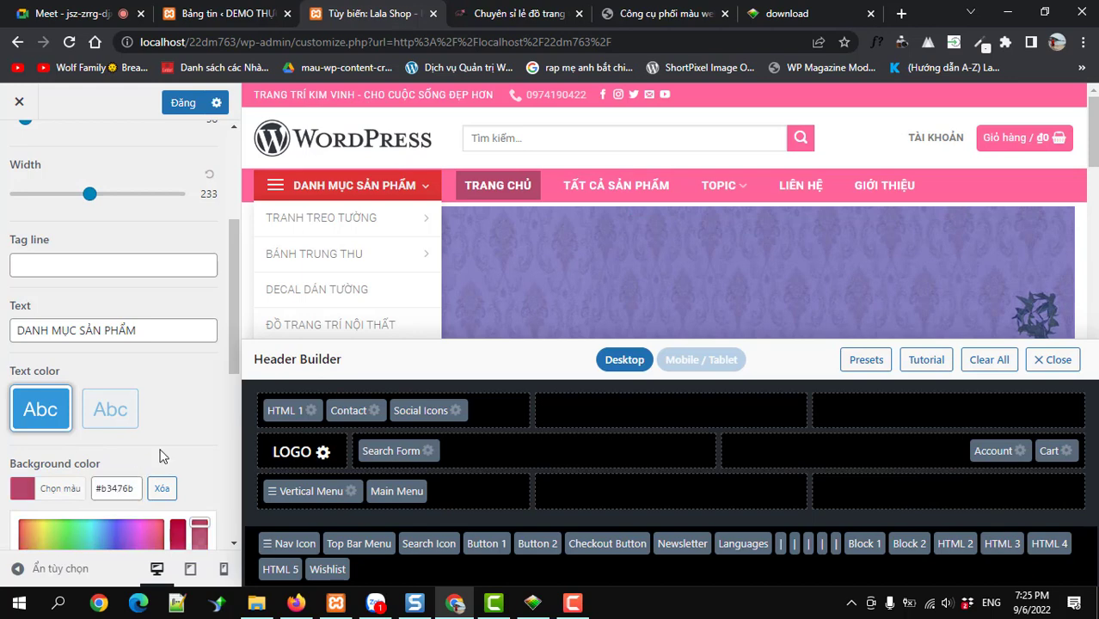
left_click(162, 457)
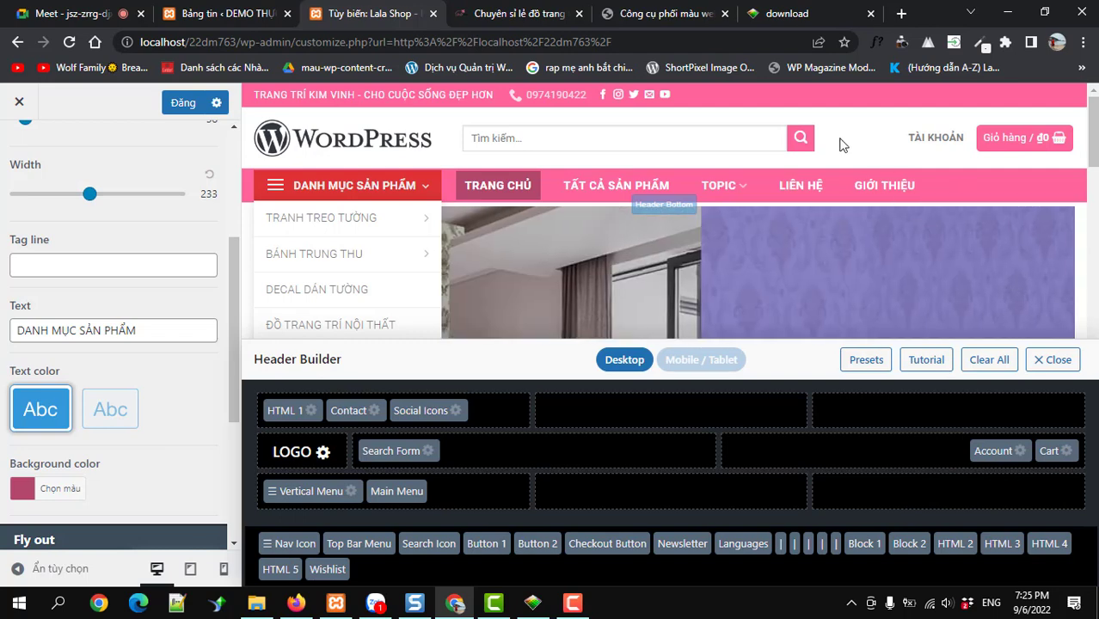
Step: Open the Header Main row's settings and copy the complementary color #B38F8F from the MaxDesign color matching page
left_click(622, 14)
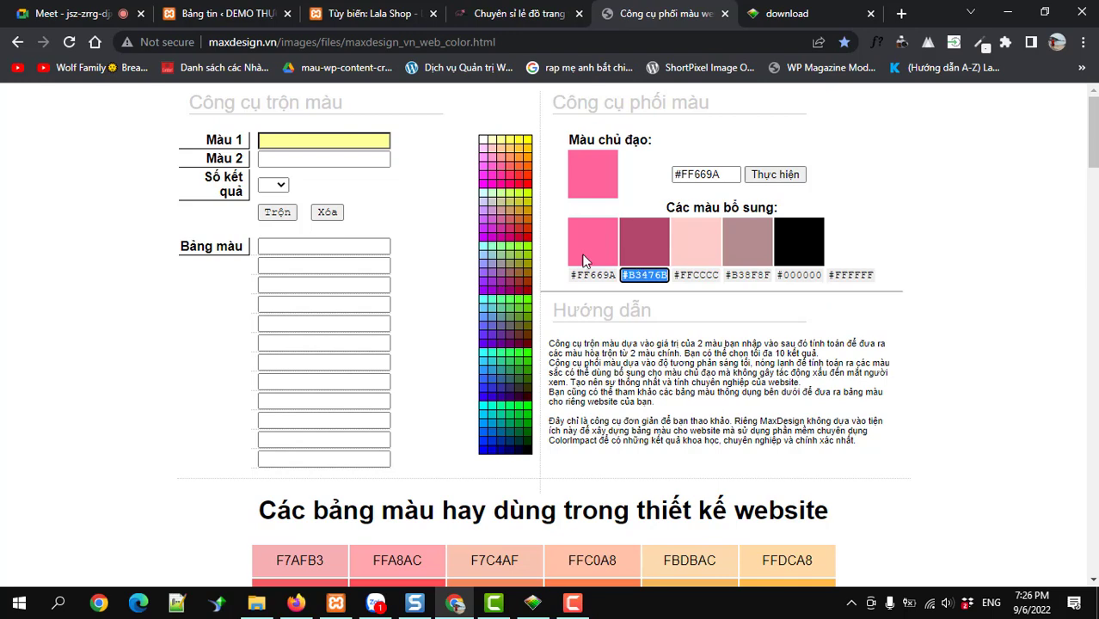
left_click(356, 15)
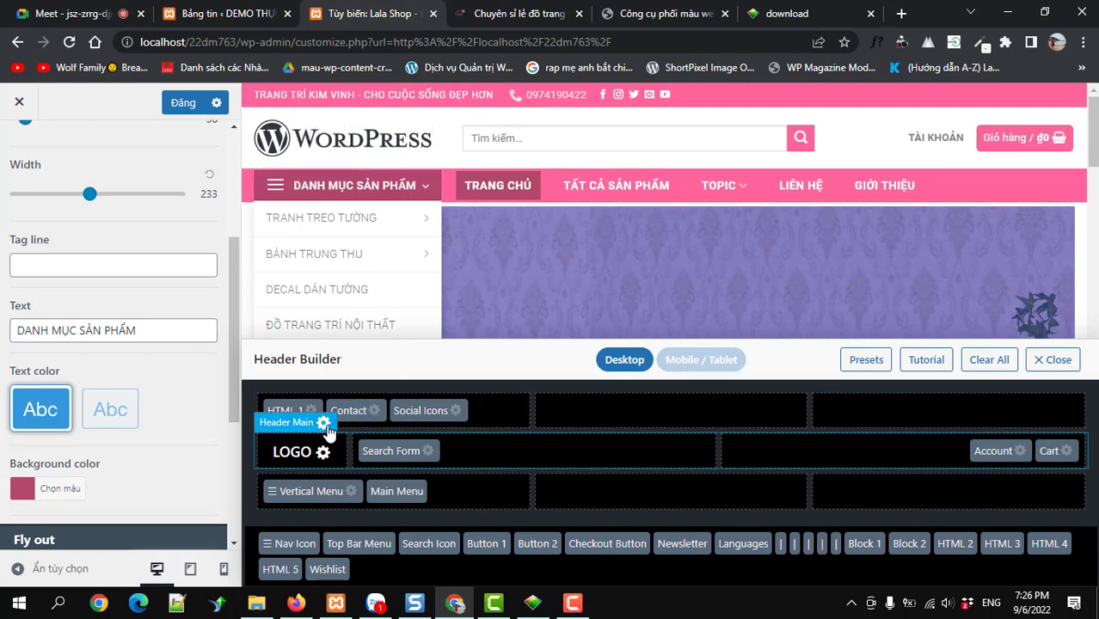
left_click(325, 425)
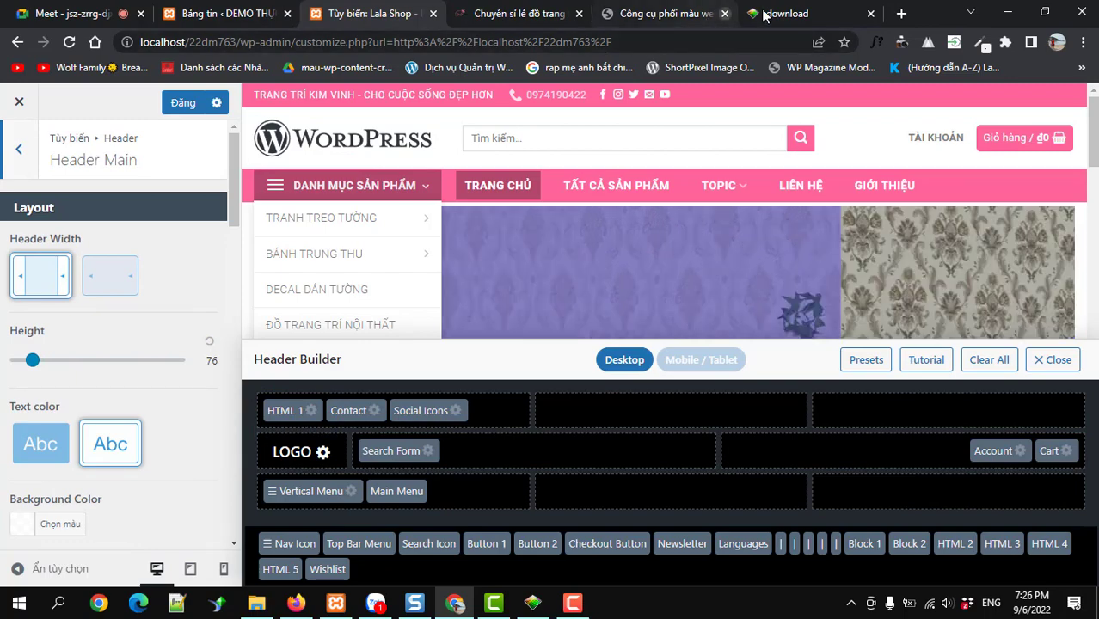
left_click(640, 16)
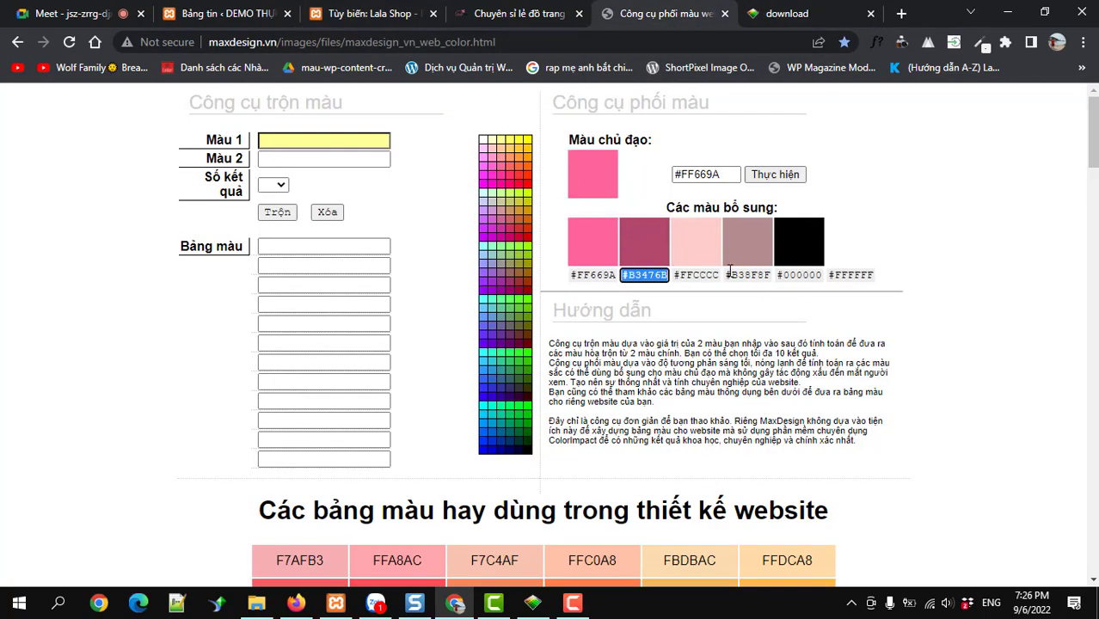
left_click_drag(727, 274, 749, 275)
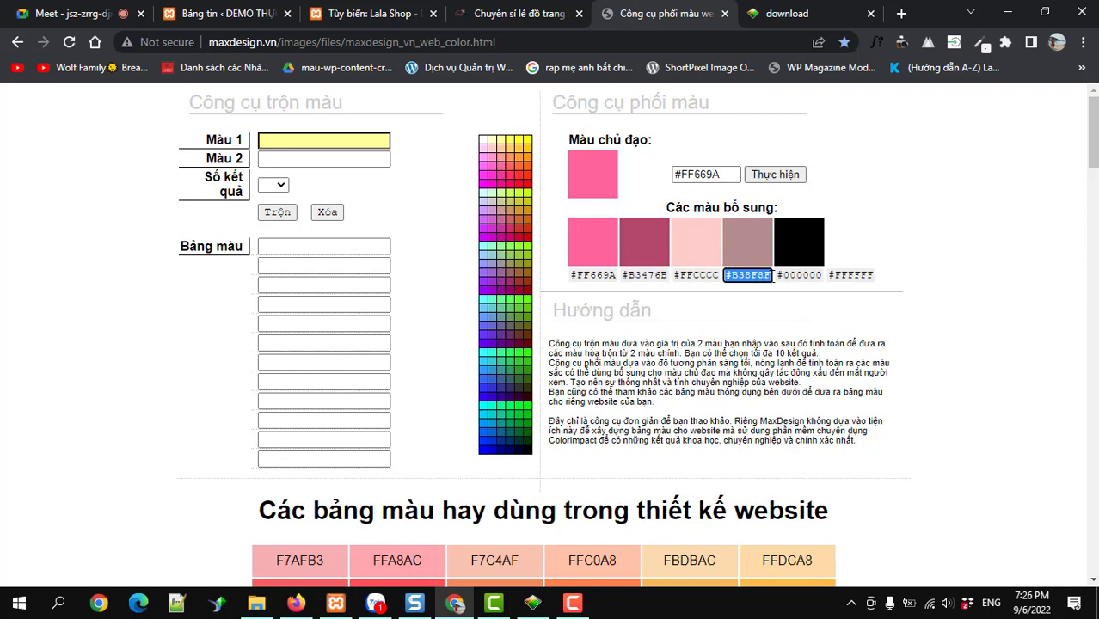
Step: Back in the customizer, set the Header Main row's Background Color to #b38f8f
left_click(370, 14)
scroll(201, 301, "down", 1)
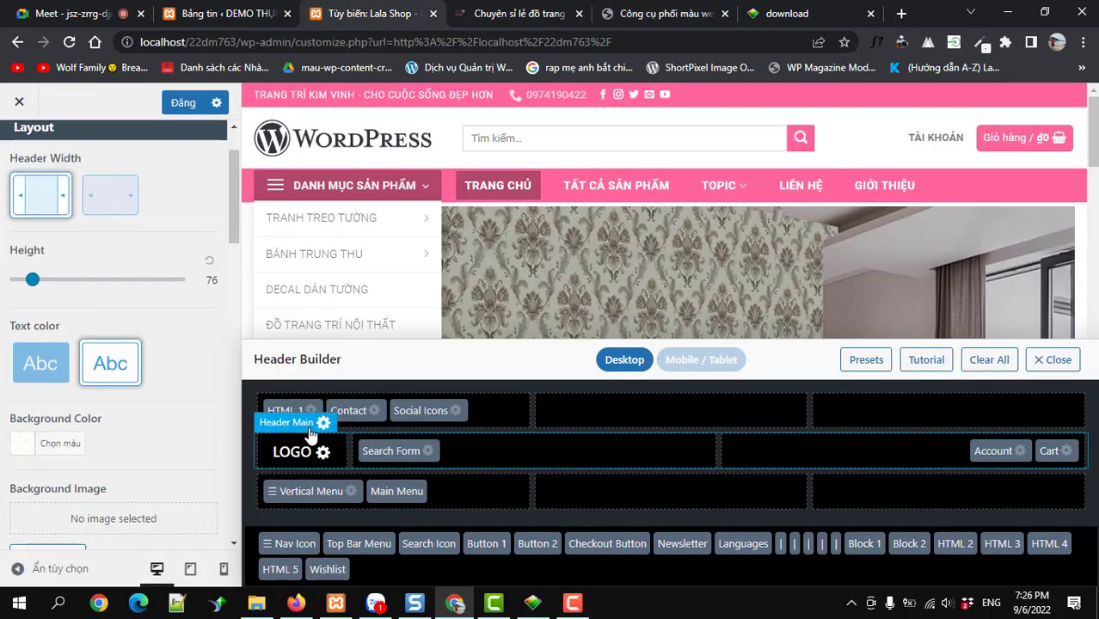
scroll(146, 434, "down", 1)
left_click(34, 363)
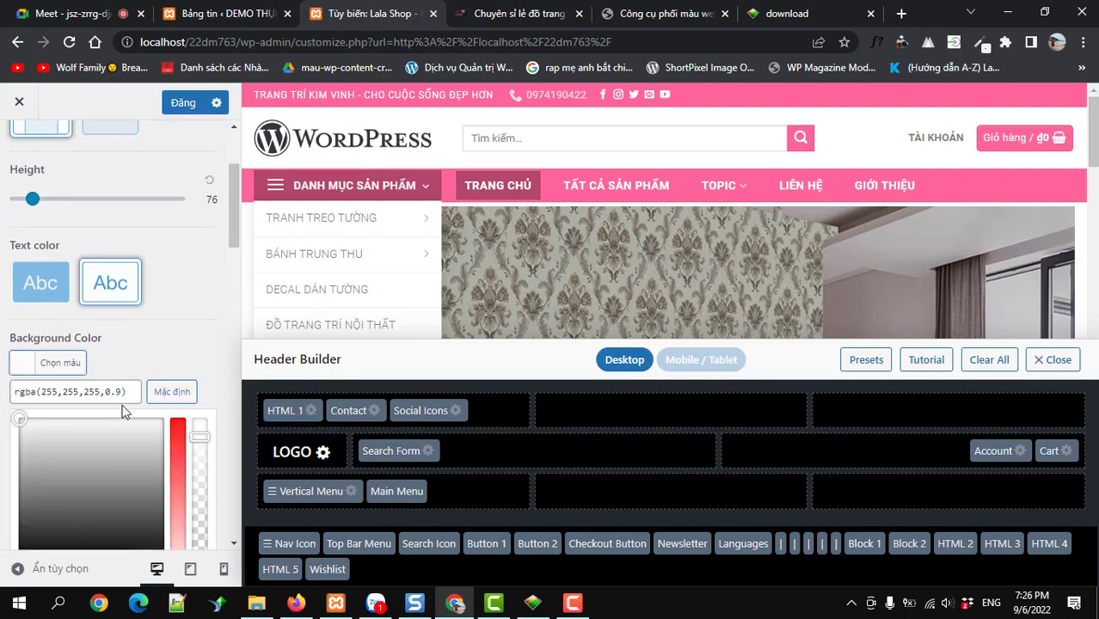
left_click(117, 393)
triple_click(116, 395)
type("#b38f8f")
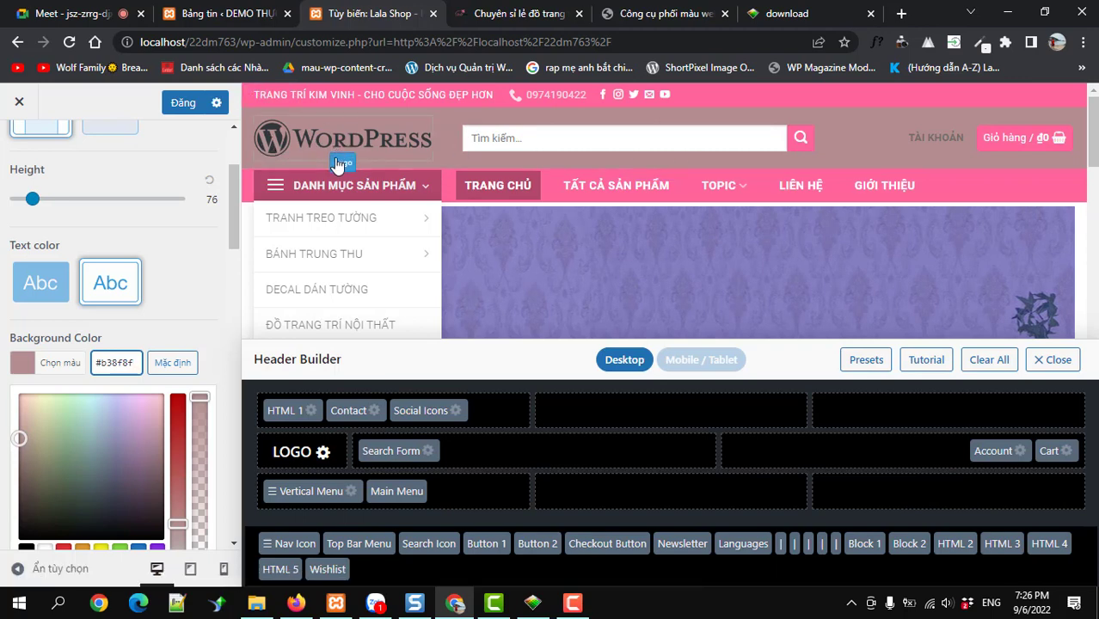
Step: Clear the Header Main row's Background Color value and switch its Text color to the light option
left_click_drag(131, 362, 79, 363)
key("BackSpace")
left_click(142, 347)
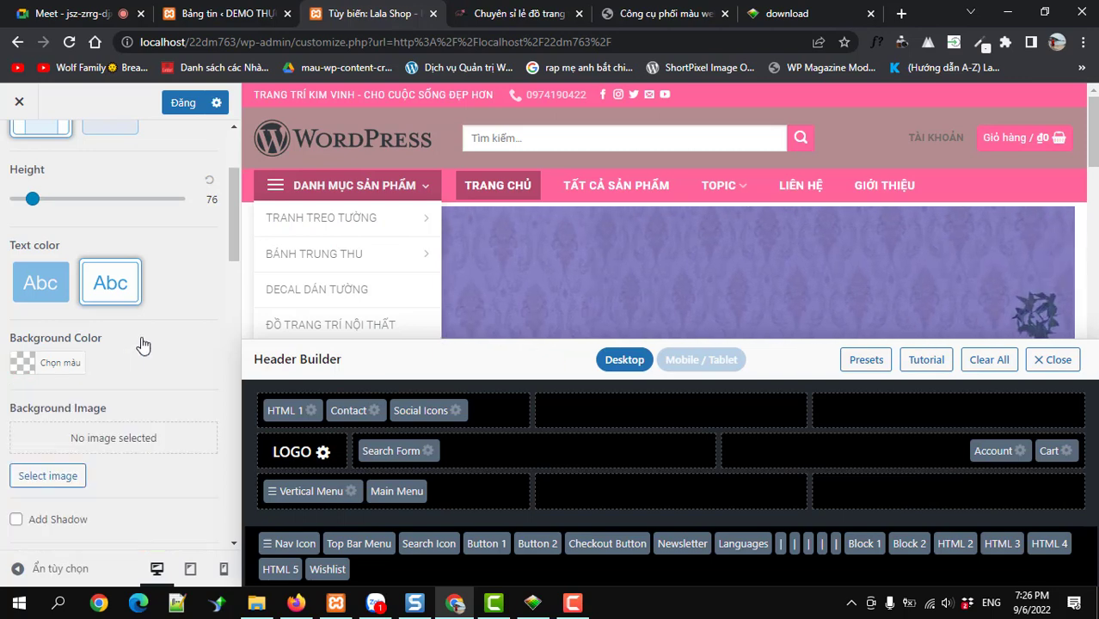
scroll(143, 345, "down", 2)
scroll(140, 344, "up", 3)
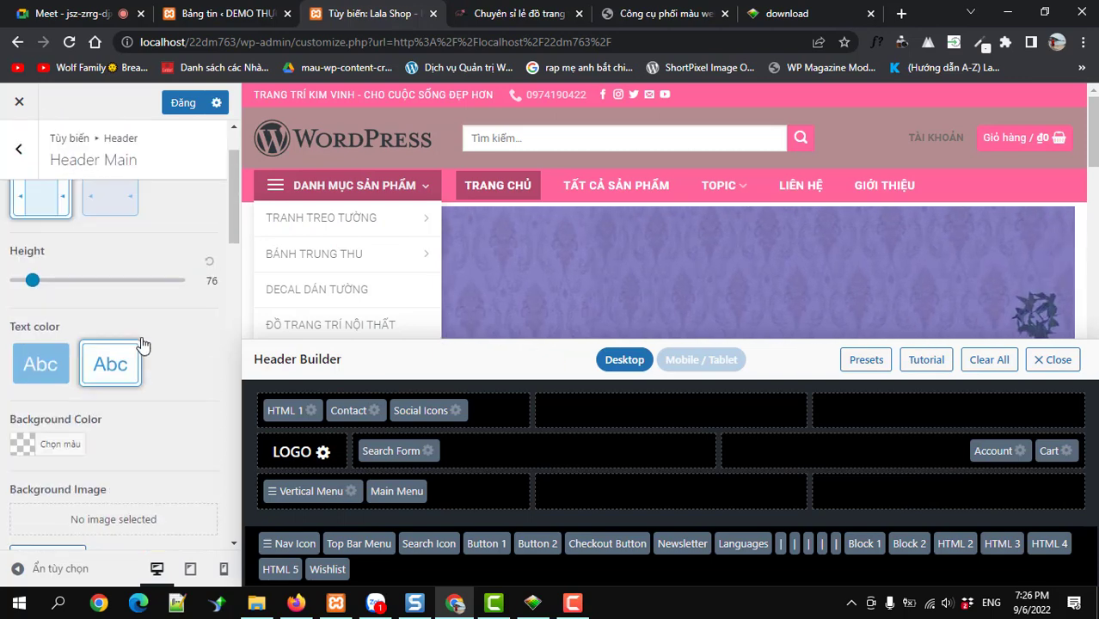
left_click(25, 445)
left_click(36, 365)
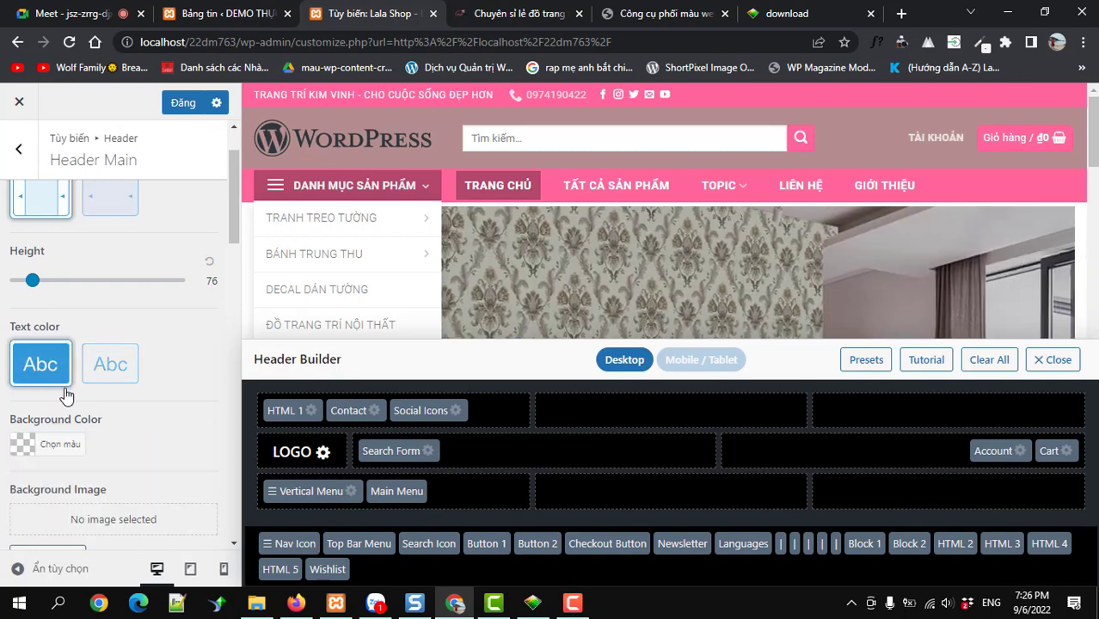
Step: Set the Header Main row's Background Color to #ffffff
left_click(25, 445)
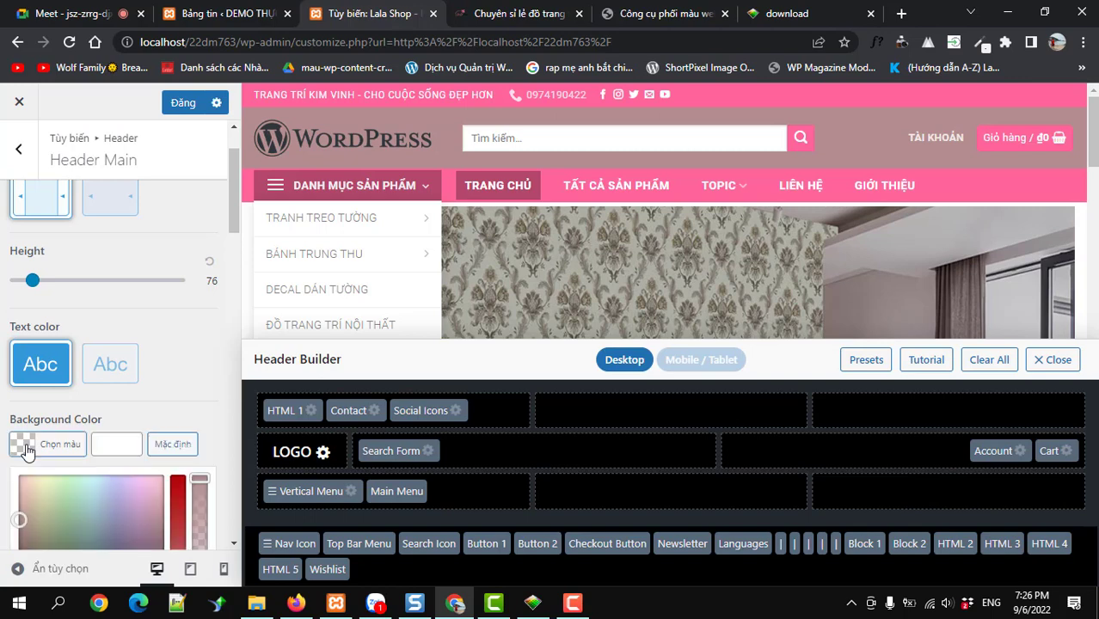
left_click(107, 443)
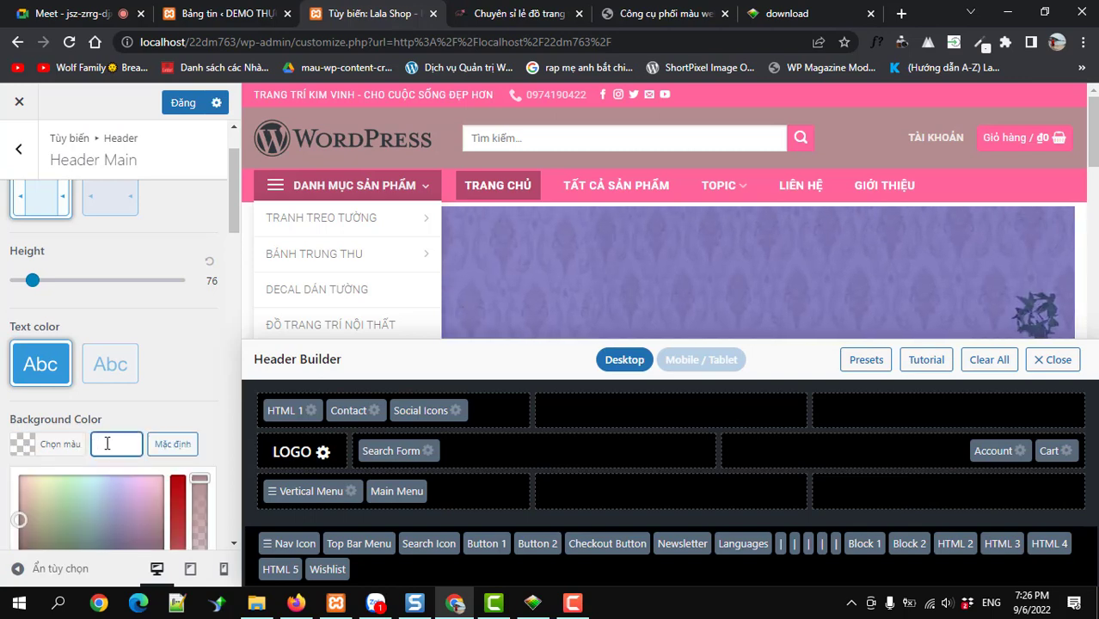
type("#ffffff")
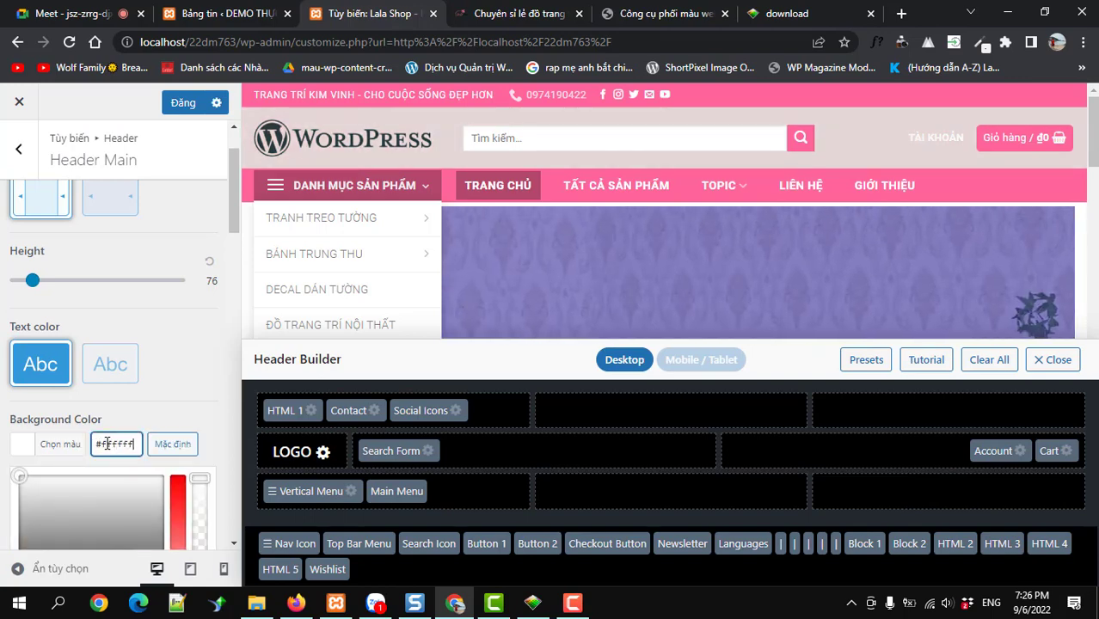
left_click(221, 352)
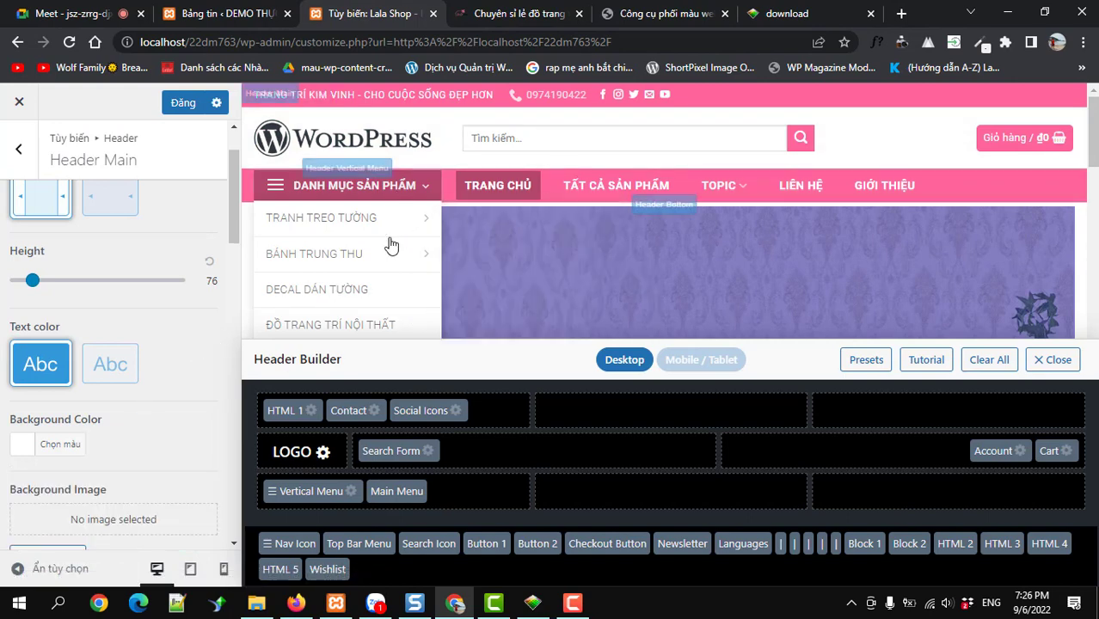
Step: Open the Vertical Menu element's settings and set its fly-out Background color to #b38f8f
scroll(275, 226, "down", 1)
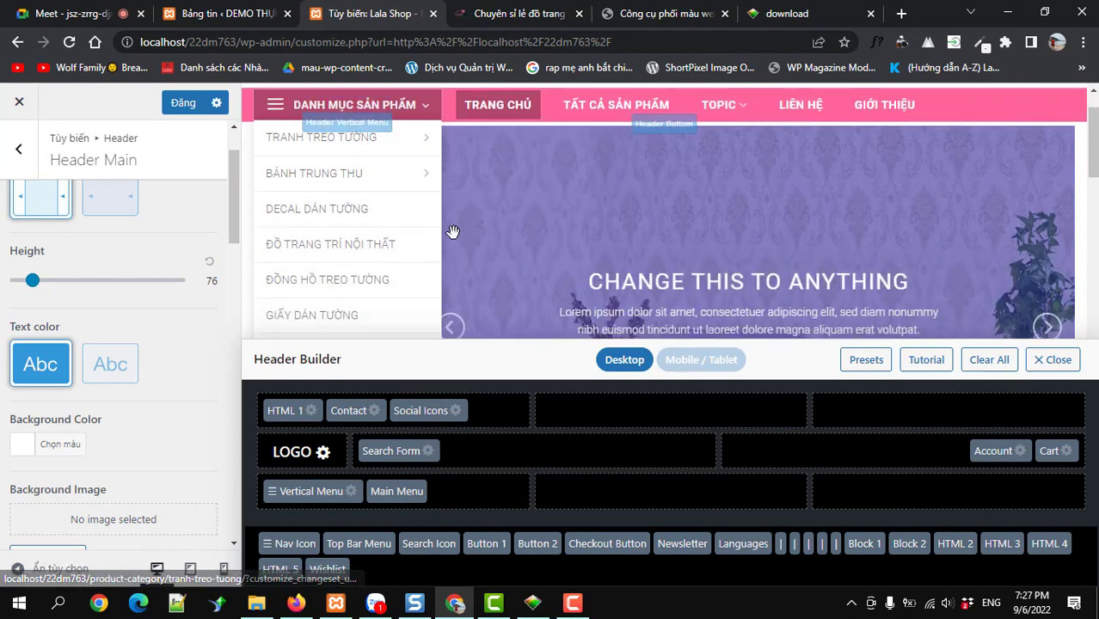
left_click(350, 491)
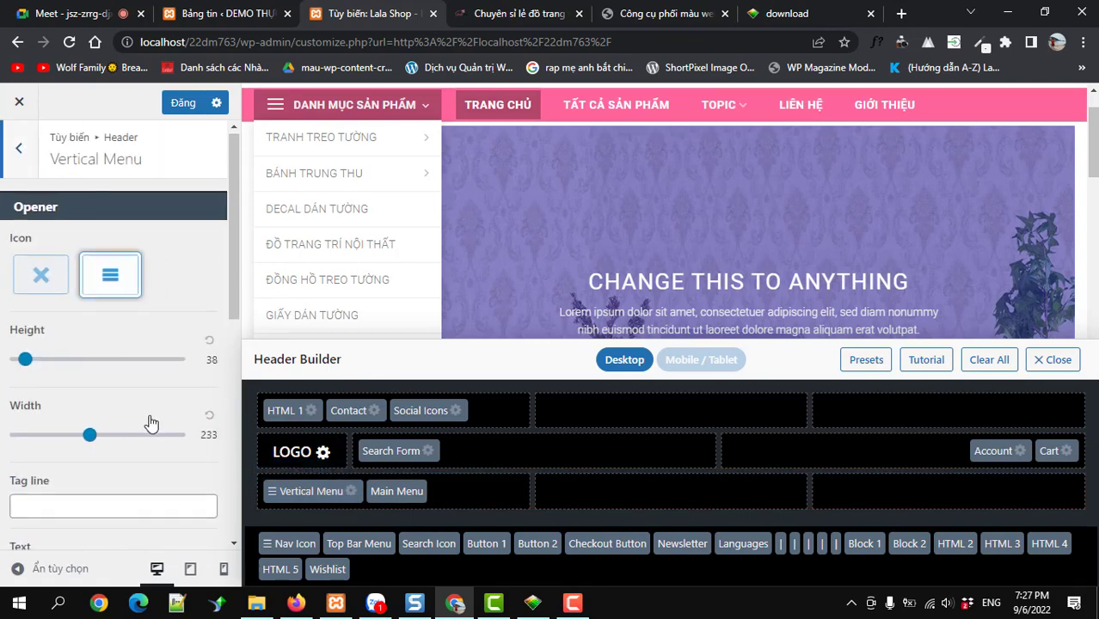
scroll(152, 421, "down", 5)
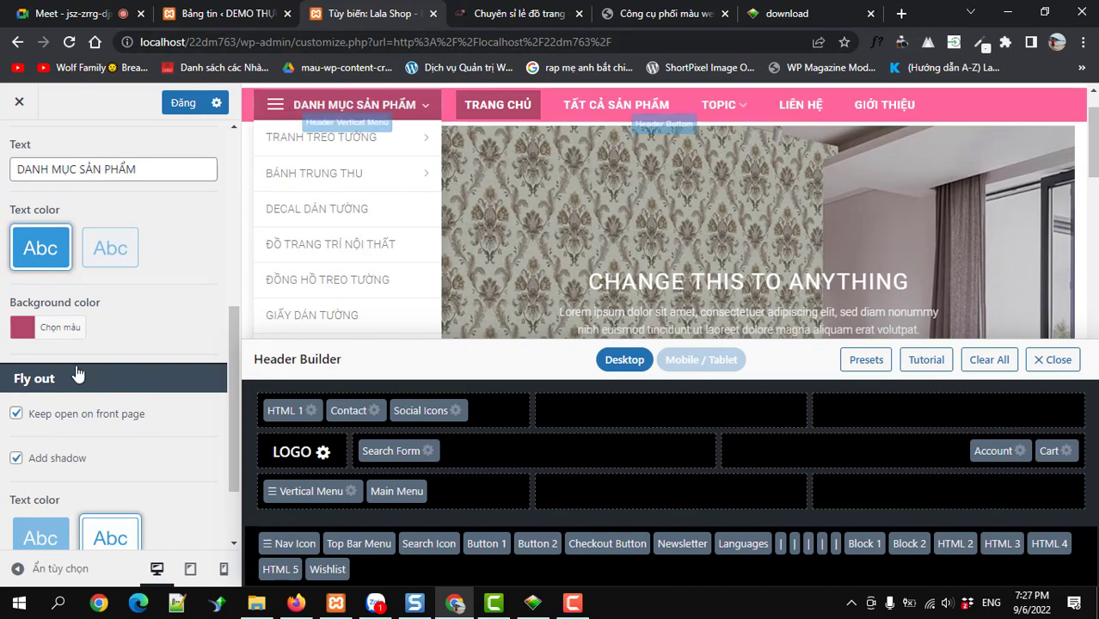
scroll(76, 374, "down", 1)
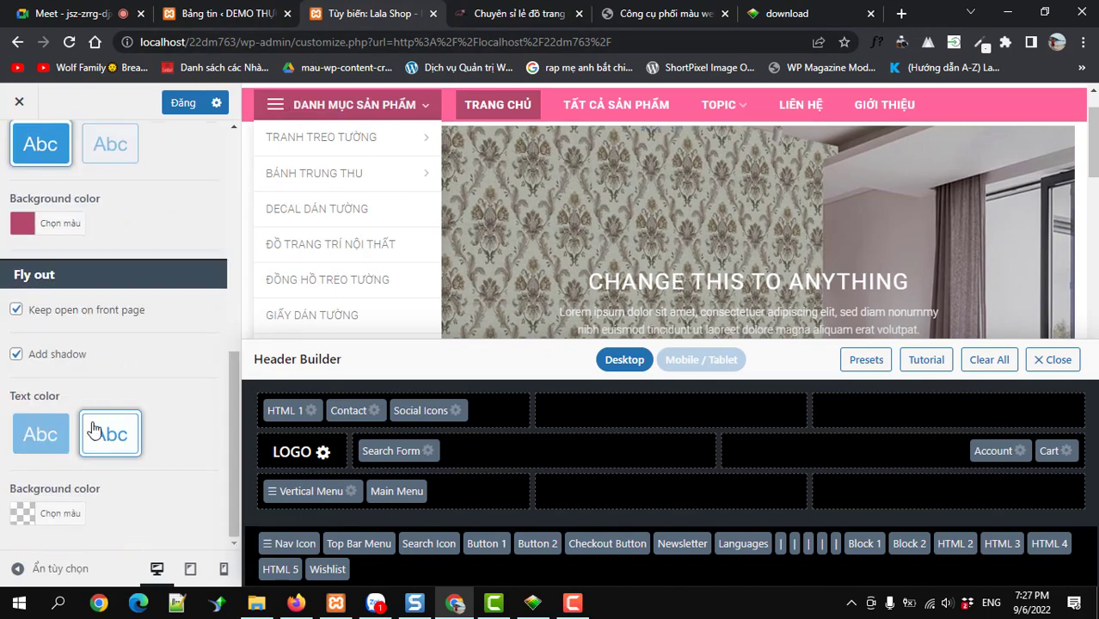
left_click(15, 518)
left_click(107, 515)
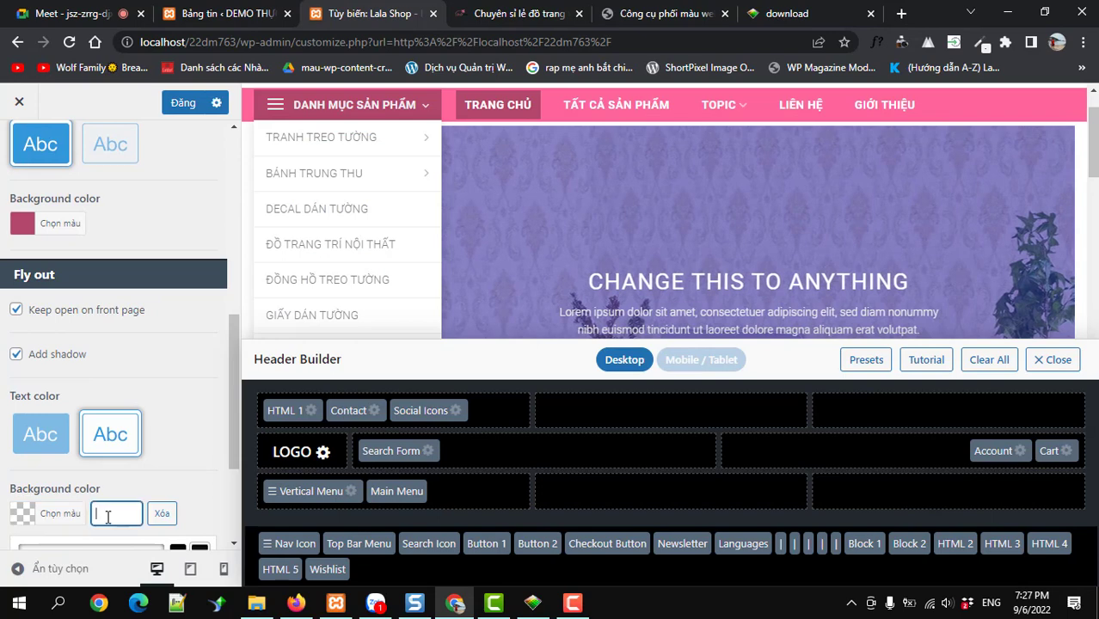
type("#b38f8f")
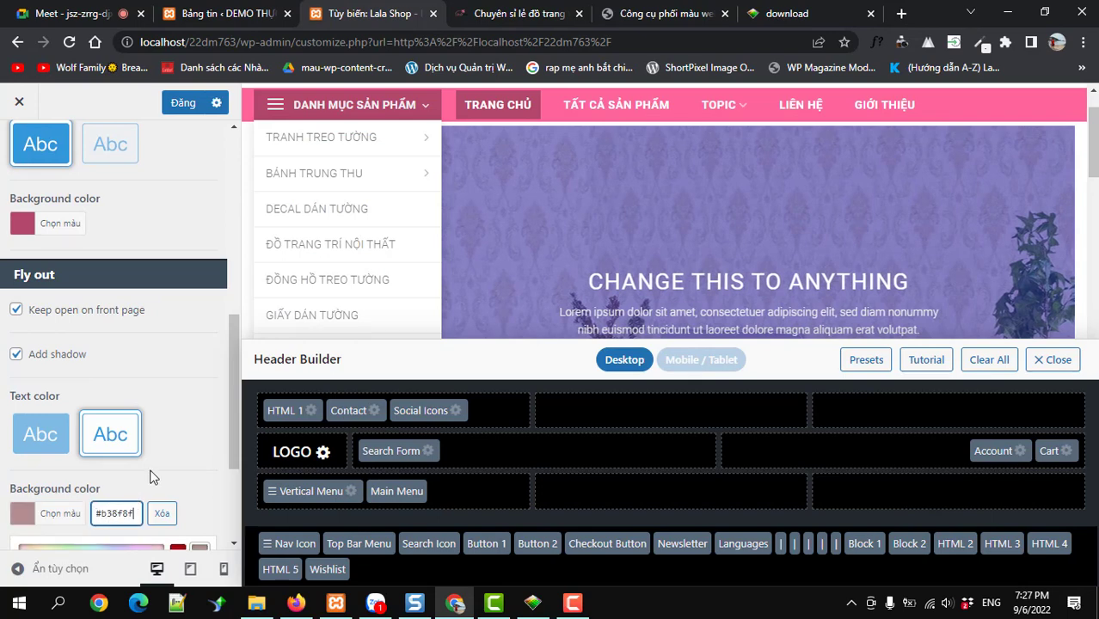
left_click(161, 437)
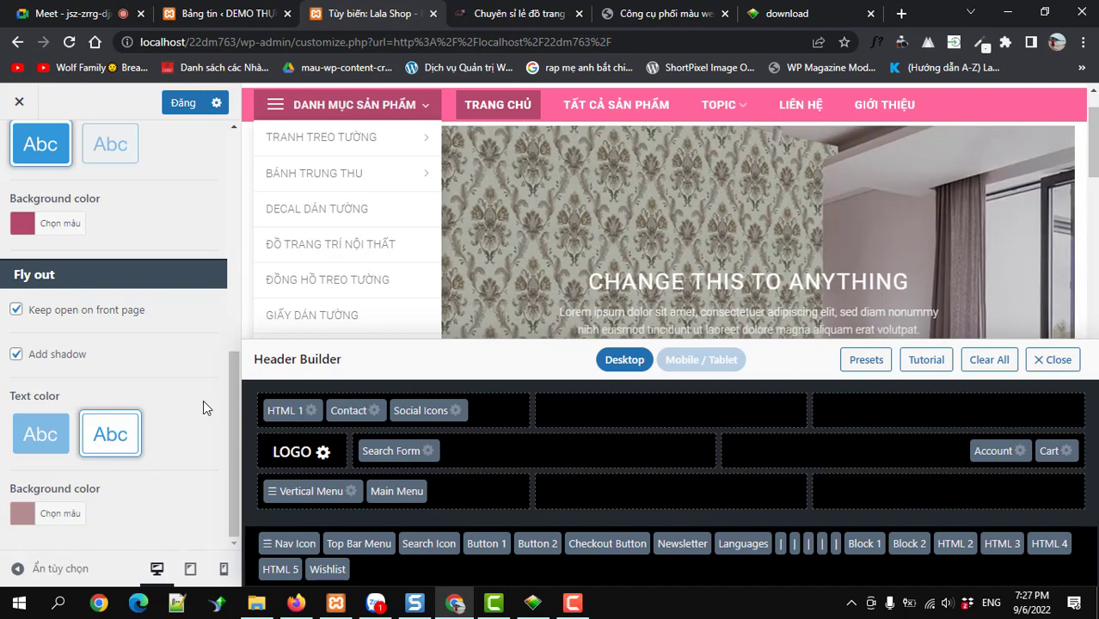
Step: Switch the Vertical Menu fly-out's Text color to the light option
scroll(161, 417, "up", 3)
scroll(161, 417, "down", 3)
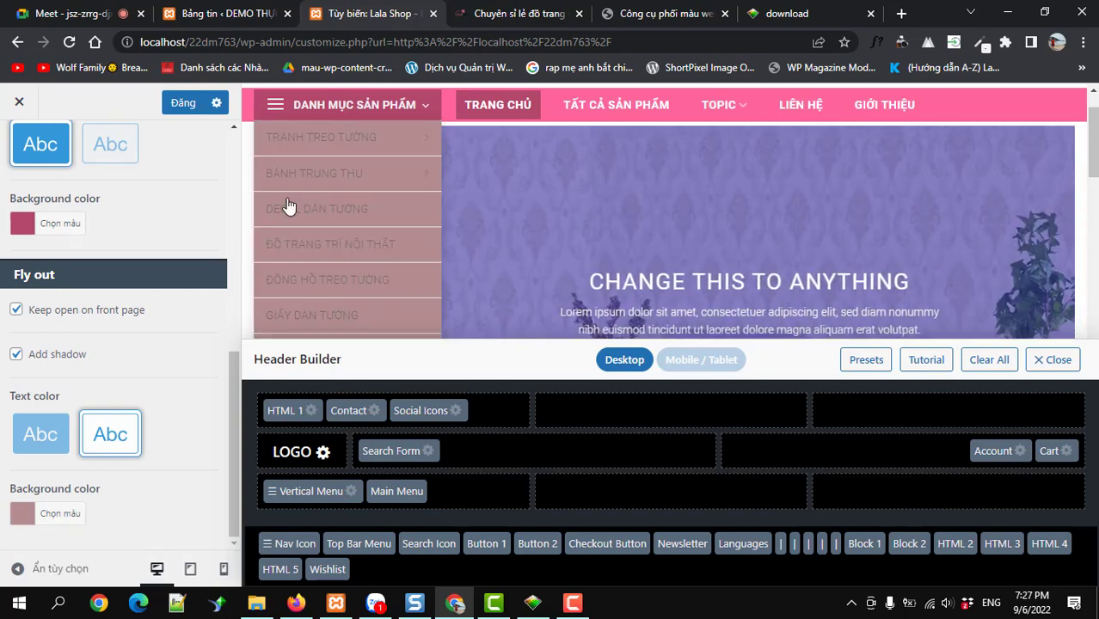
left_click(38, 435)
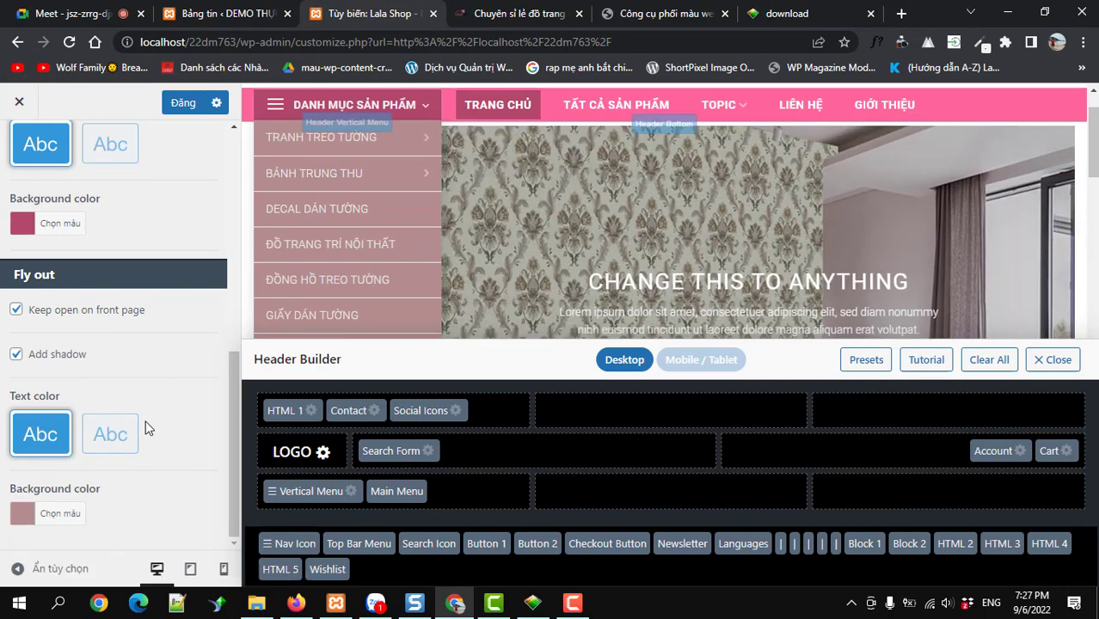
Step: Review the Vertical Menu's opener settings and the Header Bottom row's layout, navigation and color settings
scroll(146, 428, "up", 5)
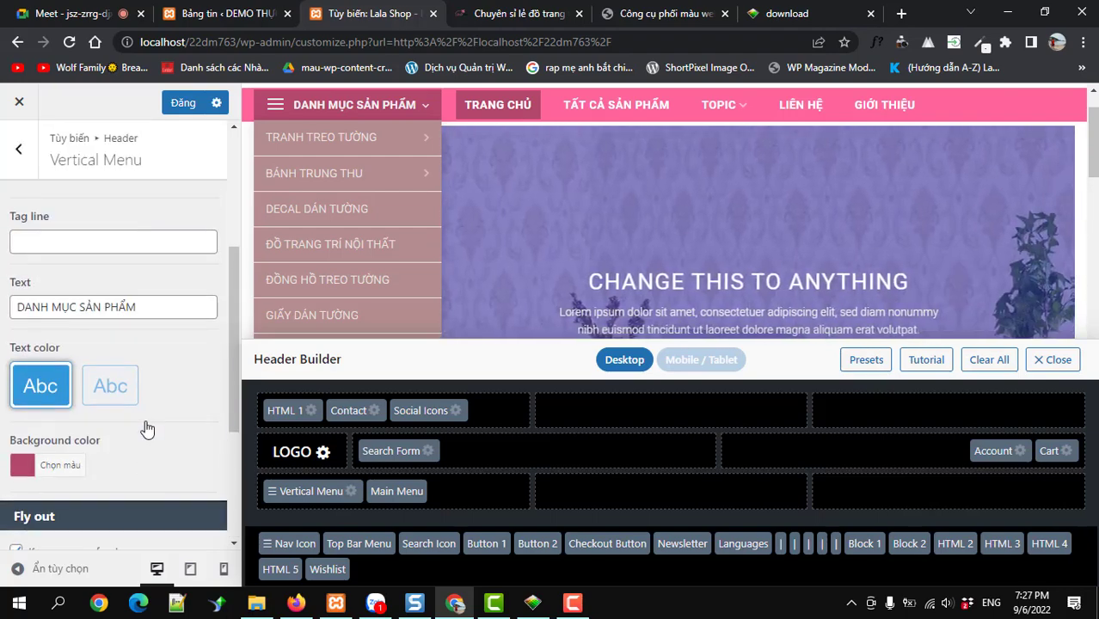
scroll(146, 428, "down", 3)
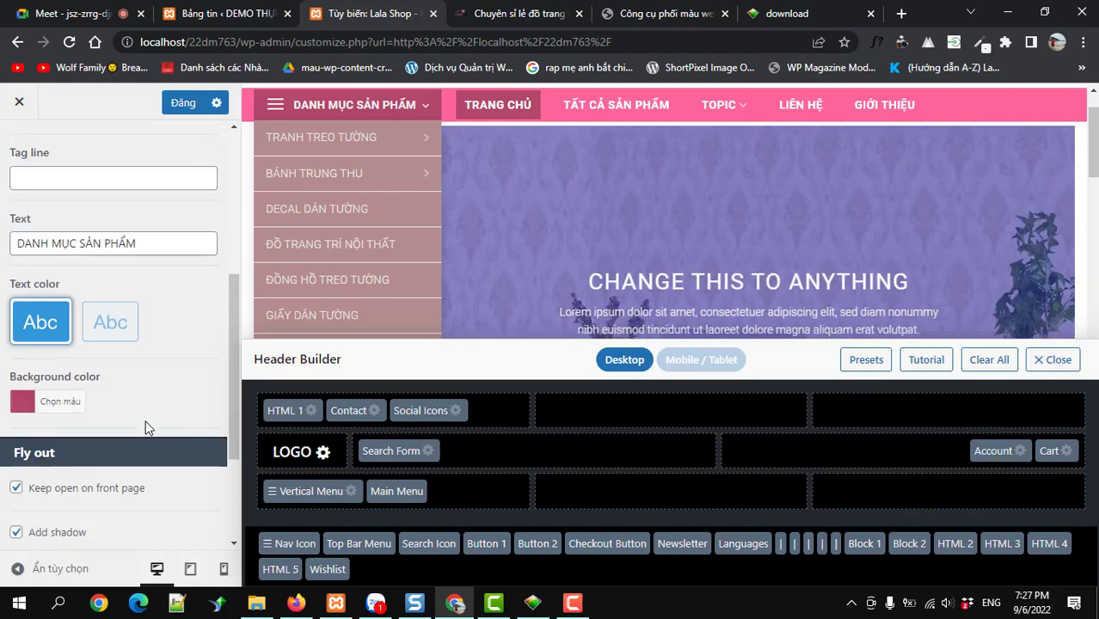
scroll(146, 428, "up", 4)
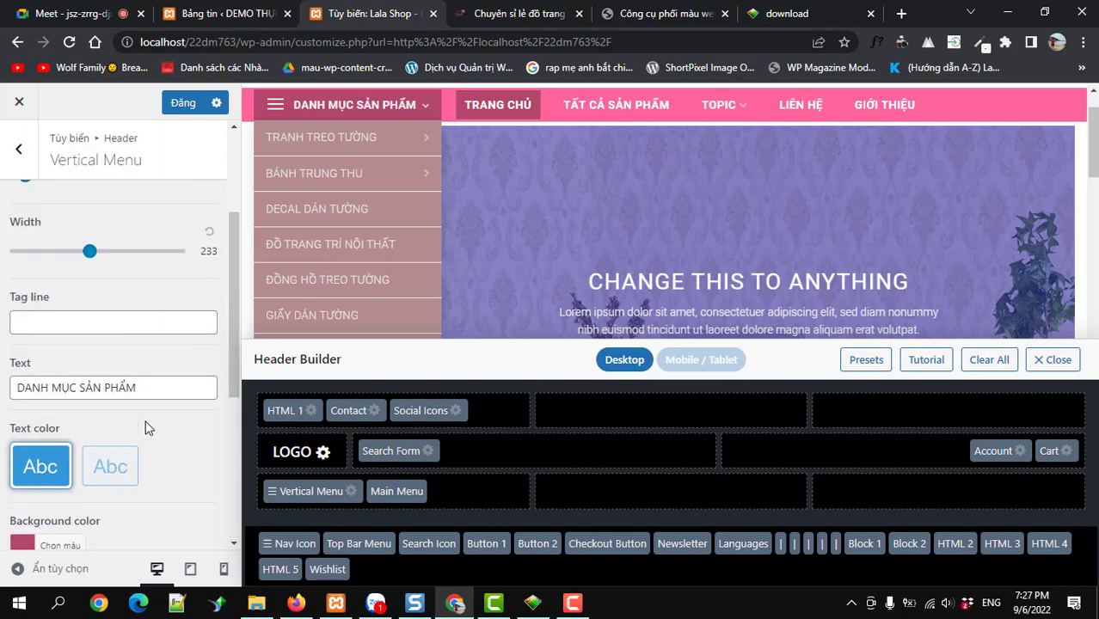
scroll(146, 428, "up", 2)
scroll(147, 428, "down", 3)
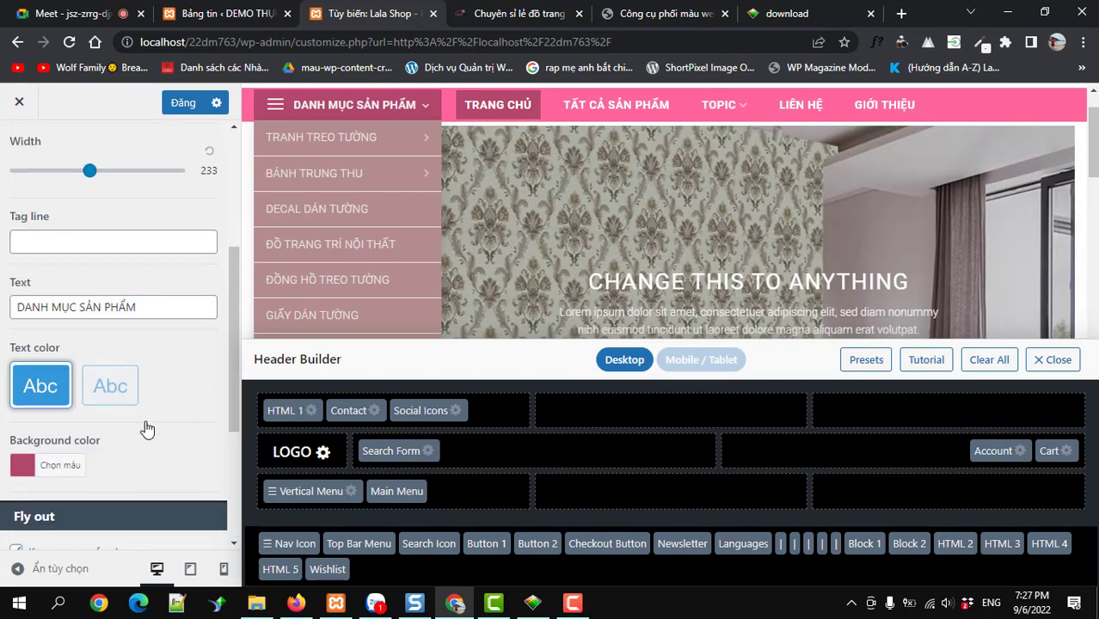
scroll(147, 428, "down", 2)
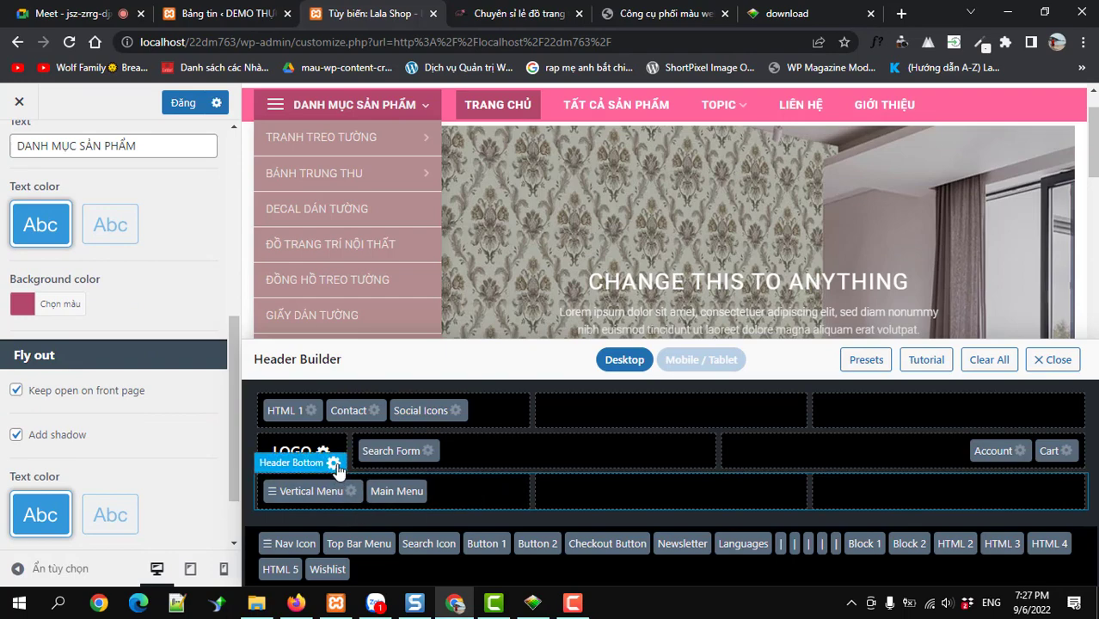
left_click(335, 469)
scroll(183, 426, "down", 3)
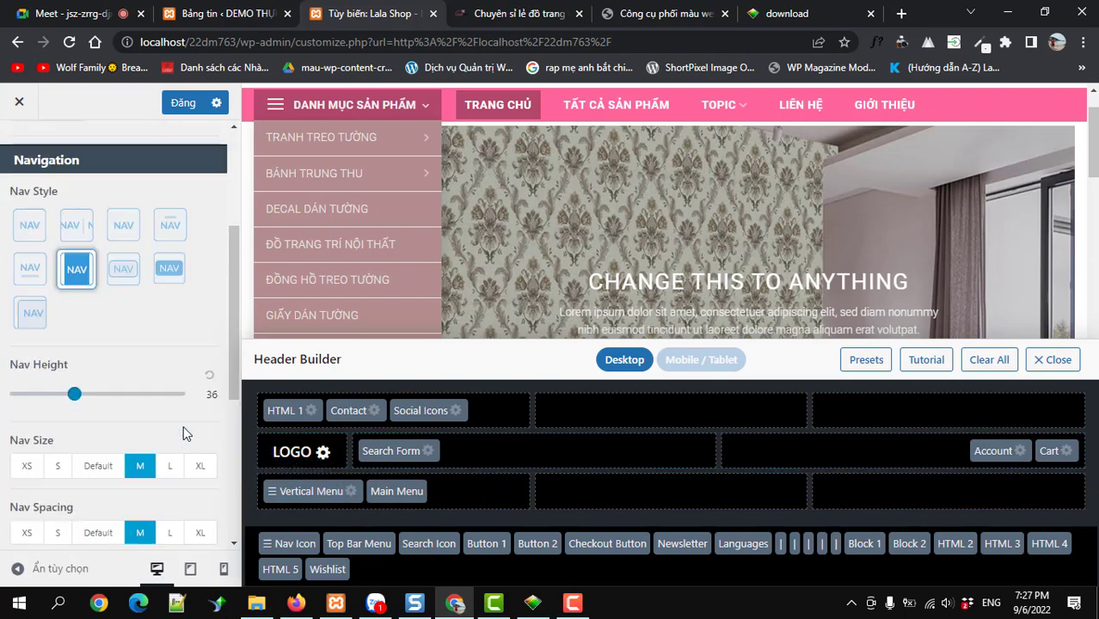
scroll(183, 430, "down", 2)
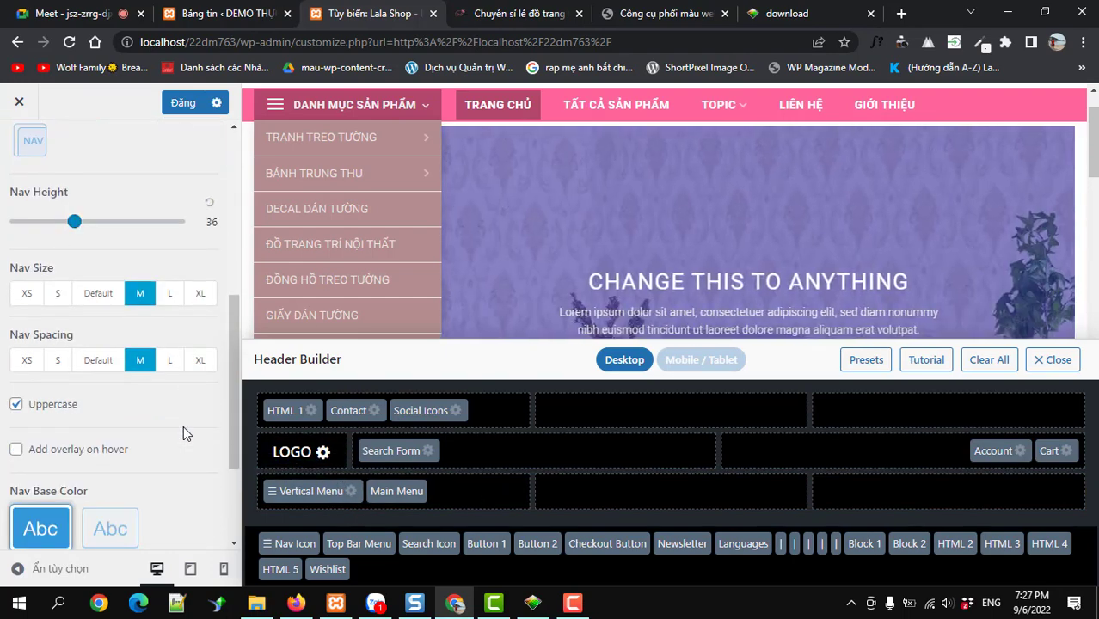
scroll(184, 426, "down", 2)
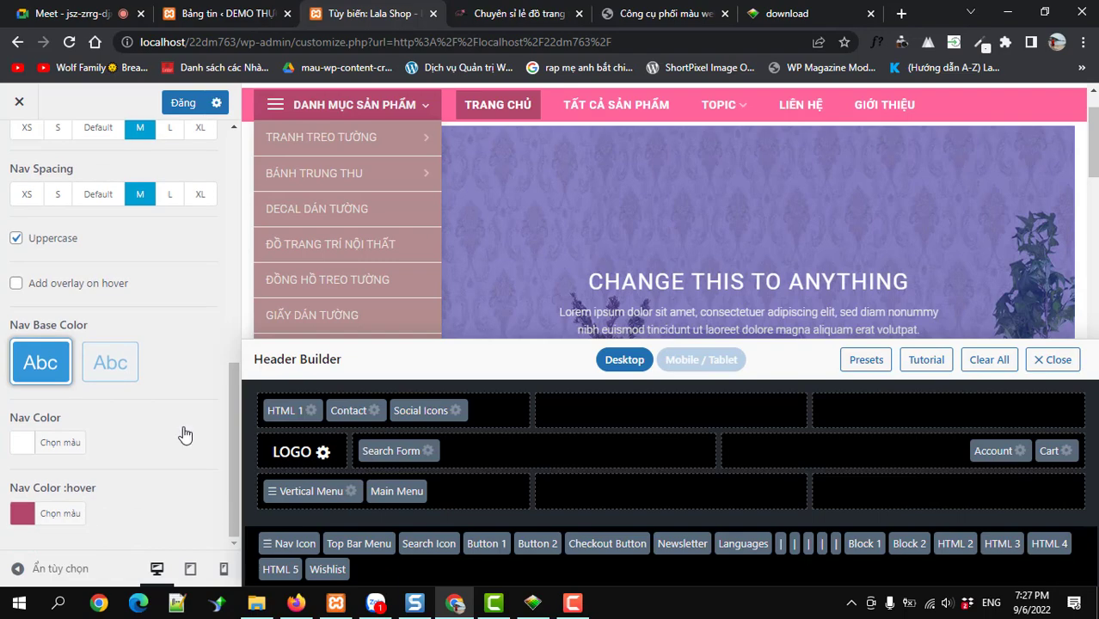
scroll(183, 425, "up", 6)
scroll(183, 430, "up", 1)
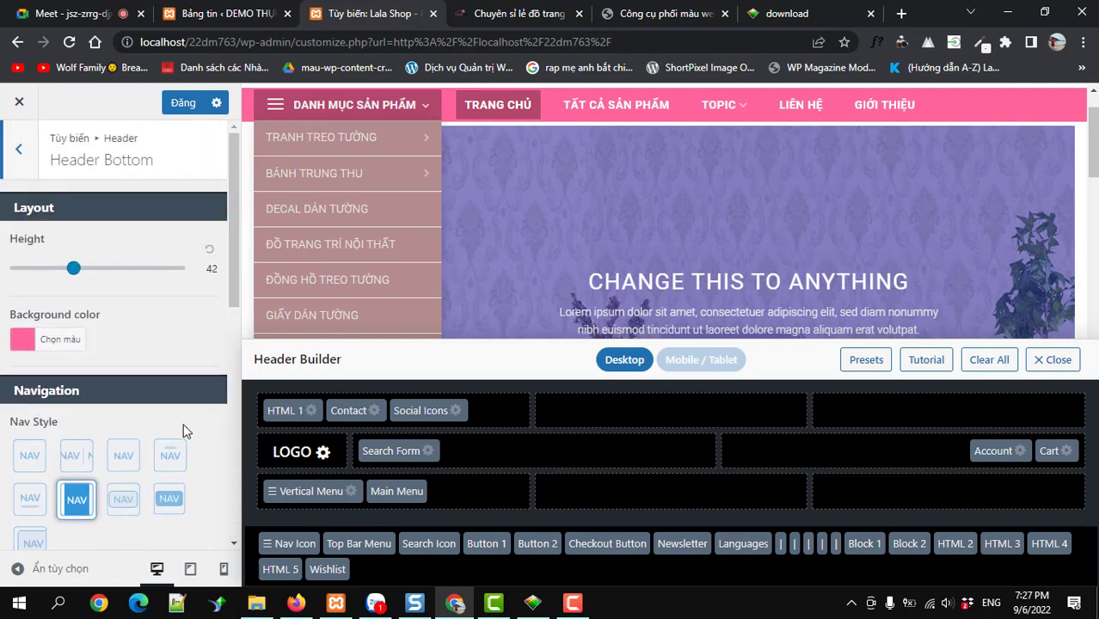
Step: Return to the Vertical Menu element's settings and clear its fly-out Background color
left_click(30, 160)
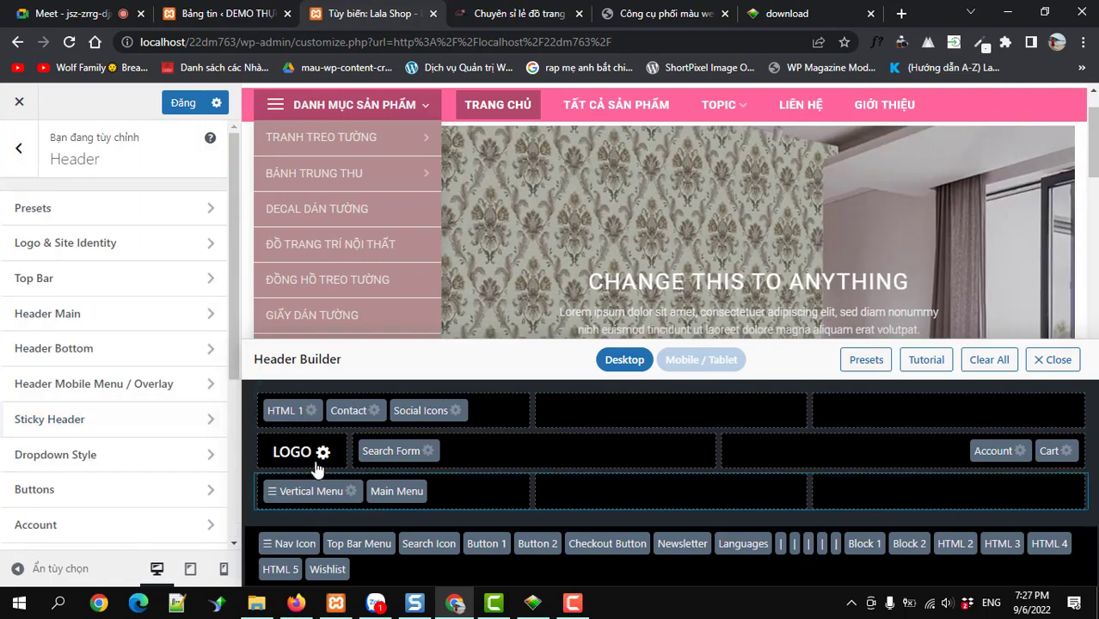
left_click(351, 492)
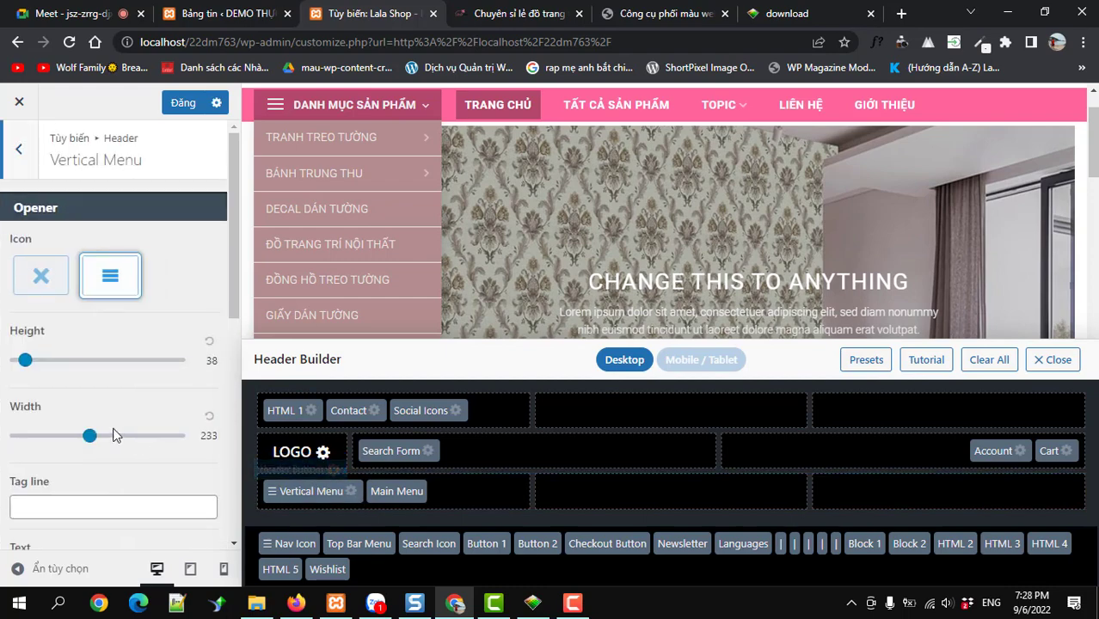
scroll(115, 435, "down", 6)
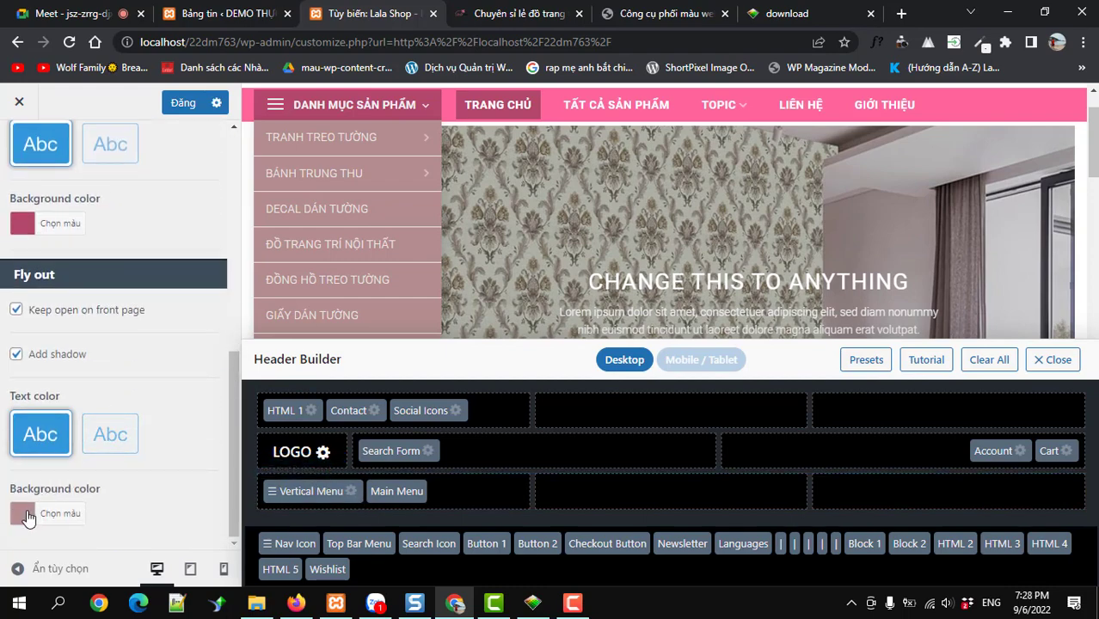
left_click(26, 515)
scroll(129, 491, "down", 1)
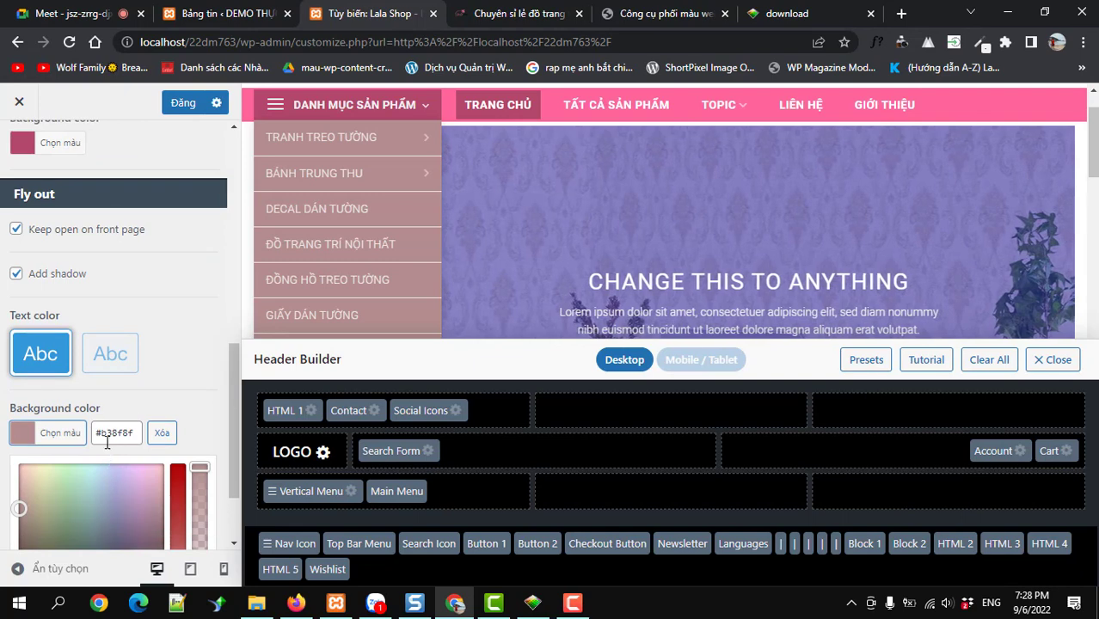
left_click(161, 433)
left_click(165, 371)
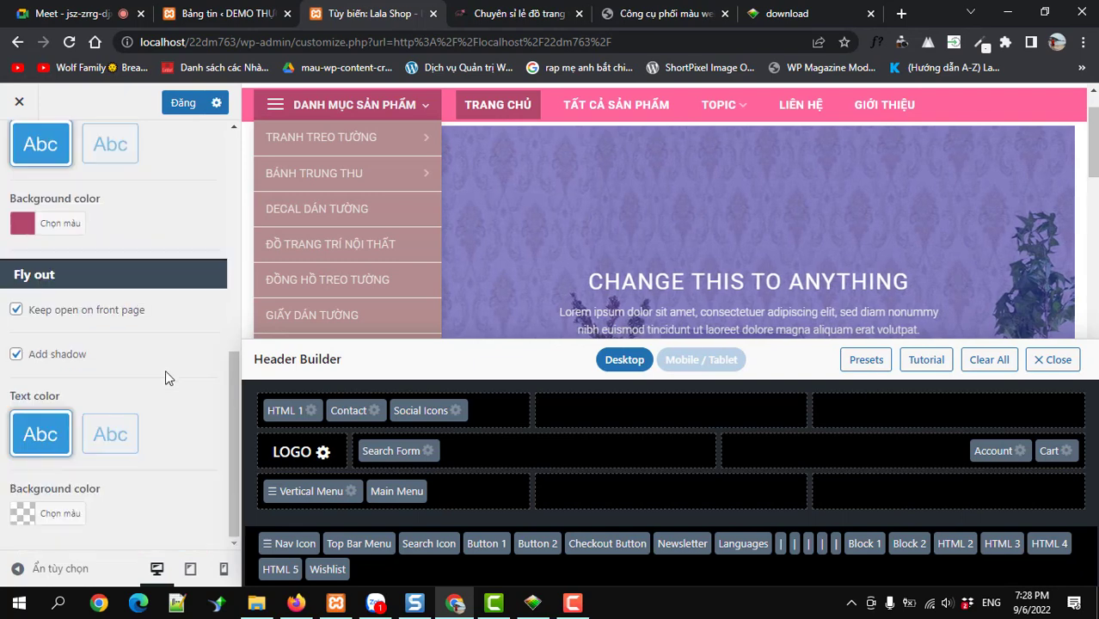
Step: Check the header in the page preview and publish the customizer changes
scroll(165, 370, "up", 4)
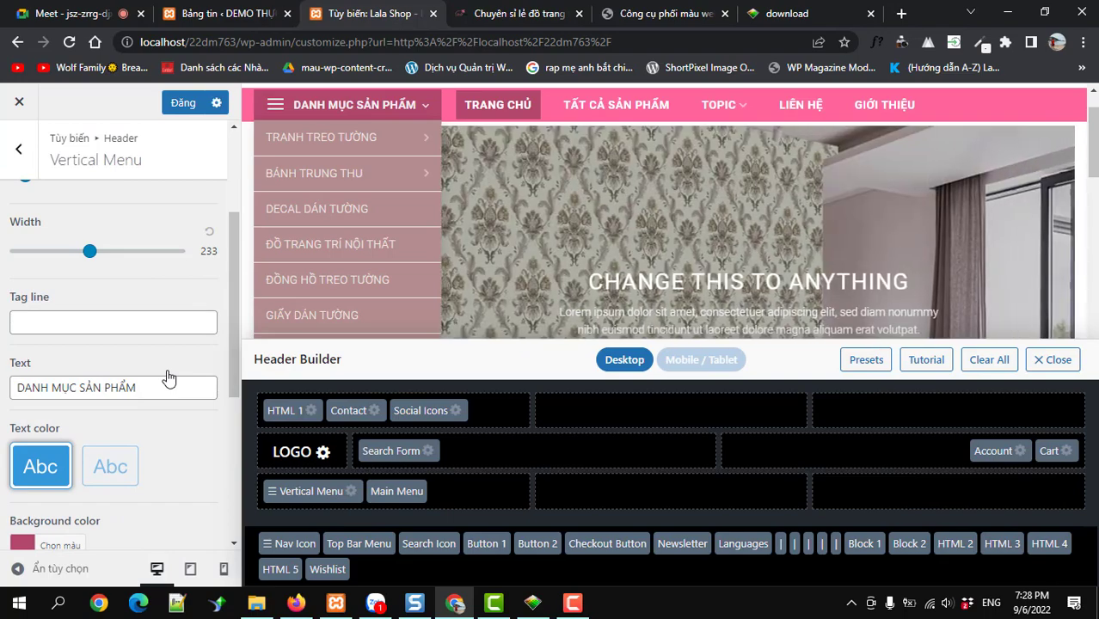
scroll(169, 378, "up", 2)
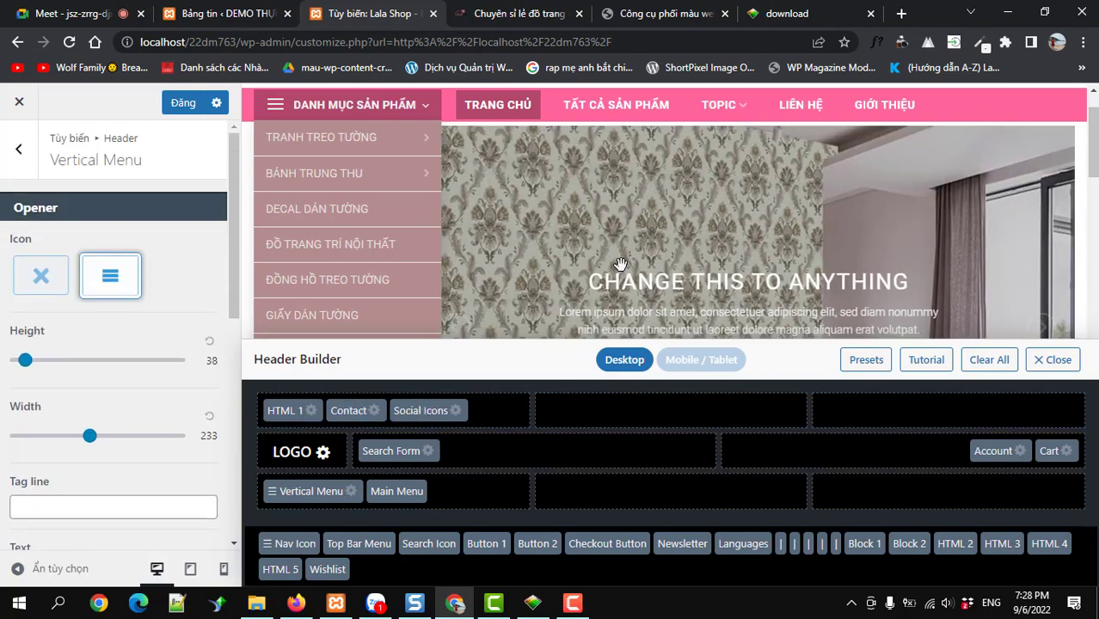
scroll(818, 191, "up", 1)
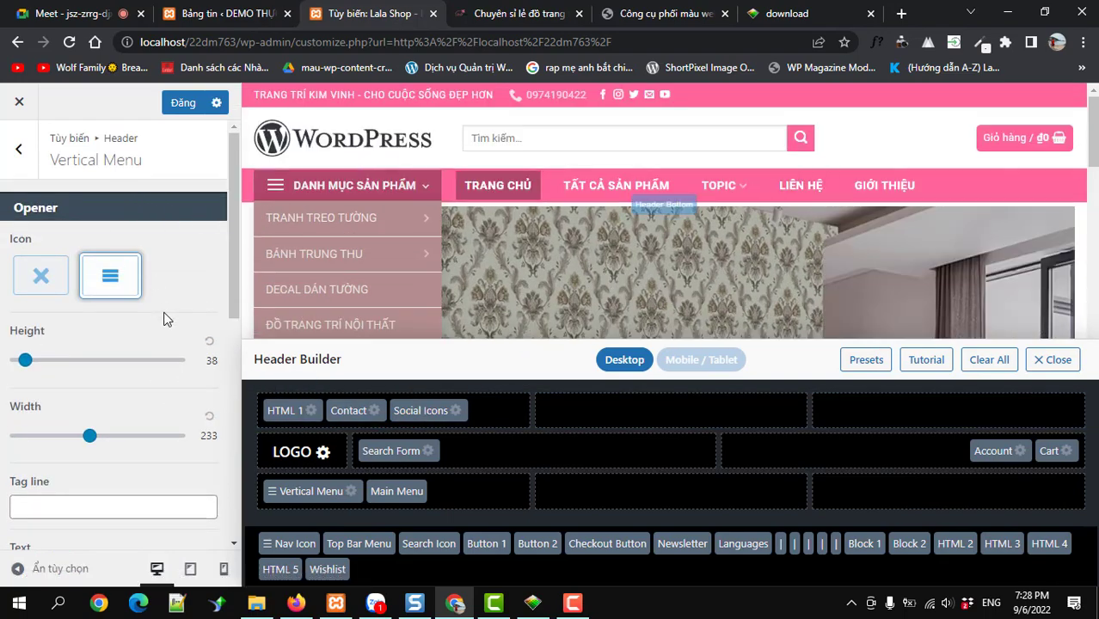
left_click(175, 110)
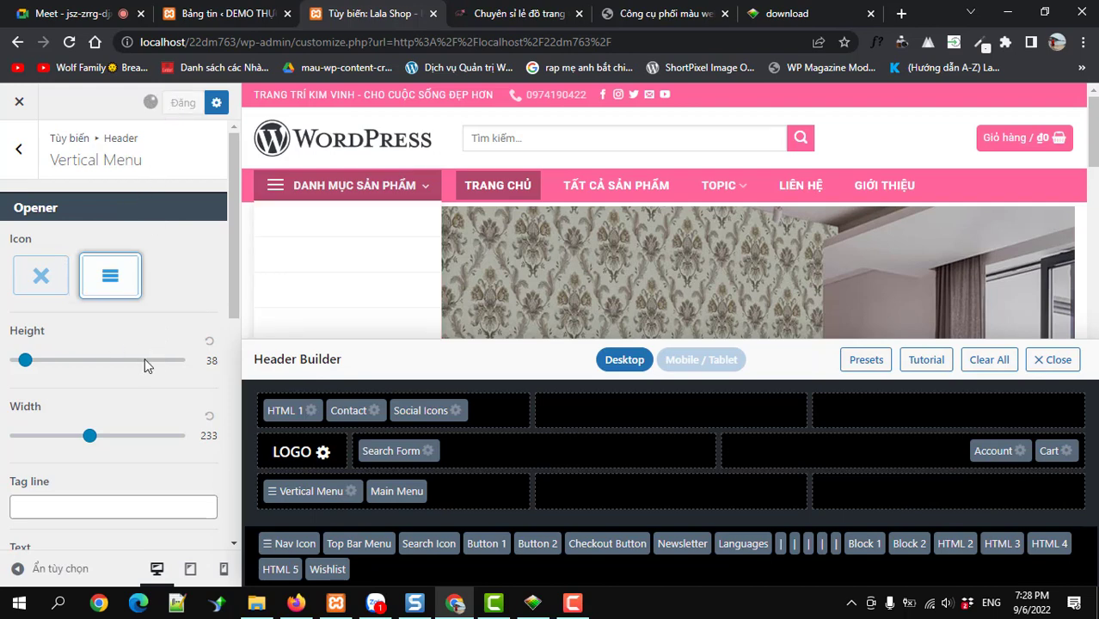
Step: Switch the Vertical Menu fly-out's Text color to the dark option and publish the change
scroll(145, 358, "down", 10)
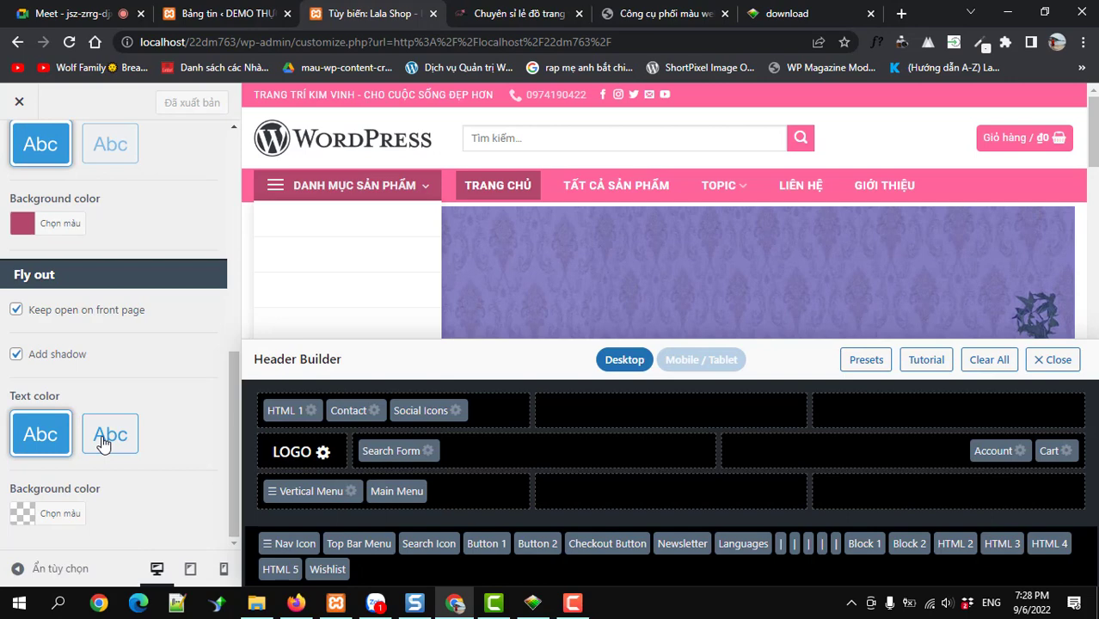
left_click(105, 444)
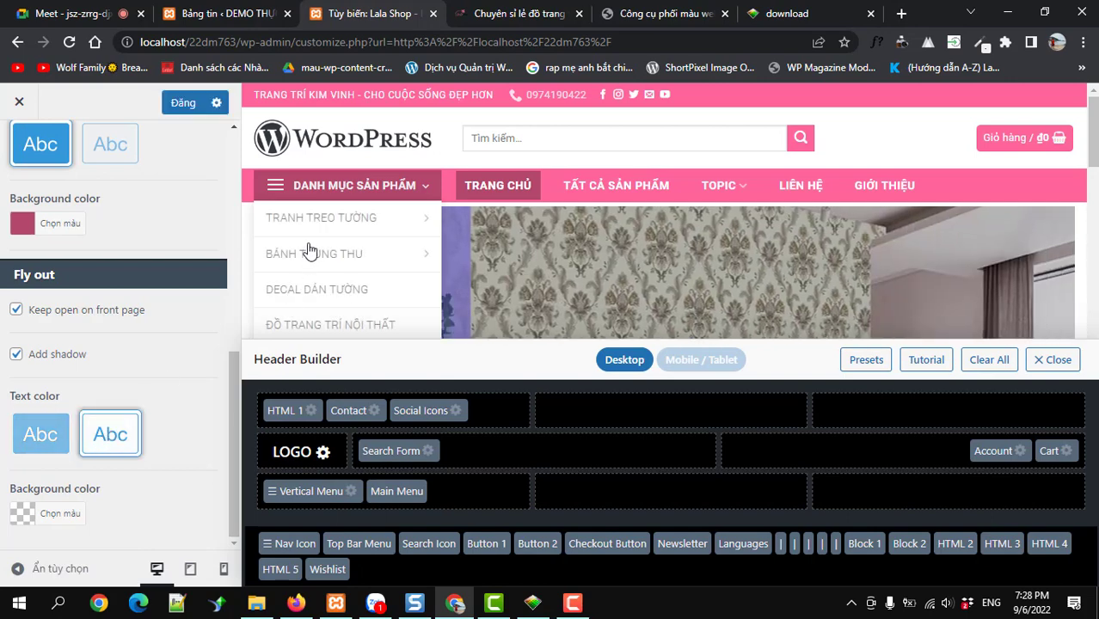
left_click(183, 102)
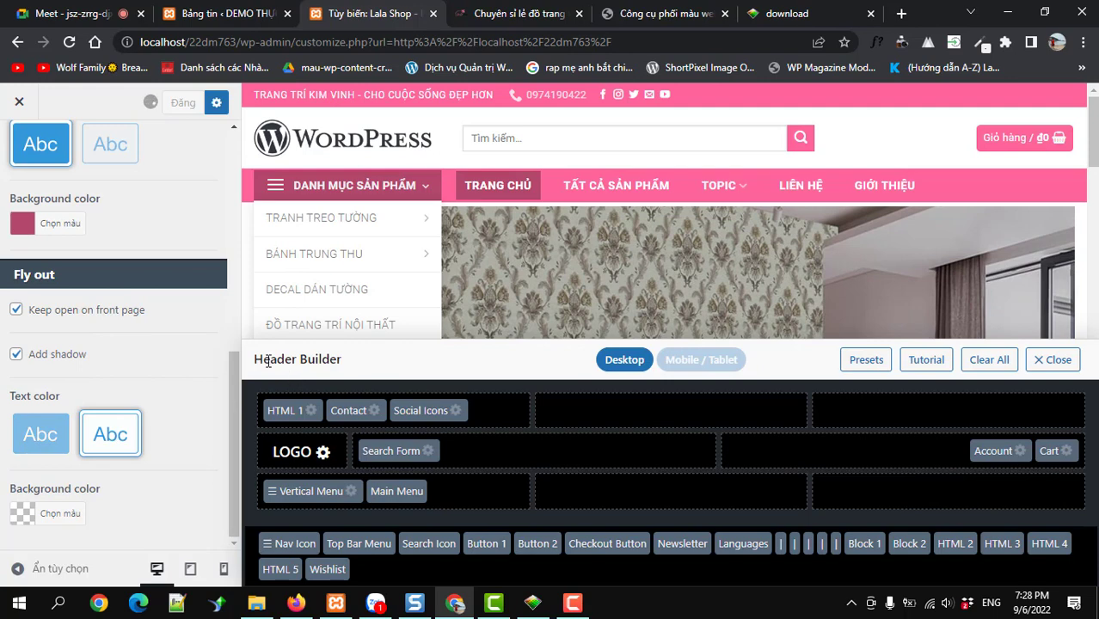
scroll(160, 395, "up", 3)
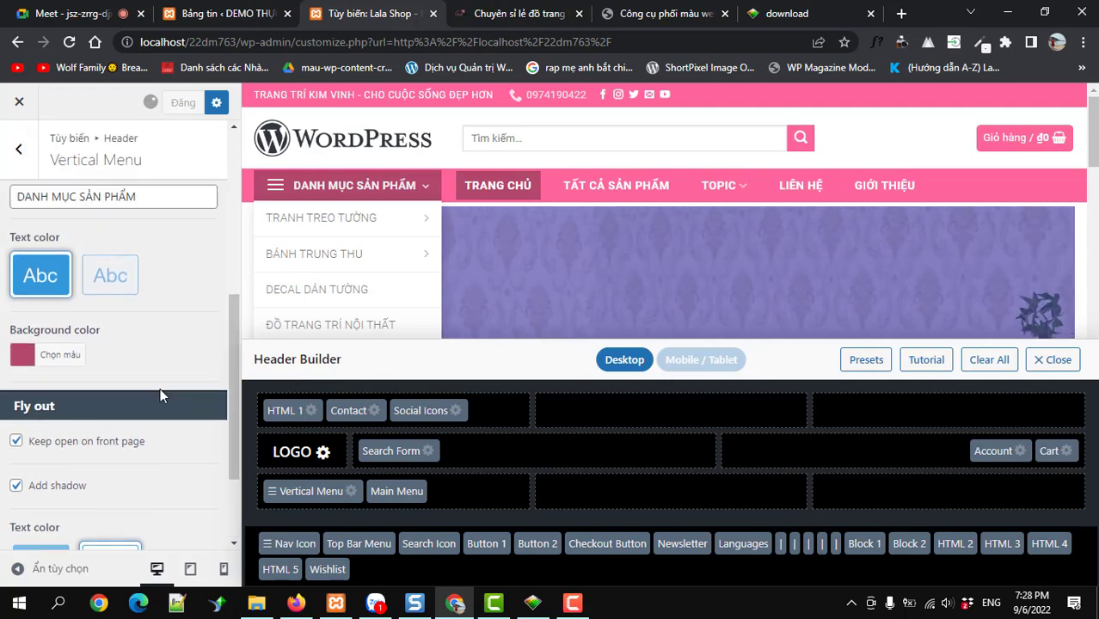
scroll(160, 396, "up", 2)
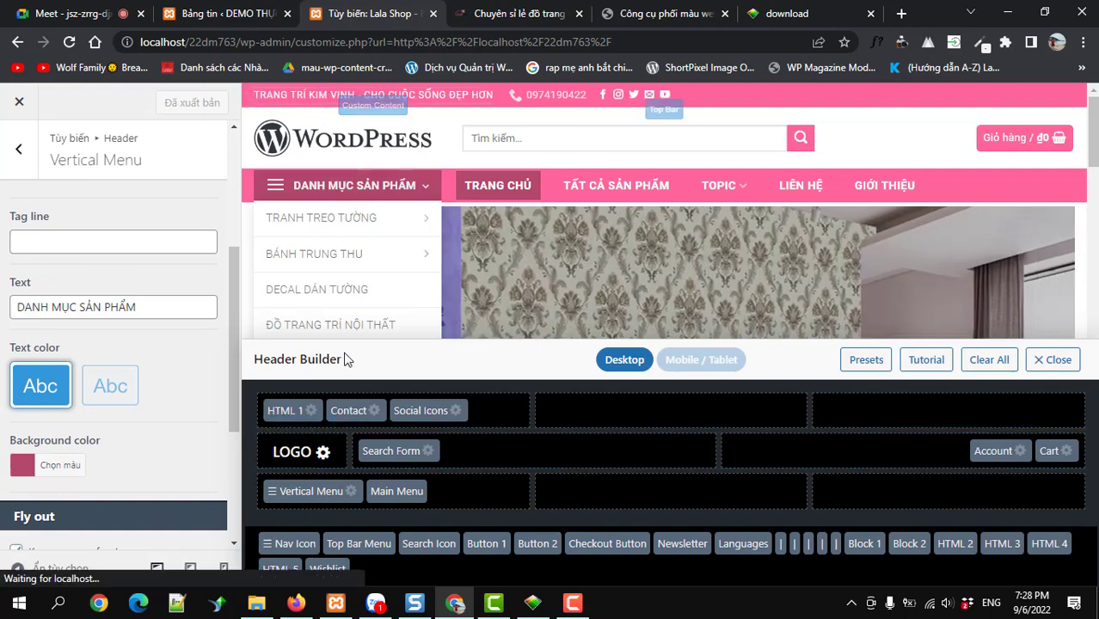
Step: Inspect the slogan text in the top bar's HTML 1 element and open the Contact element's settings
left_click(312, 412)
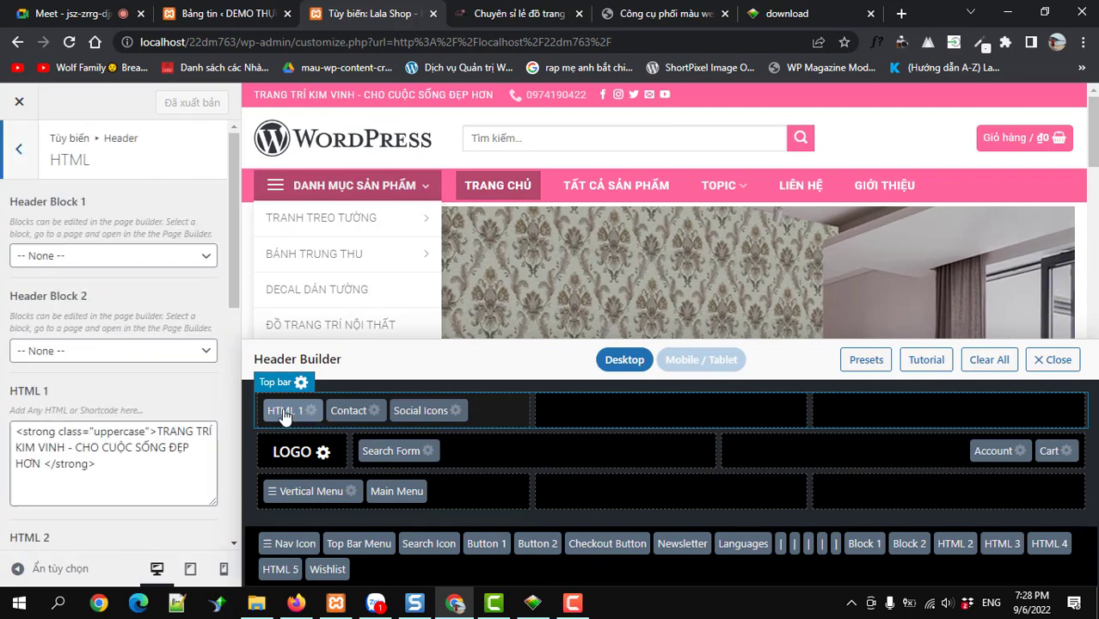
left_click_drag(158, 432, 37, 467)
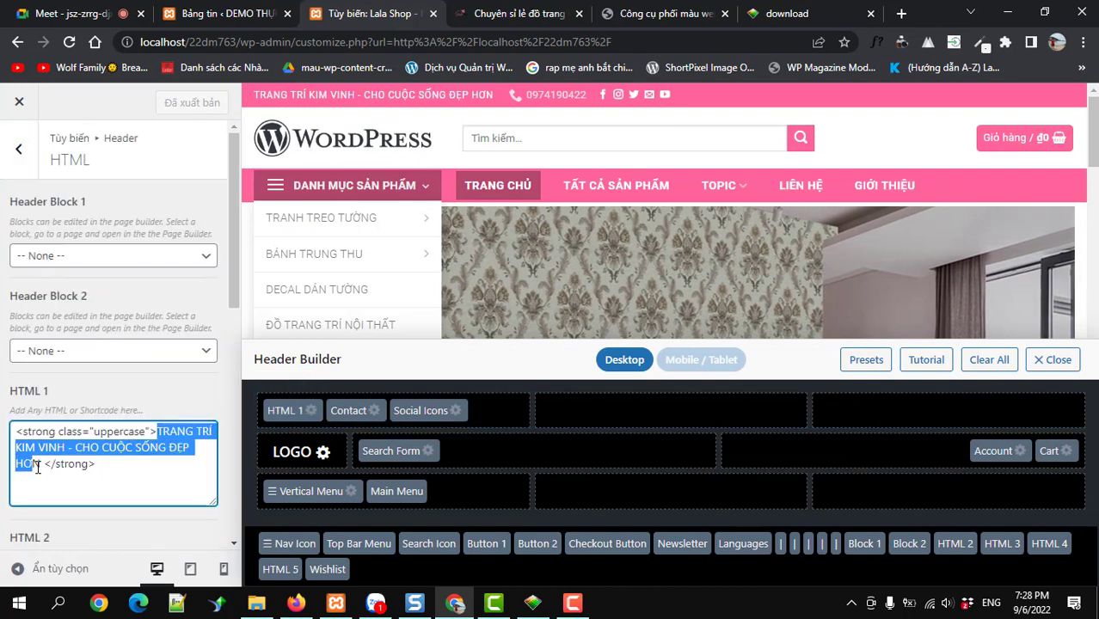
left_click(373, 411)
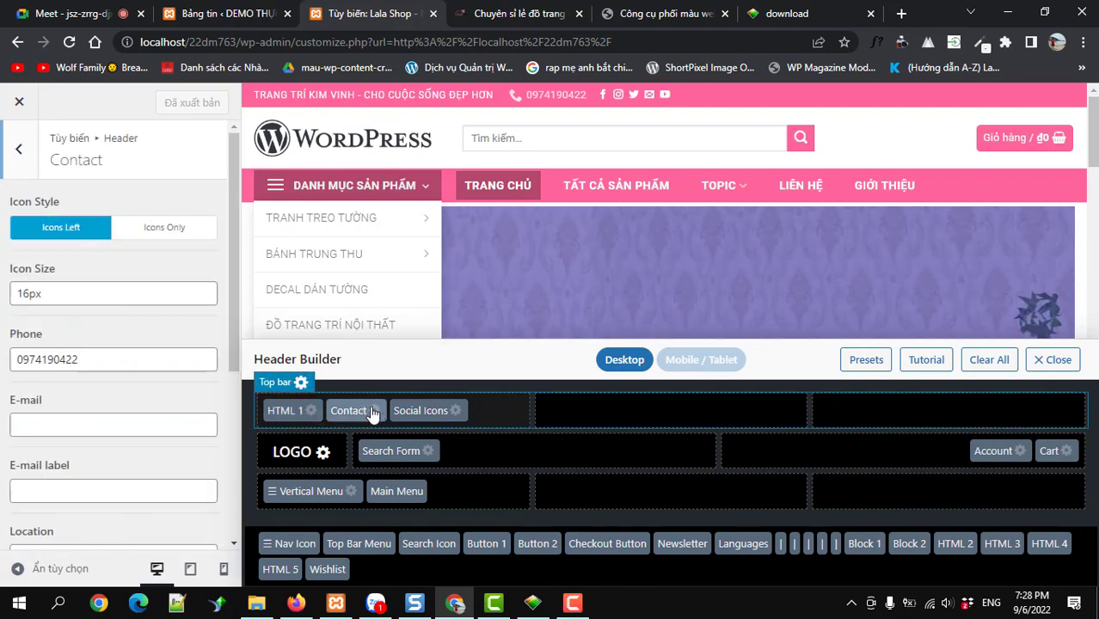
Step: Open the Social Icons element's settings and check its Facebook and Twitter link fields
left_click(455, 411)
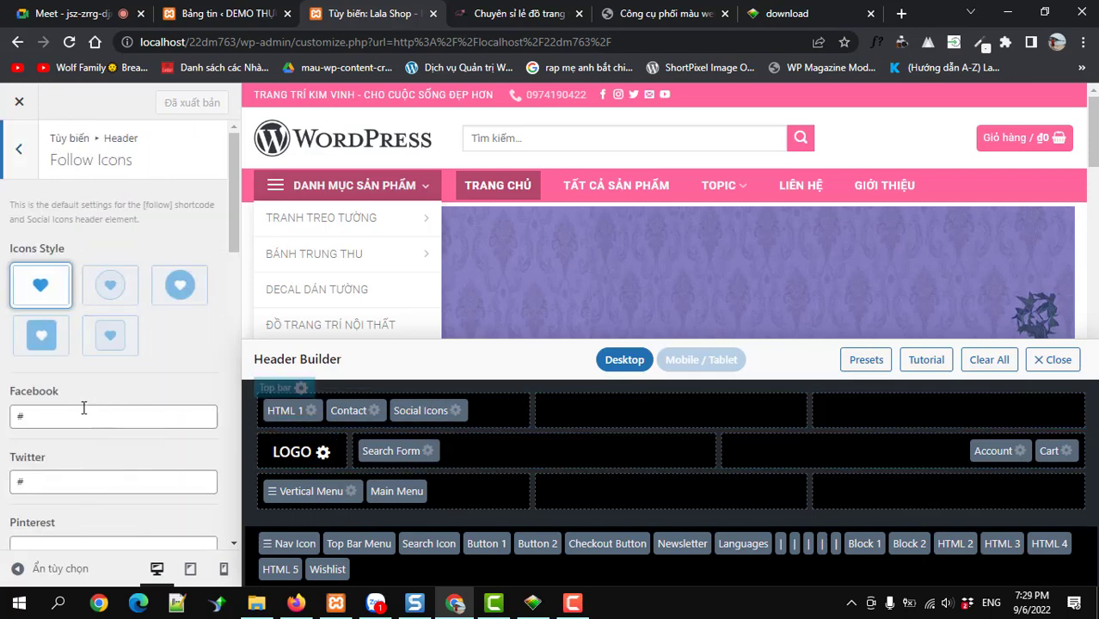
double_click(7, 418)
key("Tab")
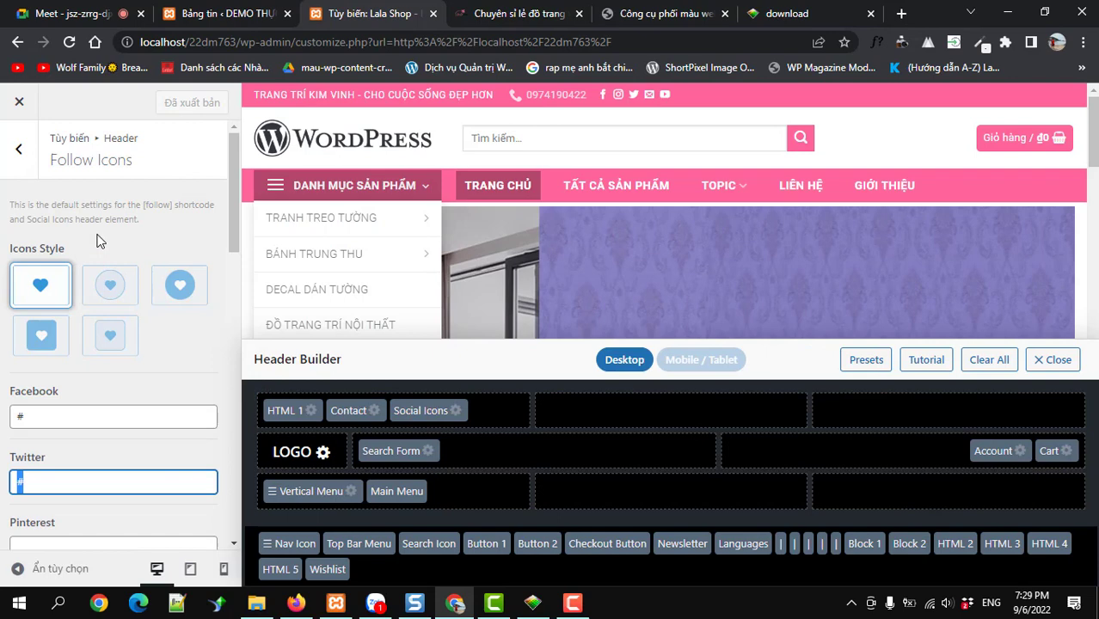
Step: Leave the Header settings and open the Typography section under Style to review the headline and base fonts
left_click(23, 153)
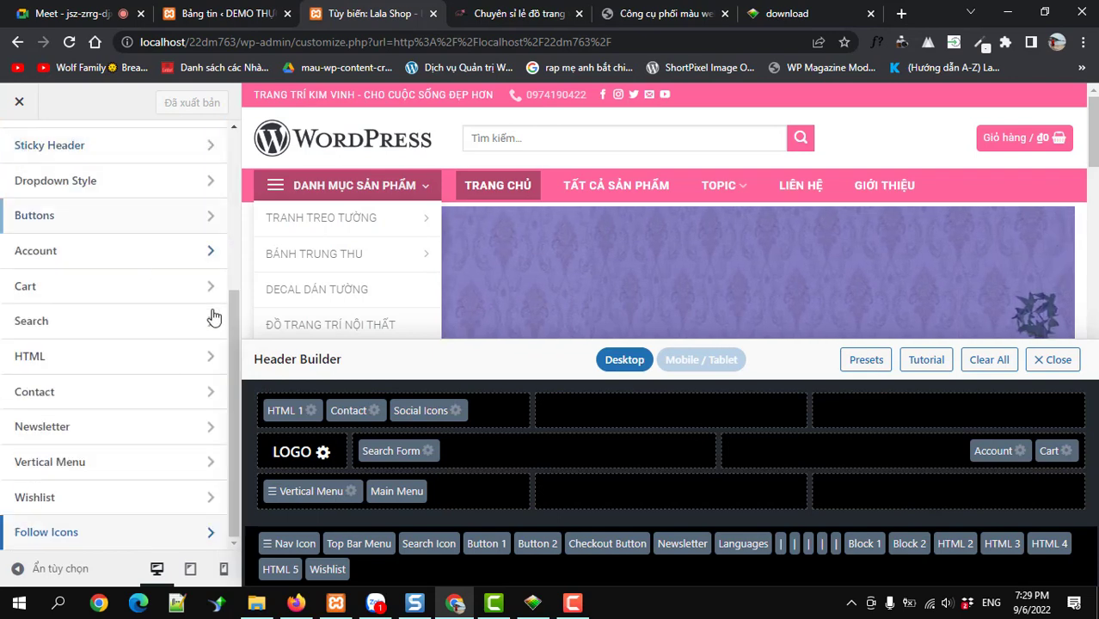
scroll(193, 329, "up", 4)
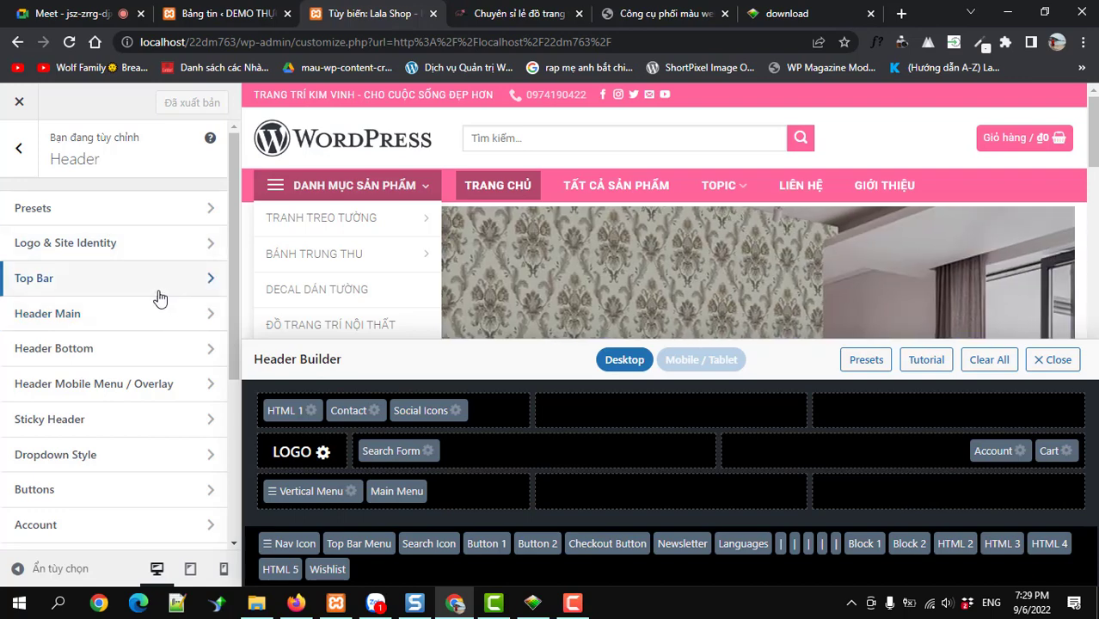
left_click(18, 148)
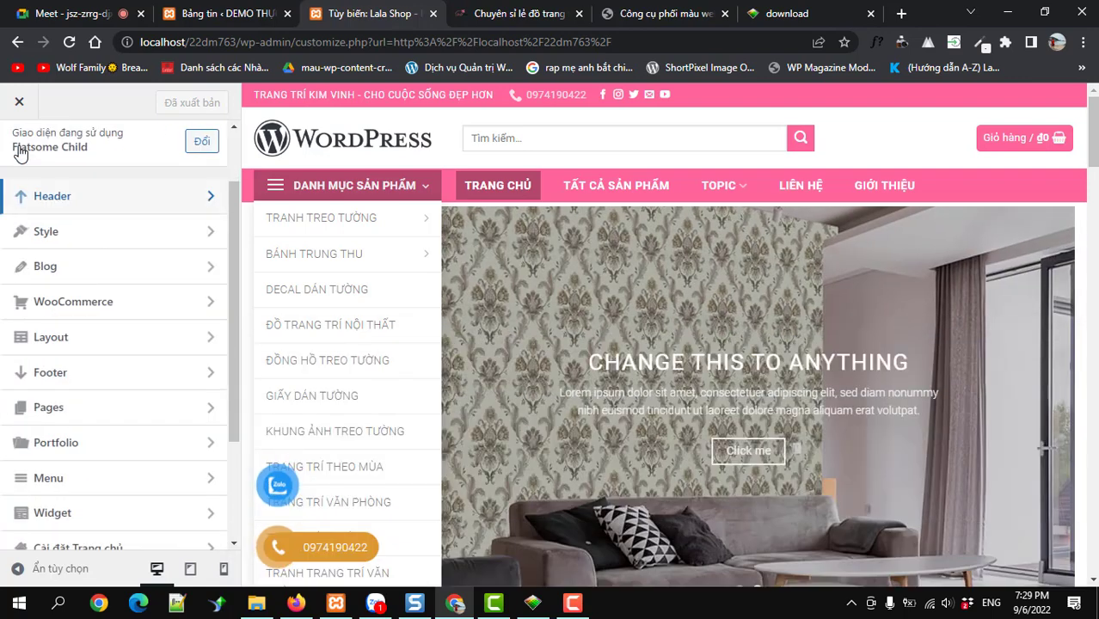
left_click(72, 230)
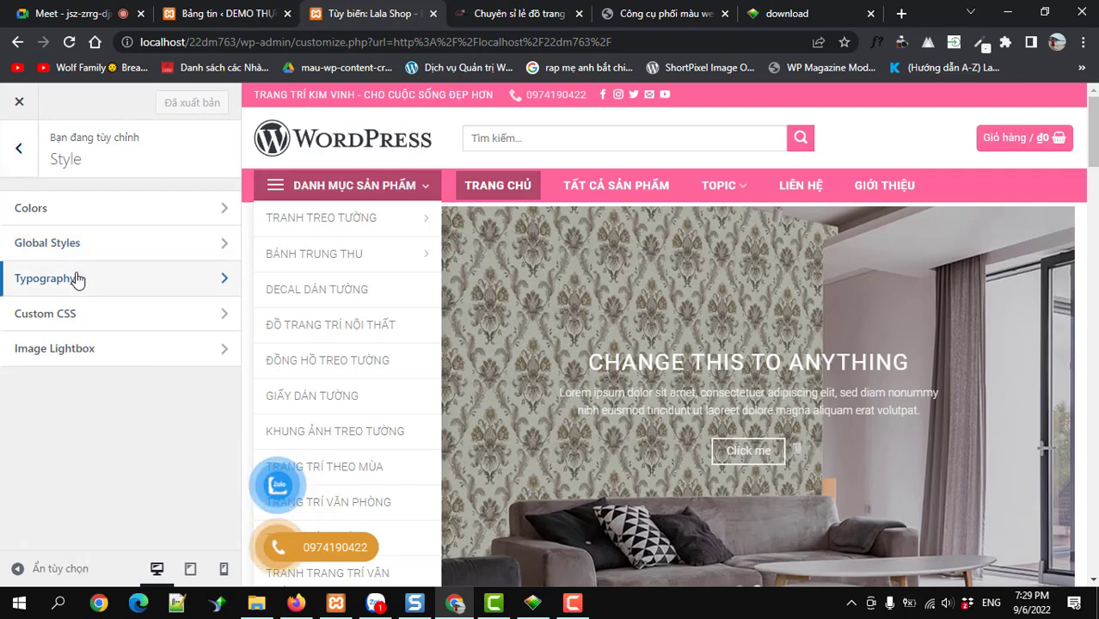
left_click(76, 279)
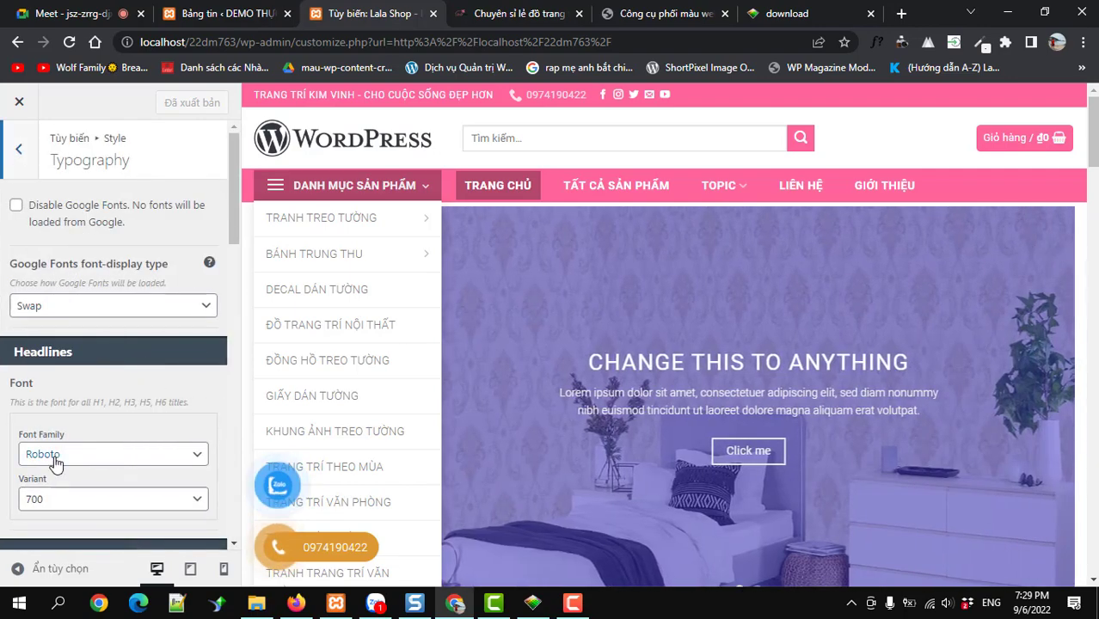
scroll(54, 462, "down", 3)
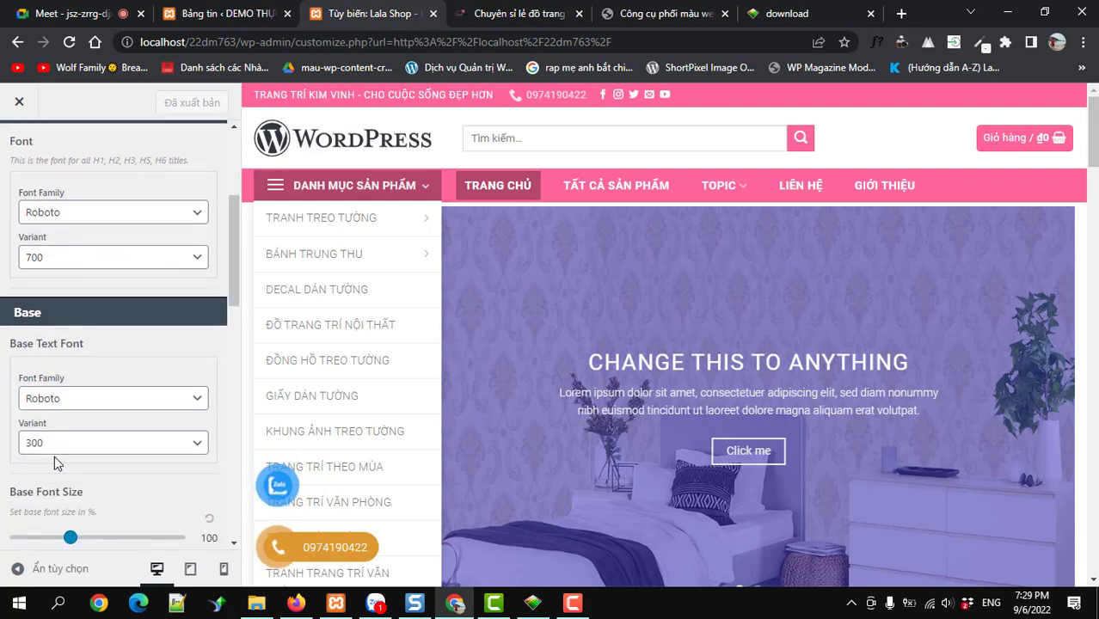
Step: Search Google for "google font roboto" in a new browser tab and open the Variable fonts page on Google Fonts
key("ctrl+t")
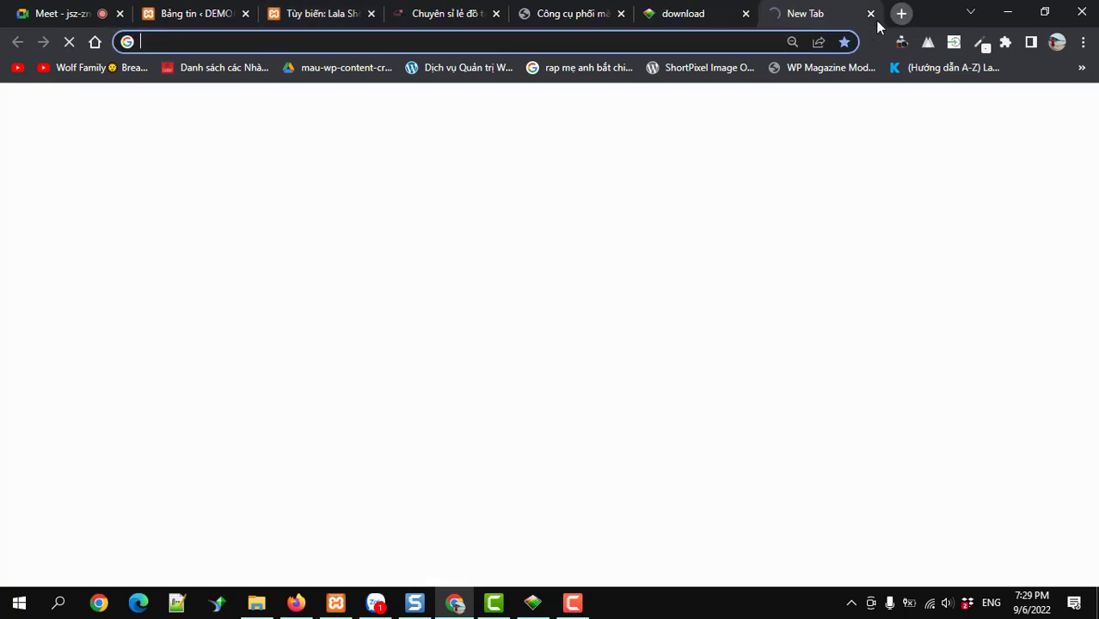
type("google")
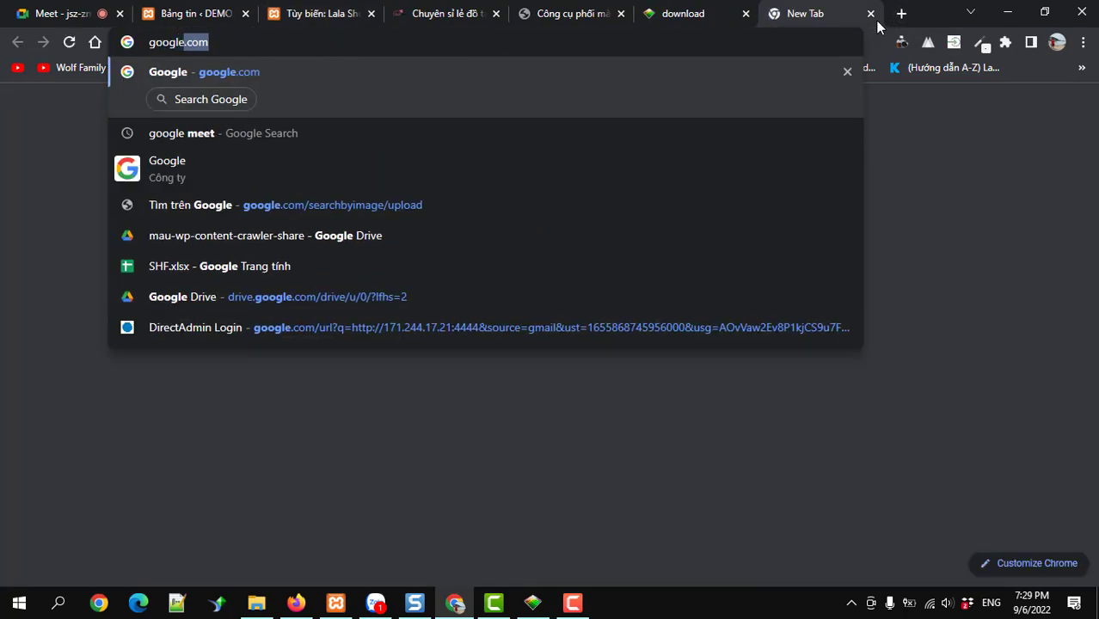
type(" font")
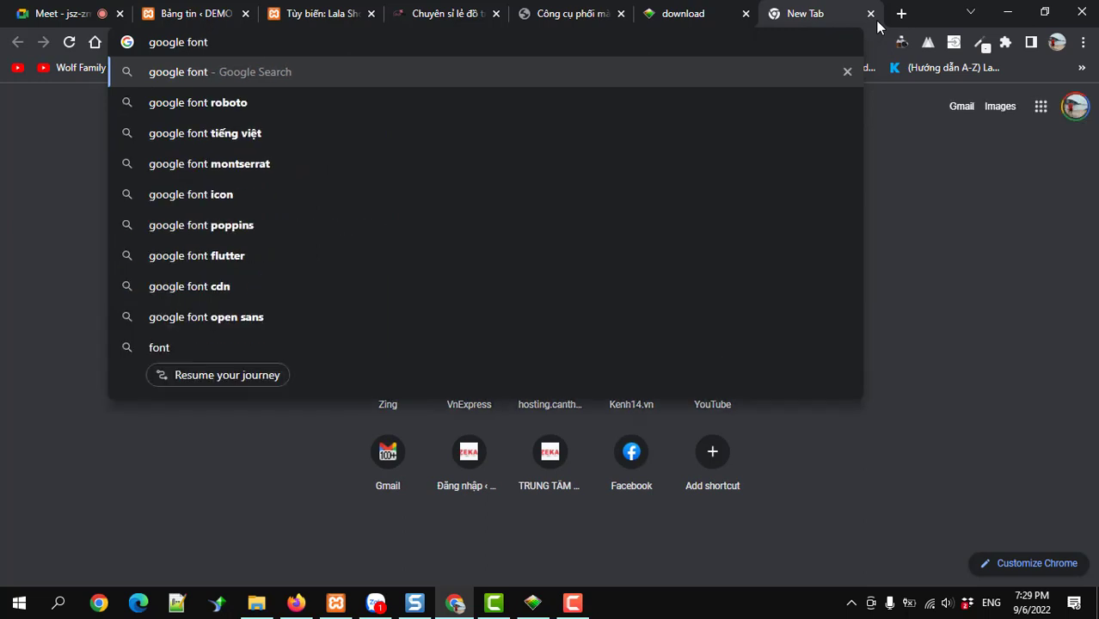
left_click(199, 104)
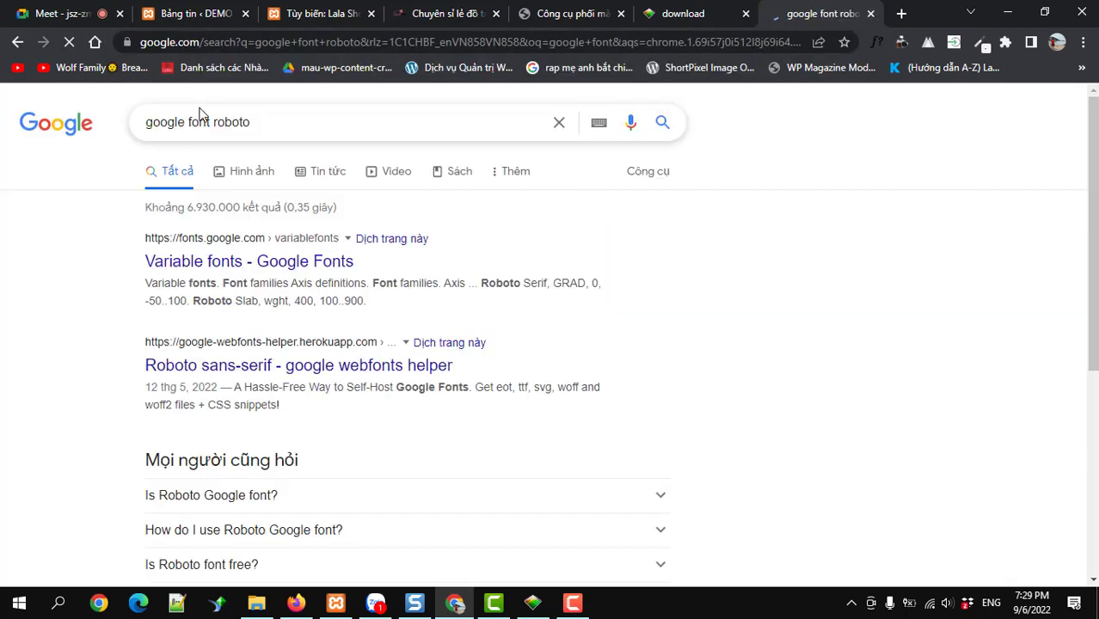
left_click(256, 266)
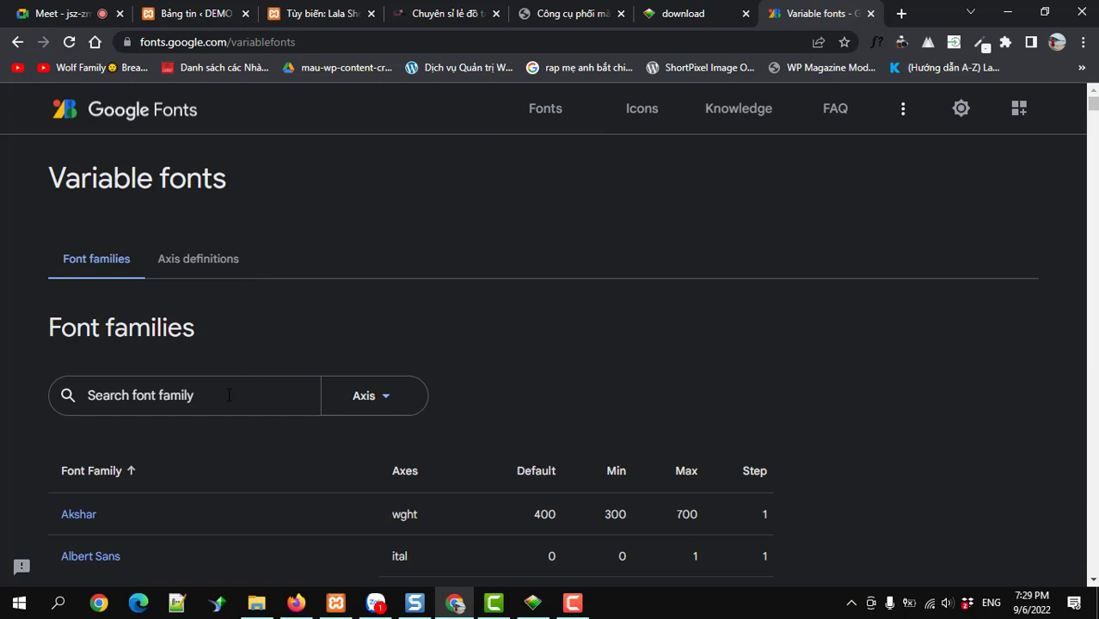
Step: Look through the Axis filter options on the Variable fonts page and recheck the Google results for Roboto
left_click(361, 405)
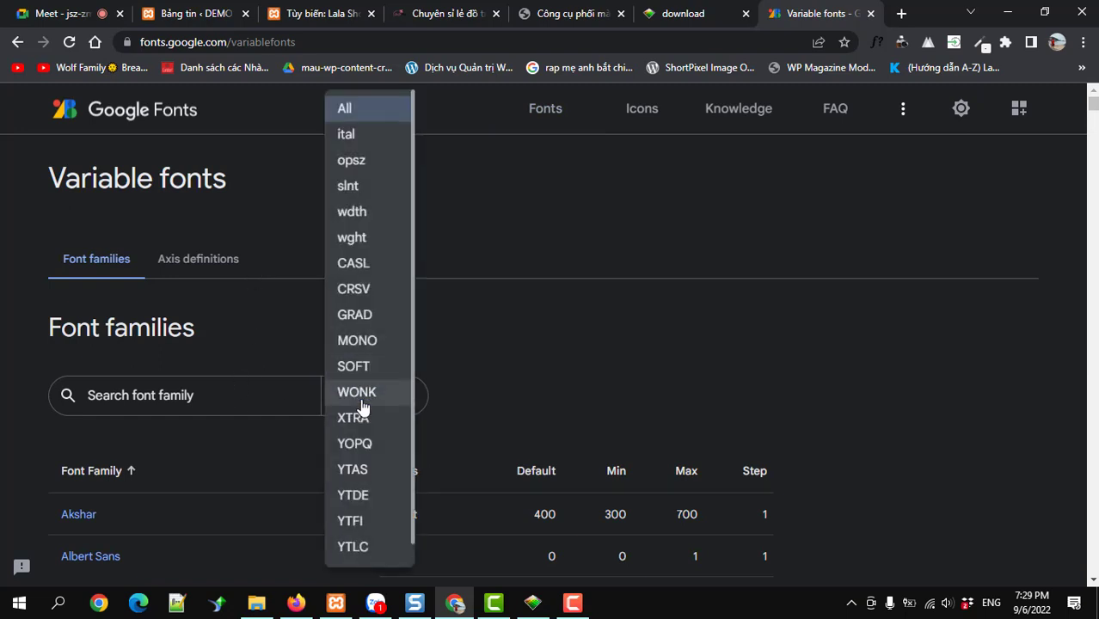
left_click(267, 332)
scroll(265, 361, "down", 2)
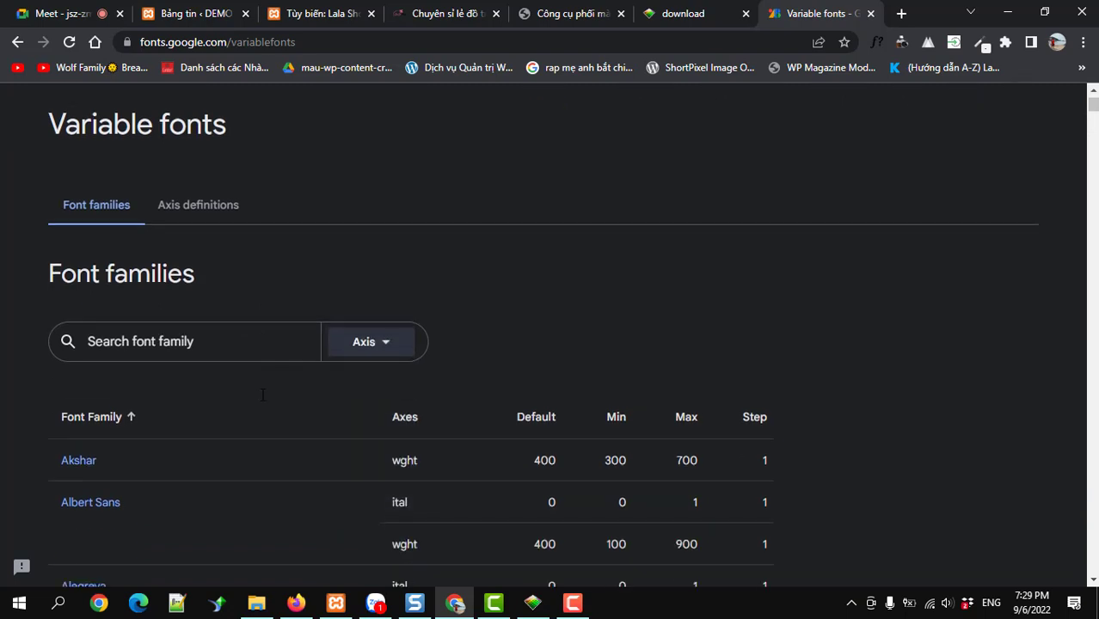
scroll(262, 394, "up", 2)
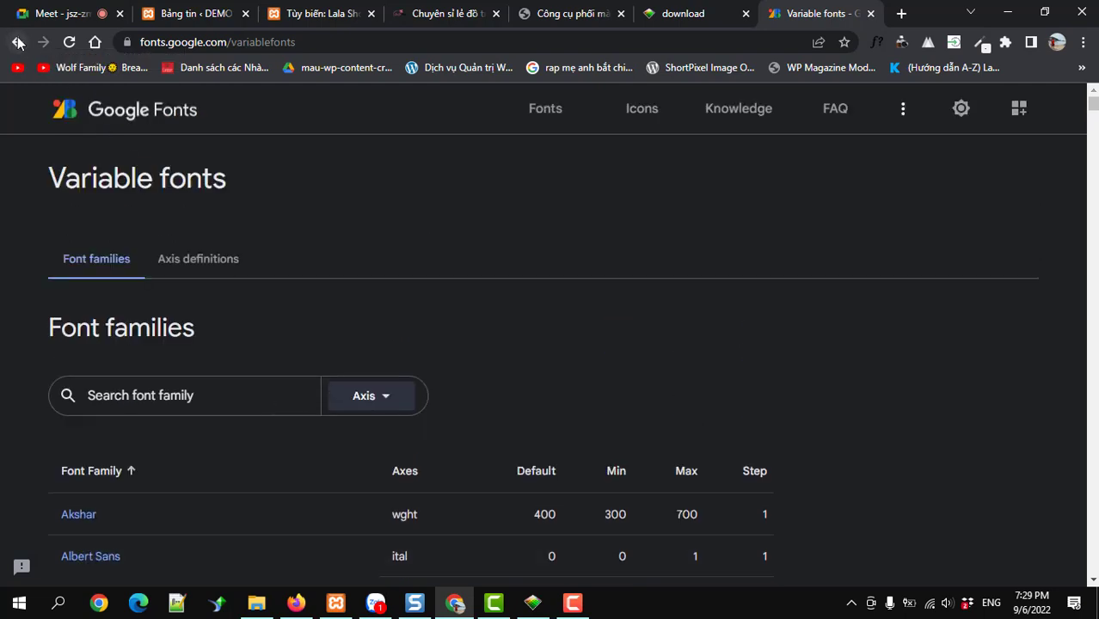
scroll(238, 308, "down", 5)
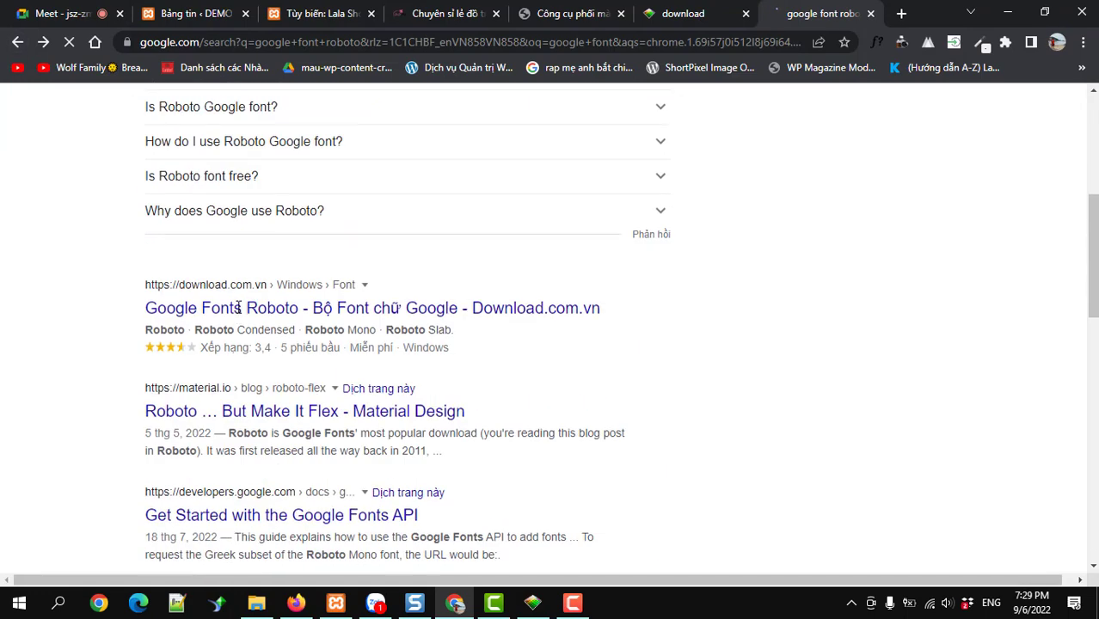
scroll(239, 308, "up", 5)
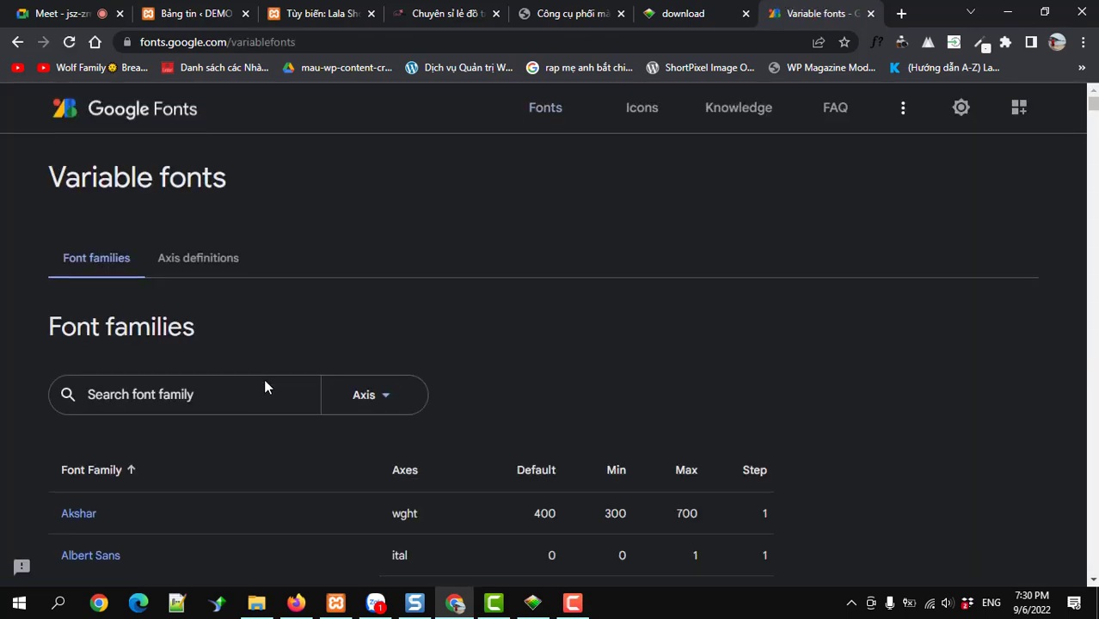
Step: Examine the font families list and the Axis definitions on the Variable fonts page
scroll(265, 379, "down", 5)
scroll(264, 378, "up", 6)
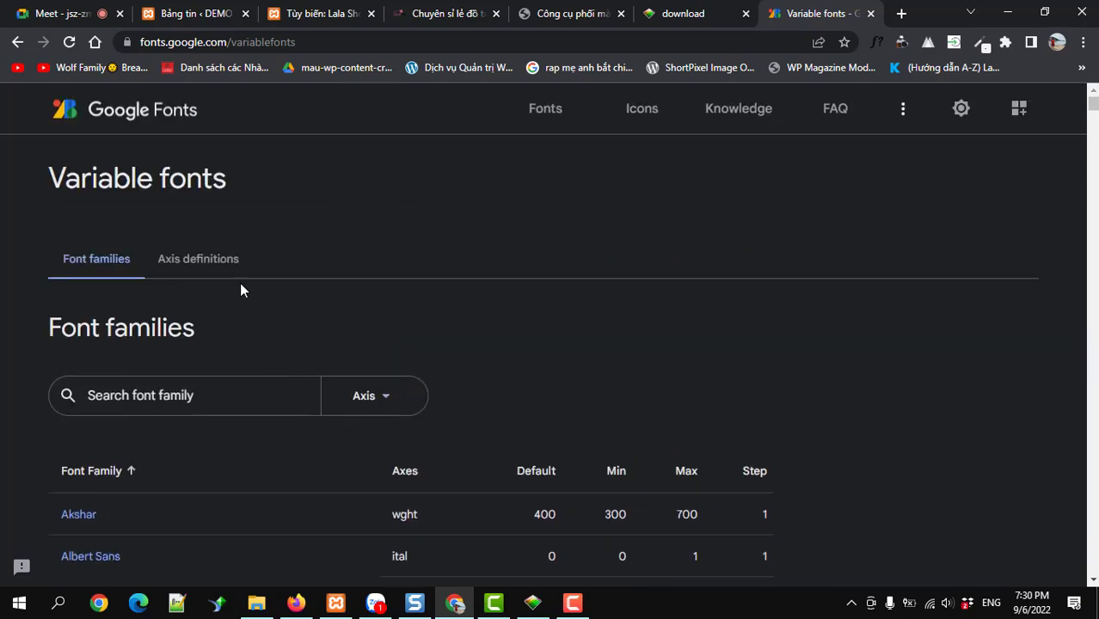
left_click(218, 258)
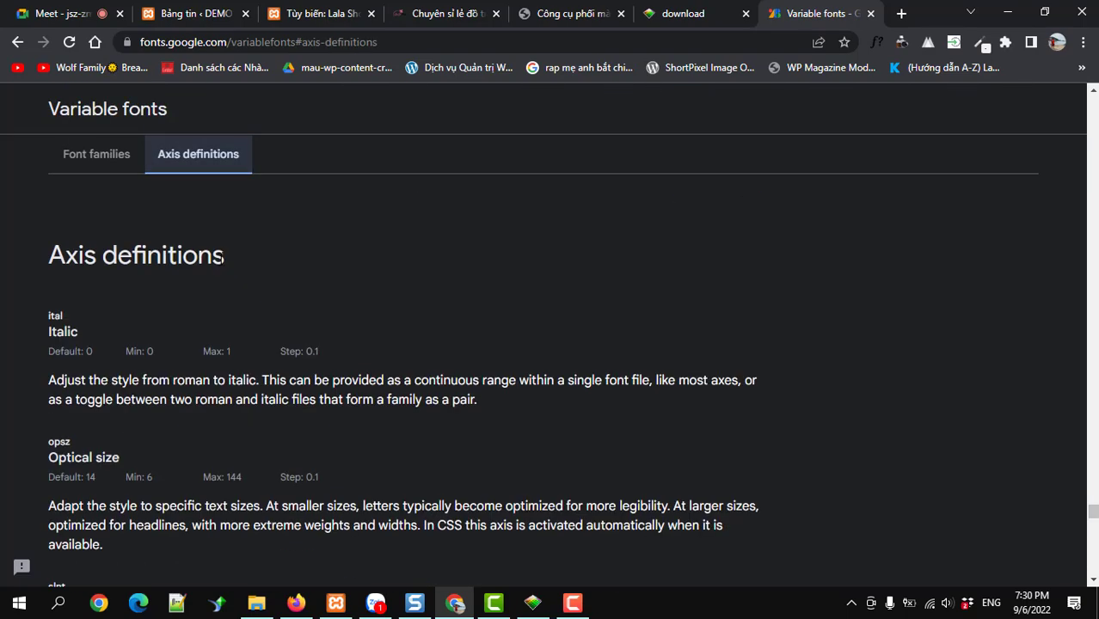
key("alt+Left")
scroll(221, 260, "up", 10)
scroll(214, 245, "up", 4)
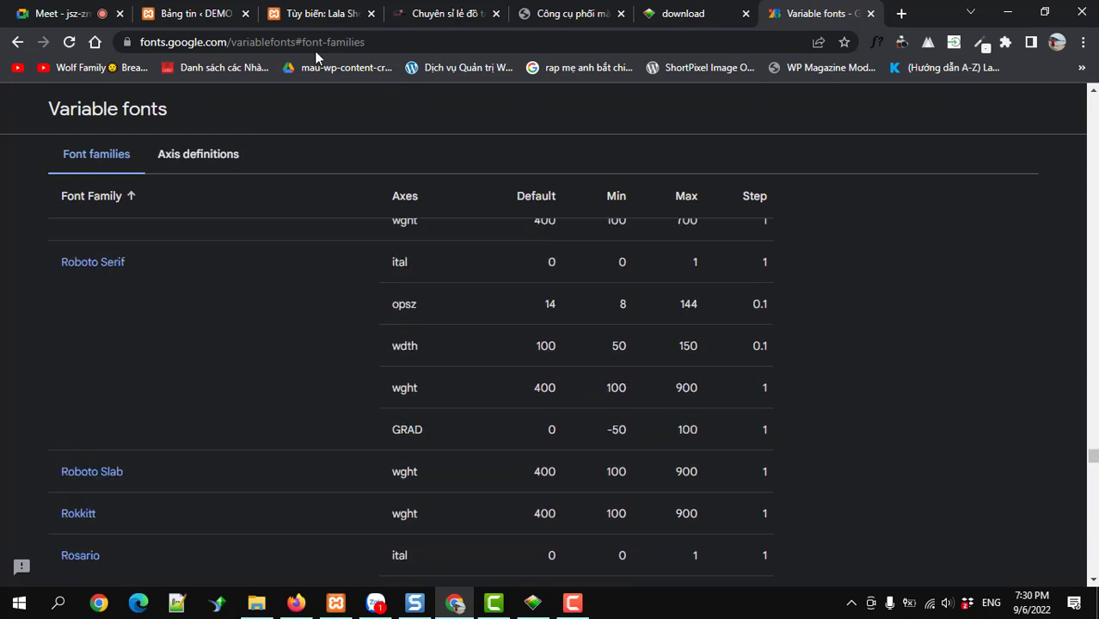
Step: Go to the fonts.google.com home page and filter the fonts by the Vietnamese language
left_click_drag(232, 45, 370, 43)
key("BackSpace")
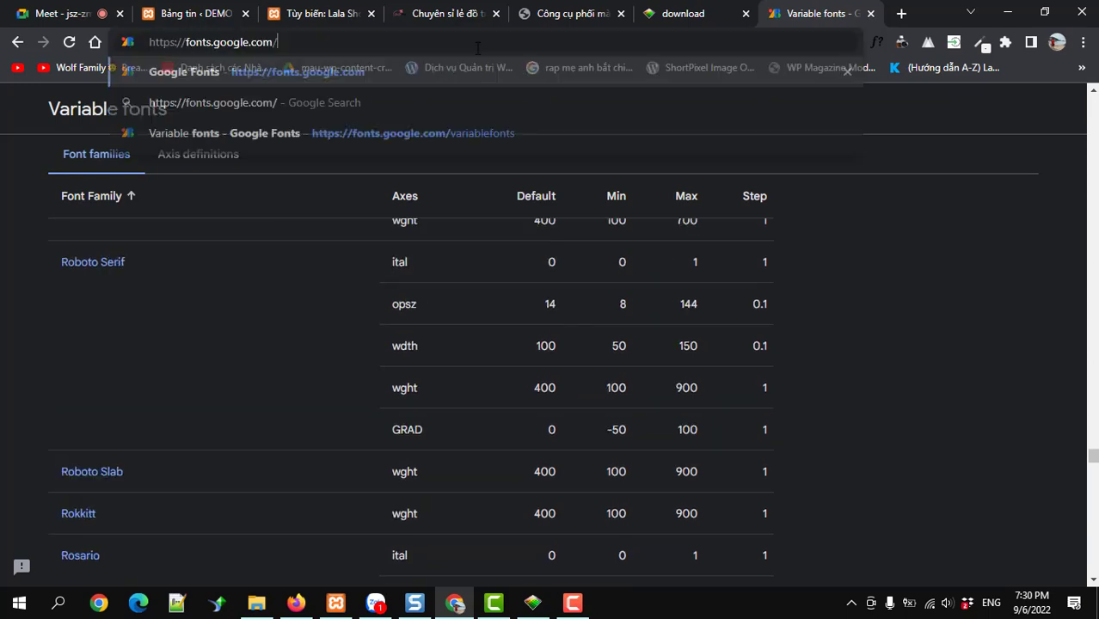
key("Return")
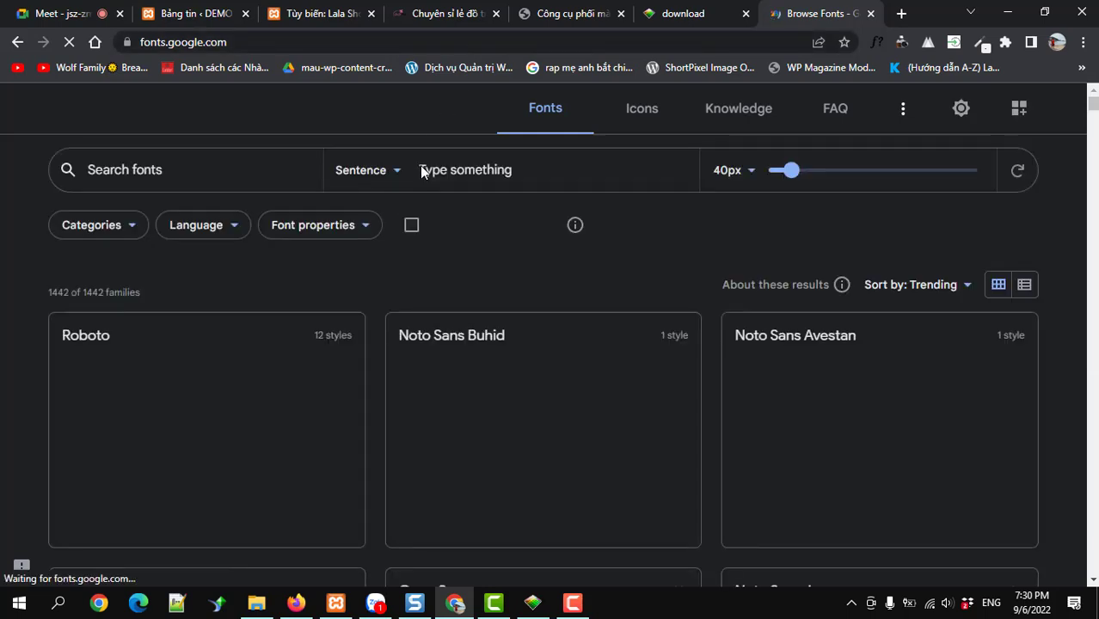
left_click(221, 232)
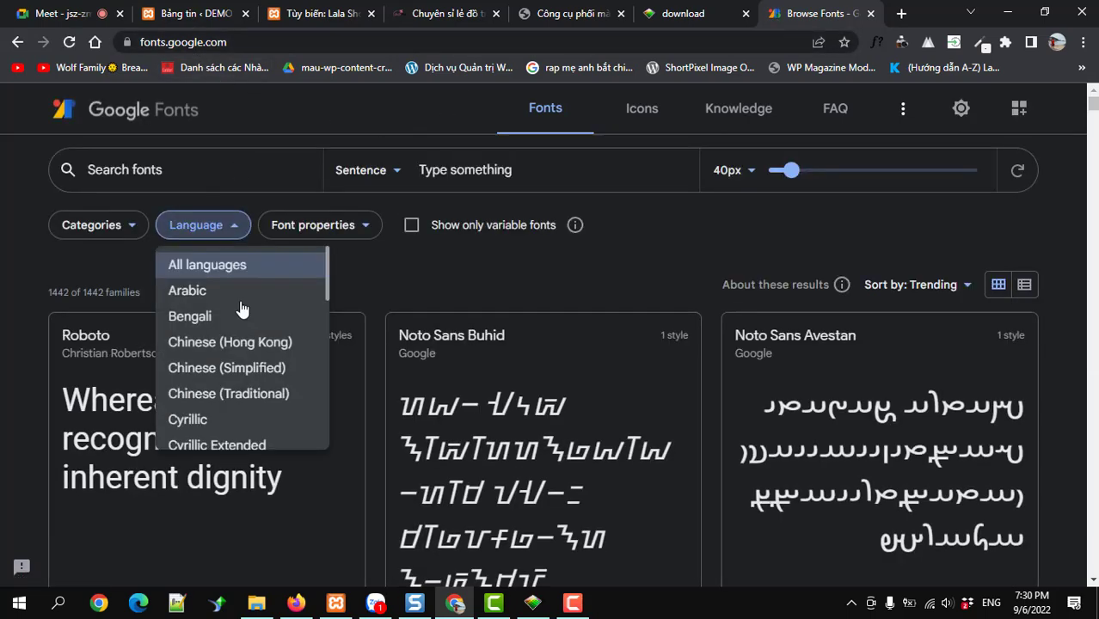
scroll(240, 336, "down", 10)
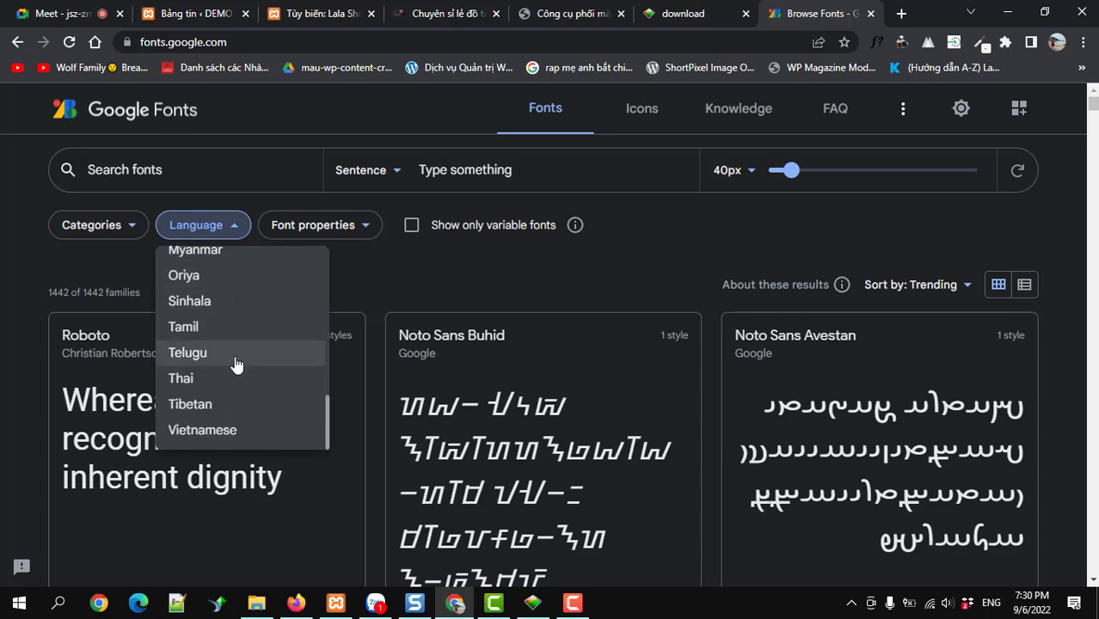
left_click(225, 429)
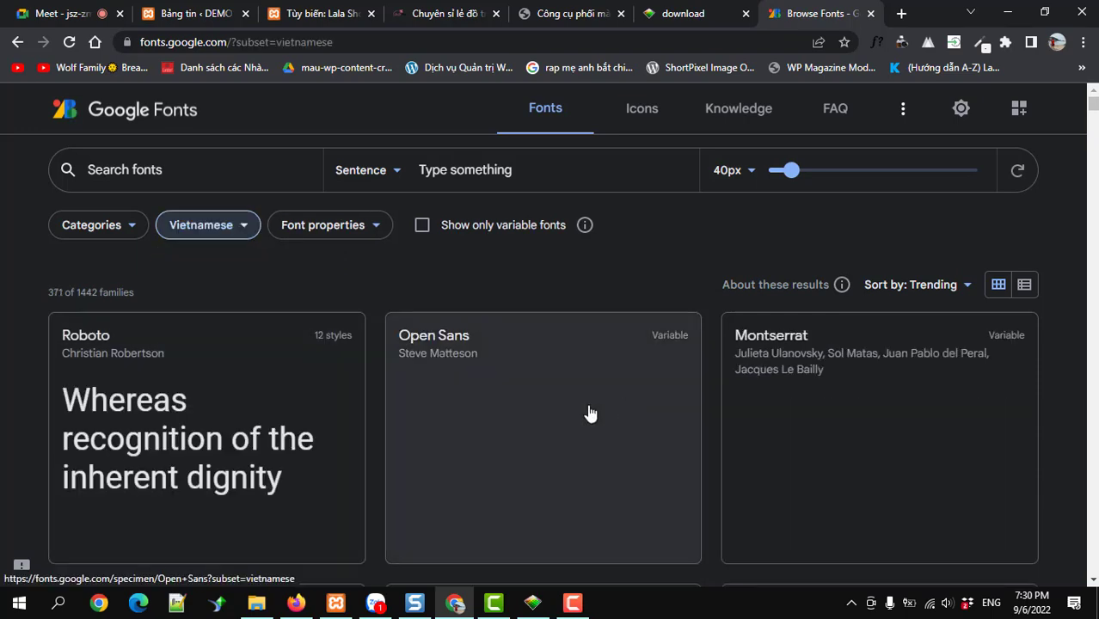
scroll(568, 416, "down", 4)
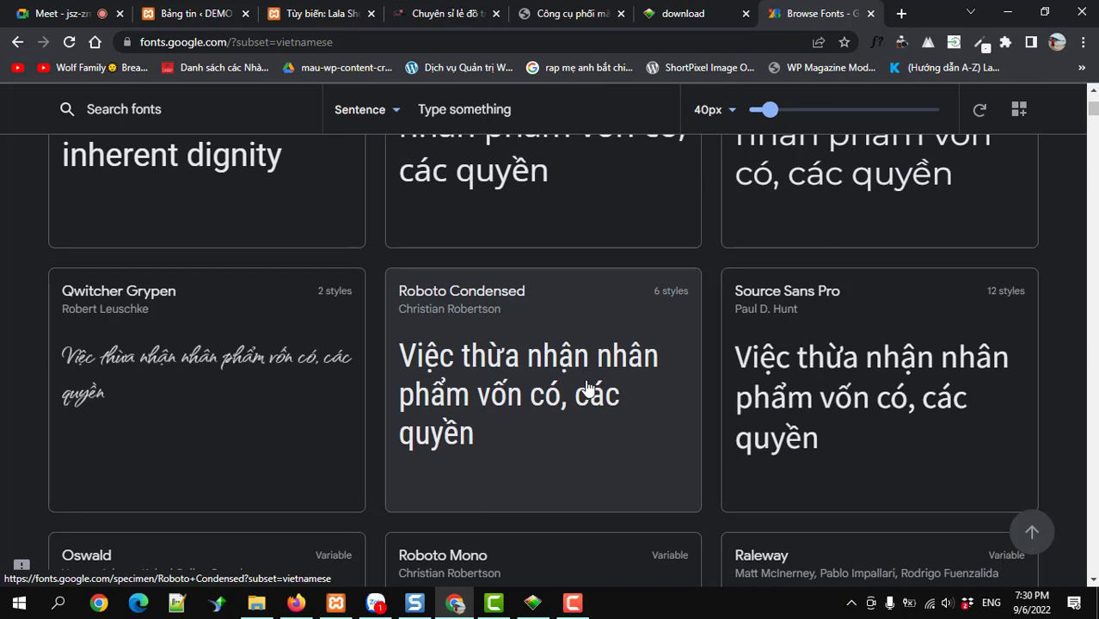
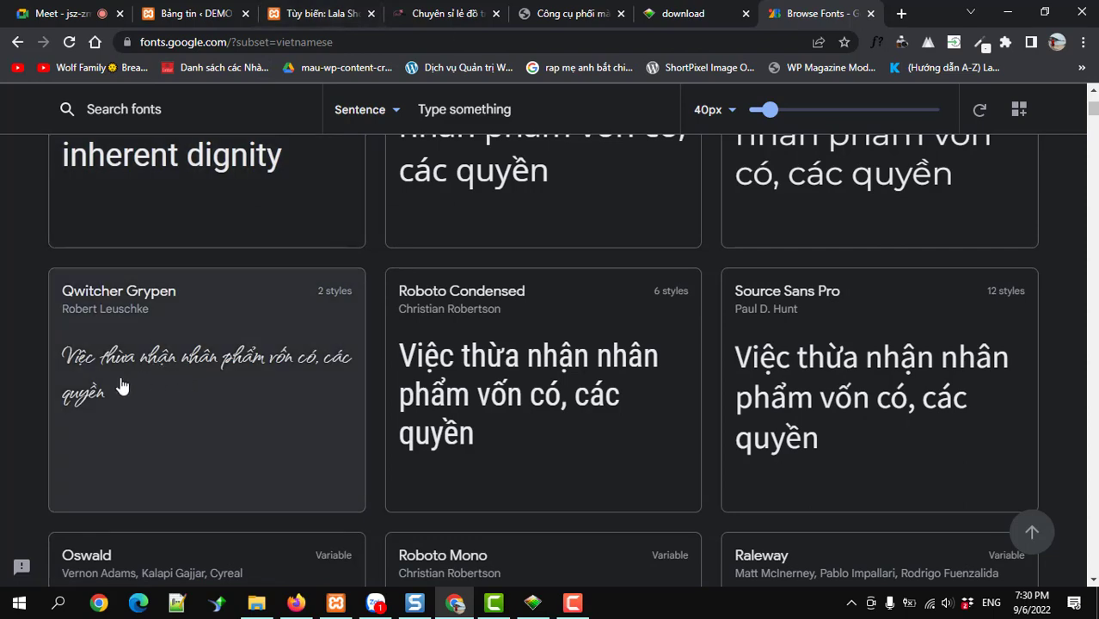
Step: Return to the theme customizer and review the Headlines, Base, Navigation and Alt Fonts typography settings
left_click(320, 13)
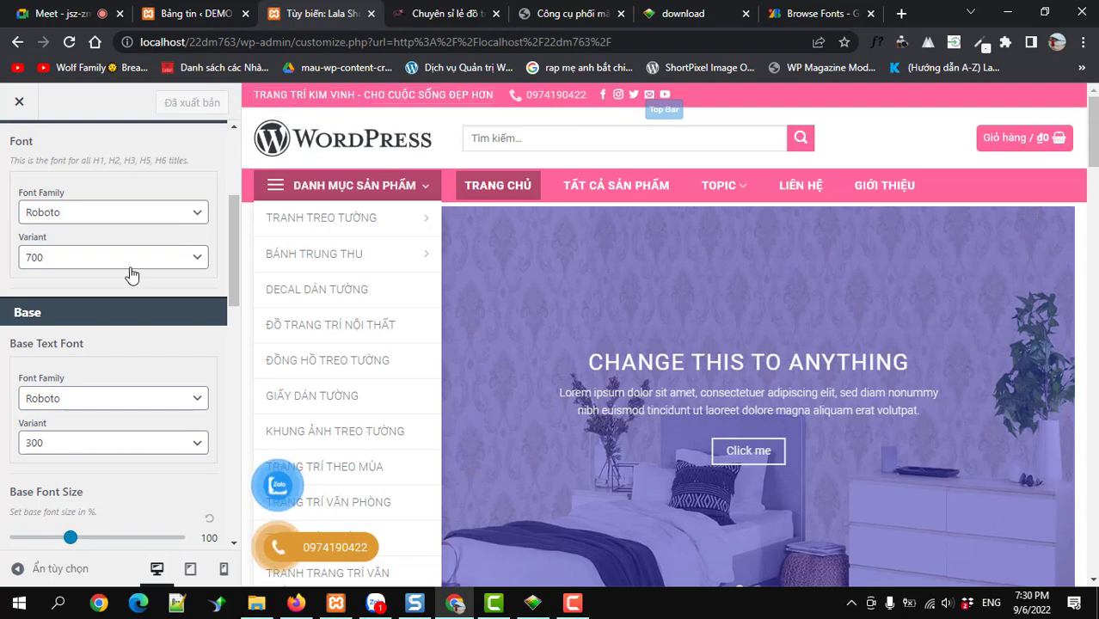
scroll(117, 301, "down", 4)
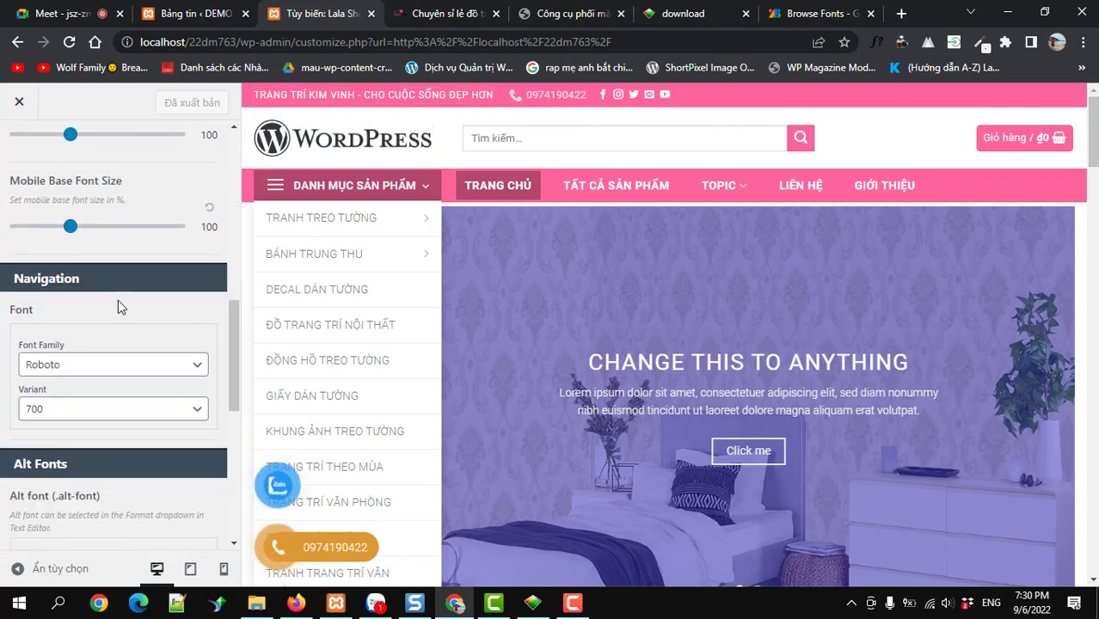
scroll(118, 305, "up", 10)
scroll(118, 305, "down", 7)
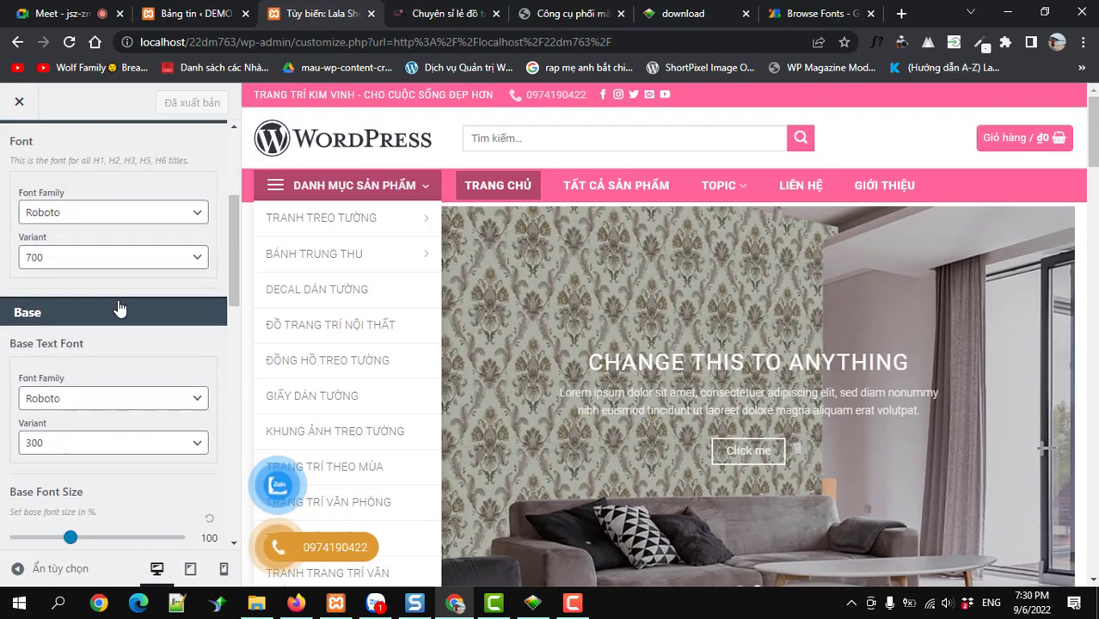
scroll(117, 299, "up", 3)
scroll(118, 306, "down", 8)
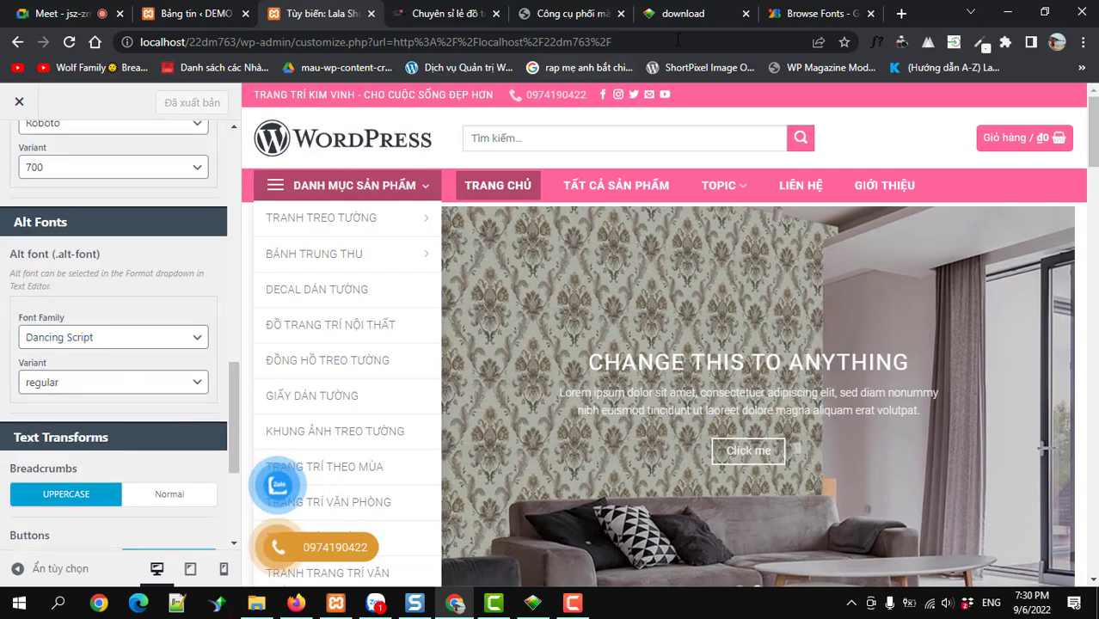
Step: Check the script font samples on Google Fonts and set the theme's Alt font family to Qwigley
key("ctrl+9")
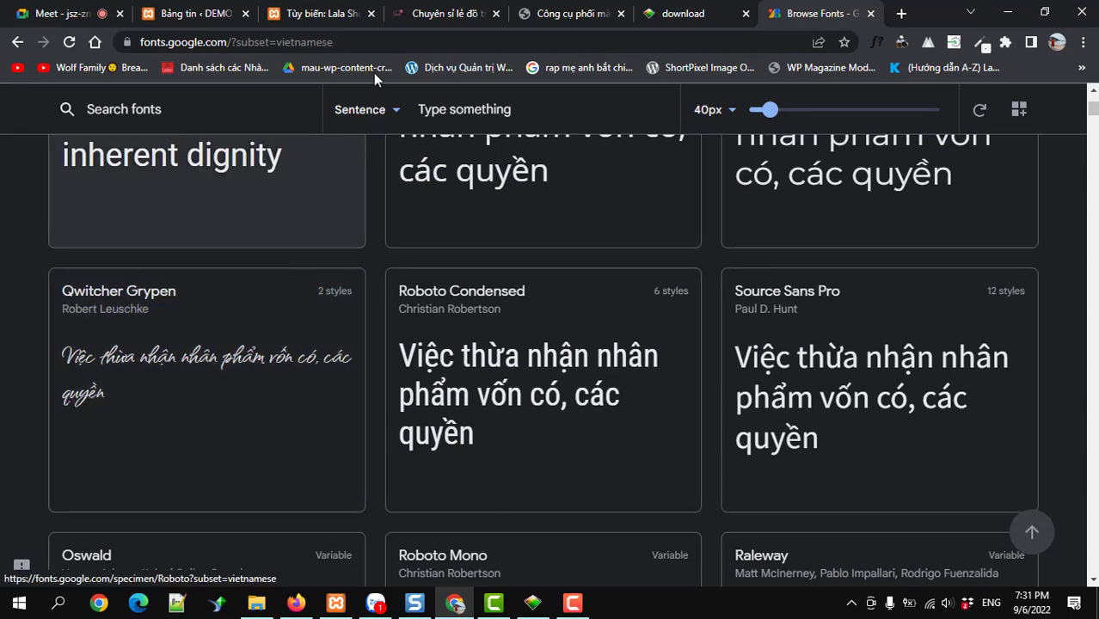
left_click(319, 15)
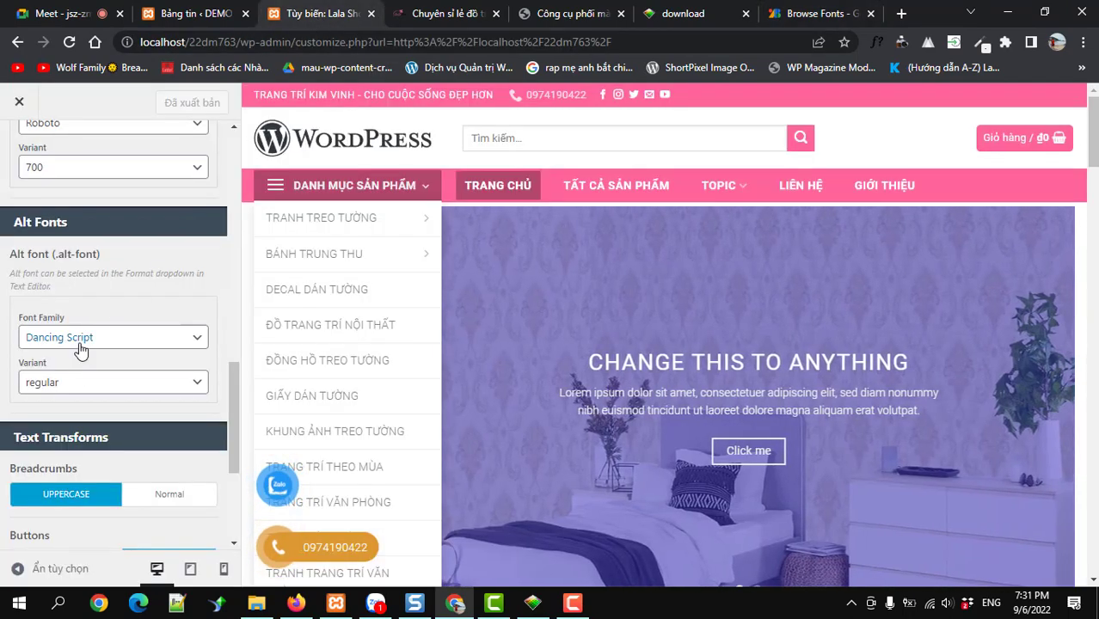
left_click(82, 342)
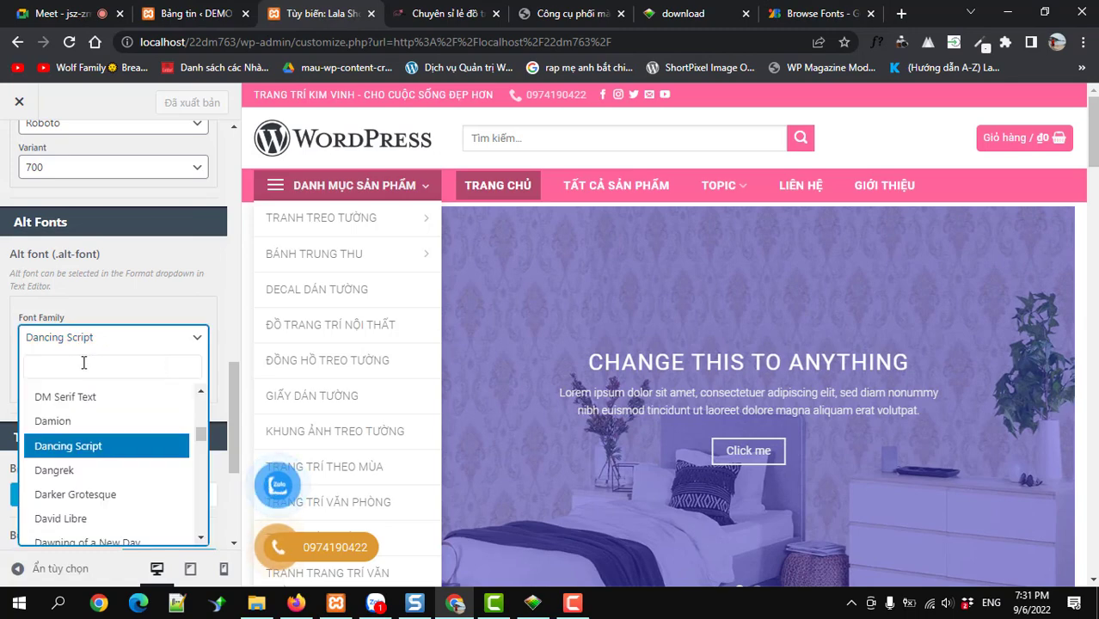
type("w")
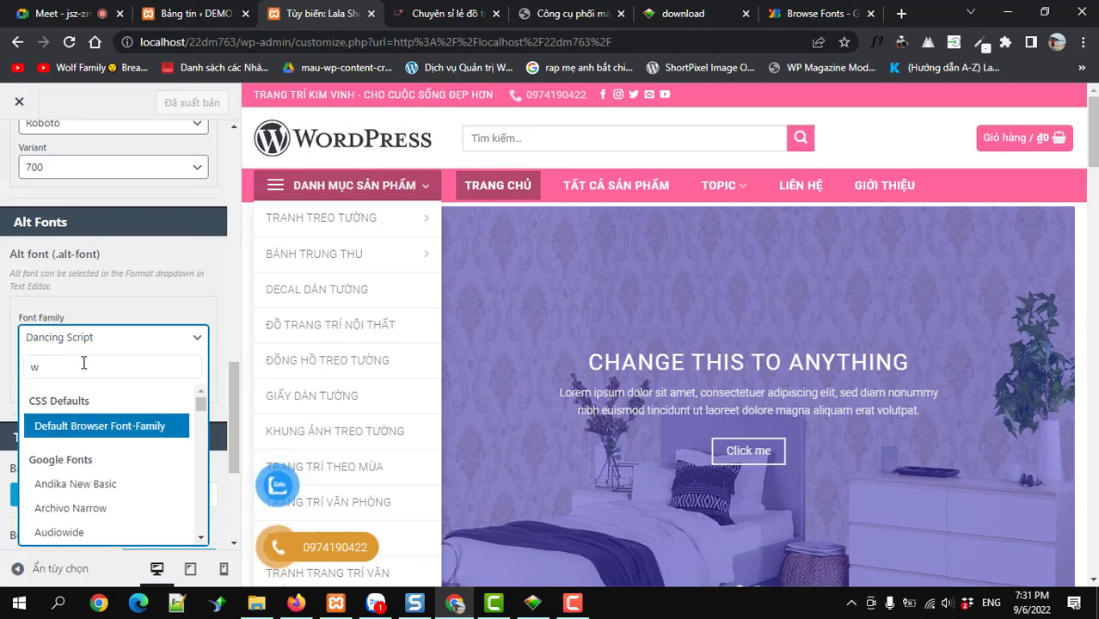
key("BackSpace")
type("qwi")
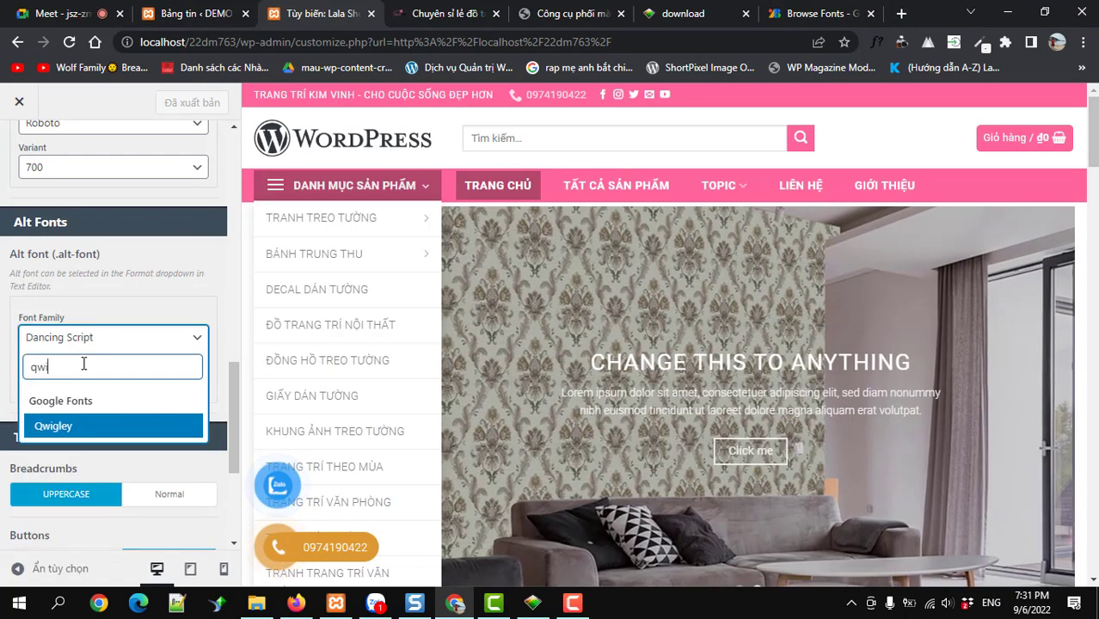
left_click(54, 427)
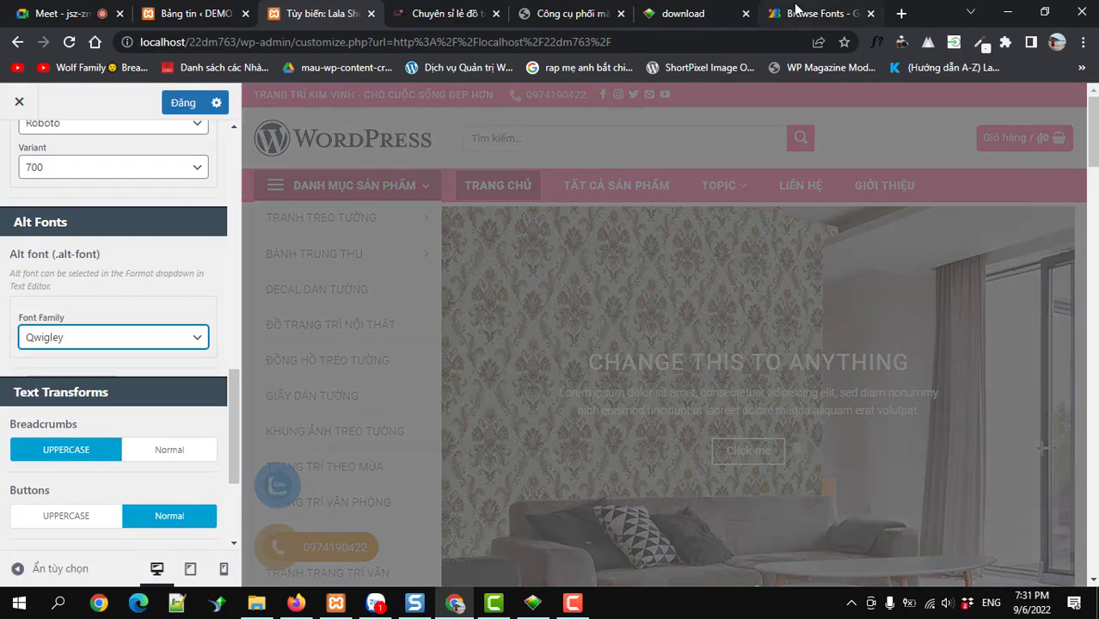
Step: Recheck the Qwitcher Grypen name on Google Fonts and search the Alt font family list for "qwit"
left_click(796, 10)
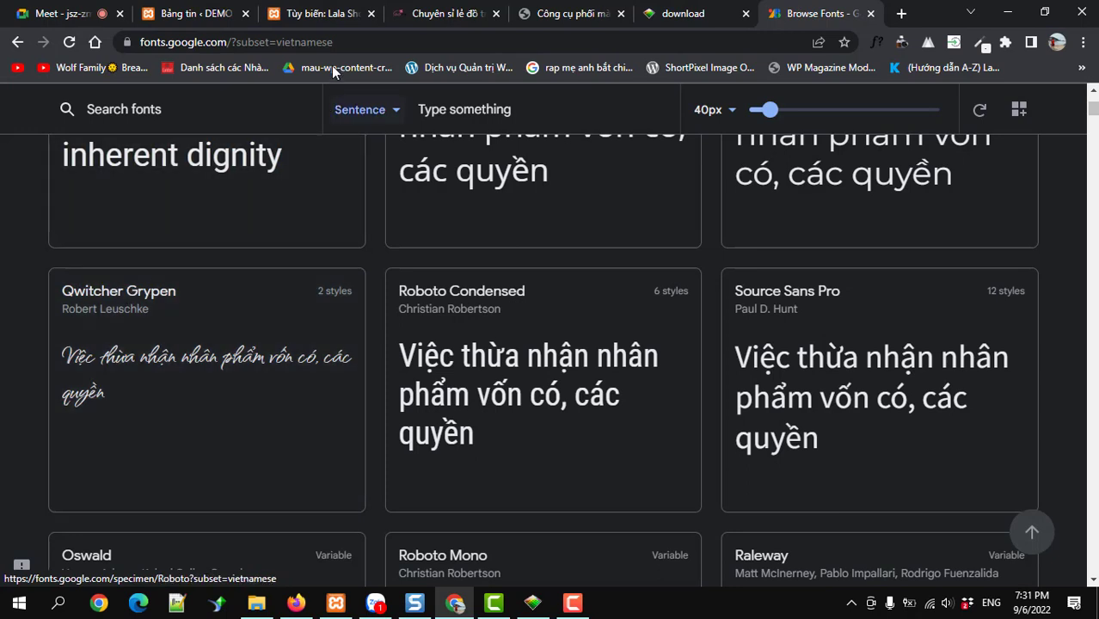
left_click(315, 15)
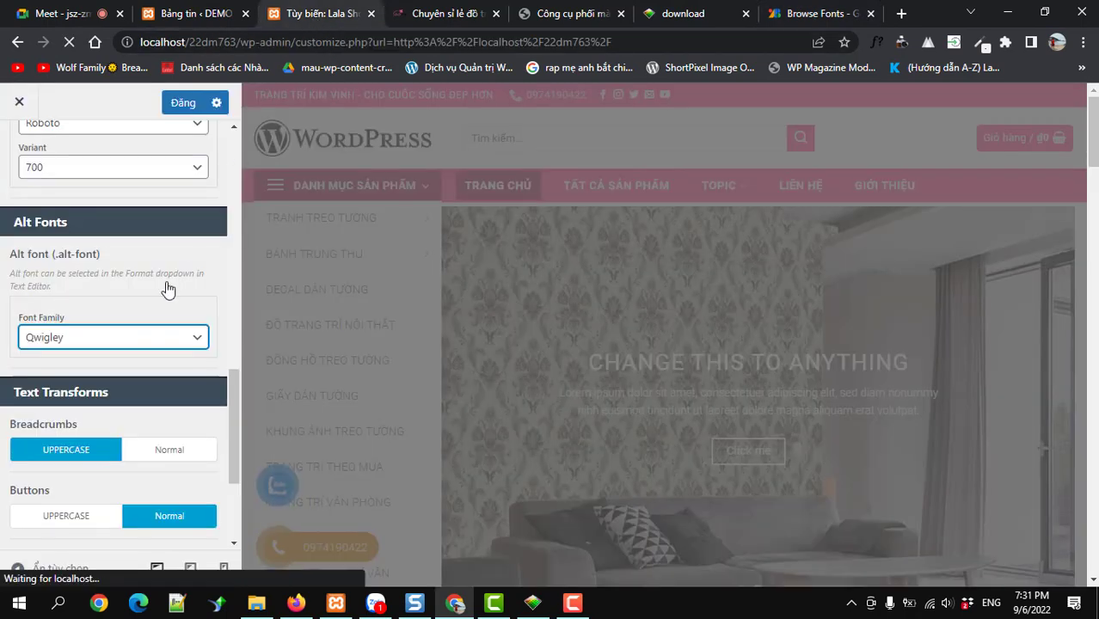
left_click(92, 344)
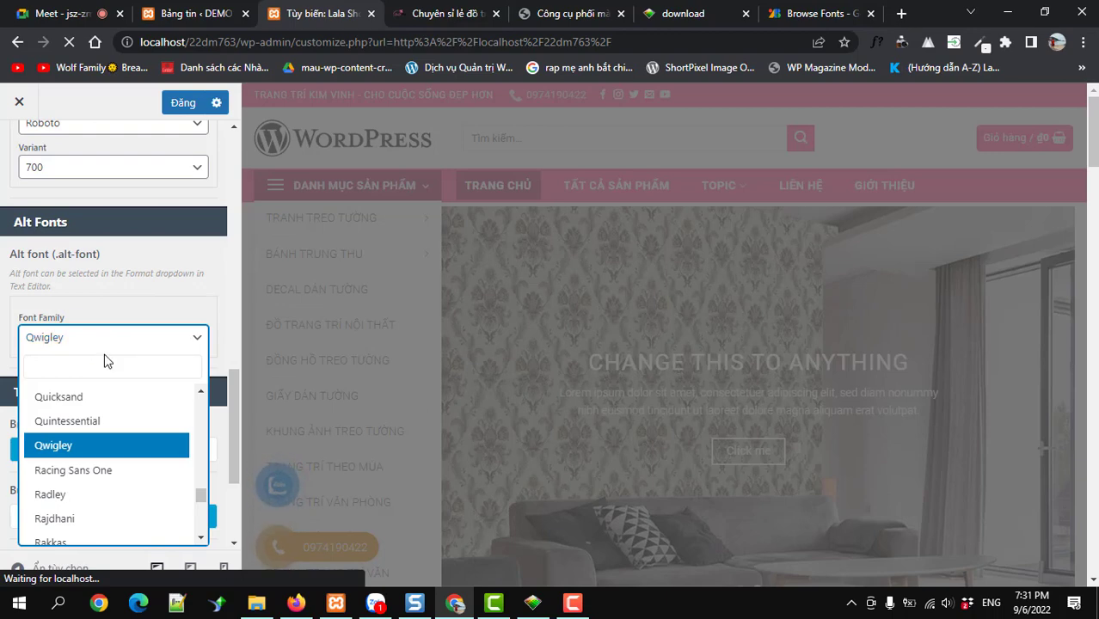
left_click(106, 365)
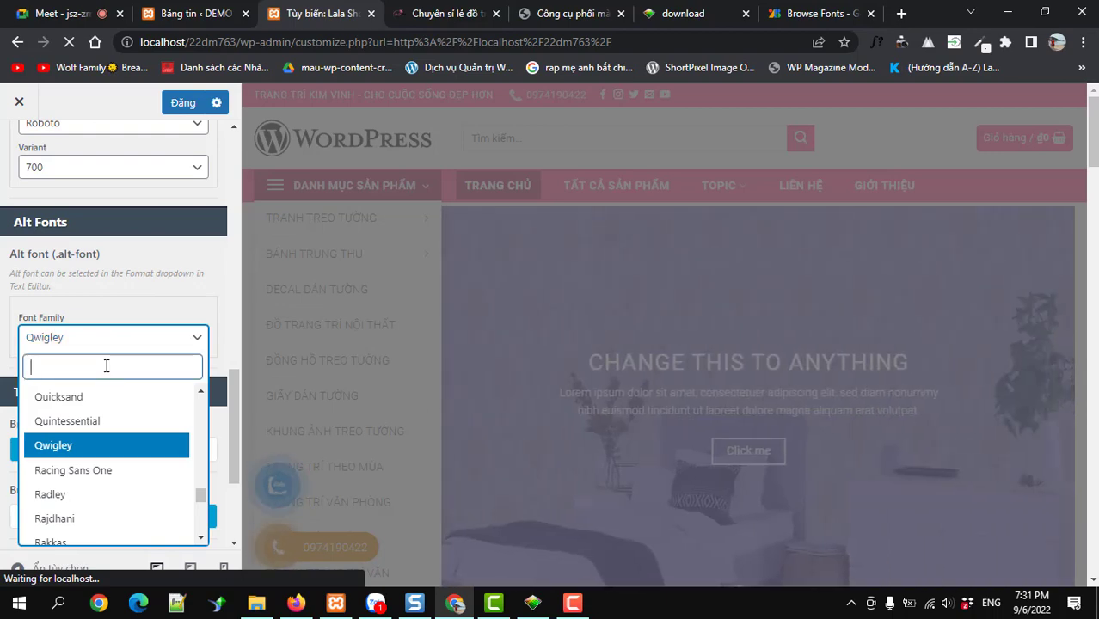
type("qw")
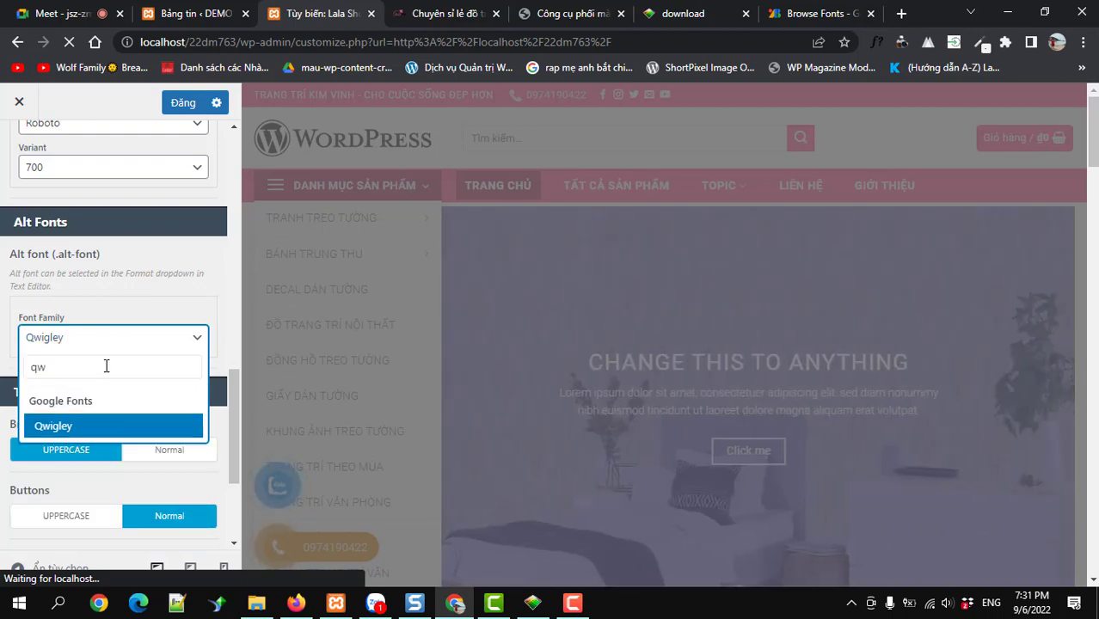
type("it")
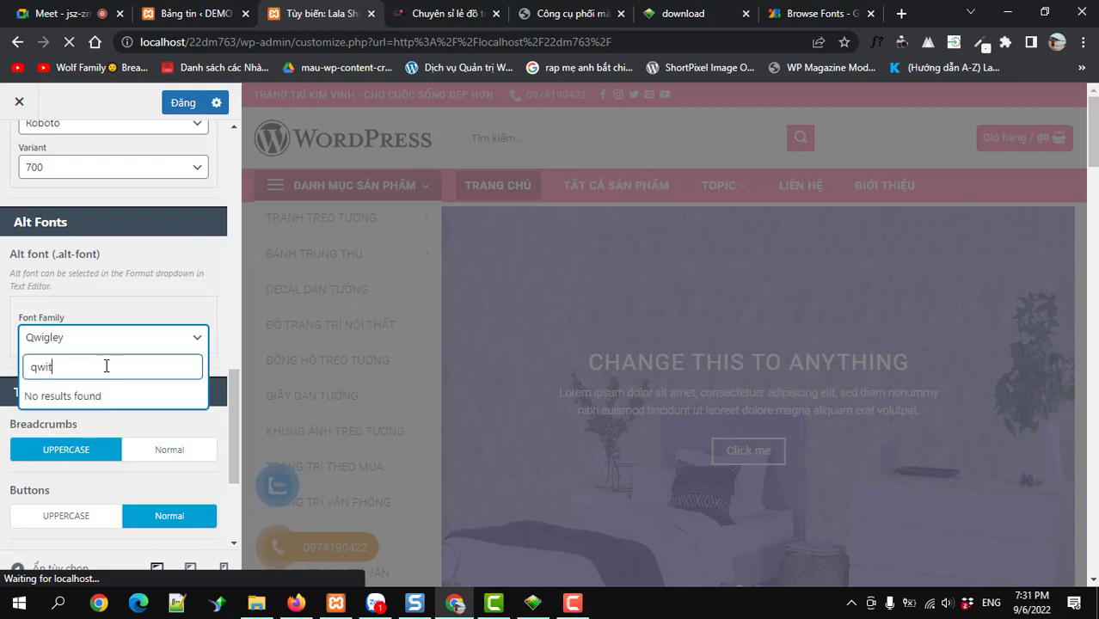
Step: Compare the sample texts of the first trending Vietnamese fonts on Google Fonts, from Roboto to Nunito Sans
left_click(798, 15)
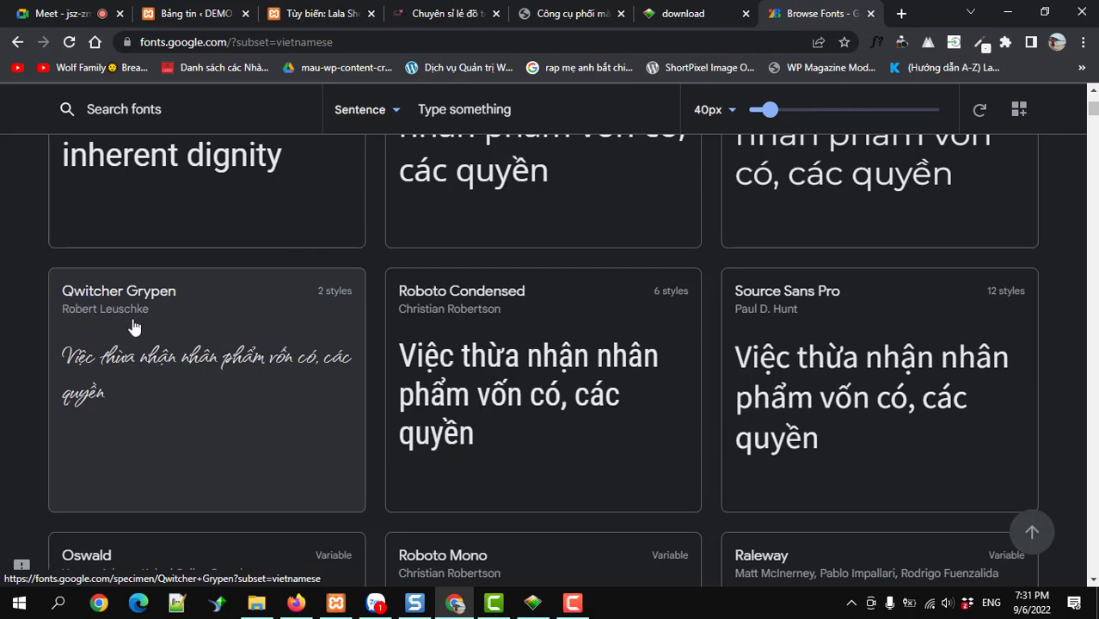
scroll(133, 326, "up", 2)
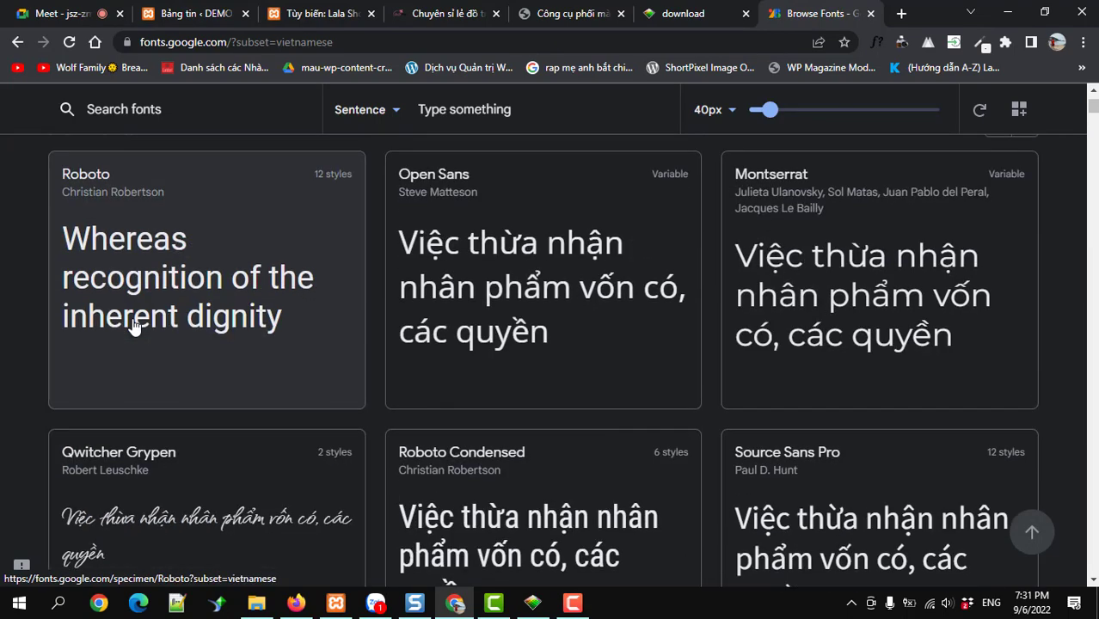
scroll(133, 326, "down", 2)
scroll(138, 357, "down", 8)
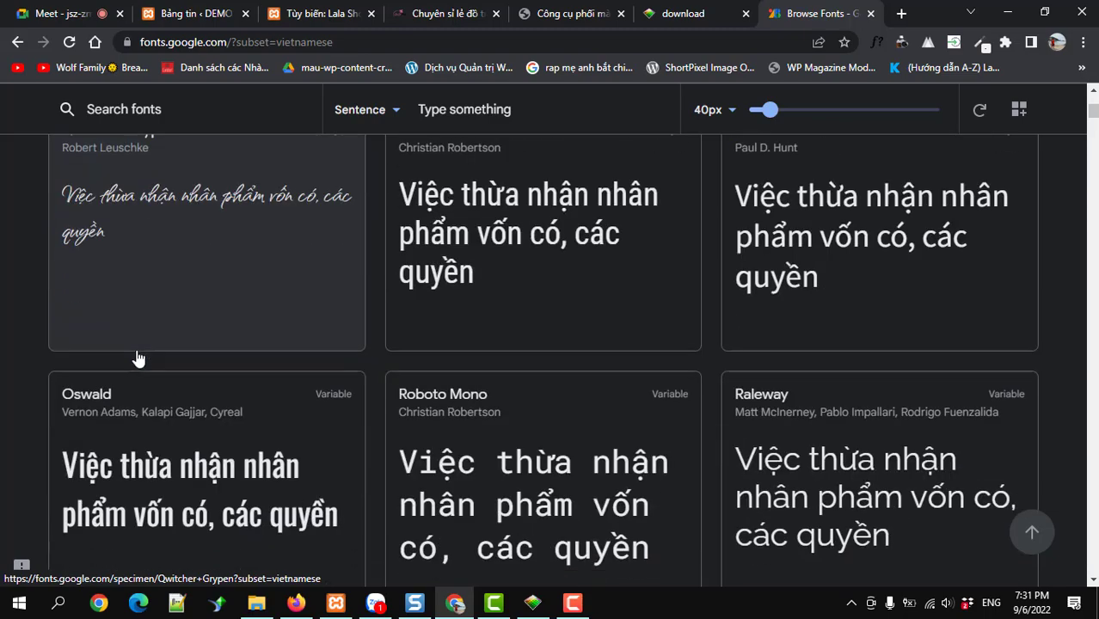
scroll(148, 352, "down", 6)
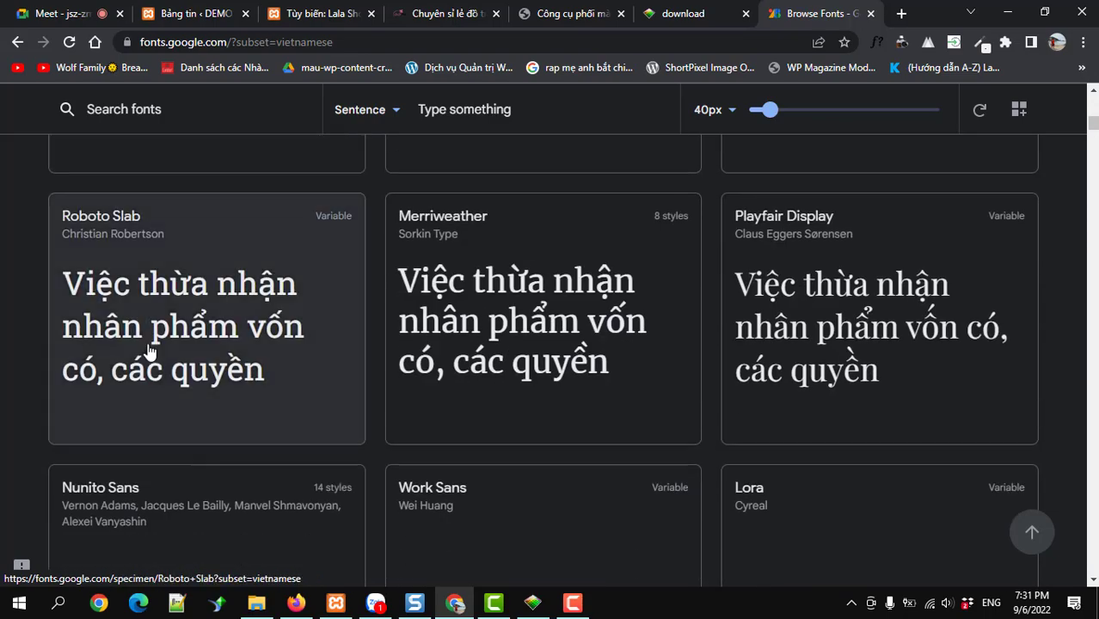
scroll(150, 353, "up", 10)
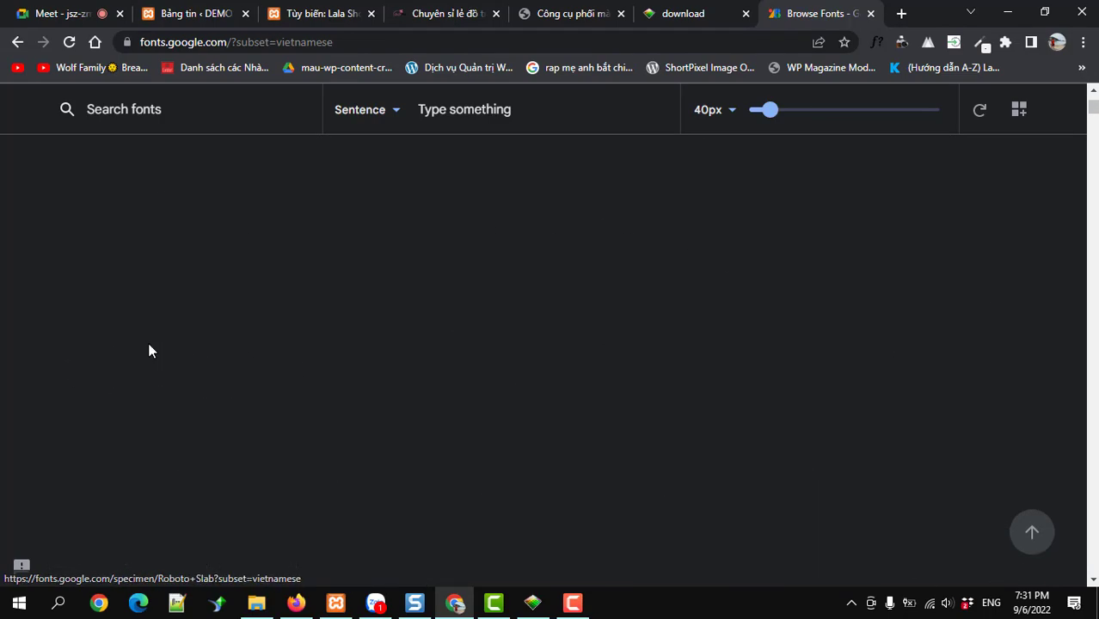
scroll(148, 347, "up", 3)
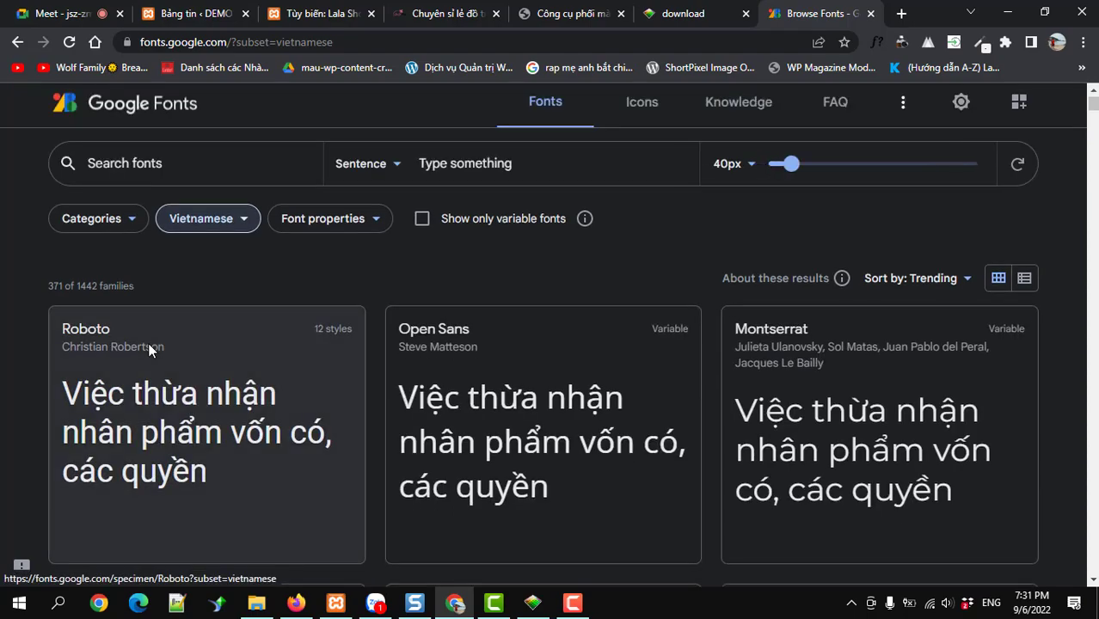
scroll(148, 347, "down", 8)
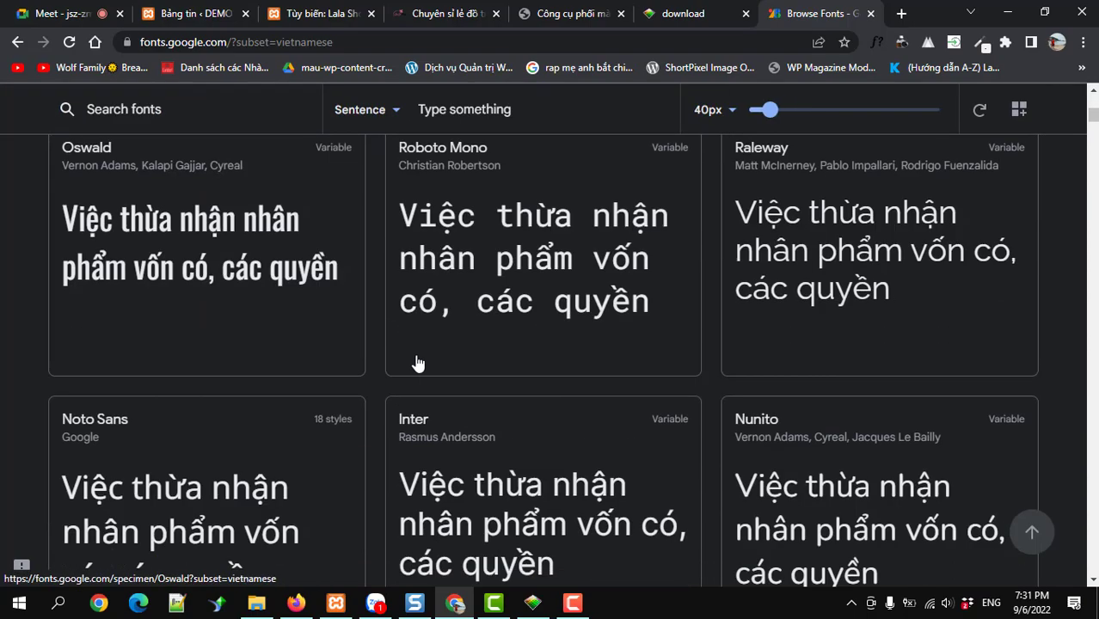
scroll(417, 363, "down", 5)
scroll(509, 378, "up", 10)
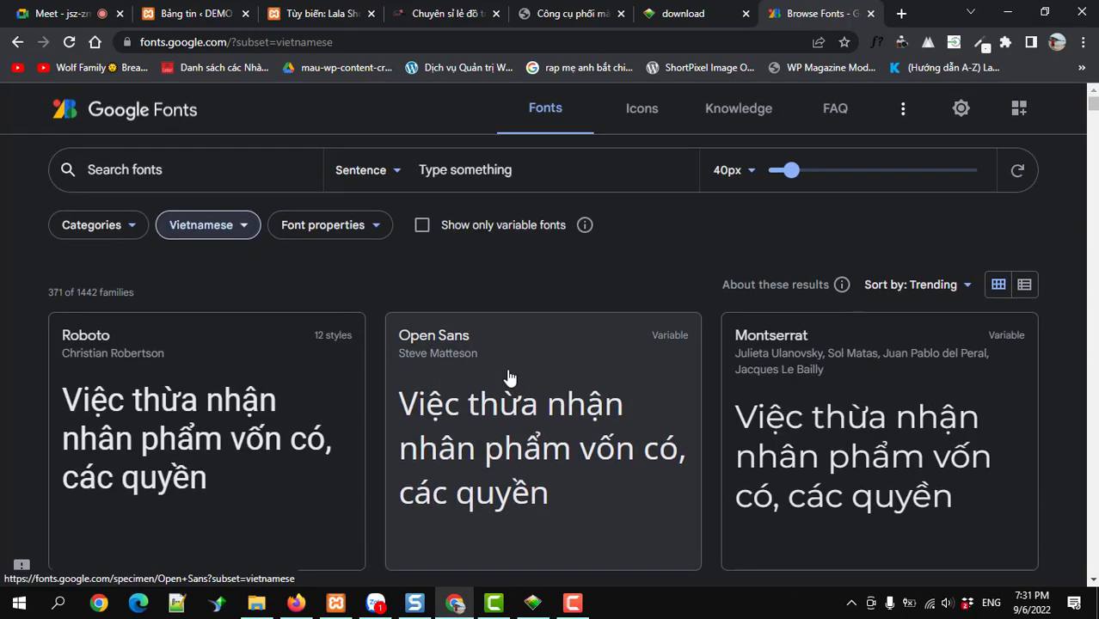
Step: Browse further through the Vietnamese font list for a handwriting style, as far as Ms Madi
scroll(509, 378, "down", 15)
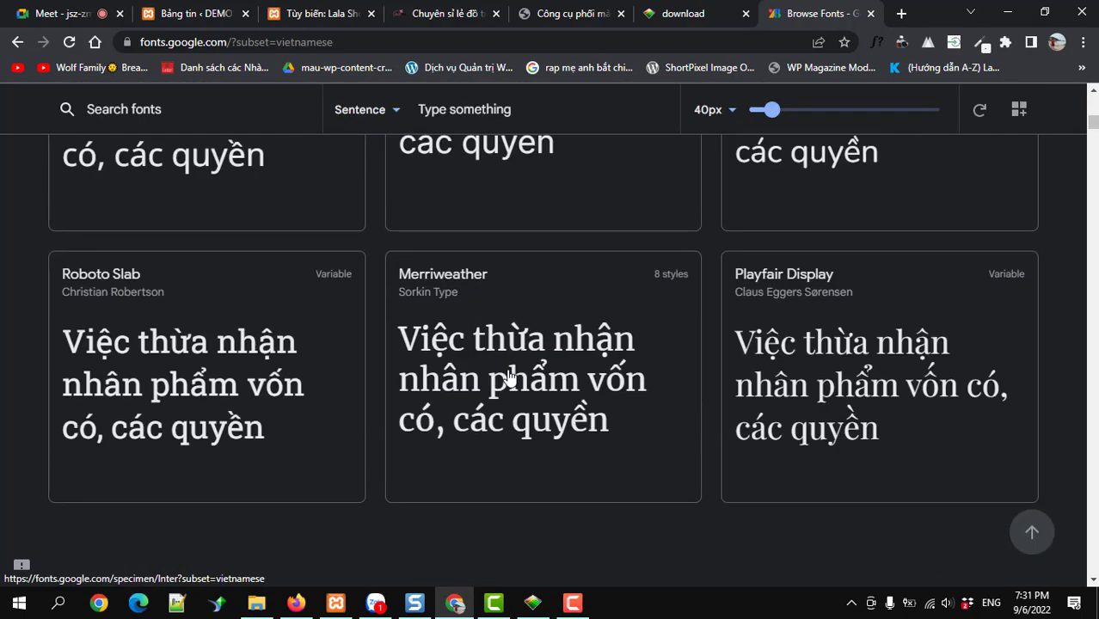
scroll(509, 379, "down", 8)
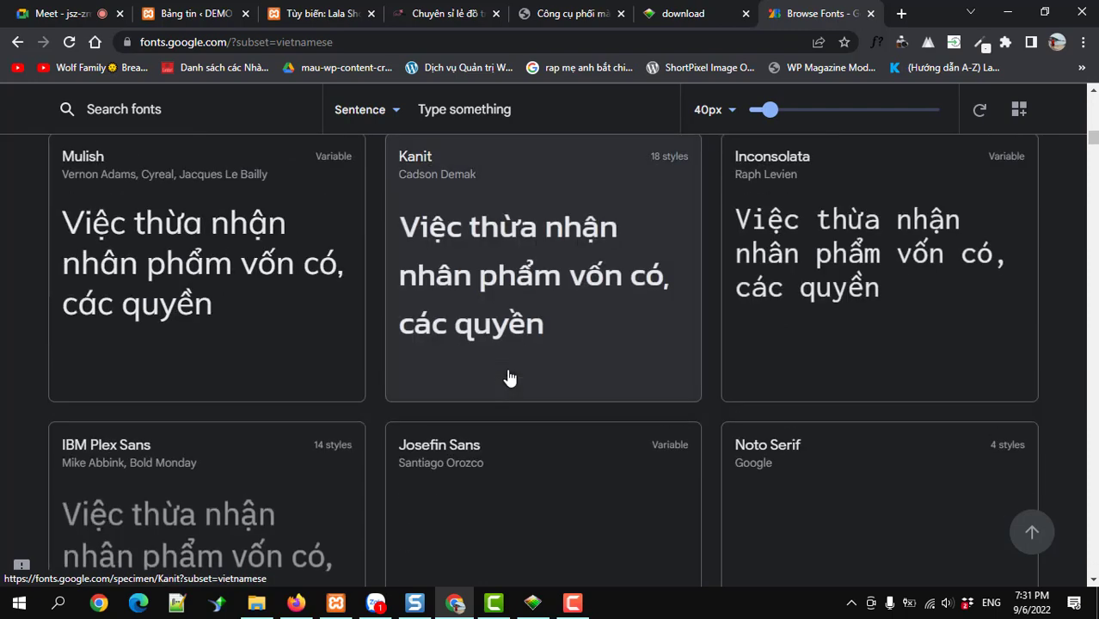
scroll(509, 379, "down", 6)
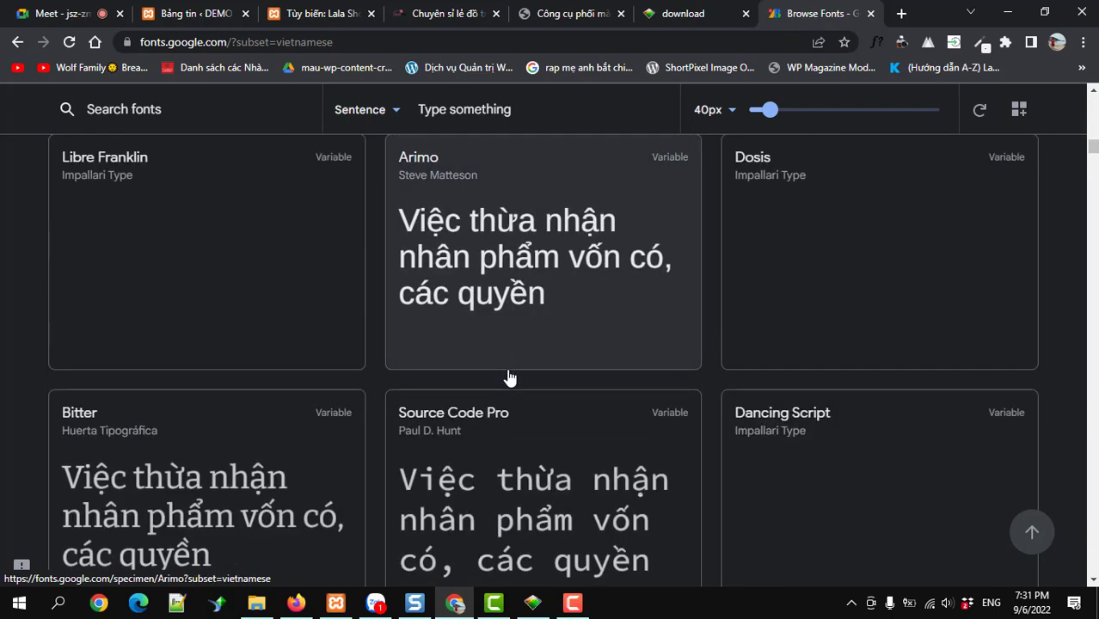
scroll(509, 379, "down", 4)
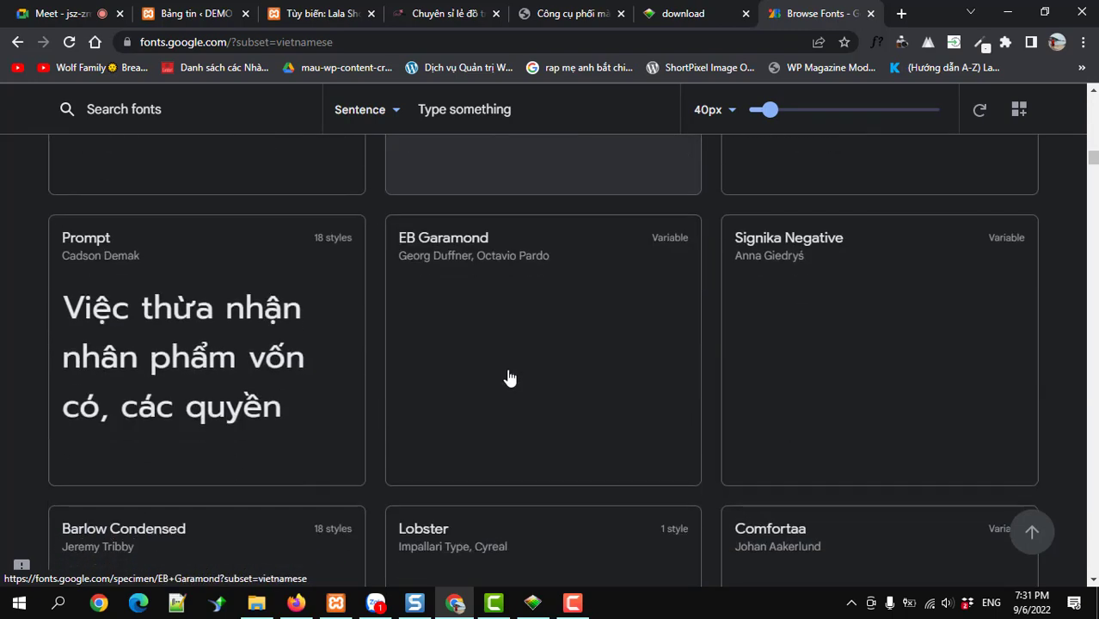
scroll(509, 379, "down", 4)
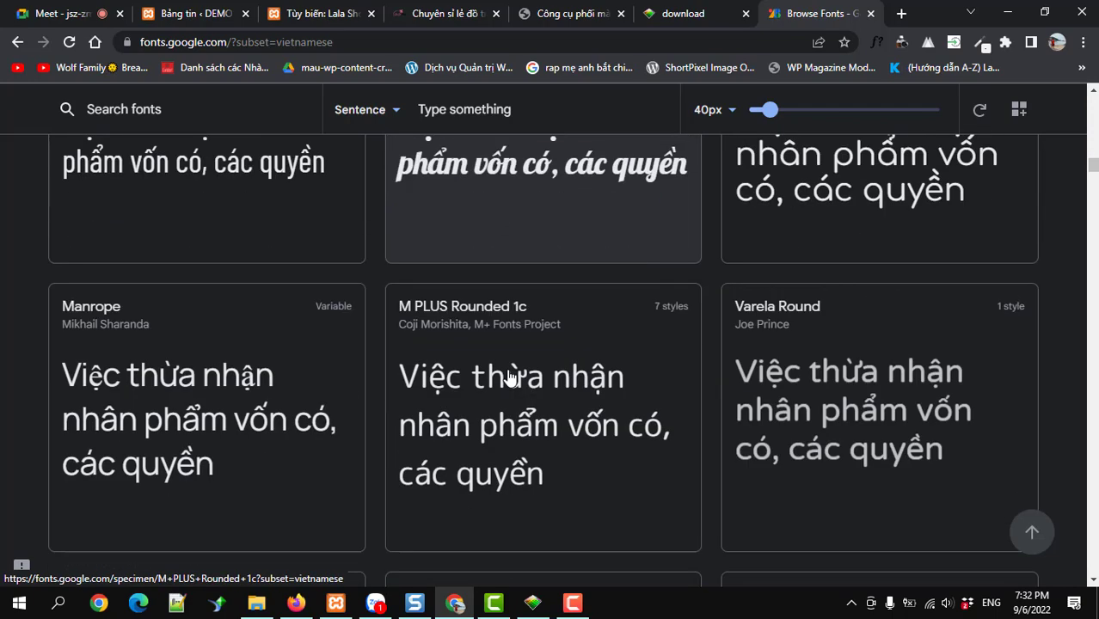
scroll(509, 378, "up", 2)
scroll(509, 379, "down", 5)
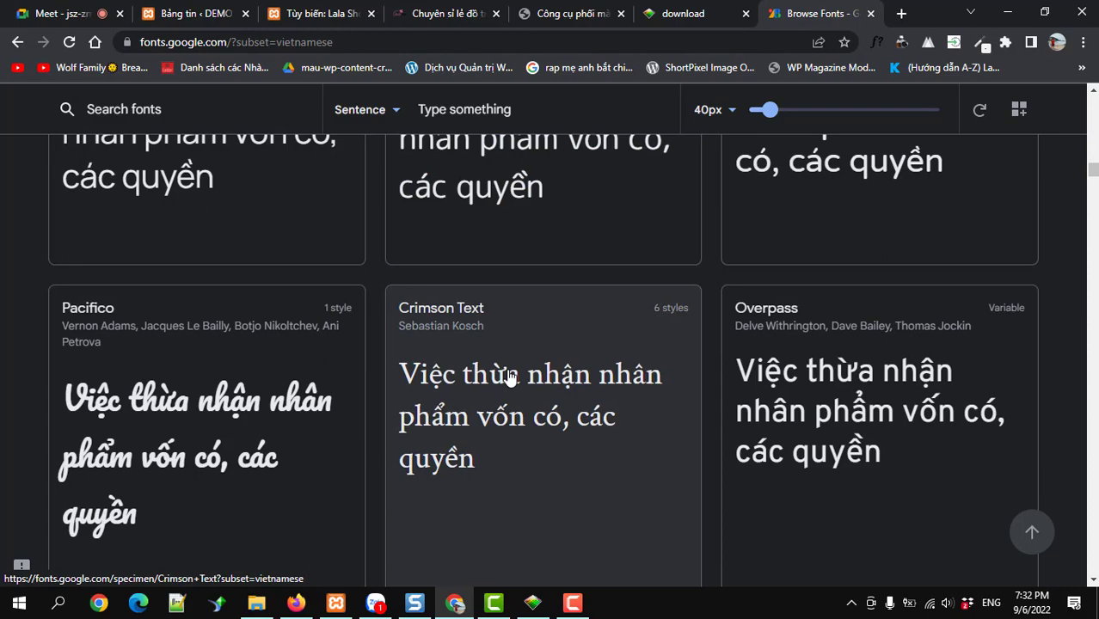
scroll(509, 377, "down", 5)
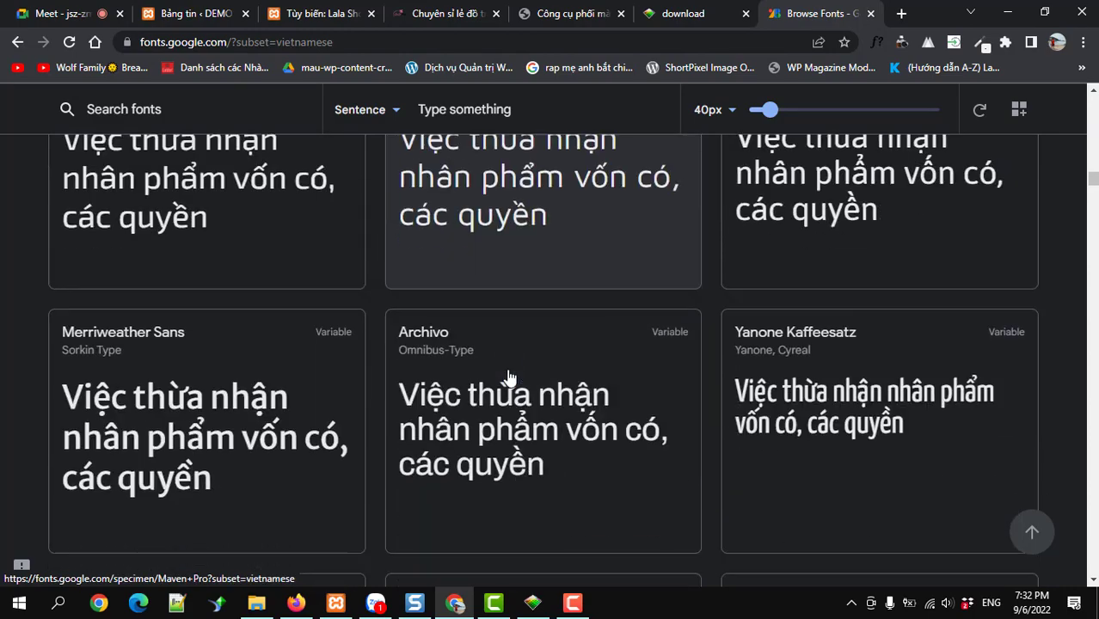
scroll(509, 378, "down", 7)
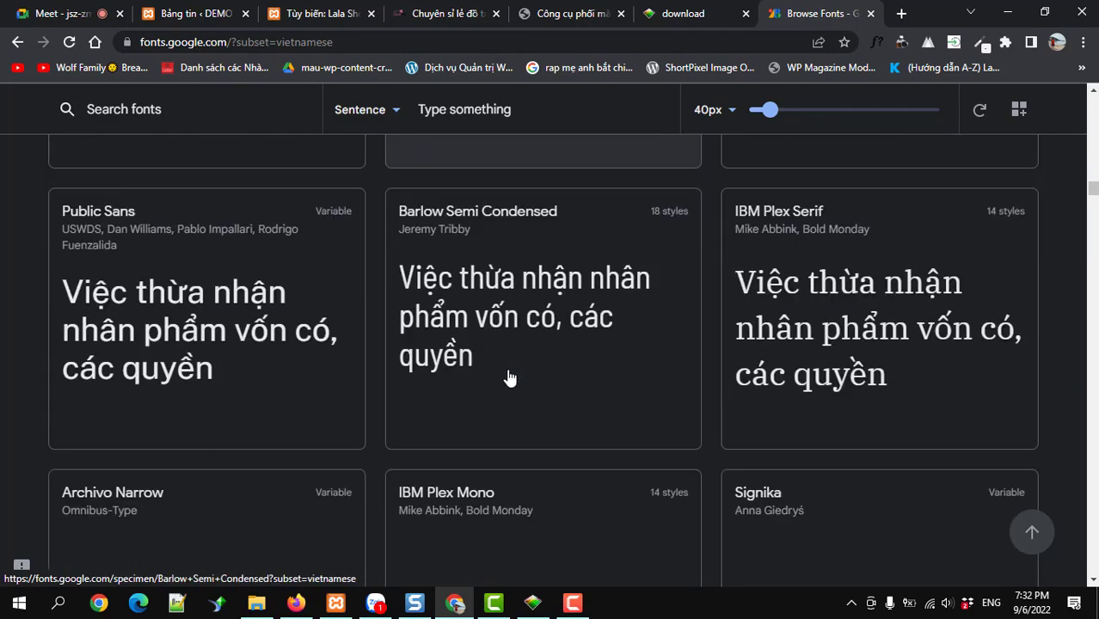
scroll(509, 379, "down", 3)
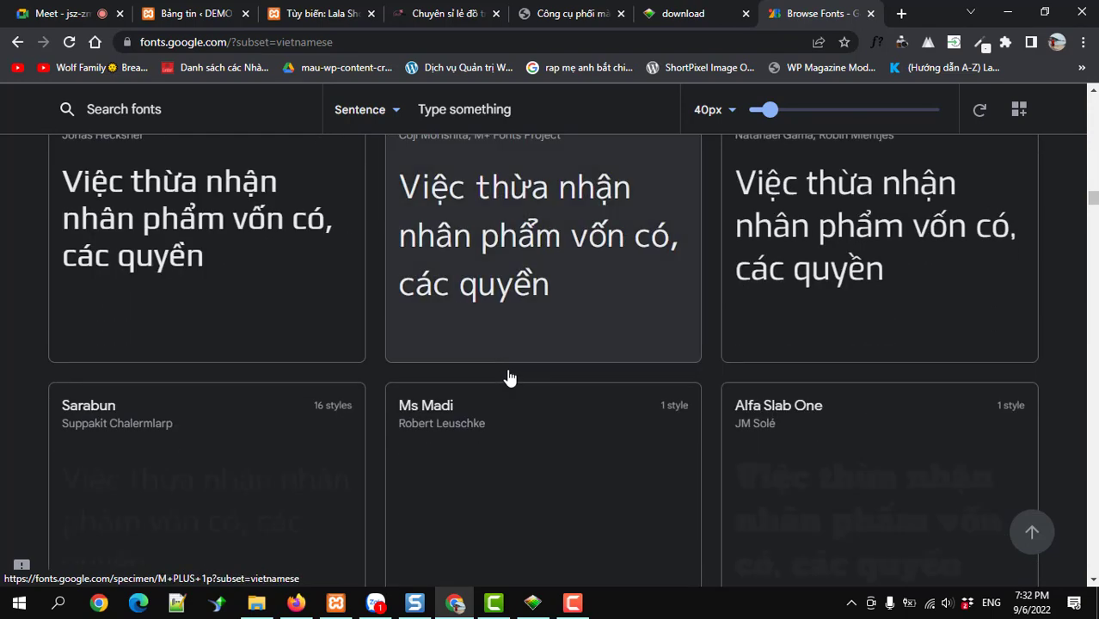
scroll(509, 377, "down", 2)
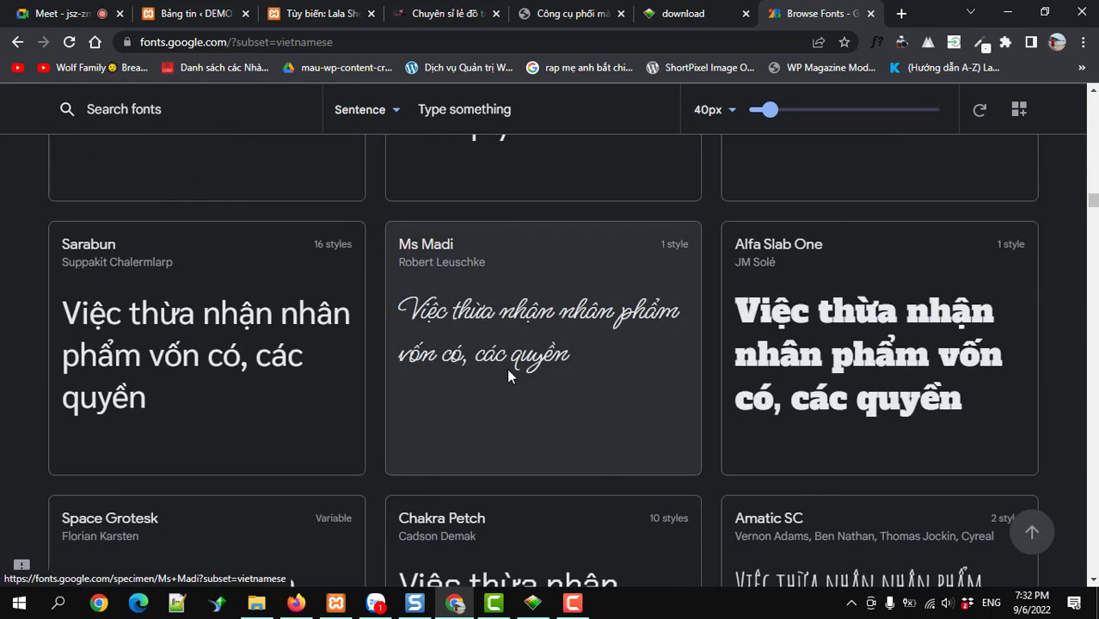
scroll(503, 362, "down", 2)
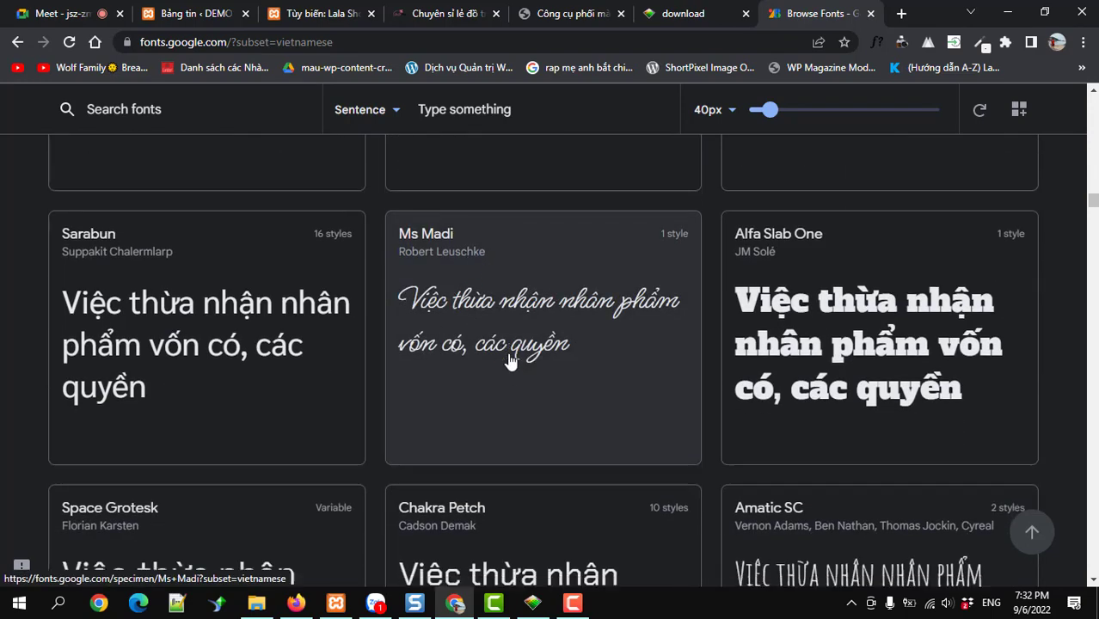
scroll(511, 357, "up", 2)
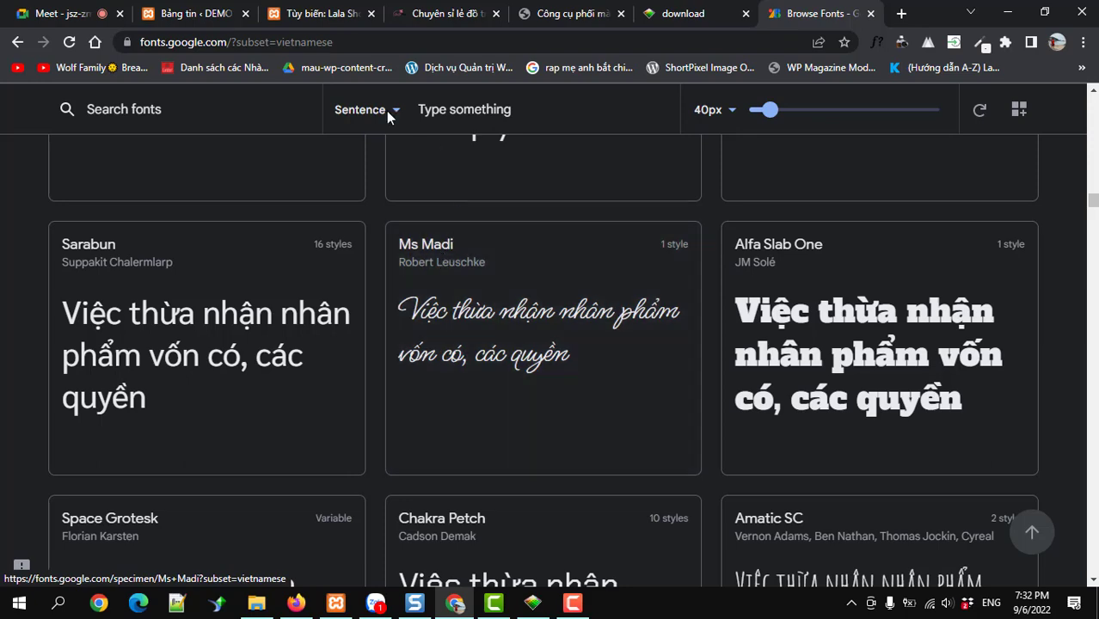
Step: Search the customizer's Alt font family list for "Ms" and return to the Google Fonts list
left_click(314, 15)
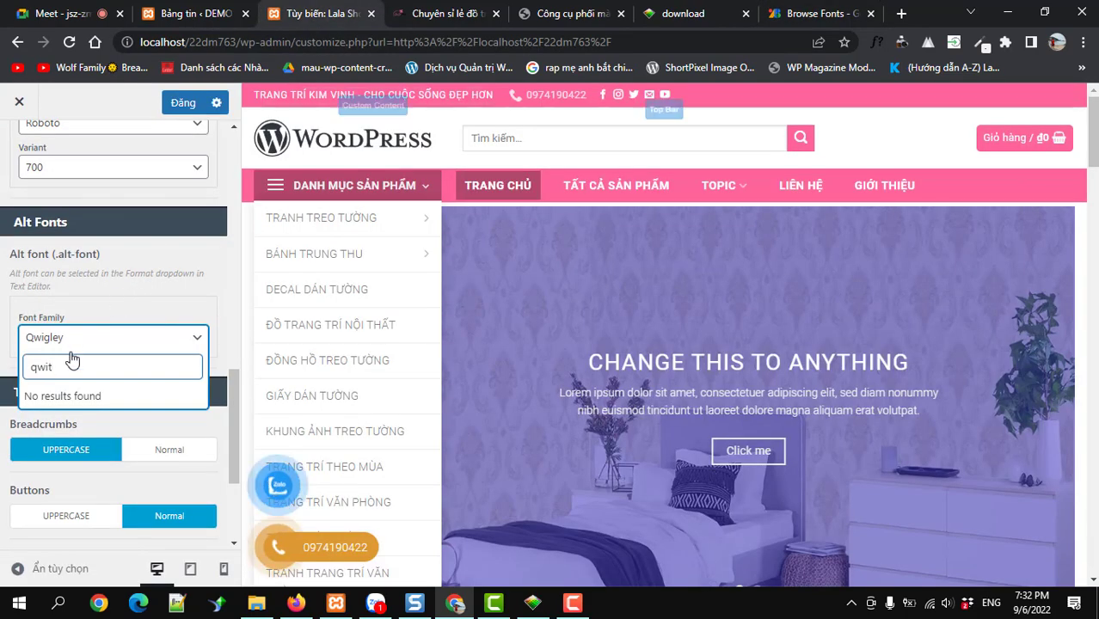
key("BackSpace")
key("BackSpace")
key("BackSpace")
key("BackSpace")
type("Ms")
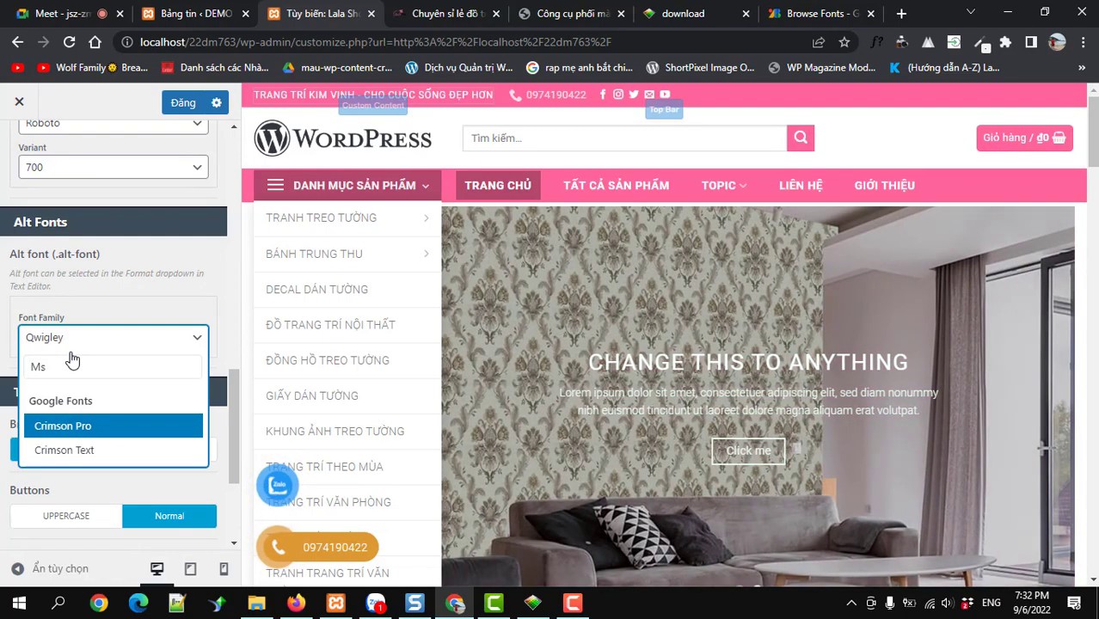
left_click(798, 16)
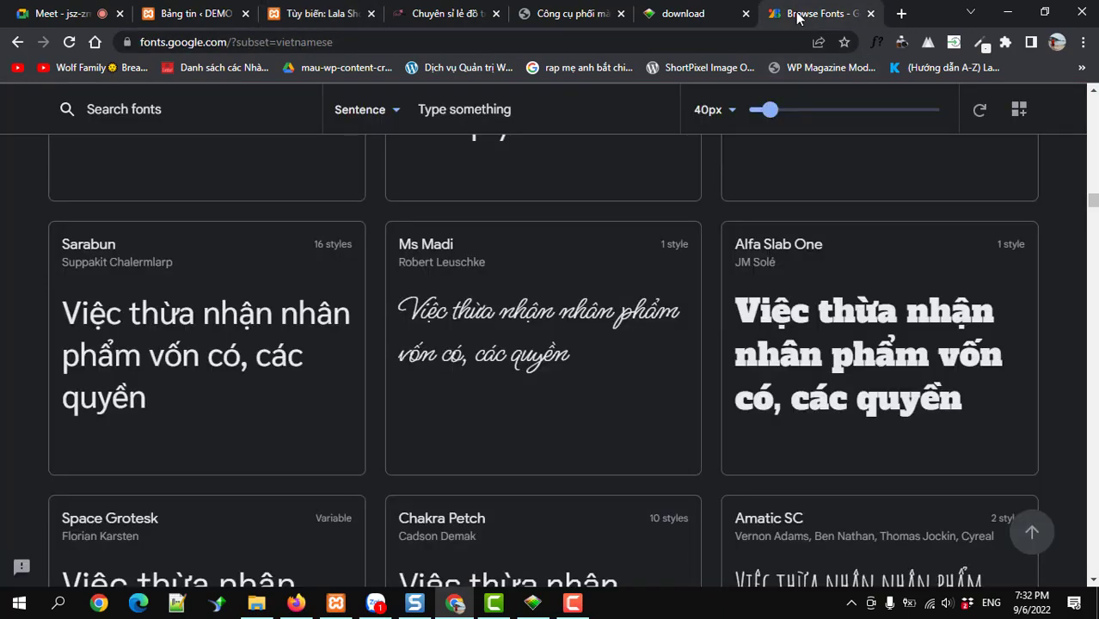
Step: Clear the "Ms madi" search in the customizer's Alt font family list and look through the fonts following Qwigley
left_click(322, 13)
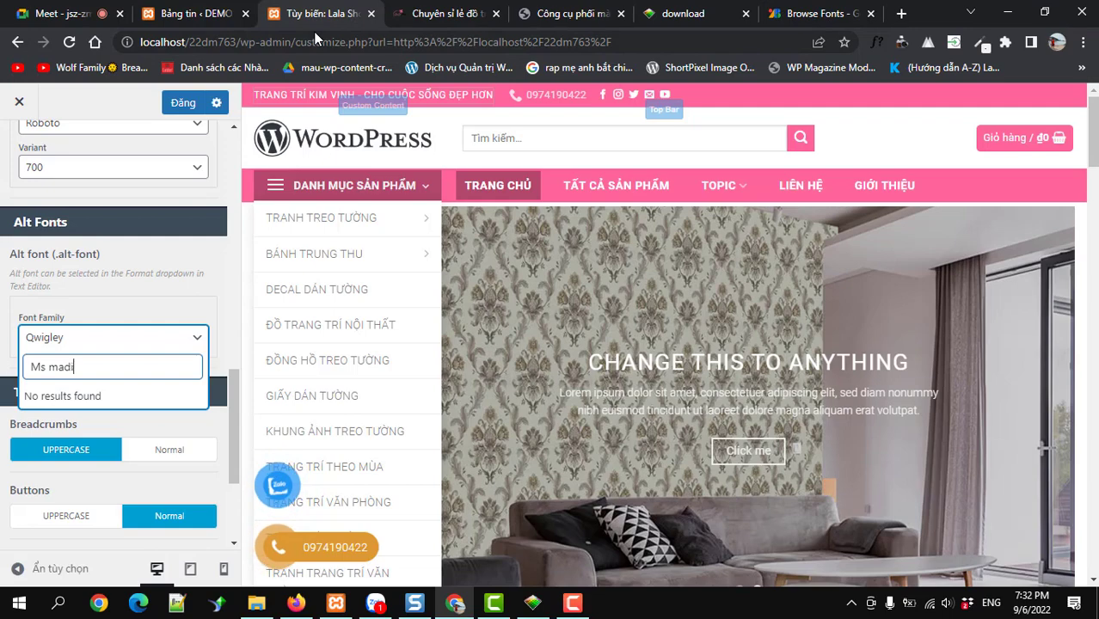
key("BackSpace")
key("BackSpace")
key("BackSpace")
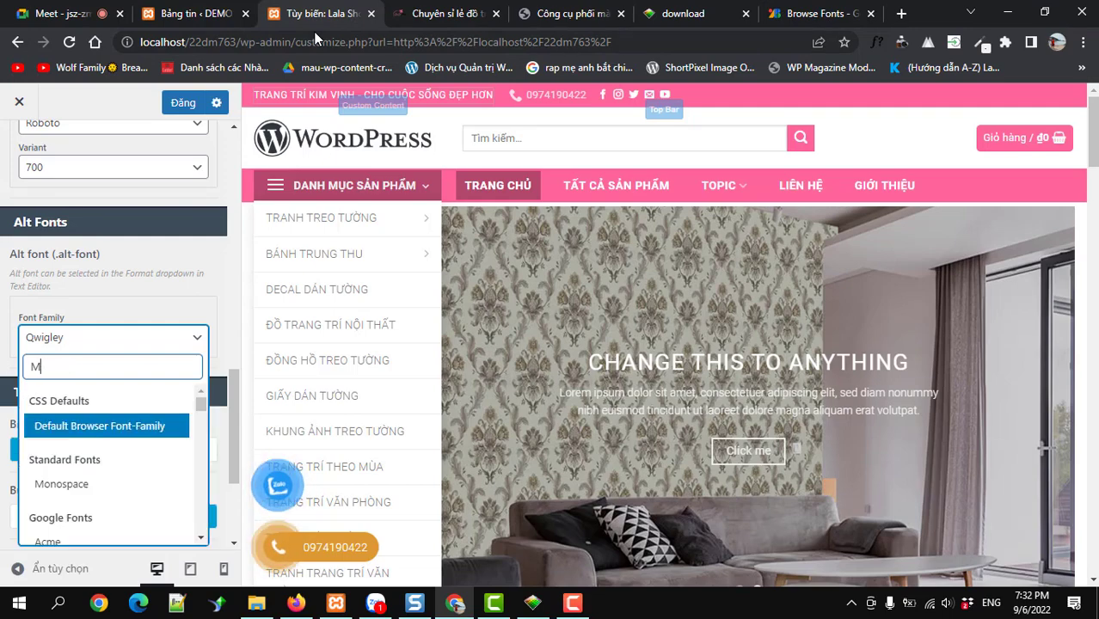
key("BackSpace")
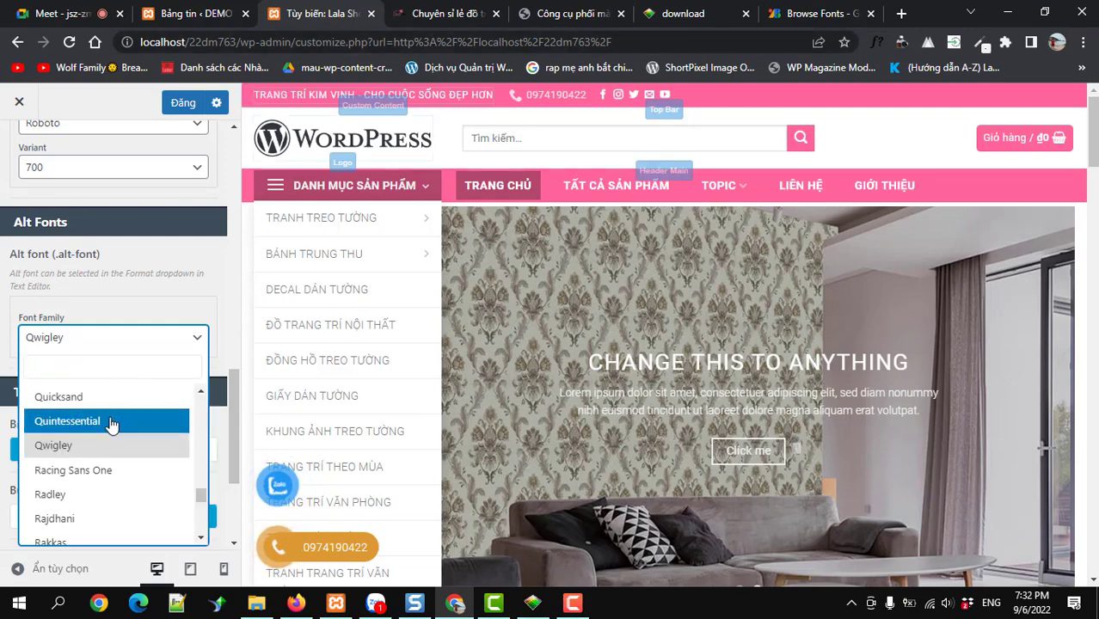
scroll(110, 423, "down", 5)
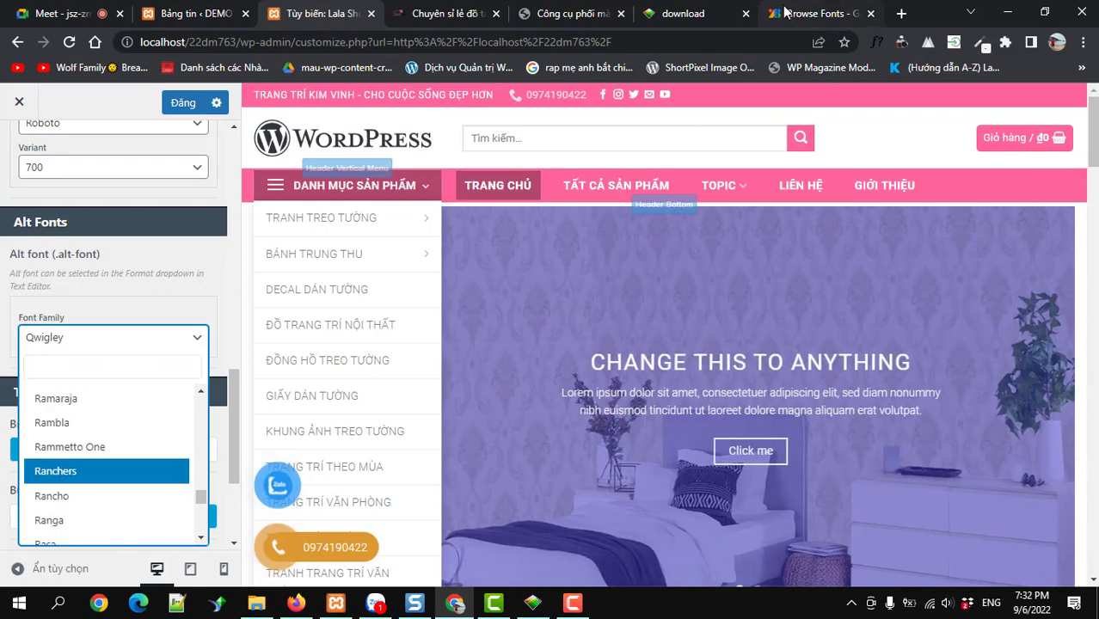
Step: Look through more Vietnamese fonts on Google Fonts for a script style, from Space Grotesk to Great Vibes
left_click(785, 11)
scroll(596, 337, "down", 4)
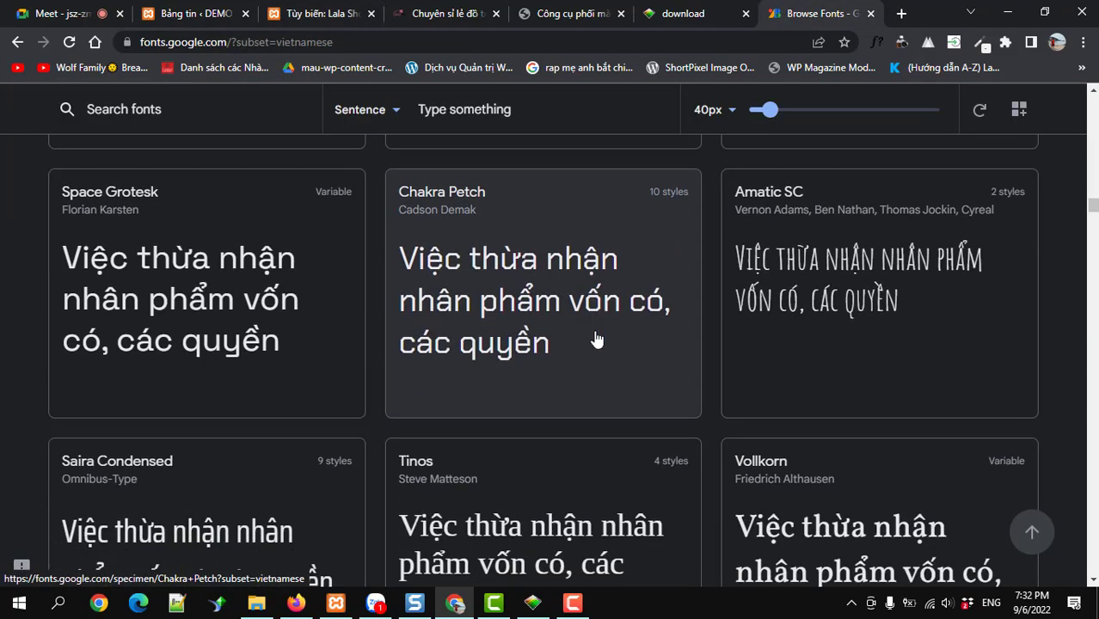
scroll(596, 339, "down", 2)
scroll(596, 336, "up", 3)
scroll(596, 336, "down", 5)
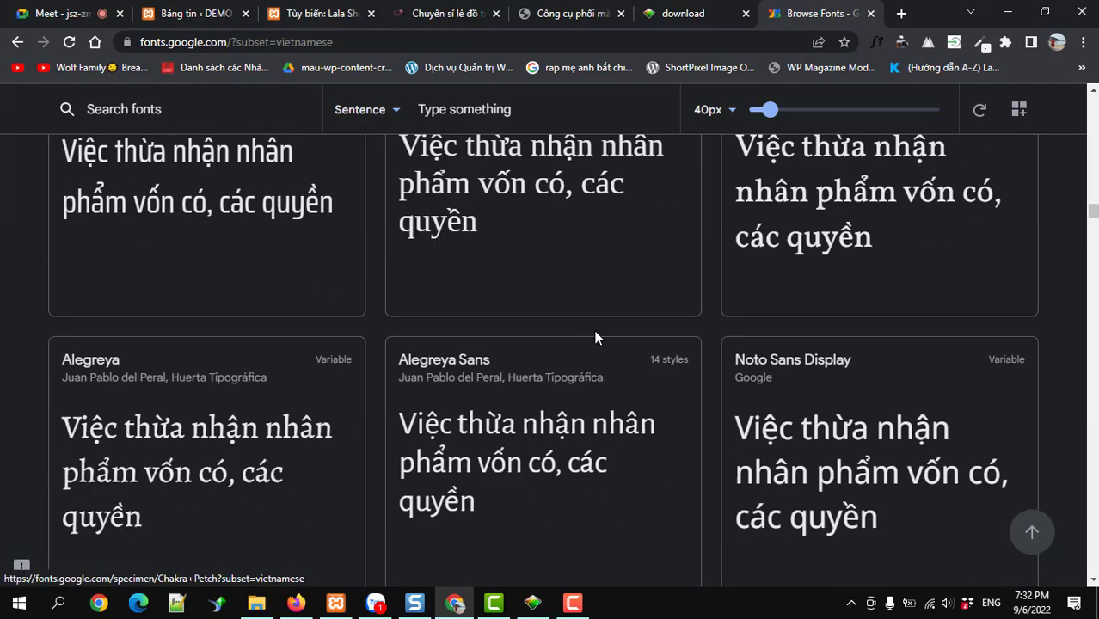
scroll(596, 337, "down", 4)
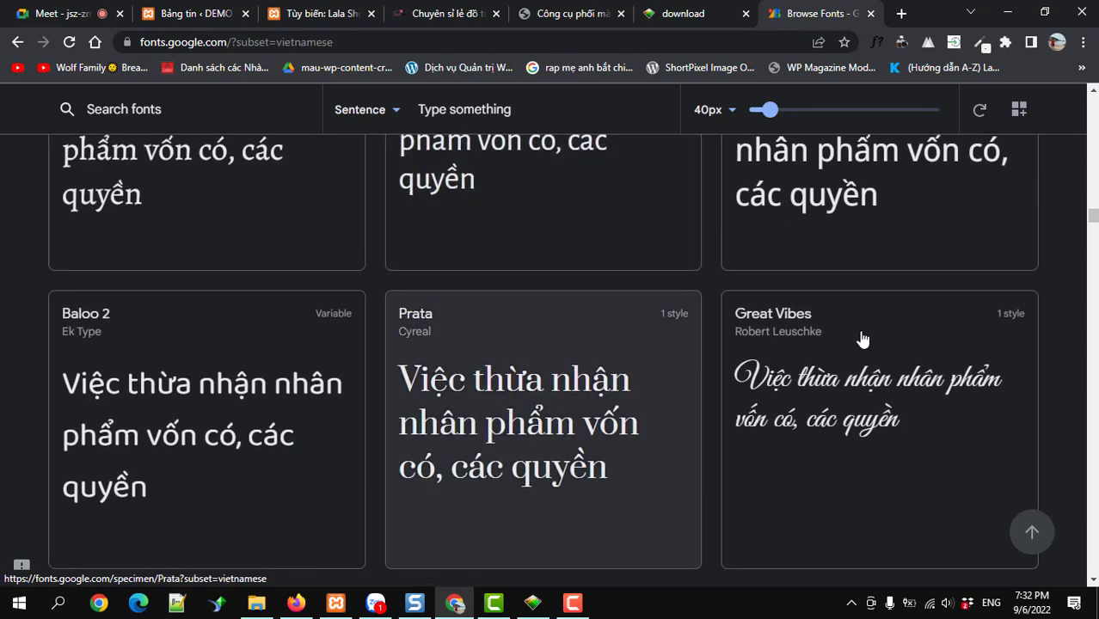
scroll(777, 371, "up", 1)
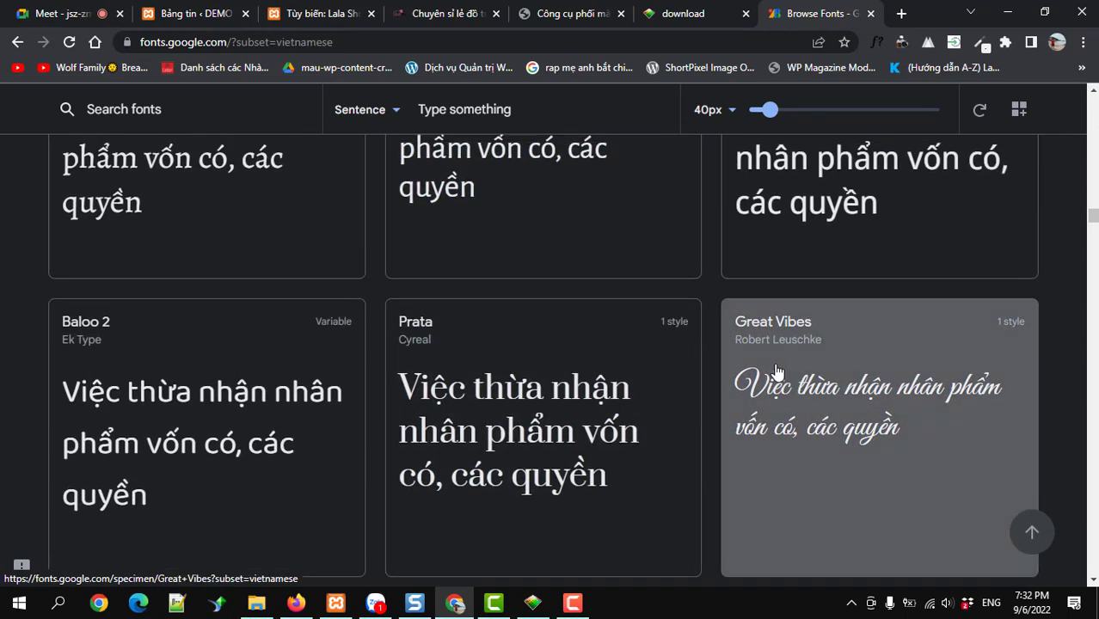
Step: Open the Great Vibes font page and copy the font's name
left_click(776, 371)
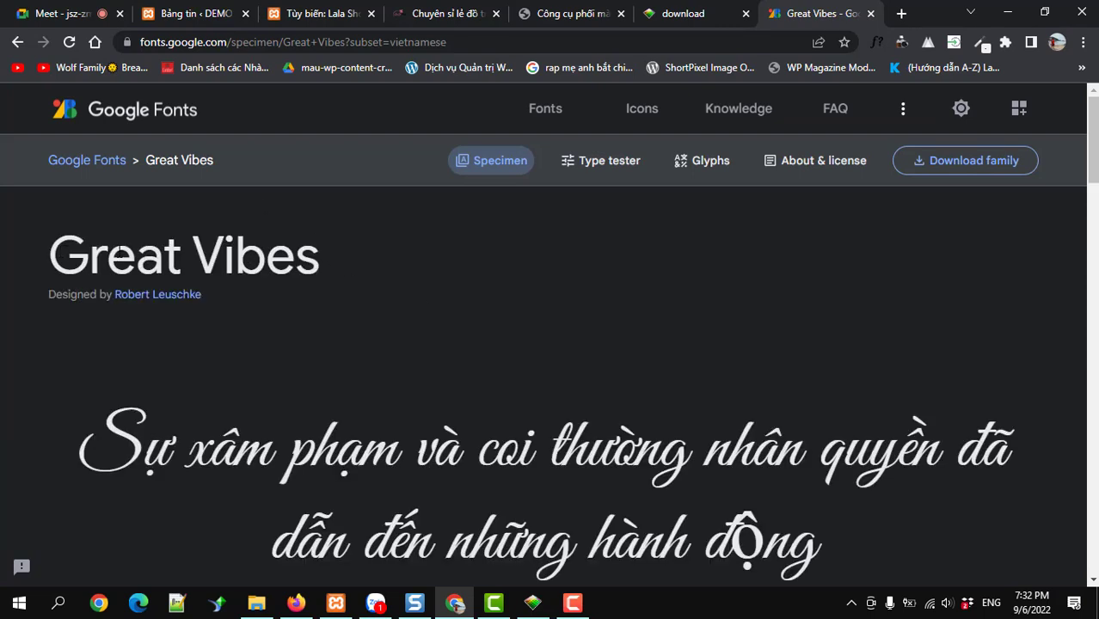
left_click_drag(49, 256, 315, 262)
key("ctrl+c")
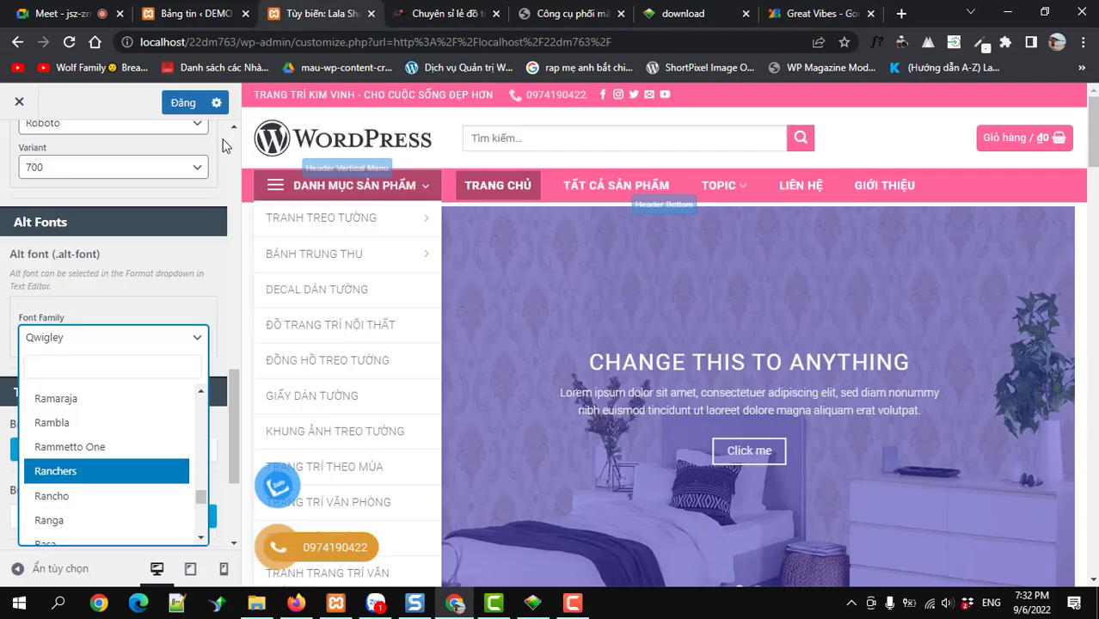
Step: Set the customizer's Alt font family to Great Vibes and publish the changes
left_click(324, 16)
left_click(63, 368)
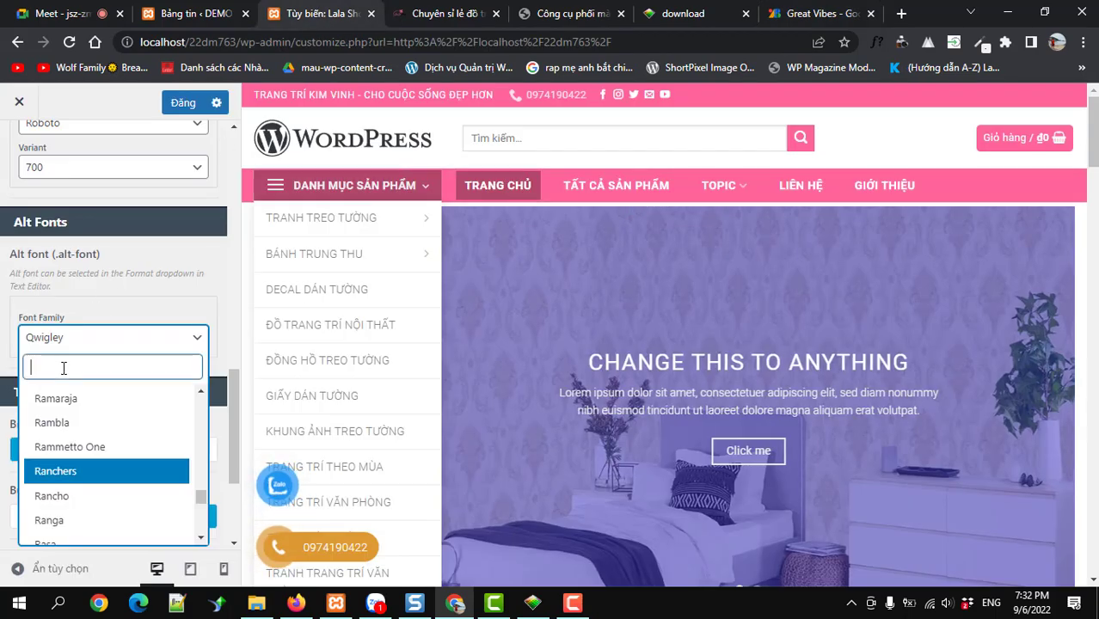
key("ctrl+v")
left_click(69, 419)
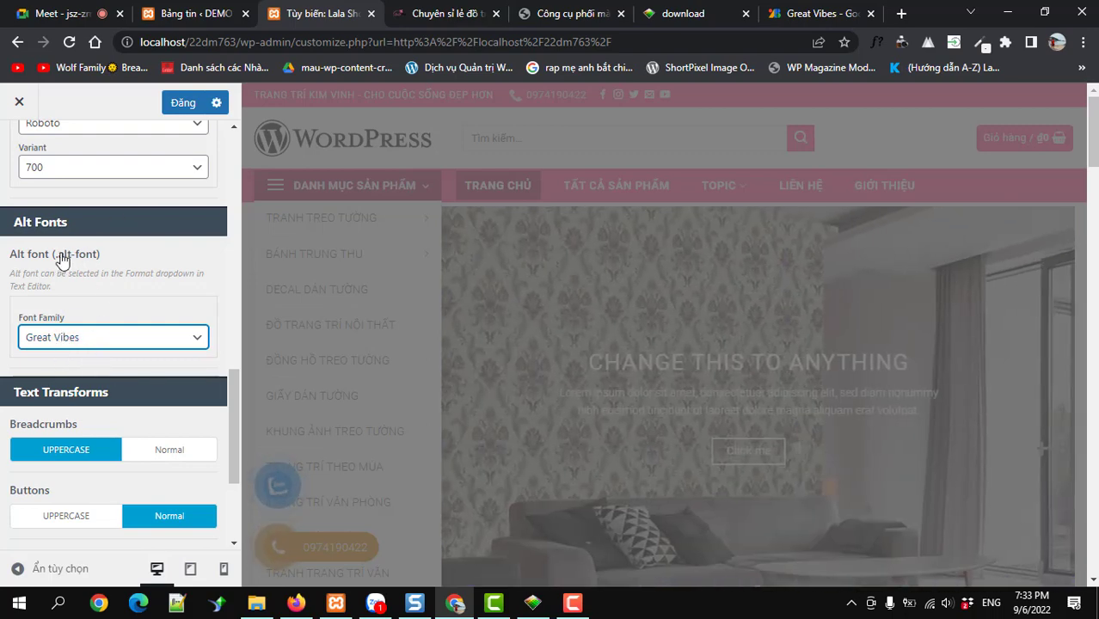
left_click(176, 104)
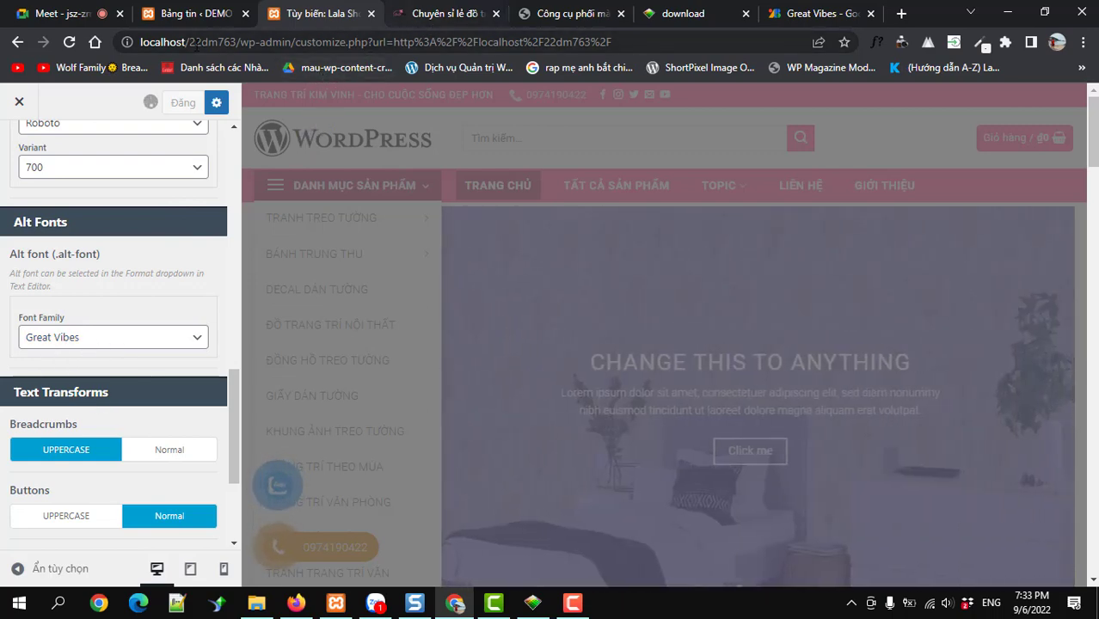
Step: Copy the site address localhost/22dm763/ from the customizer URL and open the shop's home page in a new browser tab
left_click_drag(242, 42, 141, 42)
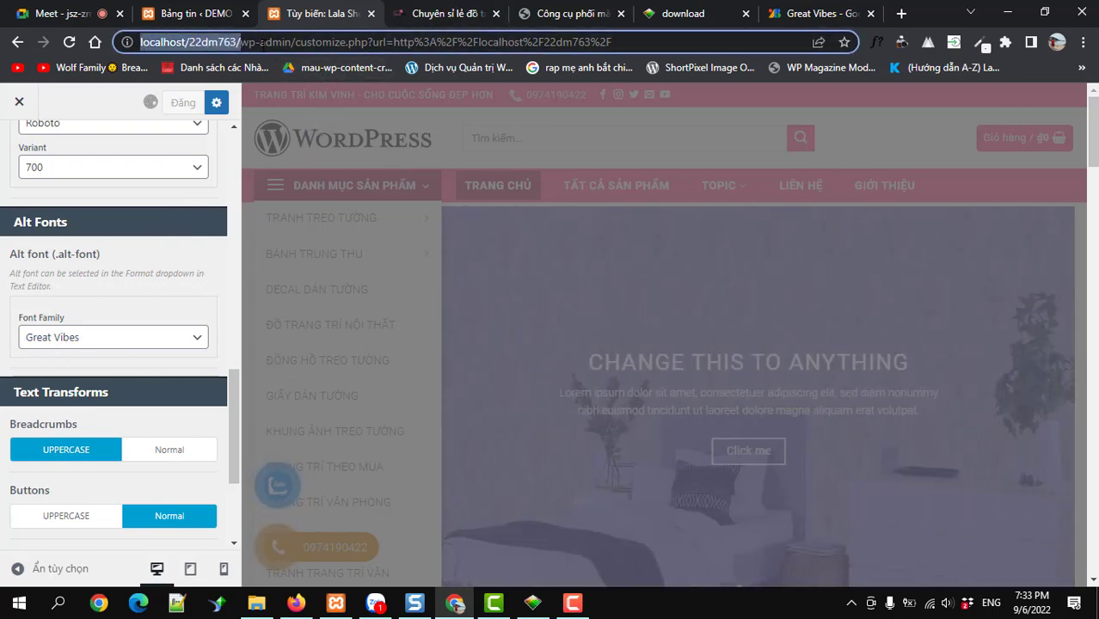
key("ctrl+c")
left_click(899, 14)
key("ctrl+v")
key("Return")
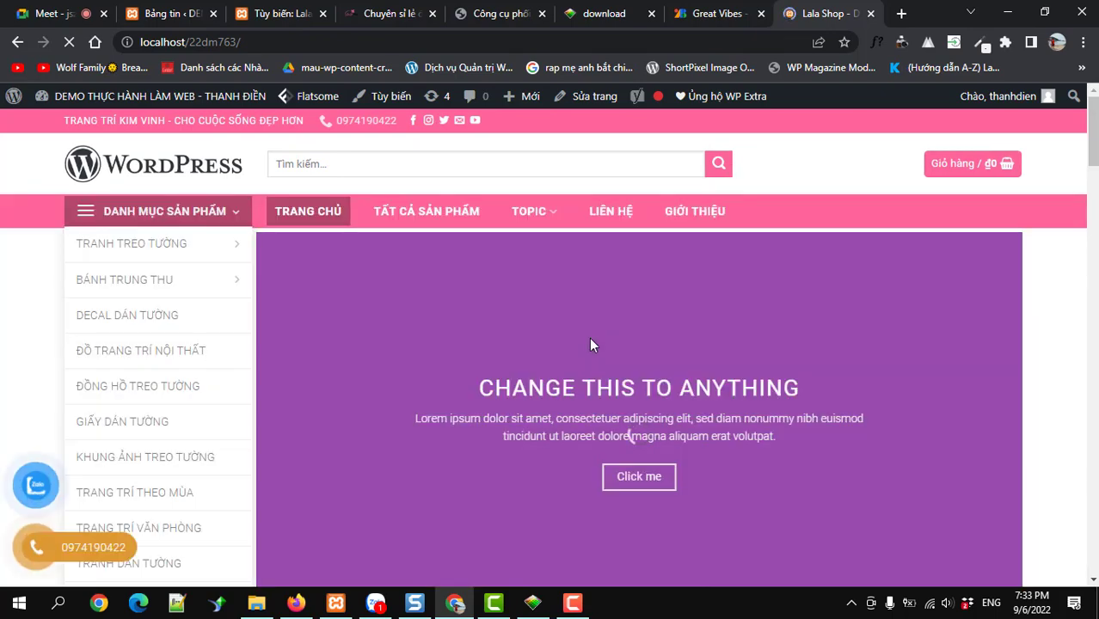
Step: Check the home page down to the "Về chúng tôi" section and open the page for editing with UX Builder
scroll(589, 337, "down", 5)
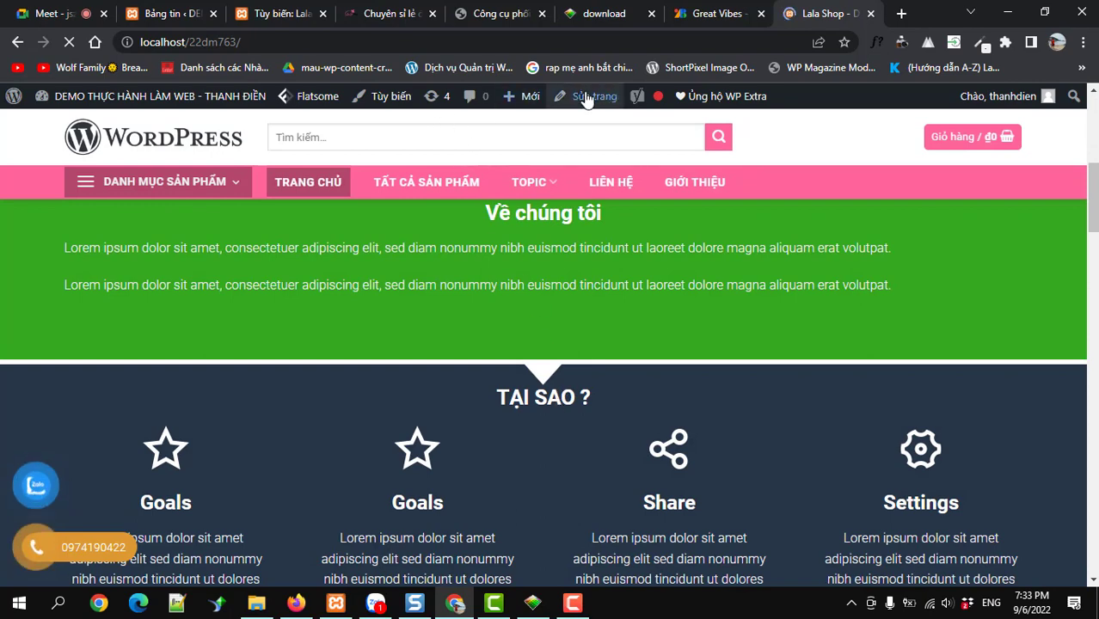
mouse_move(585, 99)
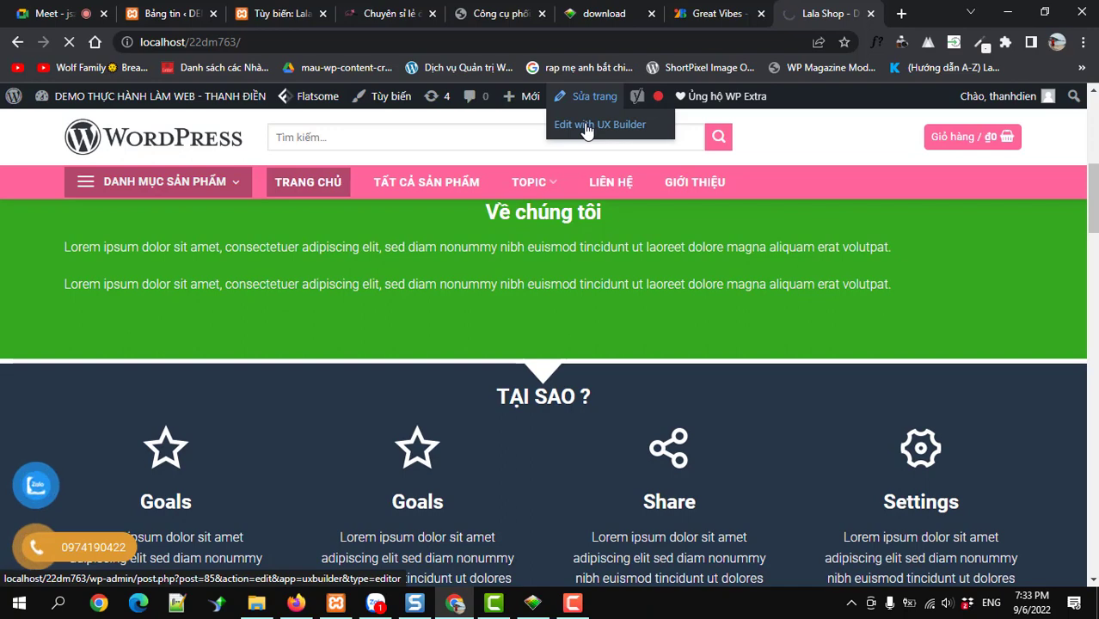
left_click(586, 127)
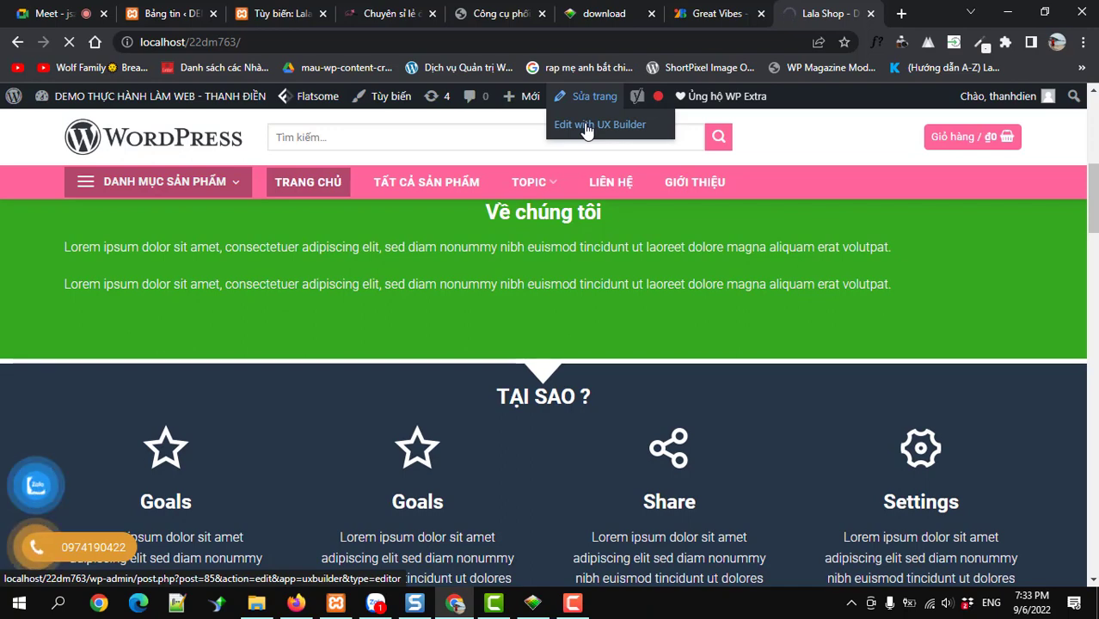